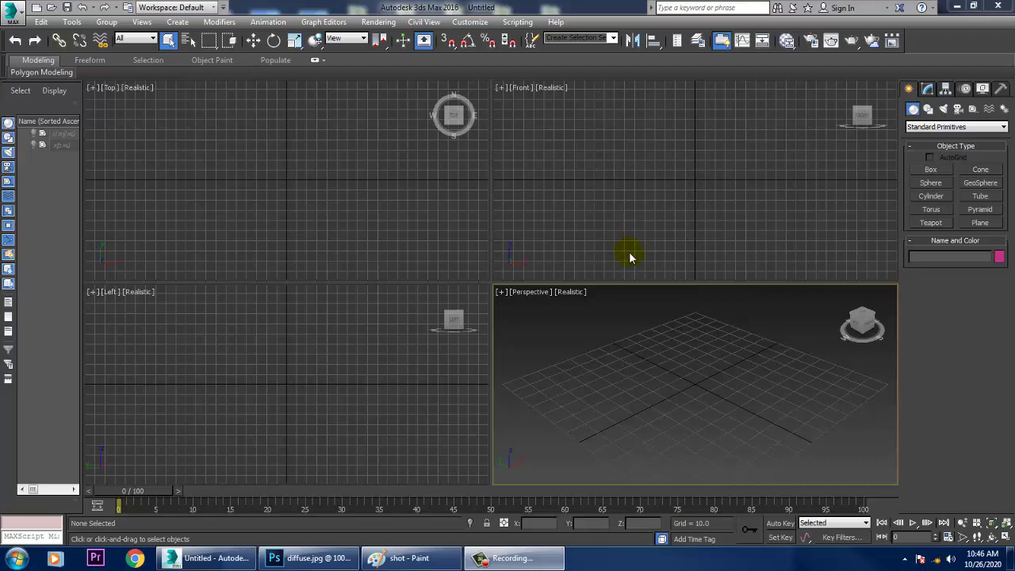
{"action": "left_click", "coordinate": [627, 251]}
{"action": "left_click", "coordinate": [428, 231]}
{"action": "left_click", "coordinate": [428, 381]}
{"action": "left_click", "coordinate": [555, 380]}
{"action": "left_click", "coordinate": [547, 245]}
{"action": "left_click", "coordinate": [403, 230]}
{"action": "left_click", "coordinate": [540, 369]}
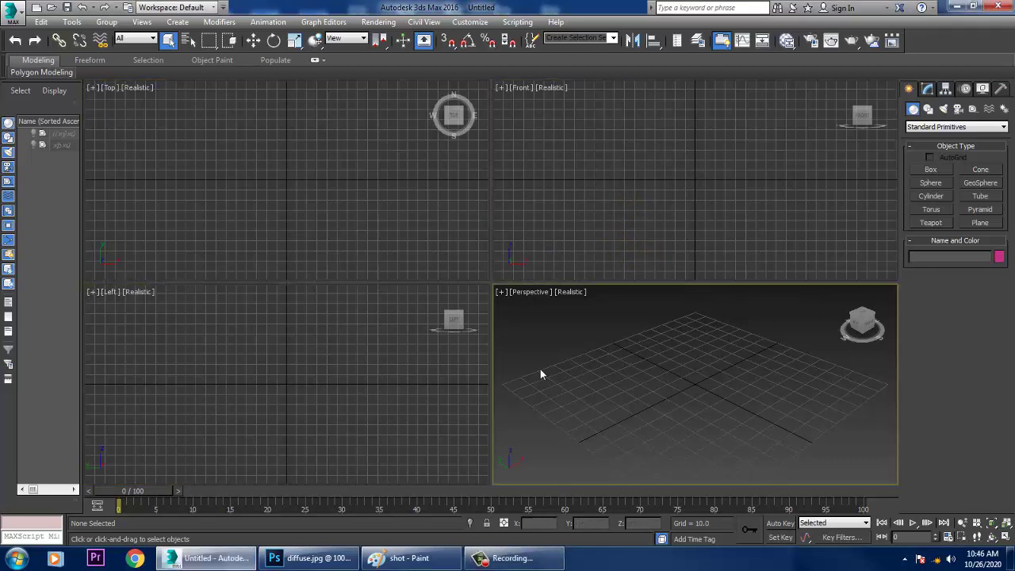
Open the stage.jpg reference image from the Desktop in the image file viewer.
{"action": "left_click", "coordinate": [379, 21]}
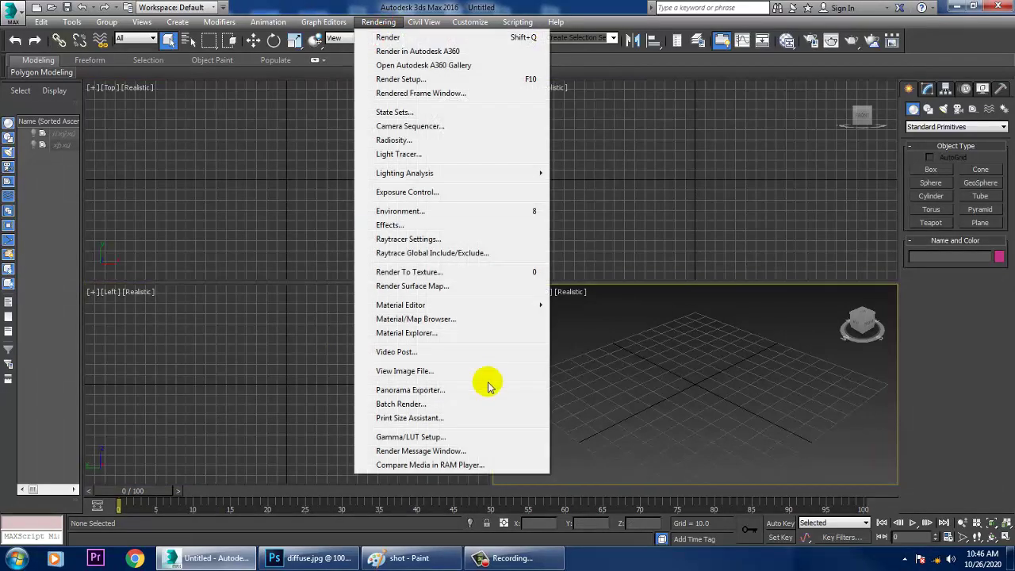
{"action": "left_click", "coordinate": [427, 373]}
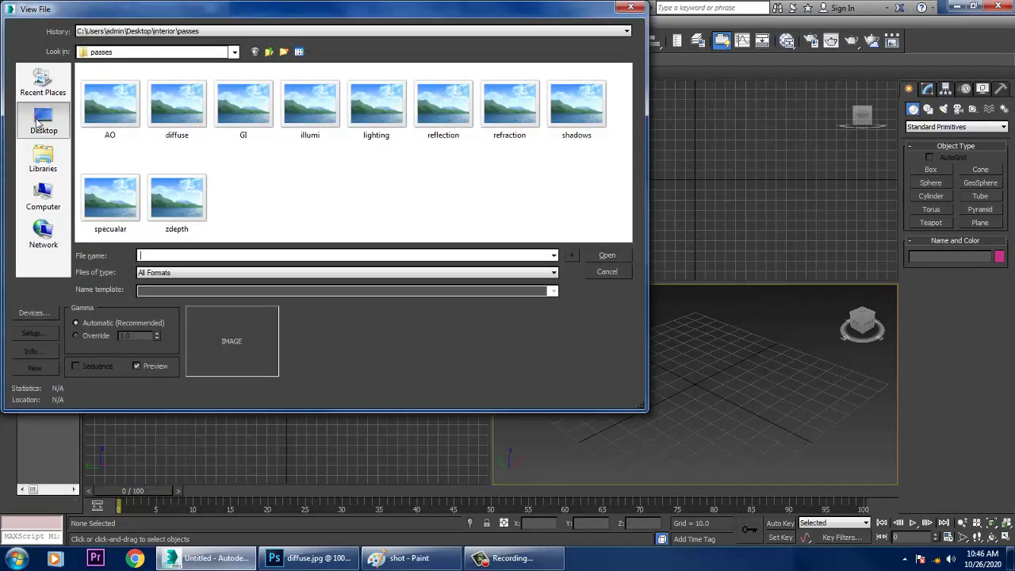
{"action": "left_click", "coordinate": [44, 118]}
{"action": "scroll", "coordinate": [297, 155], "scroll_direction": "down", "scroll_amount": 3}
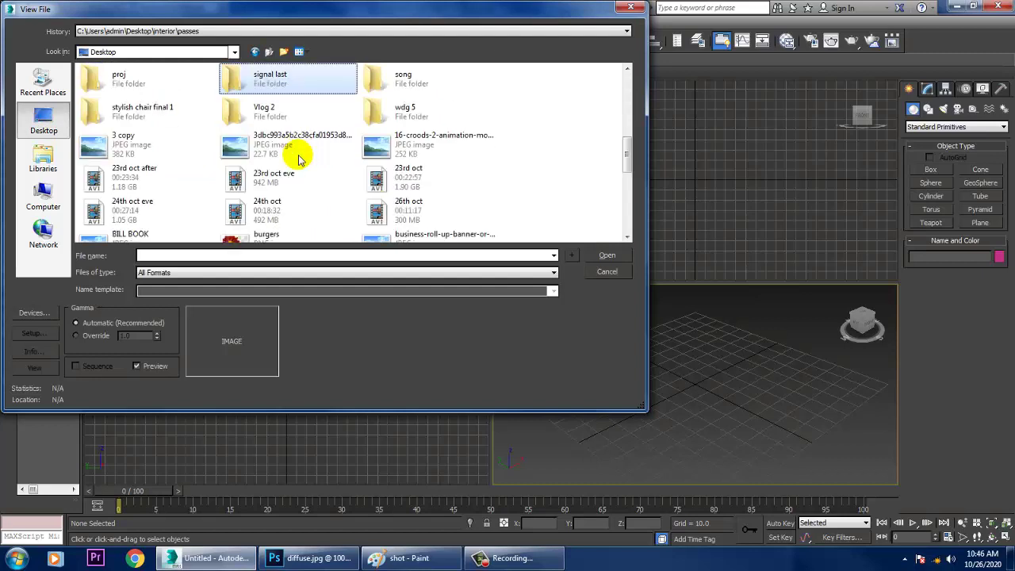
{"action": "scroll", "coordinate": [405, 177], "scroll_direction": "down", "scroll_amount": 5}
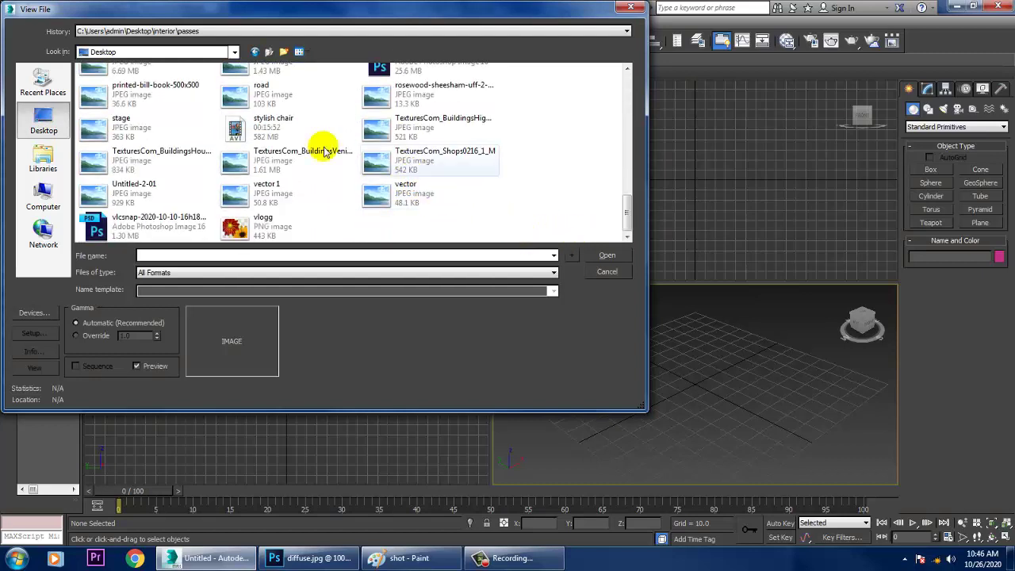
{"action": "double_click", "coordinate": [127, 131]}
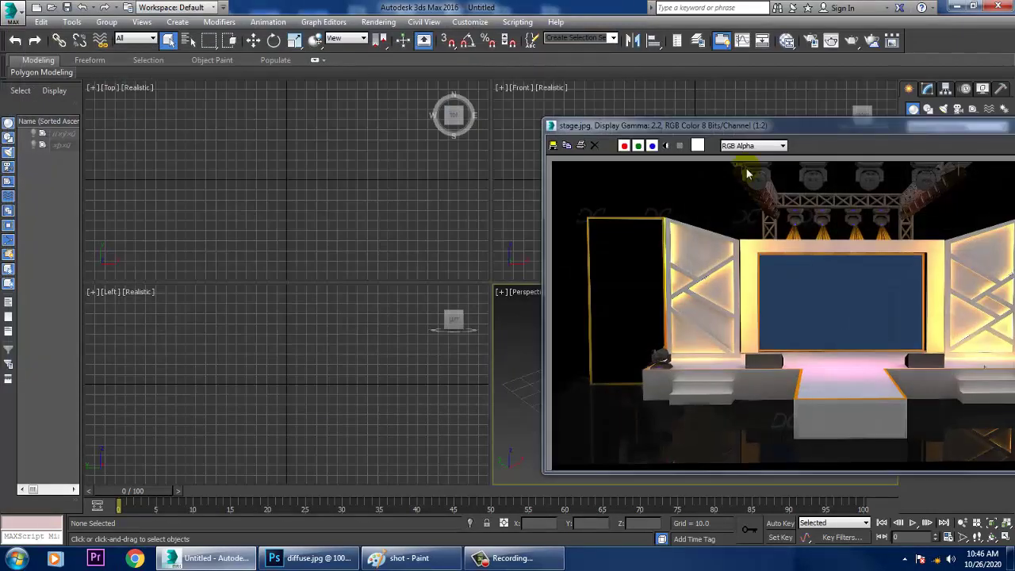
Shrink the stage.jpg image window and move it aside so the Perspective viewport stays free for modelling.
{"action": "left_click_drag", "start_coordinate": [780, 133], "coordinate": [254, 127]}
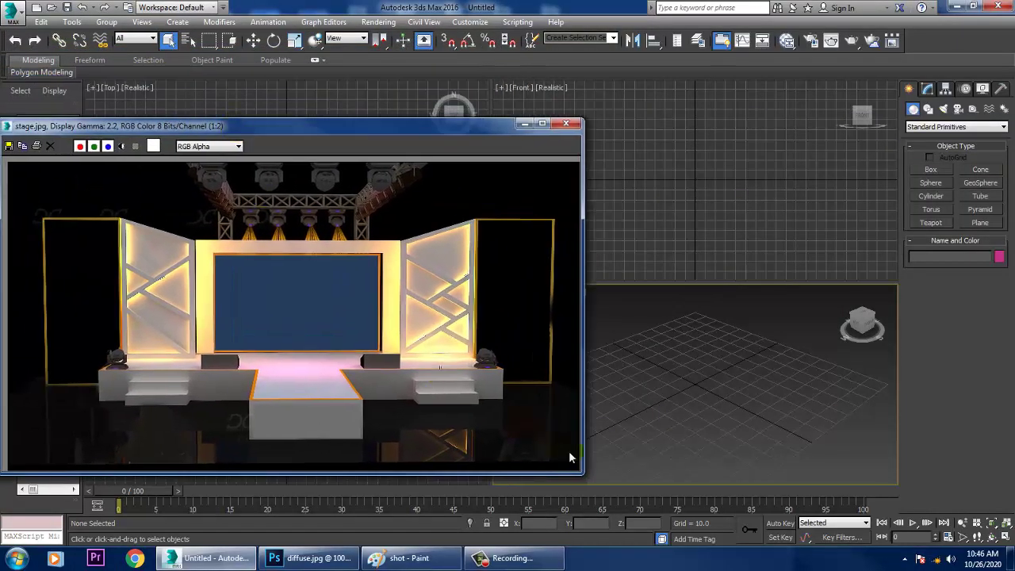
{"action": "left_click_drag", "start_coordinate": [585, 476], "coordinate": [499, 481]}
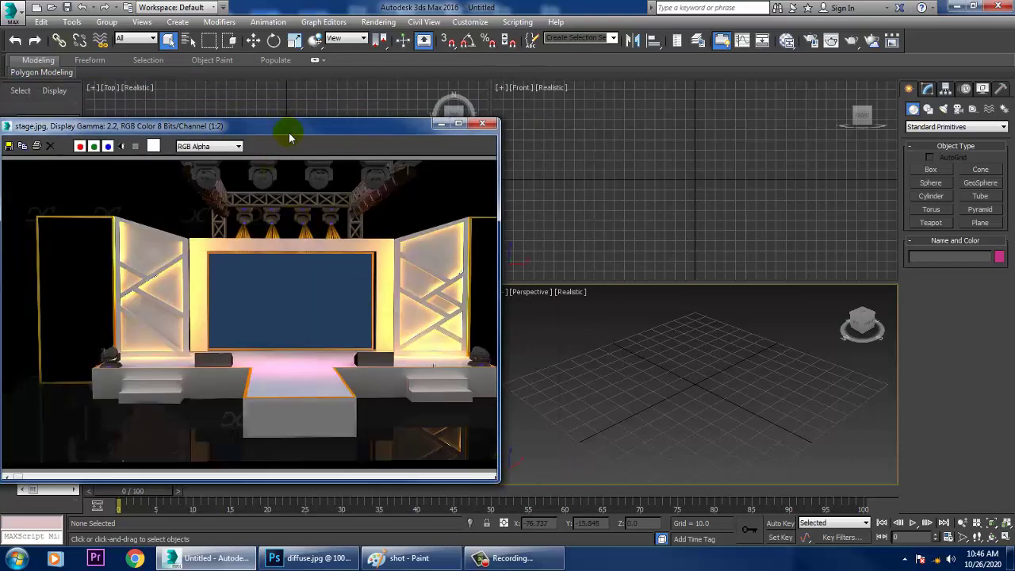
{"action": "left_click_drag", "start_coordinate": [289, 133], "coordinate": [213, 99]}
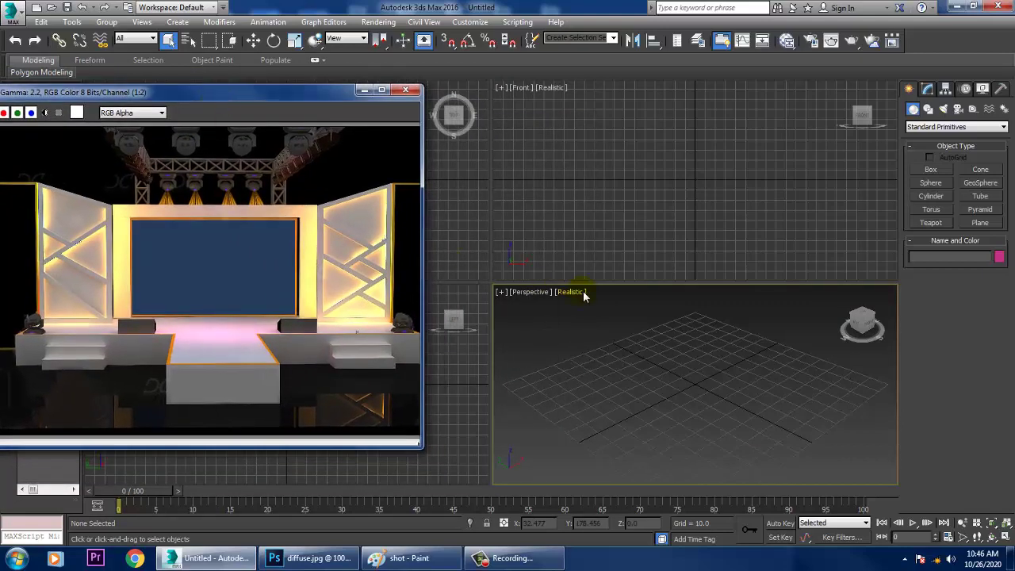
Create a ground plane about 334 long and 391 wide in the Perspective viewport.
{"action": "left_click", "coordinate": [739, 375]}
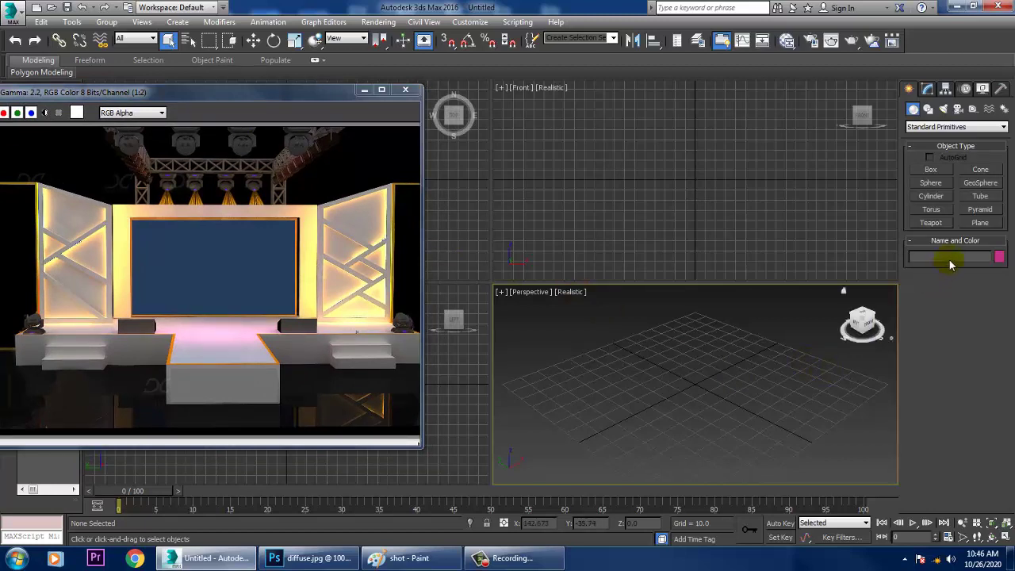
{"action": "left_click", "coordinate": [980, 224]}
{"action": "scroll", "coordinate": [732, 381], "scroll_direction": "down", "scroll_amount": 5}
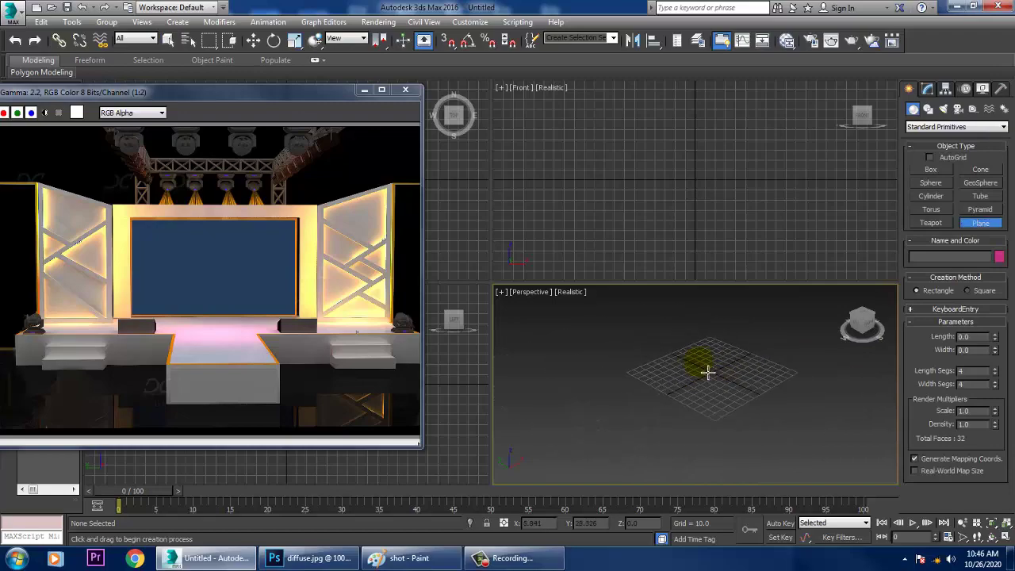
{"action": "left_click_drag", "start_coordinate": [724, 310], "coordinate": [690, 476]}
{"action": "key", "text": "w"}
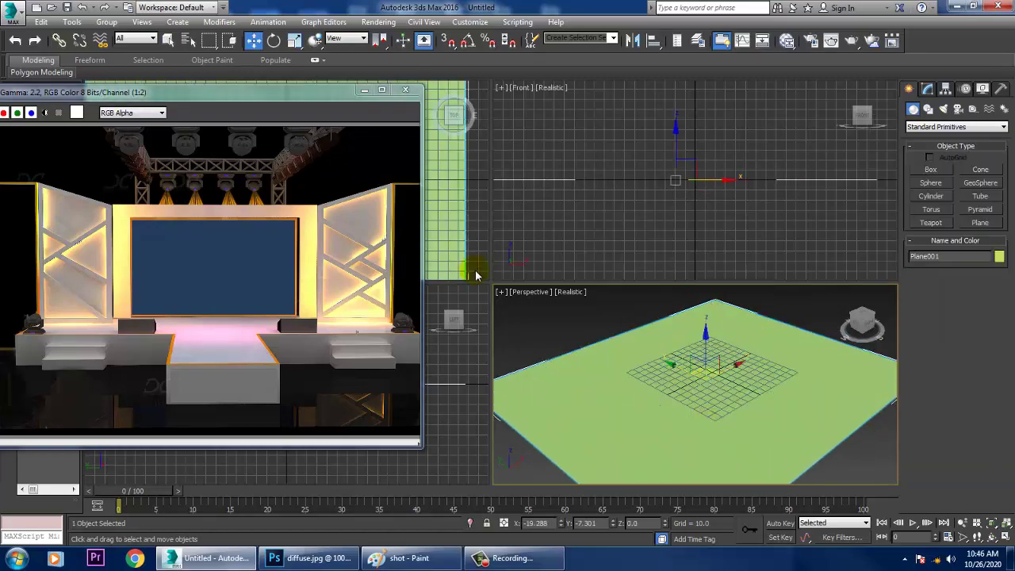
Maximize the Top viewport and scale the ground plane up uniformly to about 204 percent.
{"action": "left_click", "coordinate": [485, 265]}
{"action": "key", "text": "alt+w"}
{"action": "scroll", "coordinate": [559, 257], "scroll_direction": "down", "scroll_amount": 3}
{"action": "middle_click_drag", "start_coordinate": [566, 260], "coordinate": [649, 298]}
{"action": "scroll", "coordinate": [648, 298], "scroll_direction": "down", "scroll_amount": 3}
{"action": "key", "text": "r"}
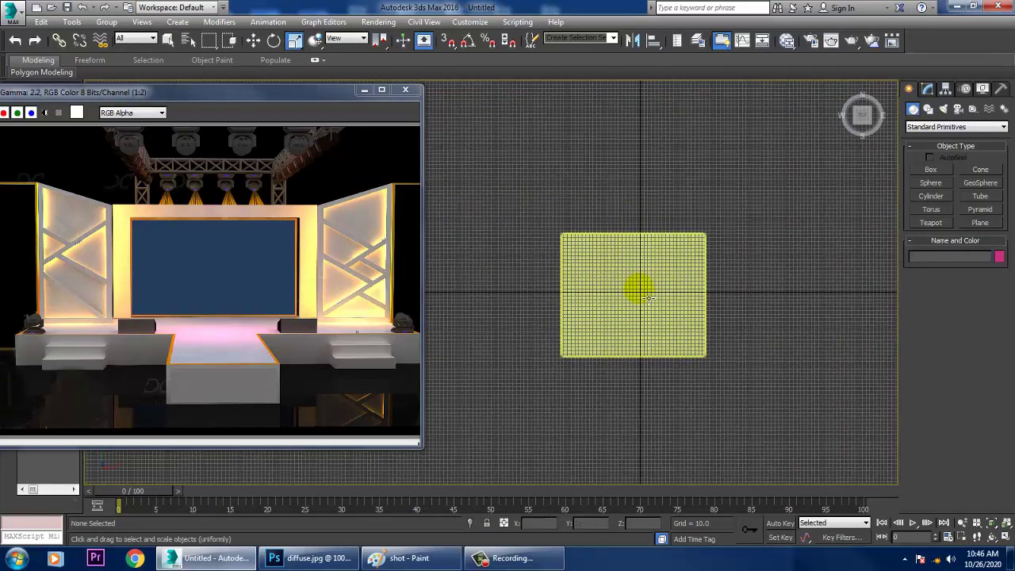
{"action": "left_click", "coordinate": [639, 304]}
{"action": "left_click_drag", "start_coordinate": [643, 294], "coordinate": [664, 233]}
{"action": "key", "text": "w"}
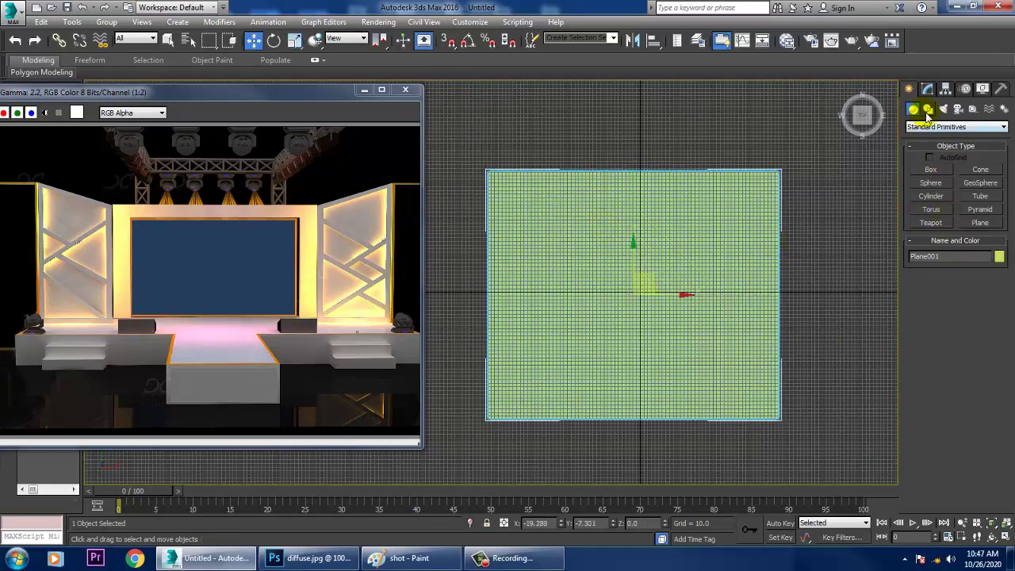
{"action": "left_click", "coordinate": [928, 109]}
{"action": "left_click", "coordinate": [931, 180]}
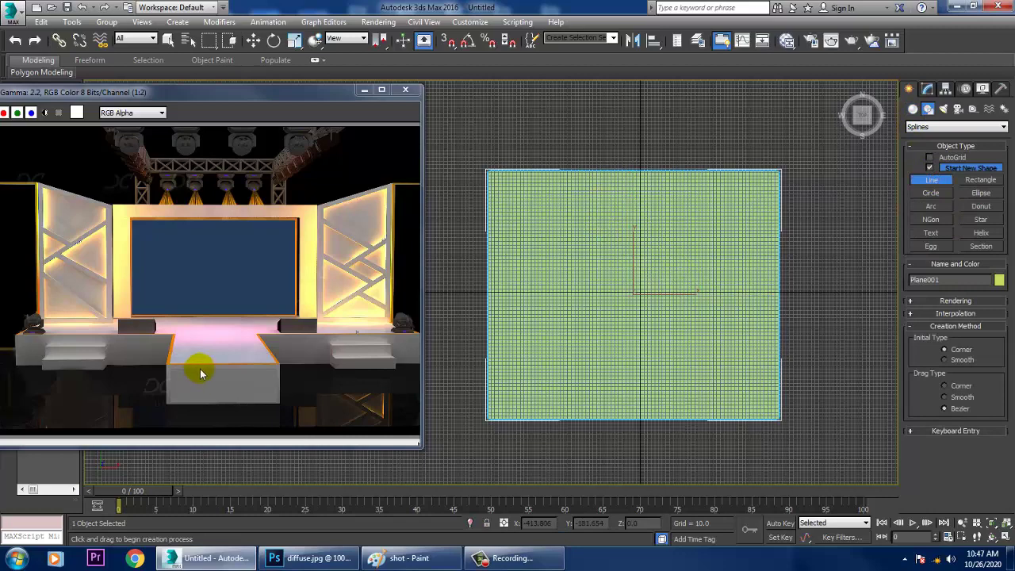
{"action": "middle_click_drag", "start_coordinate": [687, 366], "coordinate": [702, 371]}
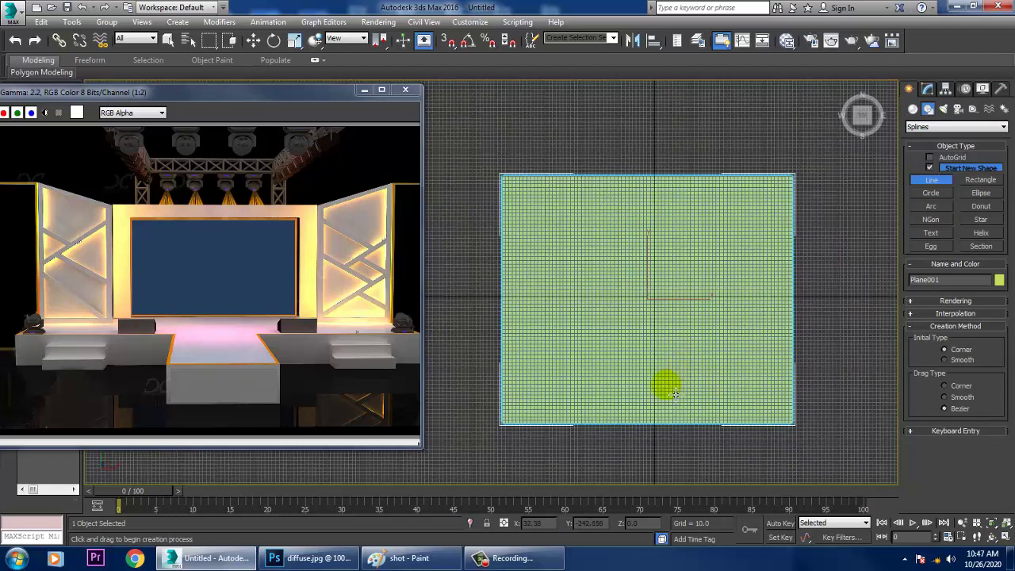
{"action": "key", "text": "w"}
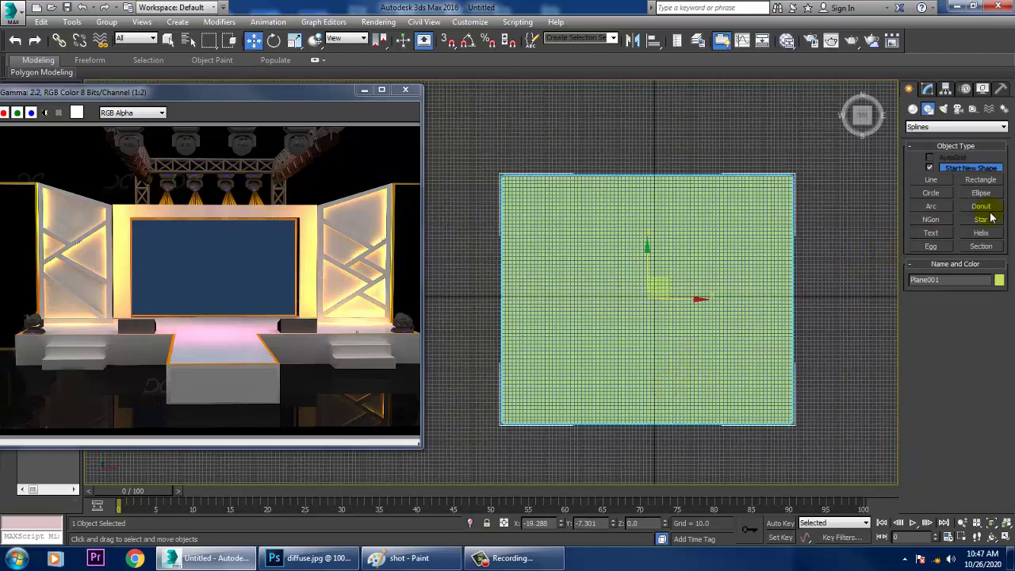
{"action": "left_click", "coordinate": [975, 184]}
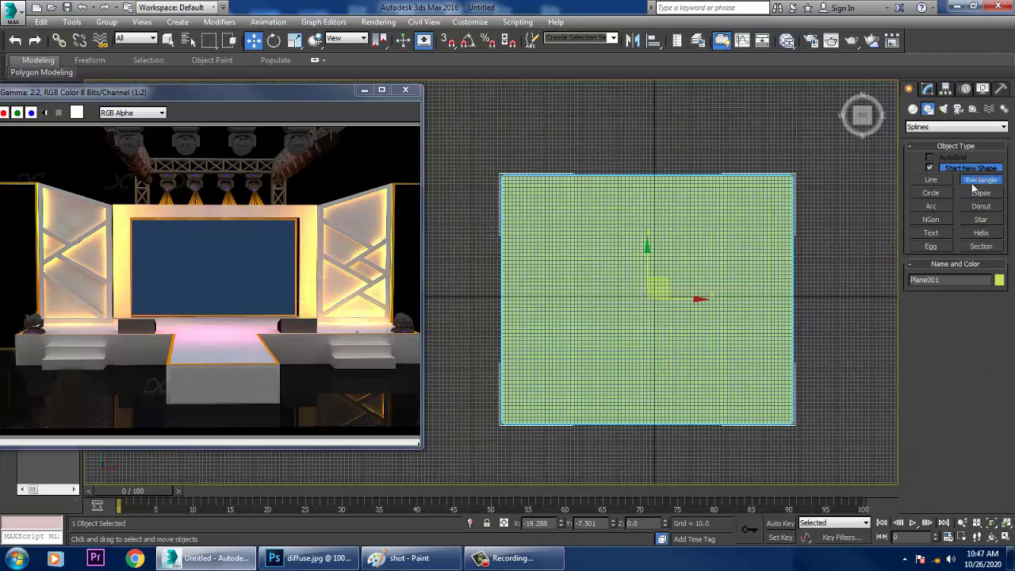
{"action": "right_click", "coordinate": [510, 293]}
{"action": "key", "text": "1"}
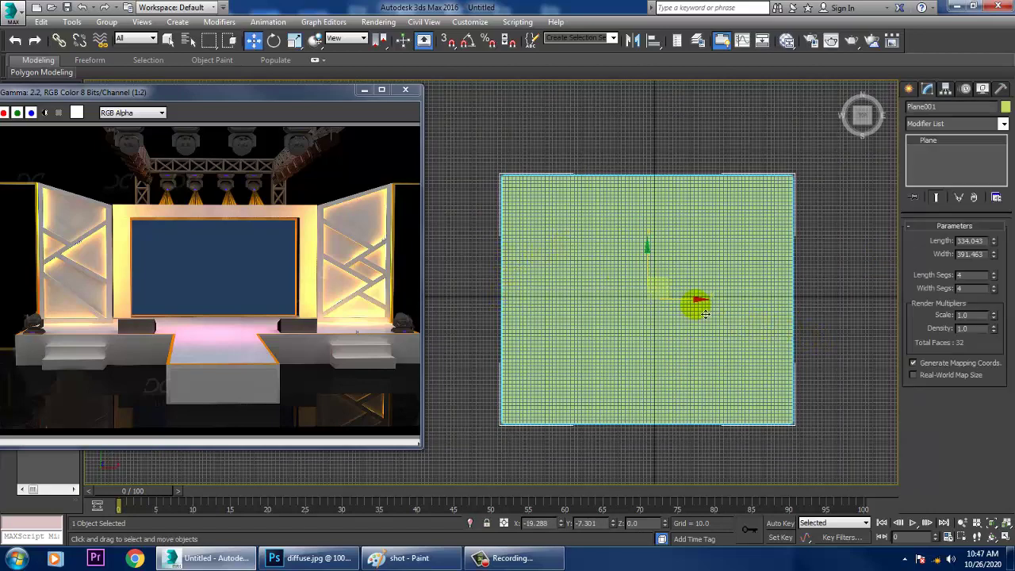
Stretch the ground plane to about 313 percent in X and 297 percent in Y.
{"action": "key", "text": "r"}
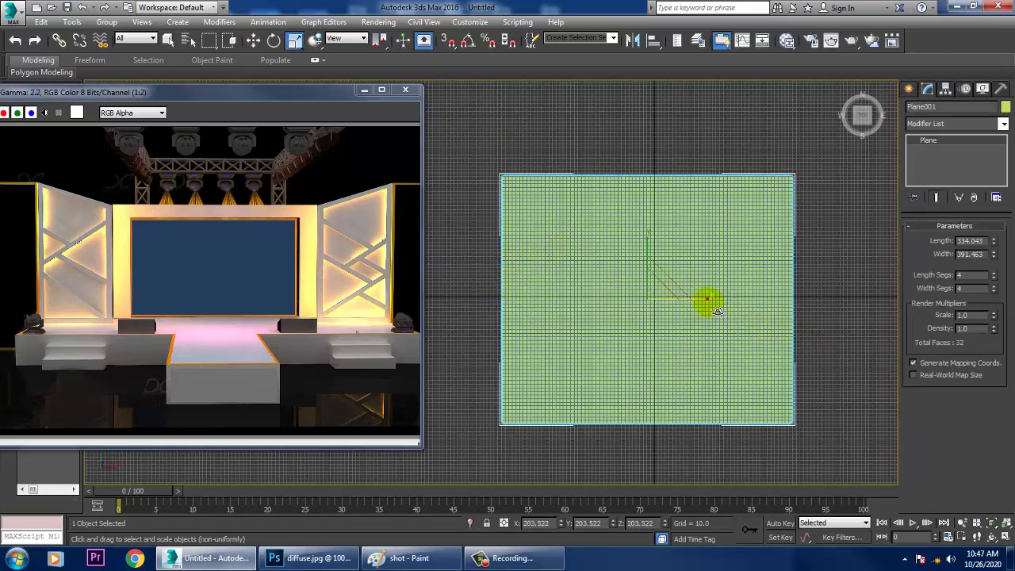
{"action": "left_click_drag", "start_coordinate": [702, 298], "coordinate": [742, 310]}
{"action": "left_click_drag", "start_coordinate": [646, 238], "coordinate": [645, 208]}
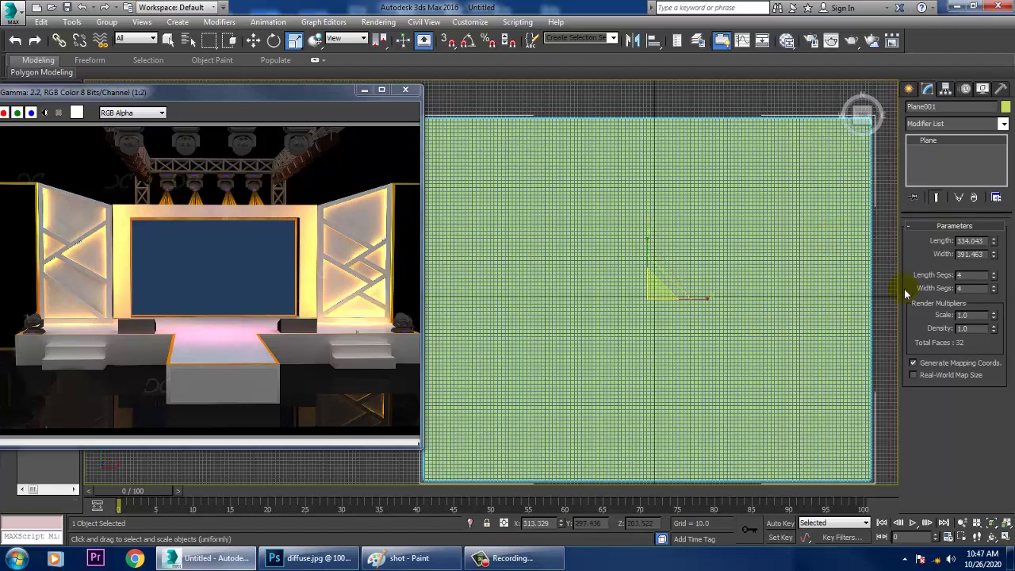
{"action": "key", "text": "w"}
Draw a rectangle spline about 957 wide and 195 long near the plane's rear edge and centre it along X.
{"action": "left_click", "coordinate": [909, 89]}
{"action": "left_click", "coordinate": [982, 180]}
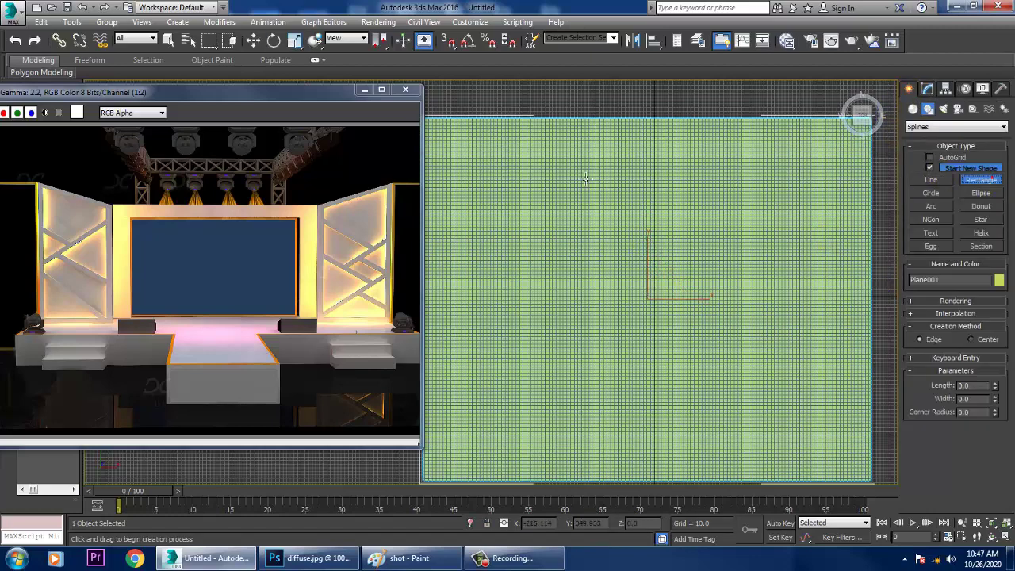
{"action": "left_click_drag", "start_coordinate": [519, 154], "coordinate": [864, 226]}
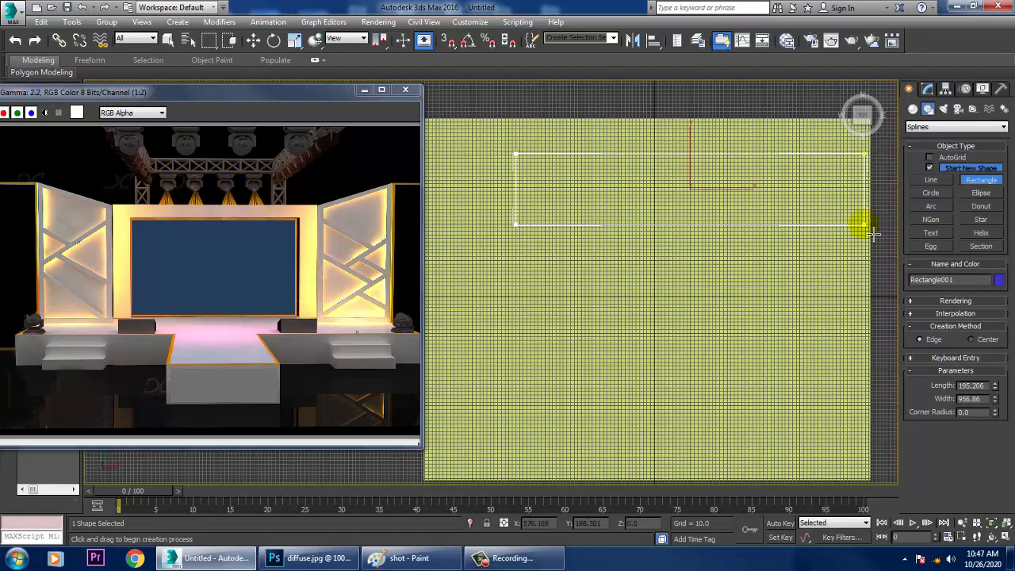
{"action": "right_click", "coordinate": [741, 209]}
{"action": "left_click_drag", "start_coordinate": [736, 200], "coordinate": [695, 199]}
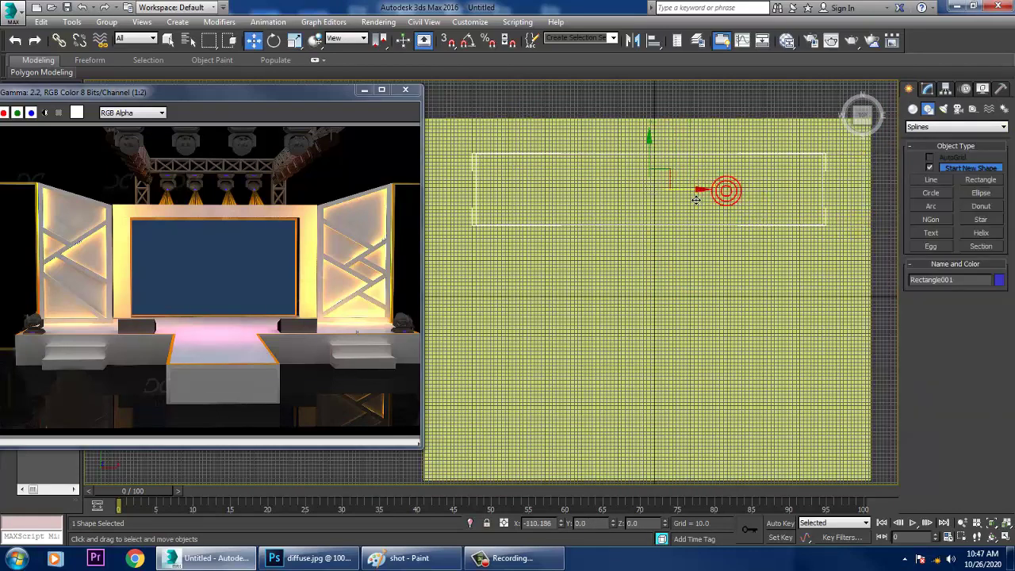
Scale the rectangle to about 132 percent along Y.
{"action": "key", "text": "r"}
{"action": "mouse_move", "coordinate": [650, 135]}
{"action": "left_mouse_down"}
{"action": "mouse_move", "coordinate": [658, 125]}
{"action": "mouse_move", "coordinate": [650, 118]}
{"action": "left_mouse_up"}
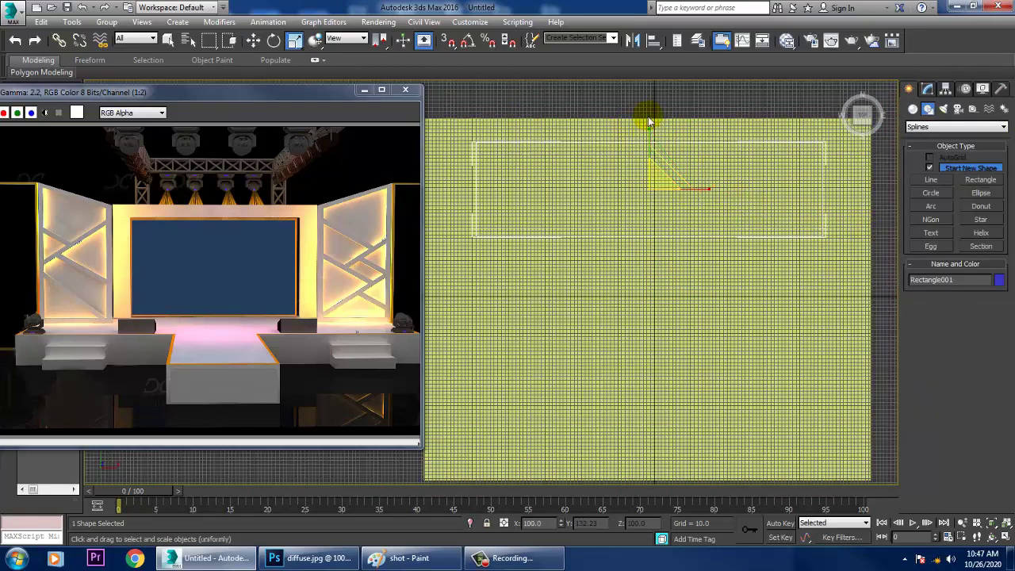
{"action": "key", "text": "w"}
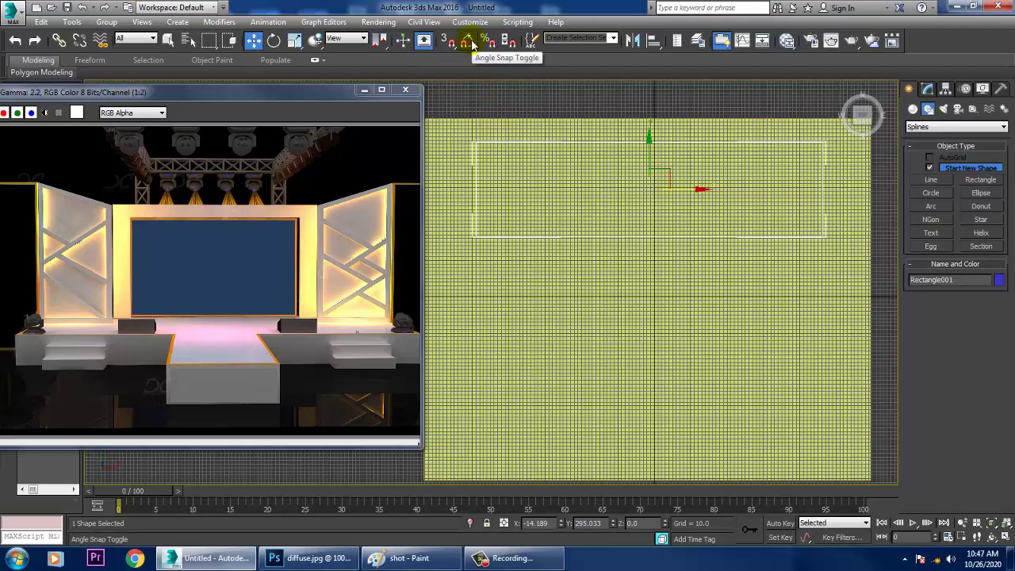
Turn on angle snap at 90 degrees and make one independent copy of the rectangle rotated by -90 degrees about Z.
{"action": "right_click", "coordinate": [468, 41]}
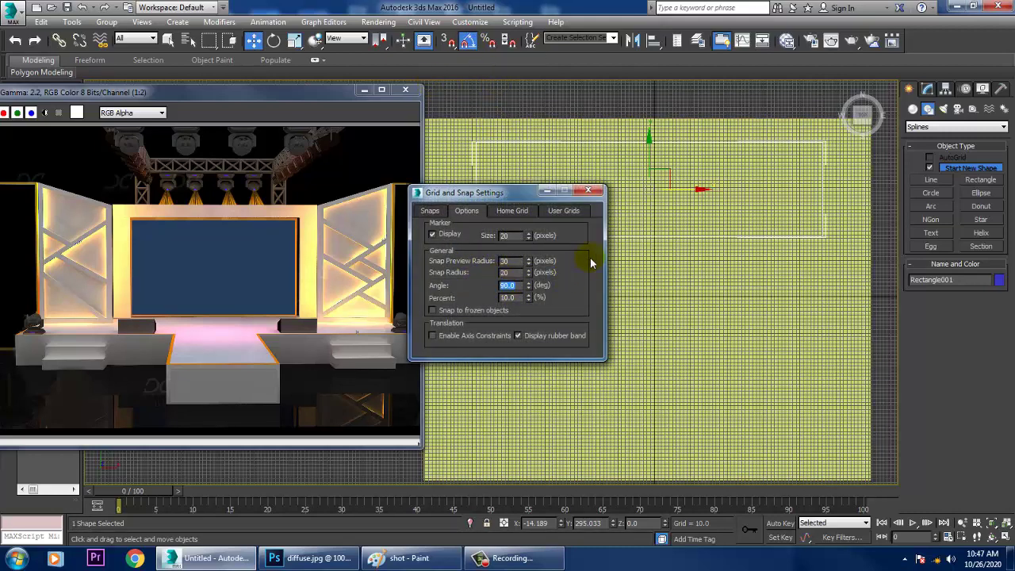
{"action": "left_click", "coordinate": [587, 191]}
{"action": "key", "text": "e"}
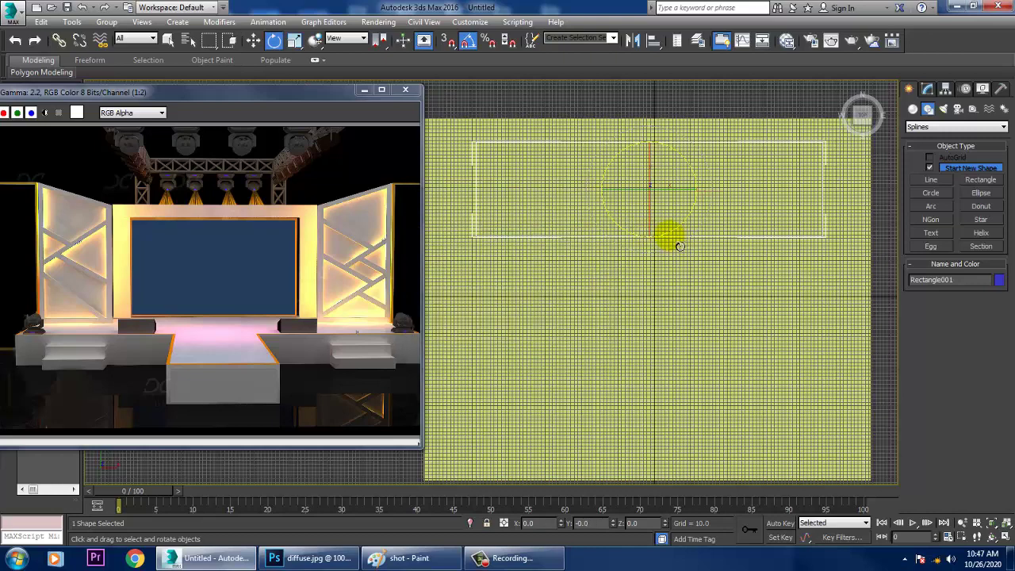
{"action": "left_click_drag", "start_coordinate": [676, 246], "coordinate": [658, 232], "text": "shift"}
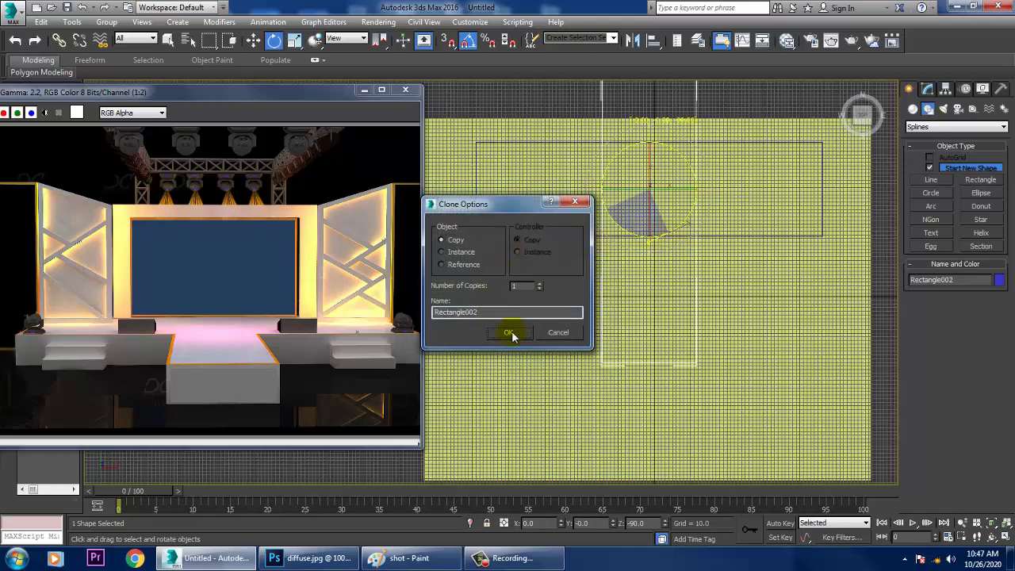
{"action": "key", "text": "Return"}
Move the rotated rectangle copy along Y toward the plane's front so its rear end lies within the wide rectangle.
{"action": "key", "text": "w"}
{"action": "mouse_move", "coordinate": [653, 163]}
{"action": "left_mouse_down"}
{"action": "mouse_move", "coordinate": [666, 324]}
{"action": "mouse_move", "coordinate": [666, 300]}
{"action": "mouse_move", "coordinate": [668, 307]}
{"action": "left_mouse_up"}
{"action": "scroll", "coordinate": [669, 308], "scroll_direction": "down", "scroll_amount": 5}
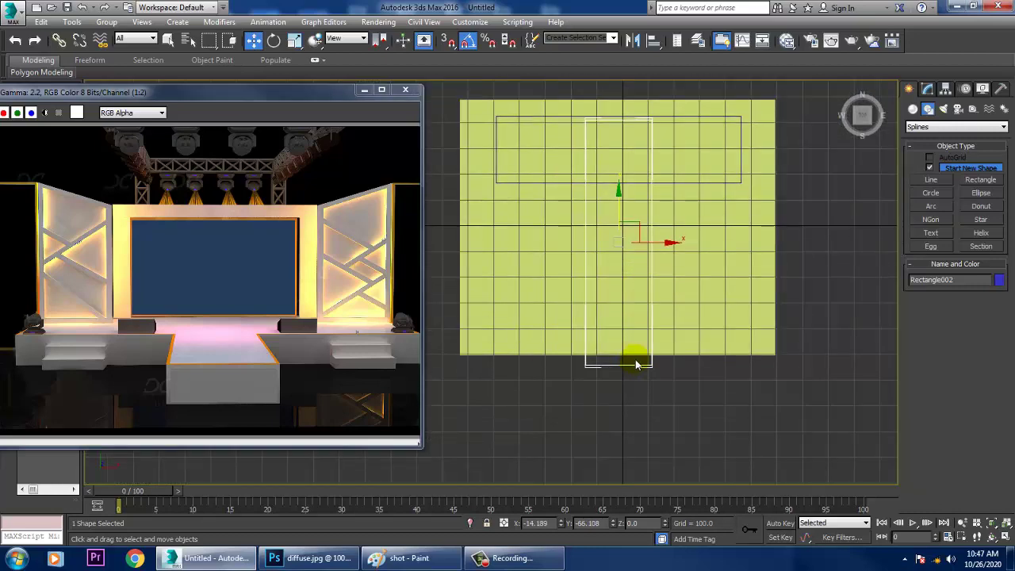
Convert the rotated rectangle to an editable spline.
{"action": "right_click", "coordinate": [636, 363]}
{"action": "mouse_move", "coordinate": [706, 490]}
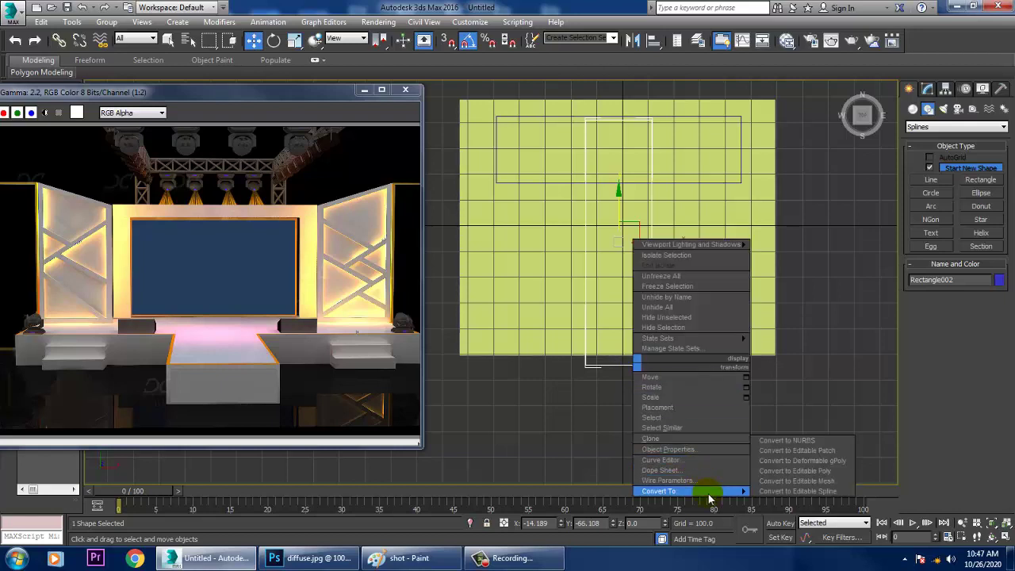
{"action": "left_click", "coordinate": [838, 491]}
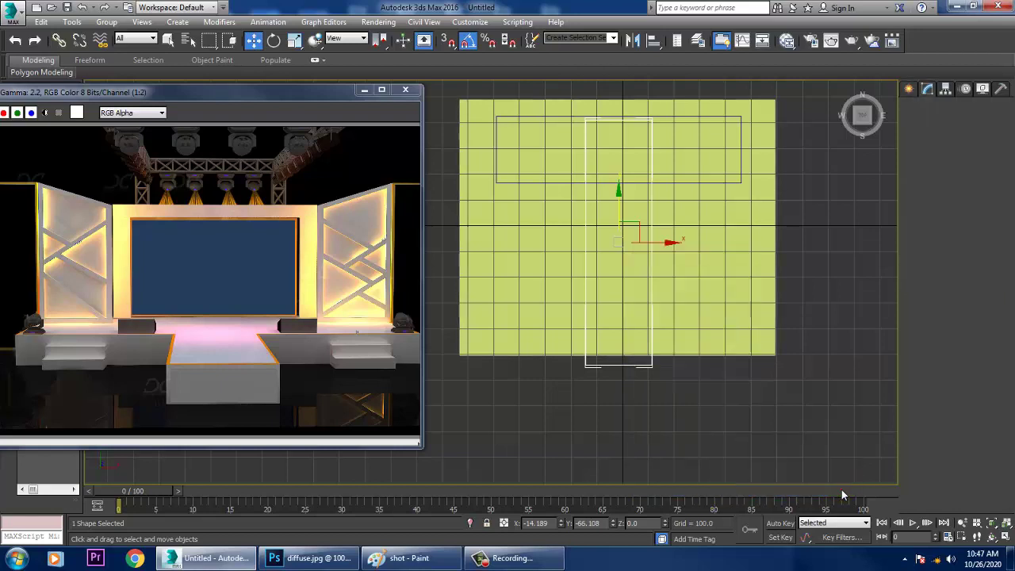
Move the rotated rectangle's two front vertices back along Y so it ends inside the ground plane, and leave vertex editing.
{"action": "left_click_drag", "start_coordinate": [715, 327], "coordinate": [766, 345]}
{"action": "left_click", "coordinate": [637, 389]}
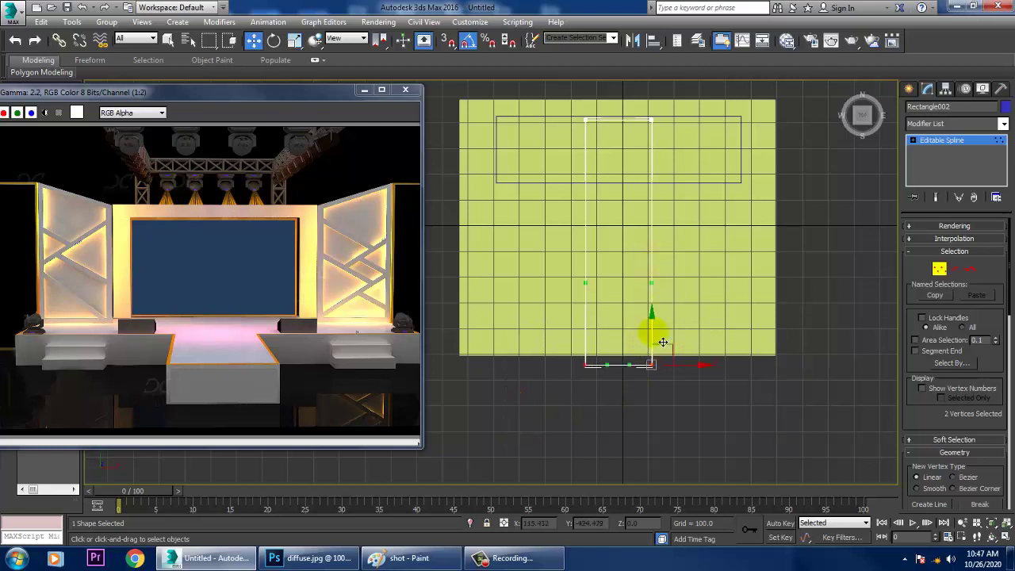
{"action": "left_click_drag", "start_coordinate": [651, 325], "coordinate": [656, 271]}
{"action": "middle_click_drag", "start_coordinate": [709, 228], "coordinate": [717, 291]}
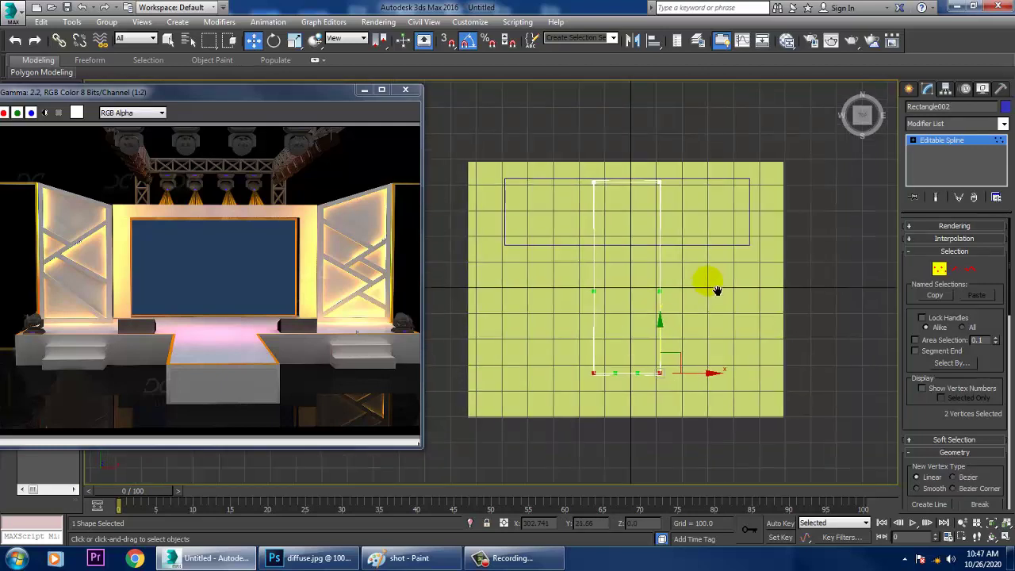
{"action": "left_click", "coordinate": [939, 141]}
{"action": "left_click", "coordinate": [729, 241]}
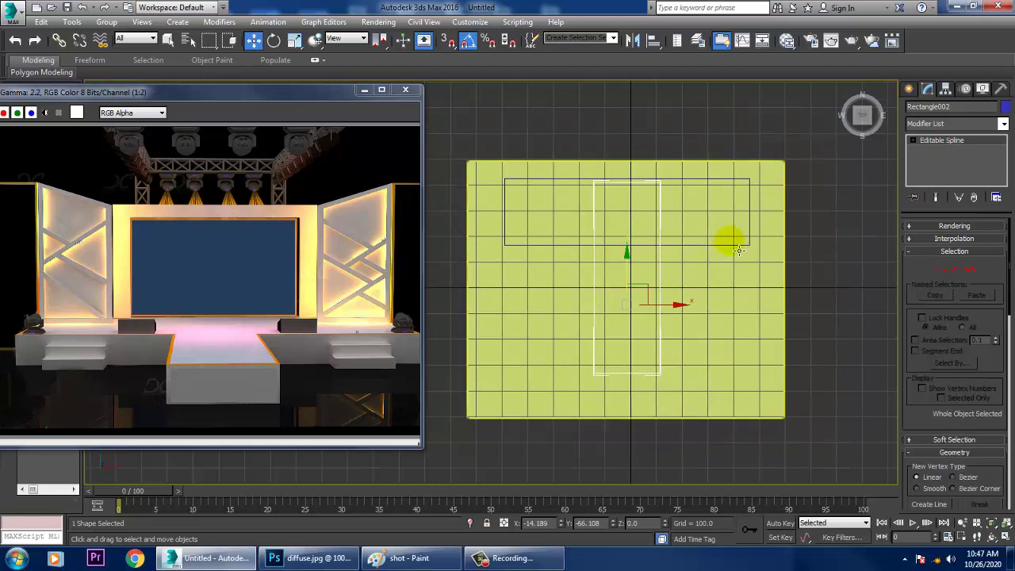
Select only the wide rectangle at the rear of the ground plane and convert it to an editable spline.
{"action": "left_click", "coordinate": [736, 256]}
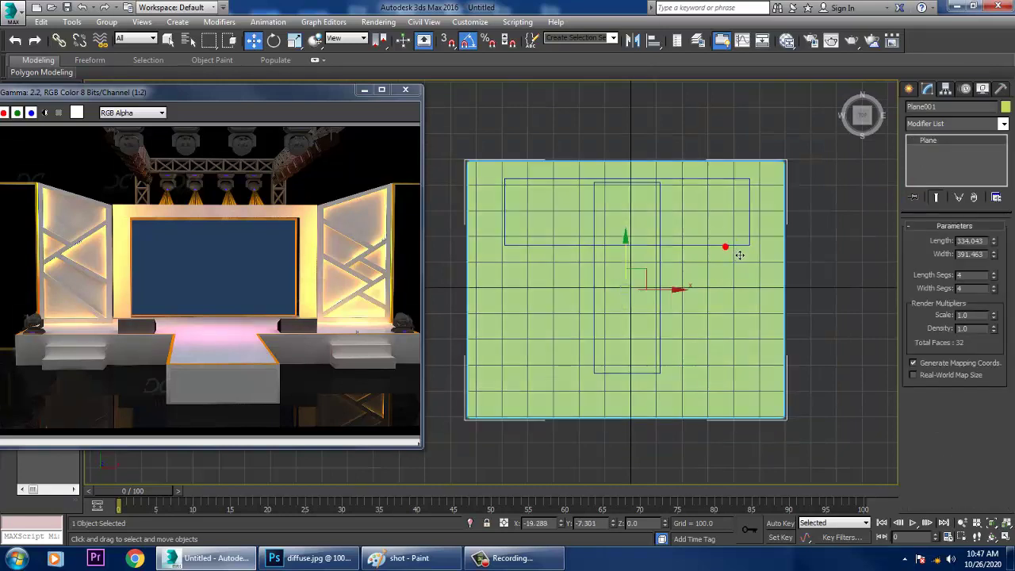
{"action": "left_click_drag", "start_coordinate": [693, 116], "coordinate": [750, 270]}
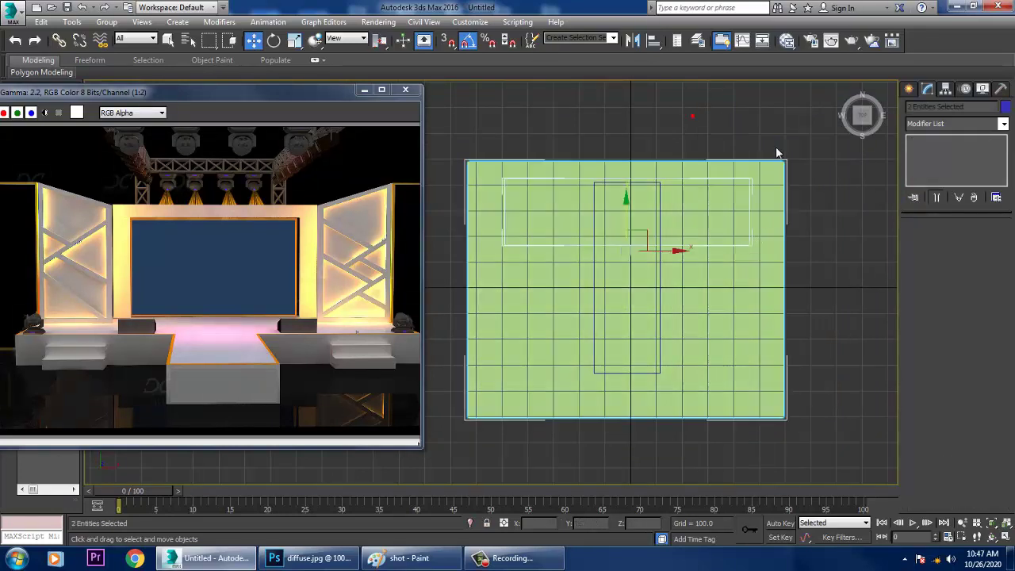
{"action": "left_click_drag", "start_coordinate": [777, 131], "coordinate": [794, 183], "text": "alt"}
{"action": "right_click", "coordinate": [736, 185]}
{"action": "mouse_move", "coordinate": [781, 311]}
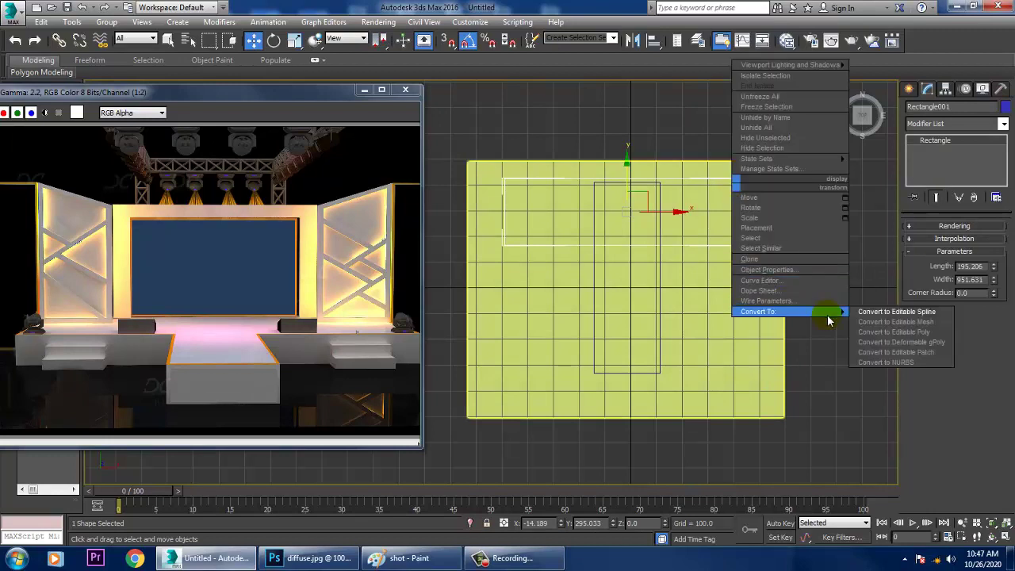
{"action": "left_click", "coordinate": [916, 316]}
Move the wide rectangle's two rear vertices back along Y so they lie beyond the ground plane's rear edge.
{"action": "key", "text": "1"}
{"action": "left_click_drag", "start_coordinate": [783, 222], "coordinate": [471, 152]}
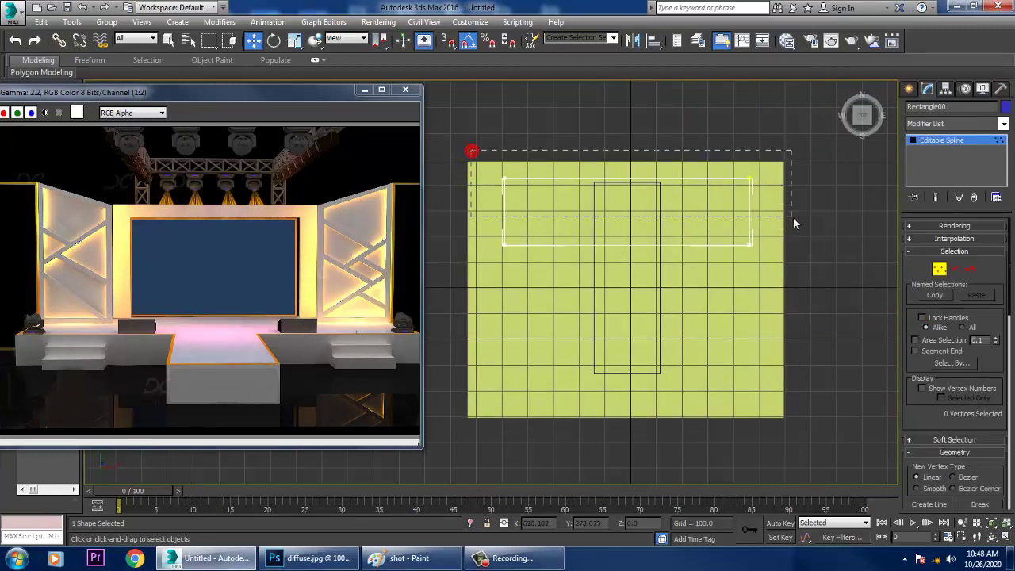
{"action": "left_click_drag", "start_coordinate": [757, 145], "coordinate": [760, 105]}
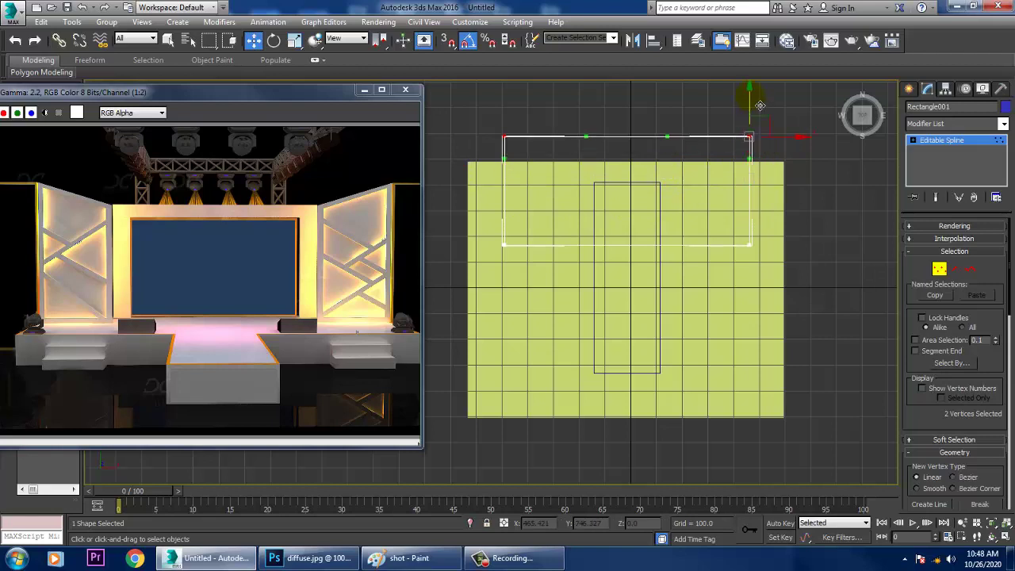
Move the wide rectangle's end vertices outward along X past both sides of the ground plane, and leave vertex editing.
{"action": "left_click", "coordinate": [516, 141]}
{"action": "left_click_drag", "start_coordinate": [538, 288], "coordinate": [538, 288]}
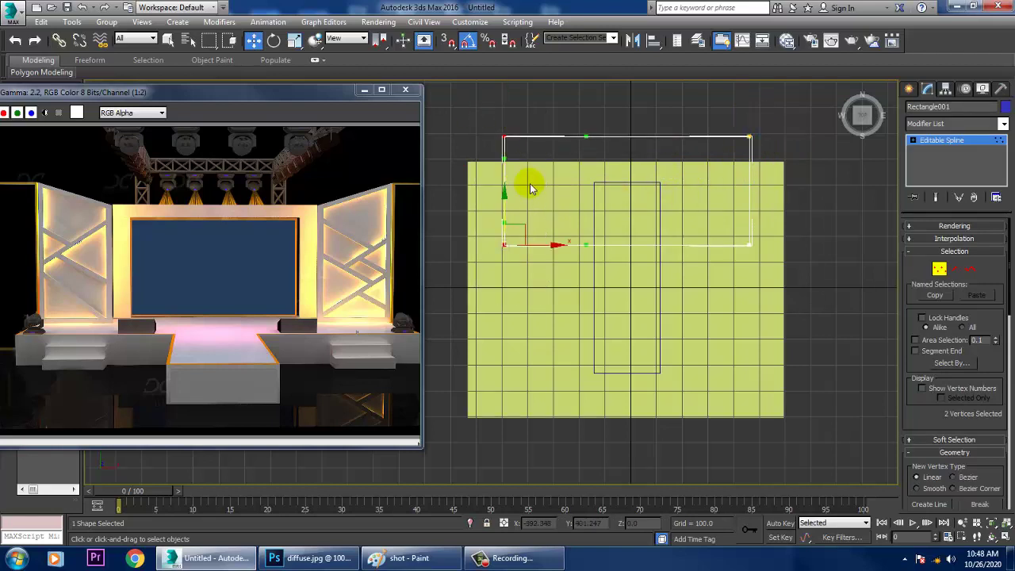
{"action": "left_click_drag", "start_coordinate": [548, 254], "coordinate": [499, 256]}
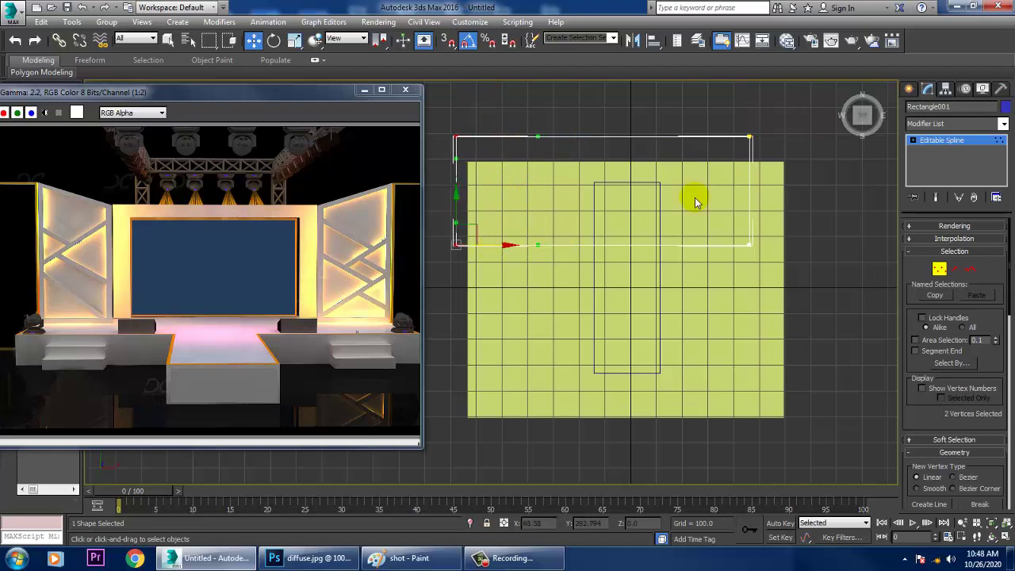
{"action": "left_click_drag", "start_coordinate": [830, 325], "coordinate": [831, 325]}
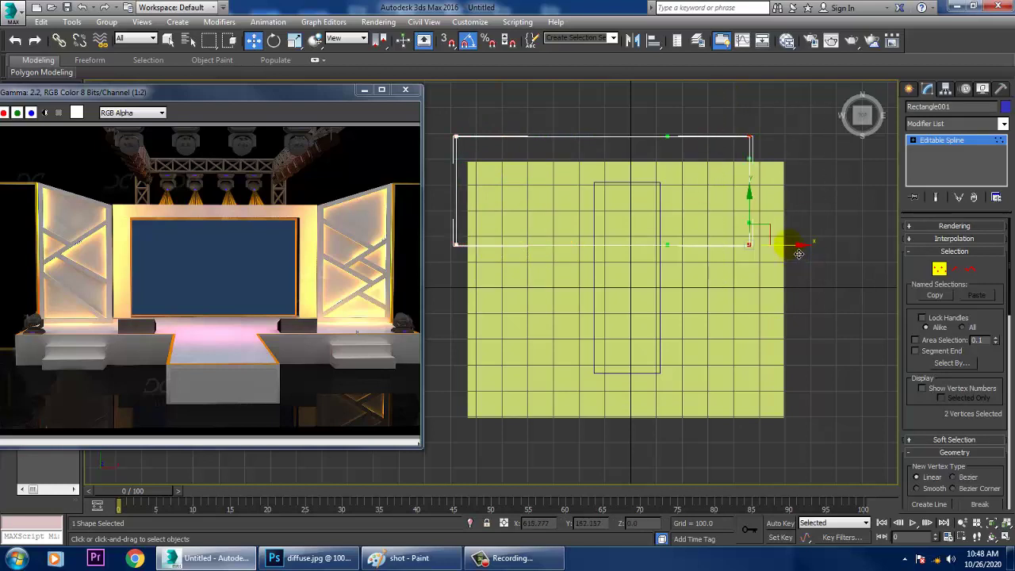
{"action": "left_click_drag", "start_coordinate": [799, 253], "coordinate": [844, 256]}
{"action": "left_click", "coordinate": [944, 141]}
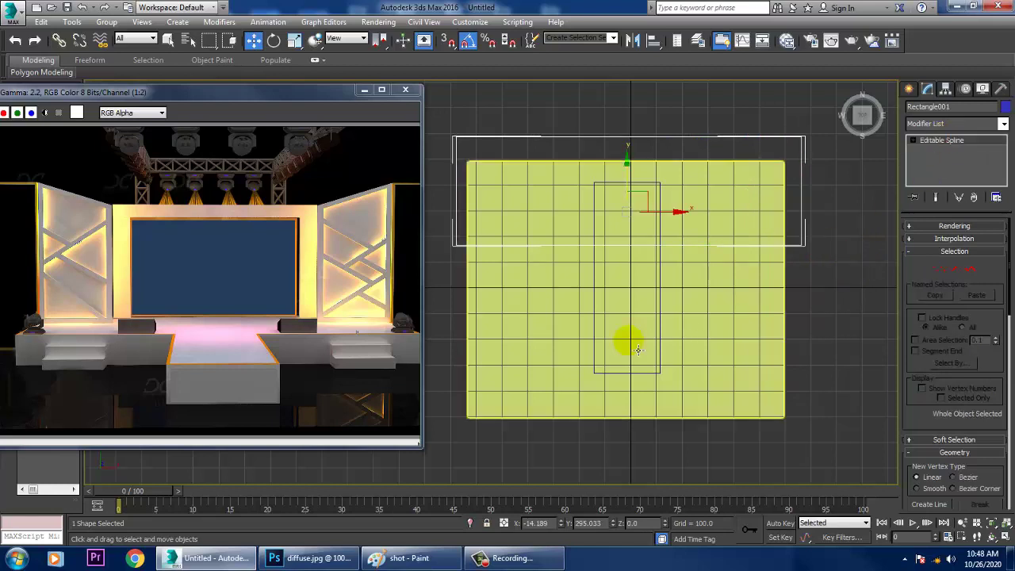
Switch to the perspective view and freeze the ground plane.
{"action": "left_click", "coordinate": [632, 385]}
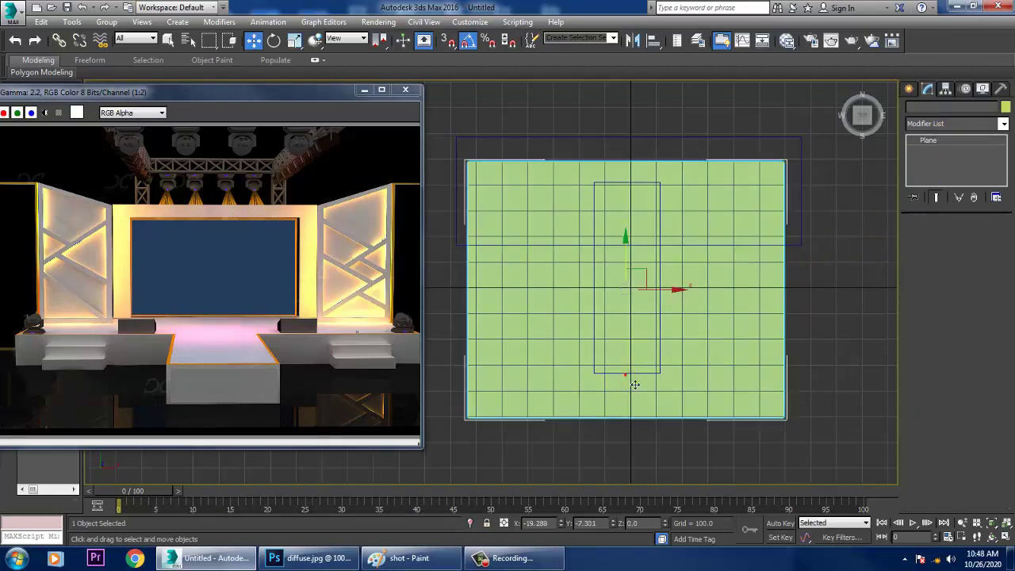
{"action": "key", "text": "p"}
{"action": "scroll", "coordinate": [746, 359], "scroll_direction": "down", "scroll_amount": 5}
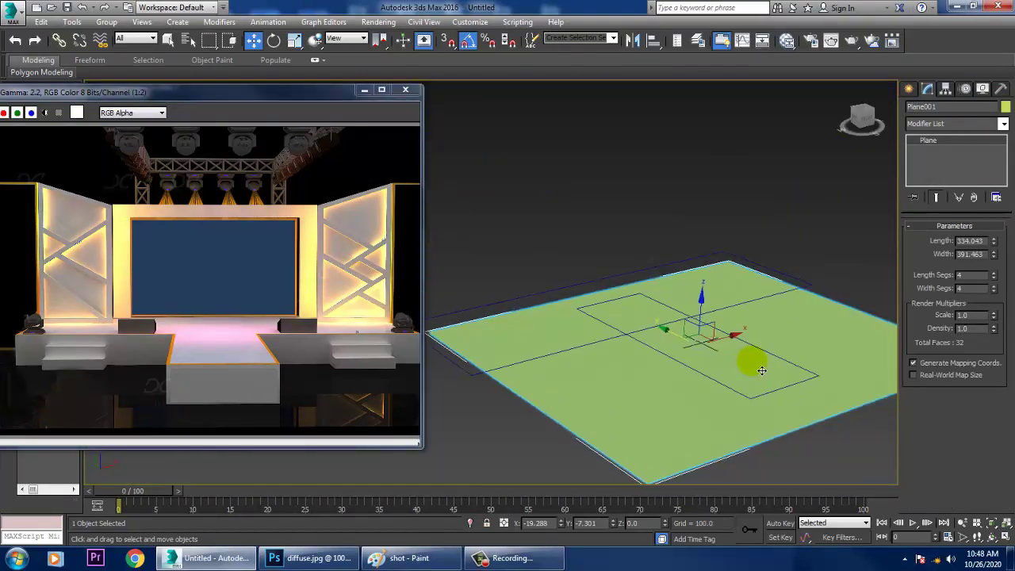
{"action": "right_click", "coordinate": [655, 404]}
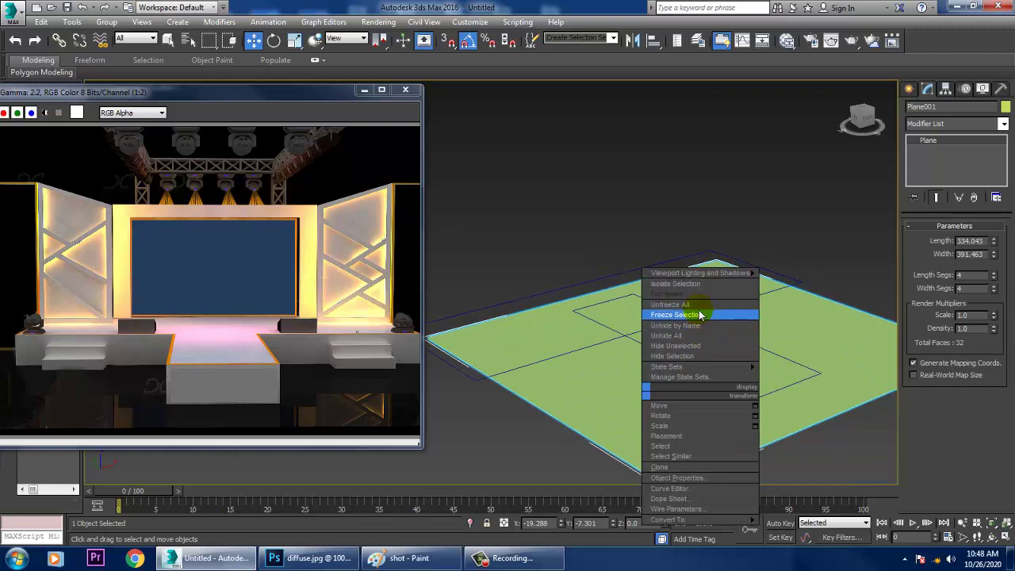
{"action": "left_click", "coordinate": [678, 312]}
Attach the narrow runway rectangle to the wide stage rectangle as one editable spline.
{"action": "left_click", "coordinate": [578, 351]}
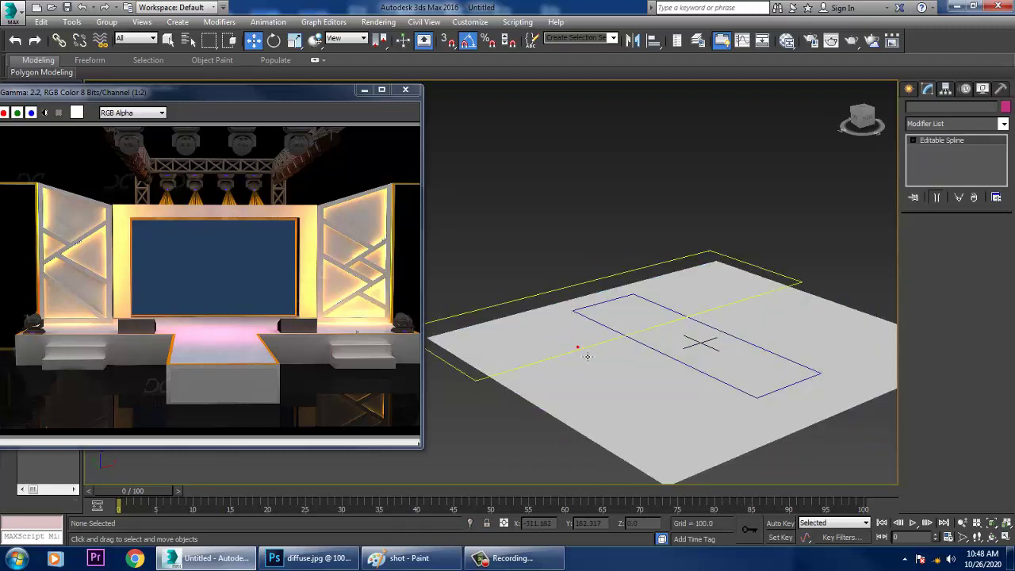
{"action": "left_click_drag", "start_coordinate": [938, 425], "coordinate": [935, 247]}
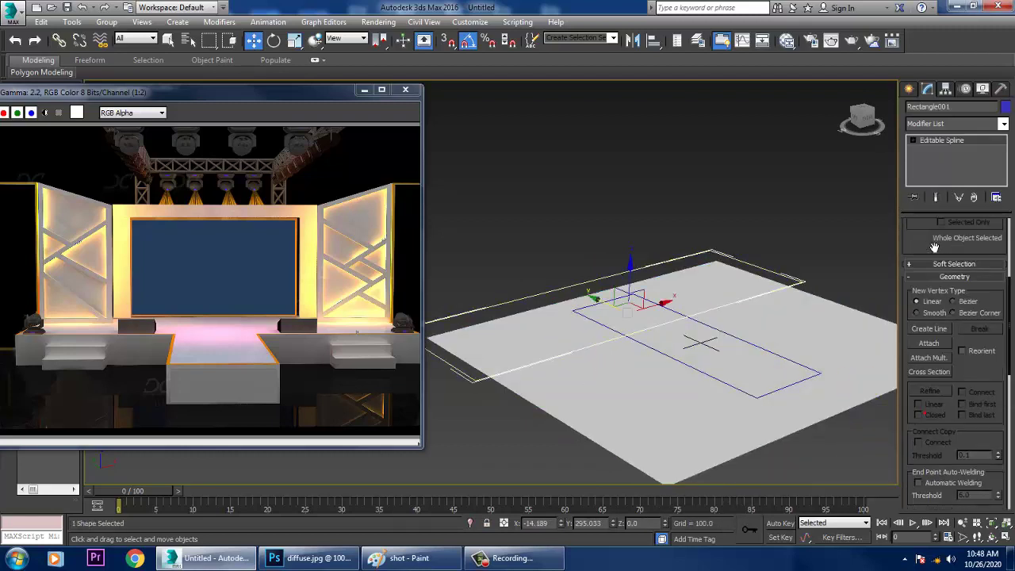
{"action": "left_click", "coordinate": [936, 346]}
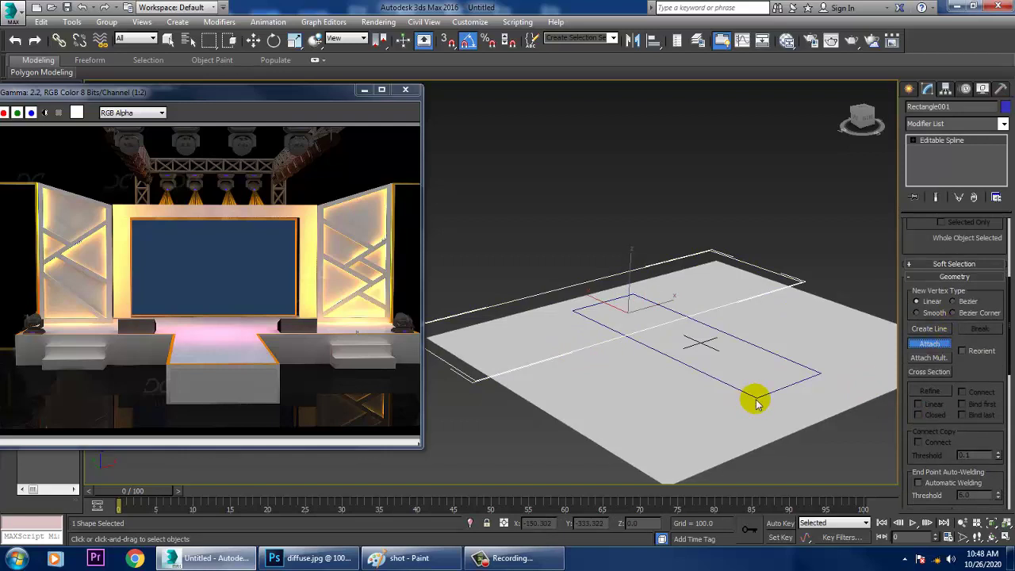
{"action": "left_click", "coordinate": [757, 398]}
{"action": "right_click", "coordinate": [756, 399]}
{"action": "middle_click_drag", "start_coordinate": [758, 372], "coordinate": [739, 380], "text": "alt"}
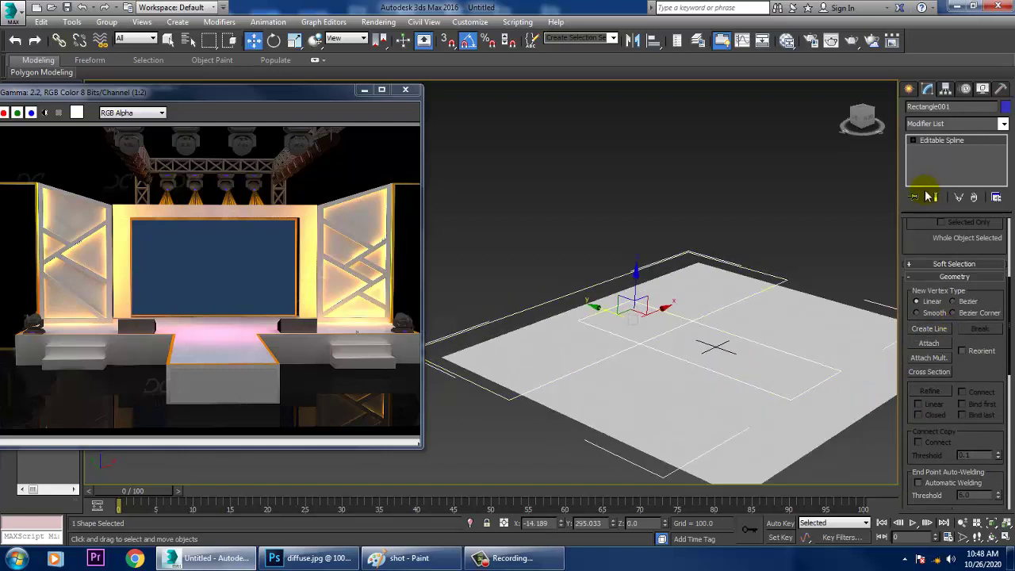
Merge the wide rectangle and the runway rectangle into one T-shaped outline with a spline Boolean union.
{"action": "left_click", "coordinate": [913, 141]}
{"action": "left_click", "coordinate": [937, 170]}
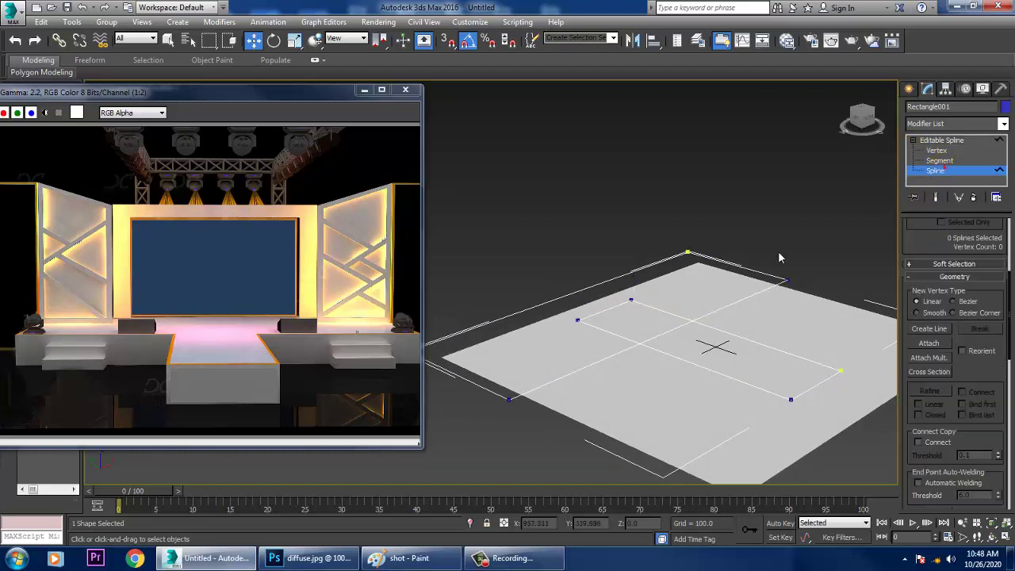
{"action": "left_click", "coordinate": [729, 306]}
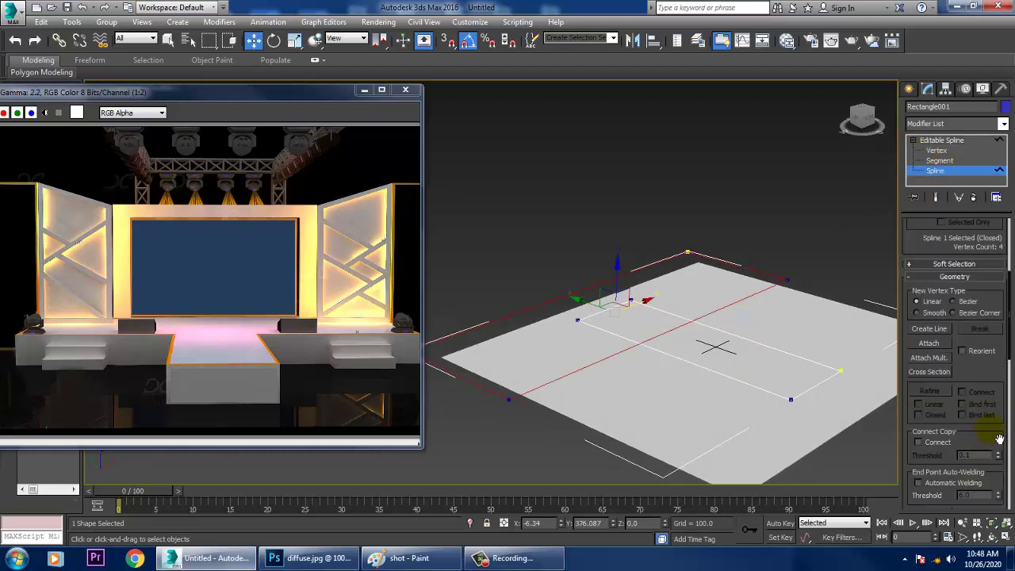
{"action": "left_click_drag", "start_coordinate": [998, 432], "coordinate": [978, 225]}
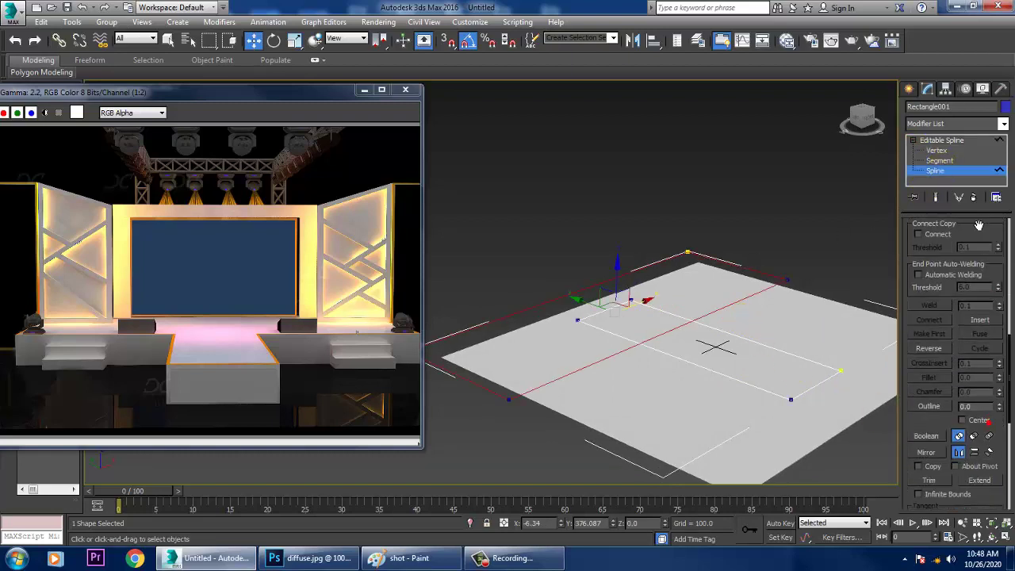
{"action": "left_click", "coordinate": [926, 436]}
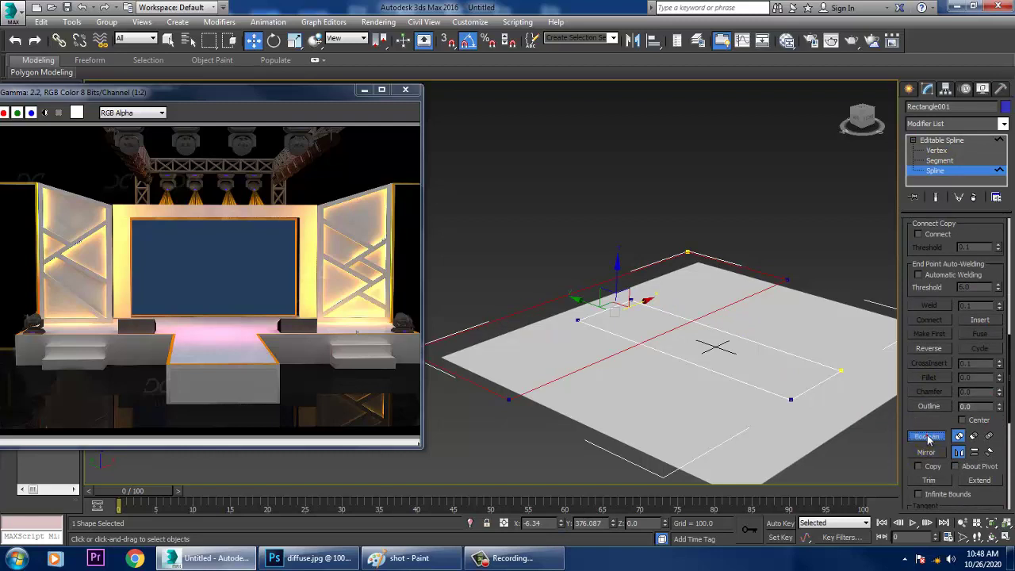
{"action": "left_click", "coordinate": [760, 389]}
{"action": "right_click", "coordinate": [797, 356]}
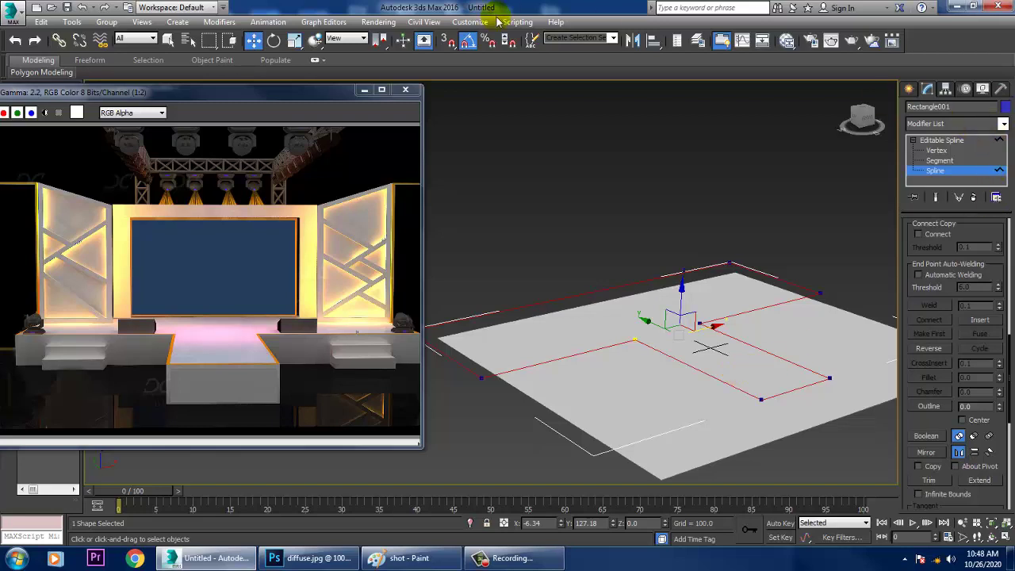
Set the display units to US Standard with Decimal Inches.
{"action": "left_click", "coordinate": [468, 23]}
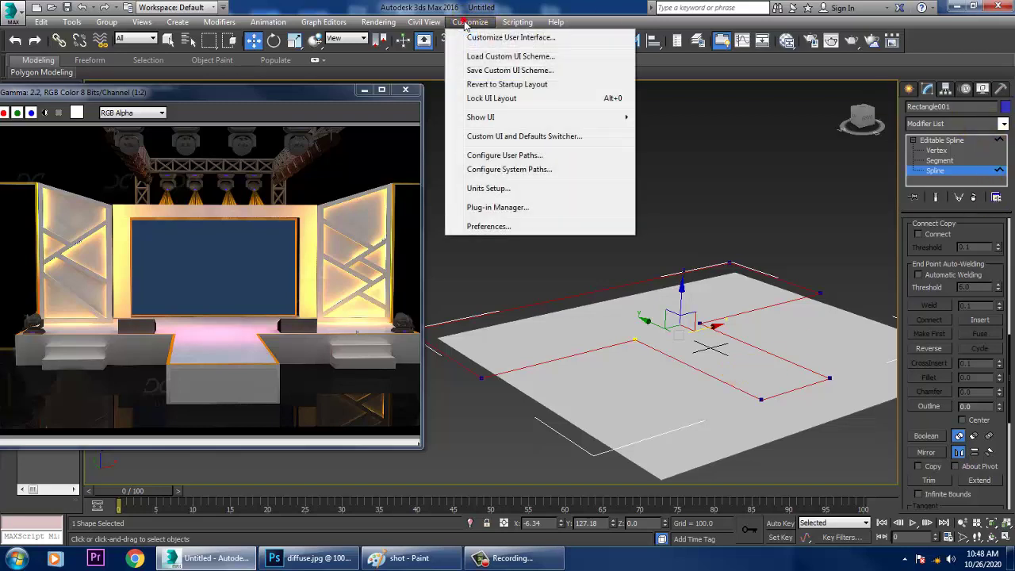
{"action": "left_click", "coordinate": [534, 189]}
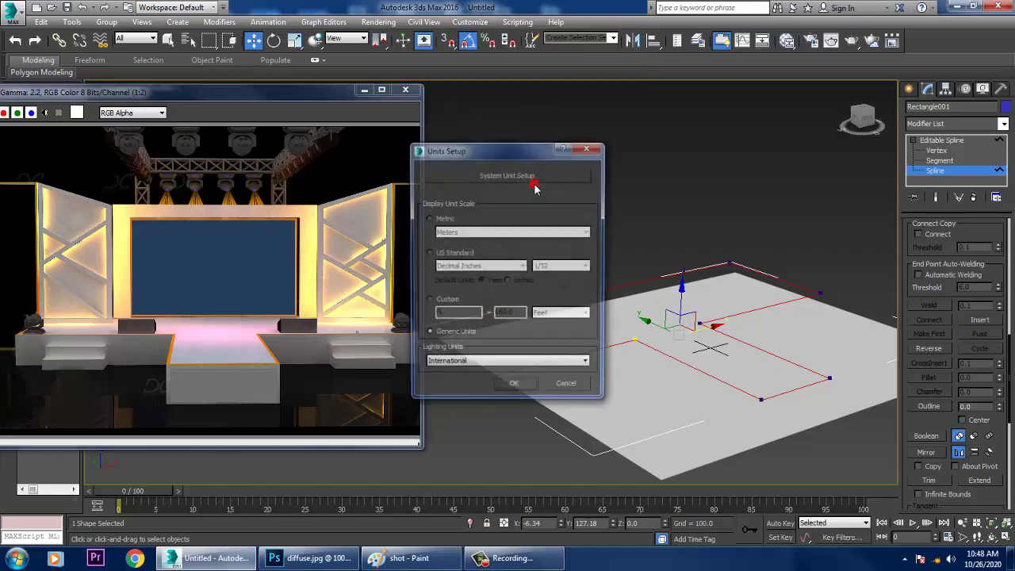
{"action": "left_click", "coordinate": [429, 254]}
{"action": "left_click", "coordinate": [460, 265]}
{"action": "left_click", "coordinate": [462, 265]}
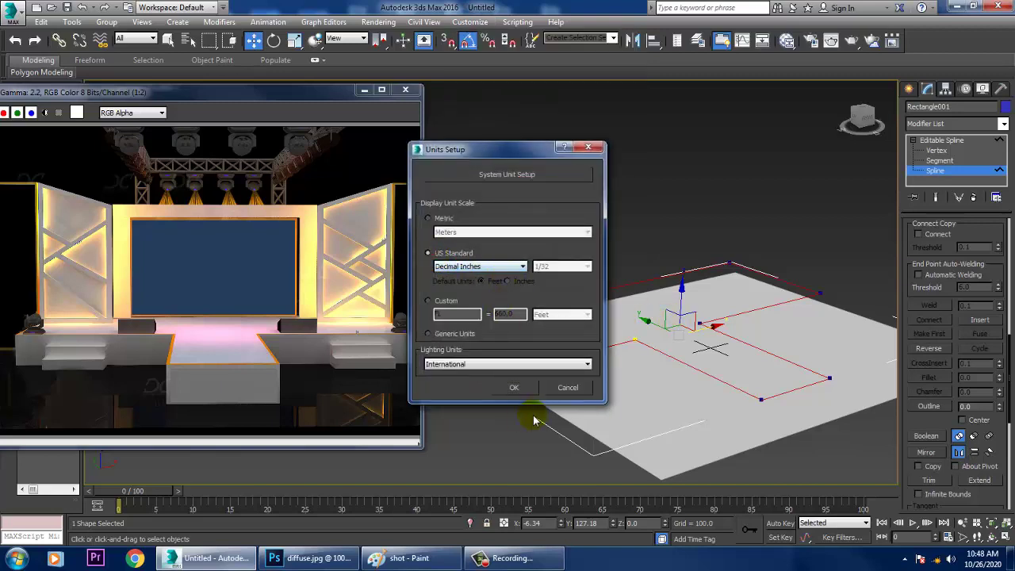
{"action": "left_click", "coordinate": [528, 388]}
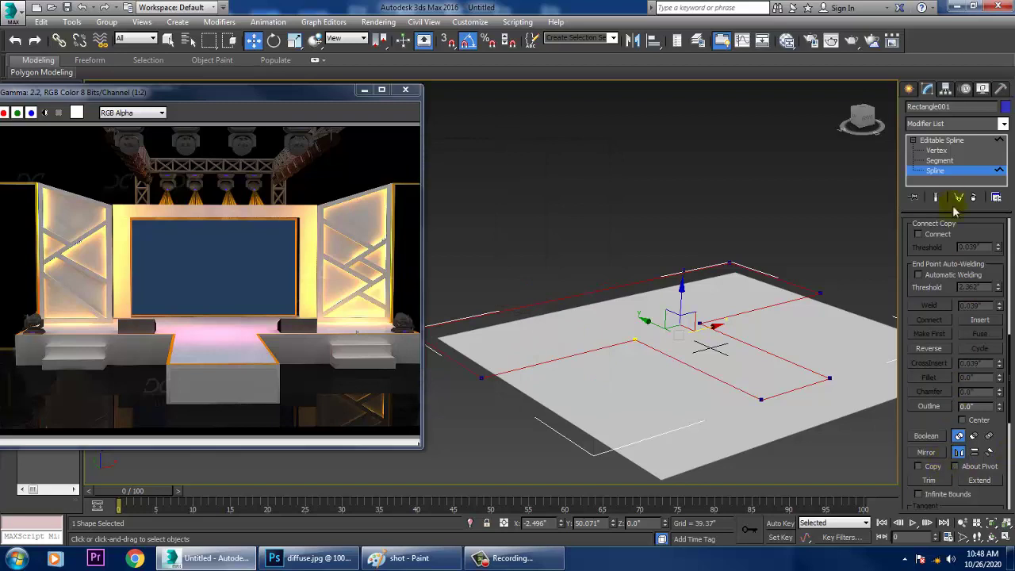
Leave spline editing and apply an Extrude modifier to the T-shaped stage outline.
{"action": "left_click", "coordinate": [951, 141]}
{"action": "left_click", "coordinate": [955, 124]}
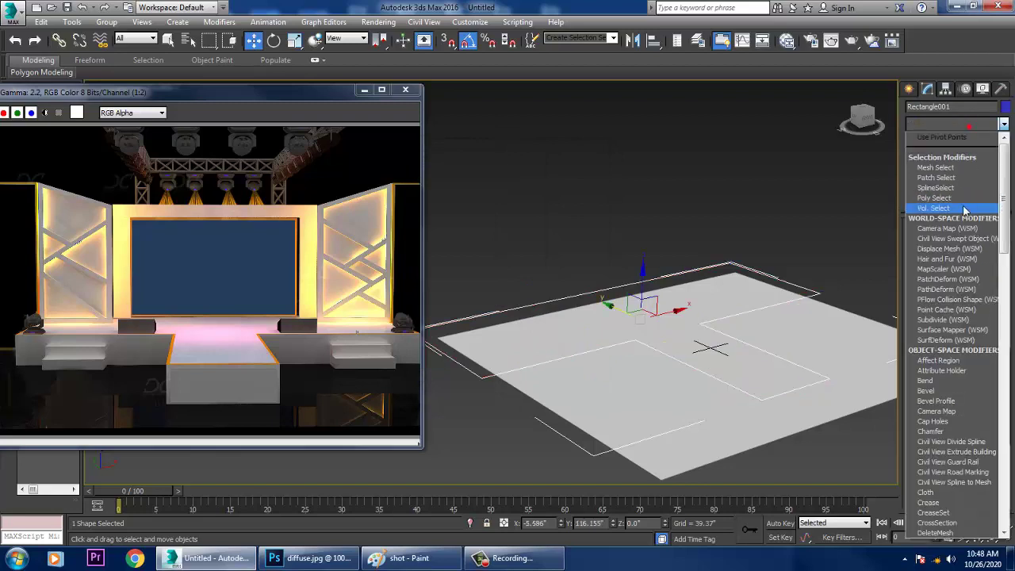
{"action": "type", "text": "ex"}
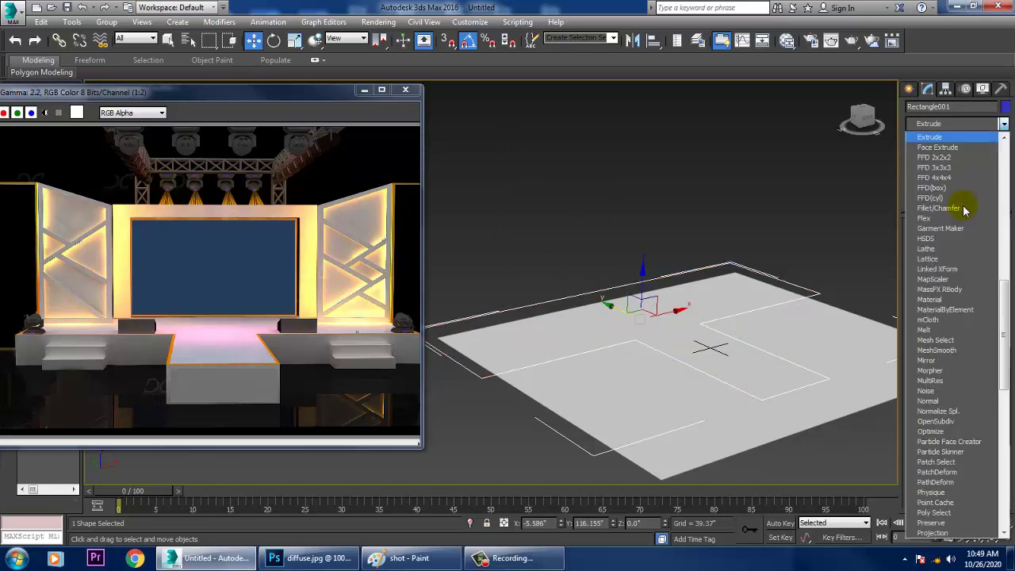
{"action": "key", "text": "Return"}
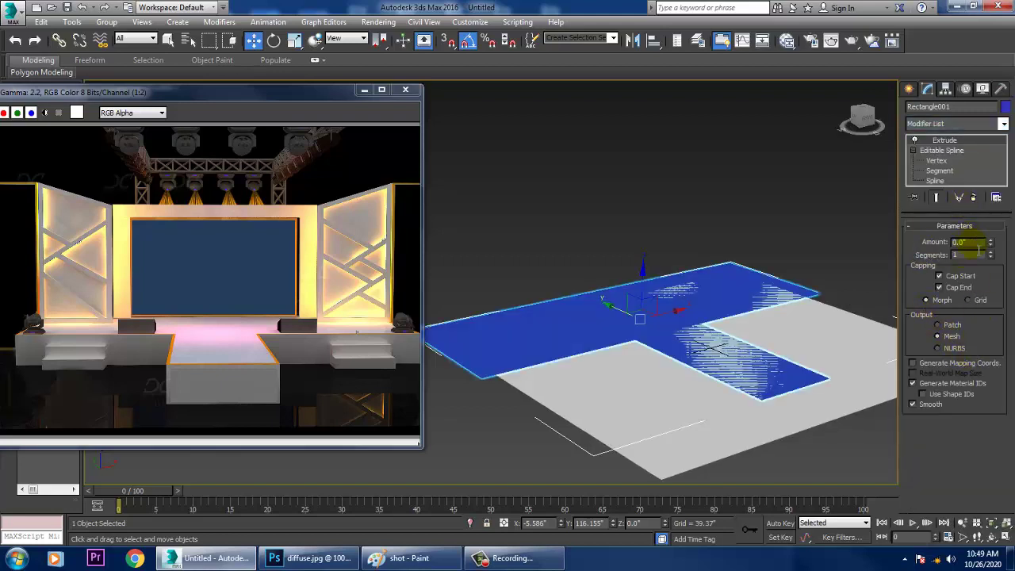
Try an extrusion amount of 1.2 feet (14.4 inches) for the stage outline.
{"action": "type", "text": "3"}
{"action": "key", "text": "Return"}
{"action": "type", "text": "3"}
{"action": "key", "text": "Return"}
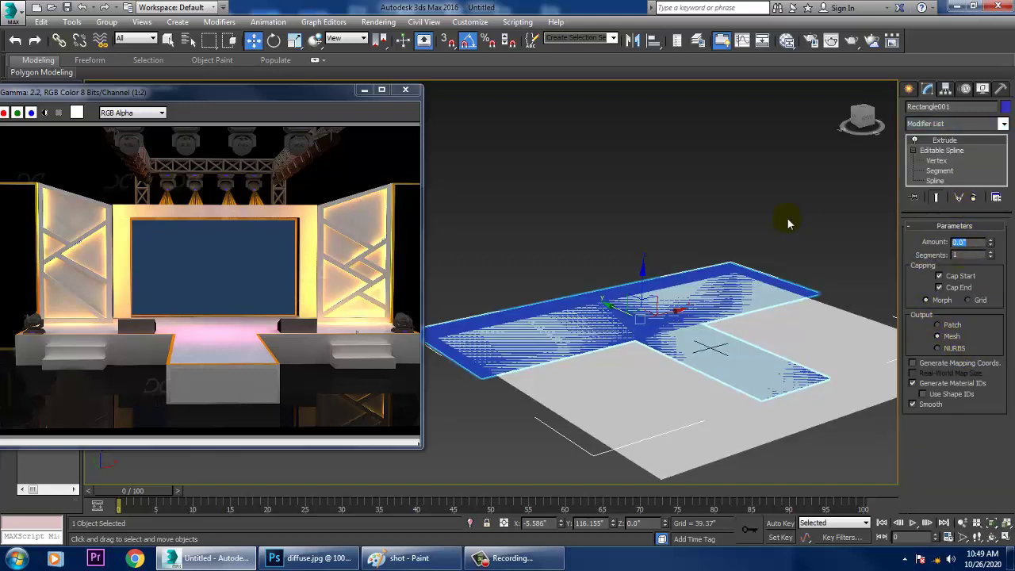
{"action": "type", "text": "1.2"}
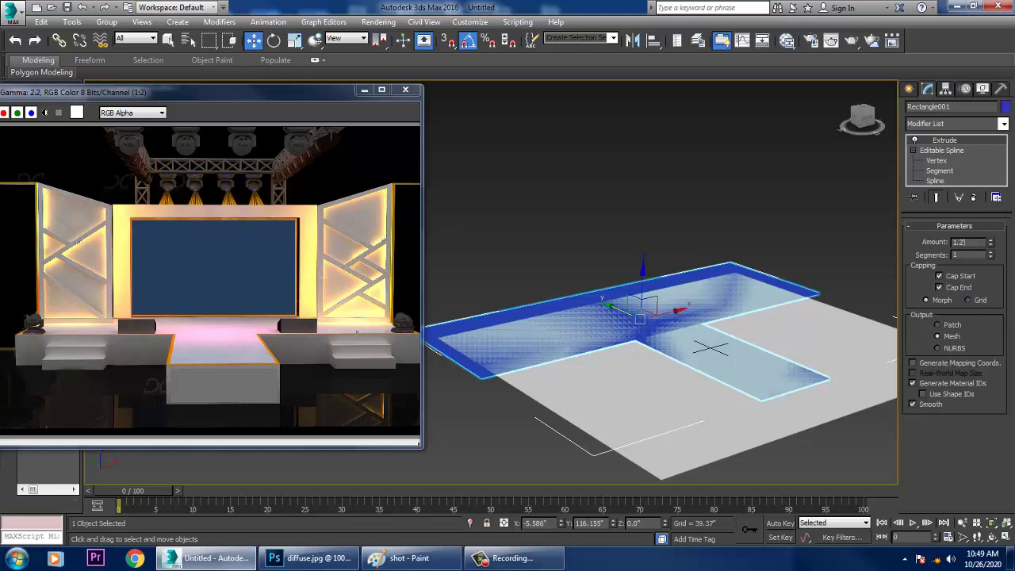
{"action": "key", "text": "Return"}
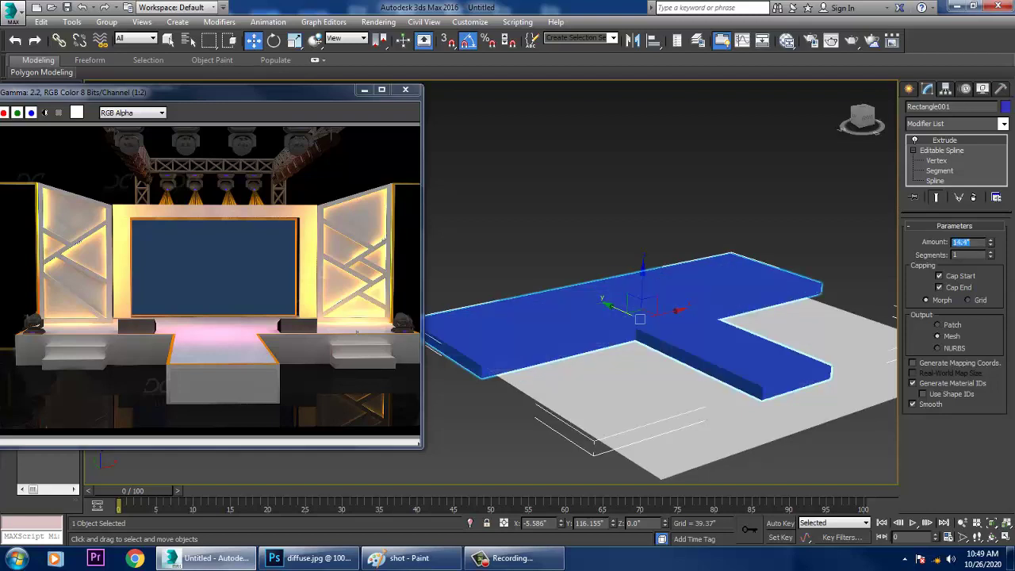
Show the edges on the shaded stage and set its extrusion amount to 24 inches.
{"action": "scroll", "coordinate": [718, 349], "scroll_direction": "up", "scroll_amount": 5}
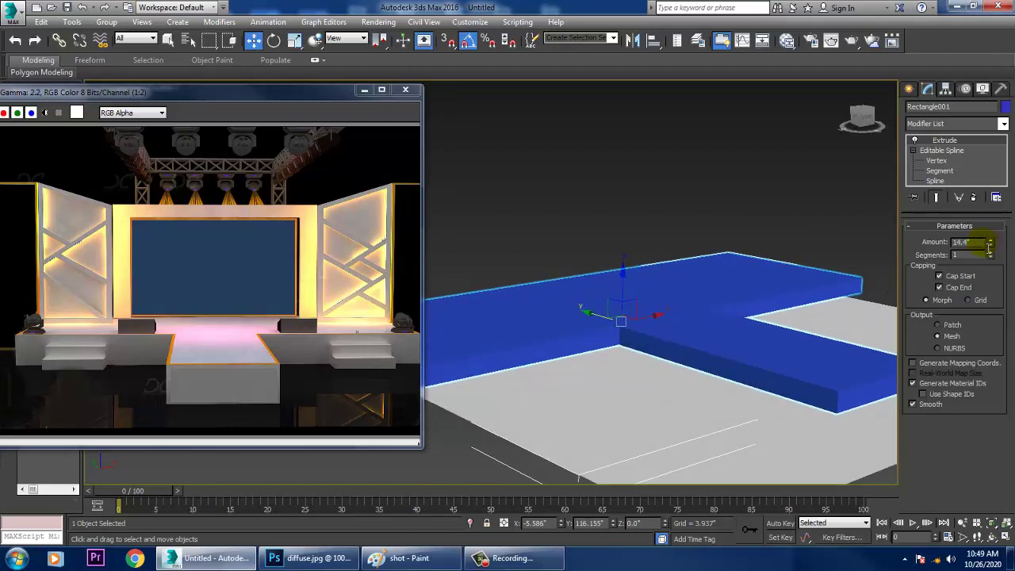
{"action": "middle_click_drag", "start_coordinate": [716, 325], "coordinate": [827, 270], "text": "alt"}
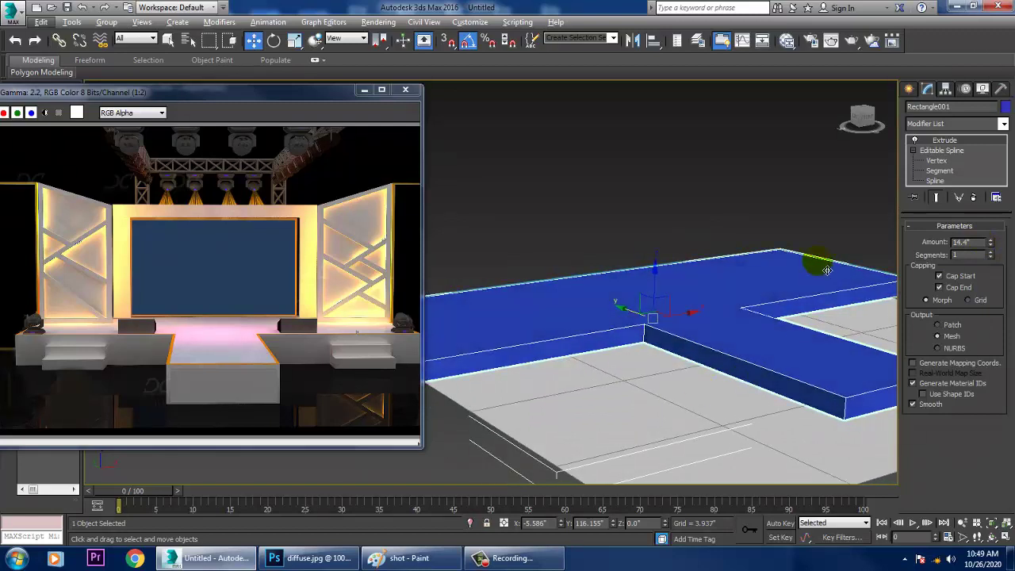
{"action": "double_click", "coordinate": [979, 243]}
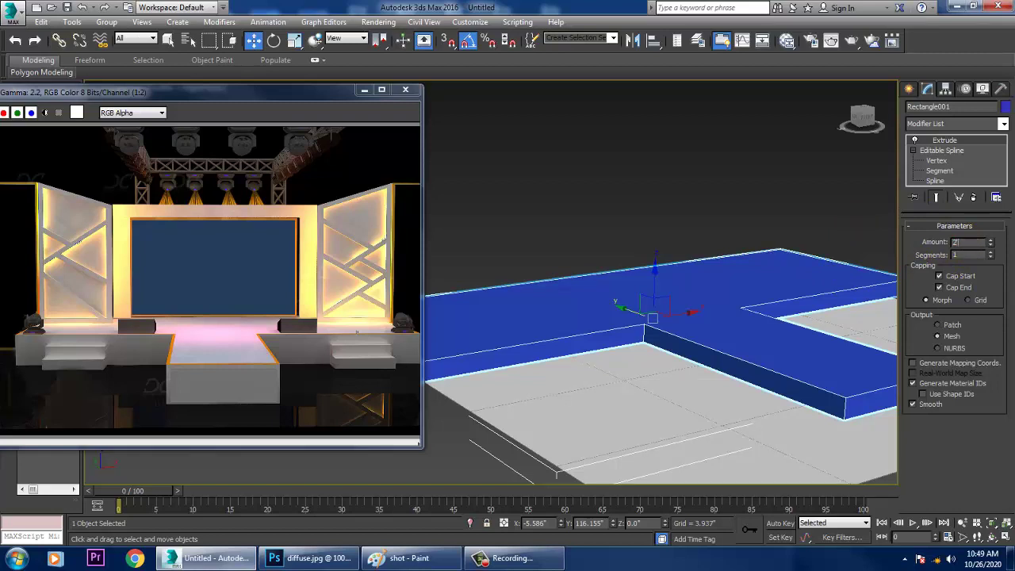
{"action": "type", "text": "24"}
{"action": "key", "text": "Return"}
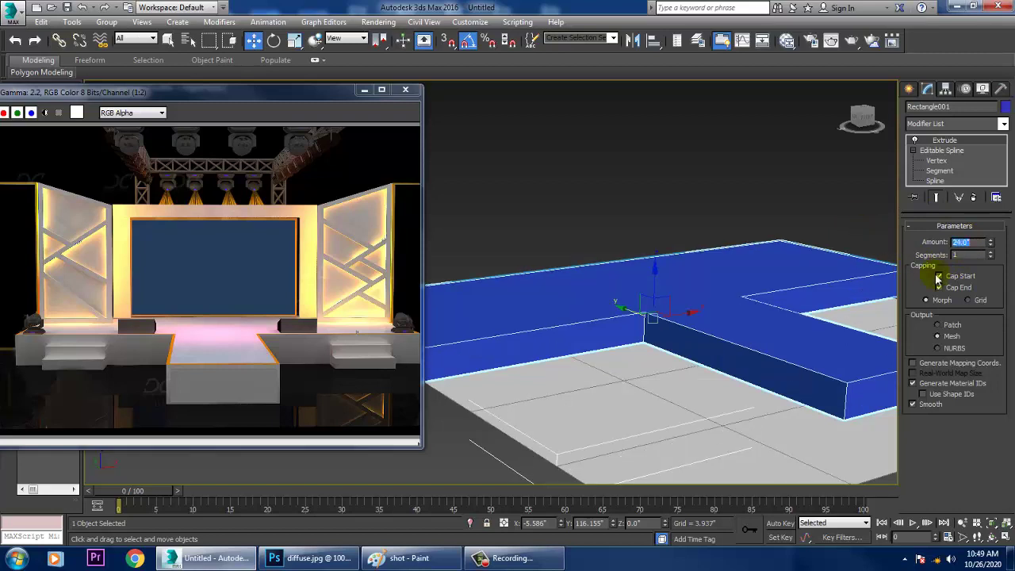
Set the T-shaped stage's extrusion amount to 36 inches.
{"action": "mouse_move", "coordinate": [669, 361]}
{"action": "middle_mouse_down"}
{"action": "mouse_move", "coordinate": [690, 367]}
{"action": "mouse_move", "coordinate": [708, 395]}
{"action": "mouse_move", "coordinate": [730, 392]}
{"action": "middle_mouse_up"}
{"action": "scroll", "coordinate": [727, 388], "scroll_direction": "down", "scroll_amount": 3}
{"action": "middle_click_drag", "start_coordinate": [712, 402], "coordinate": [708, 399]}
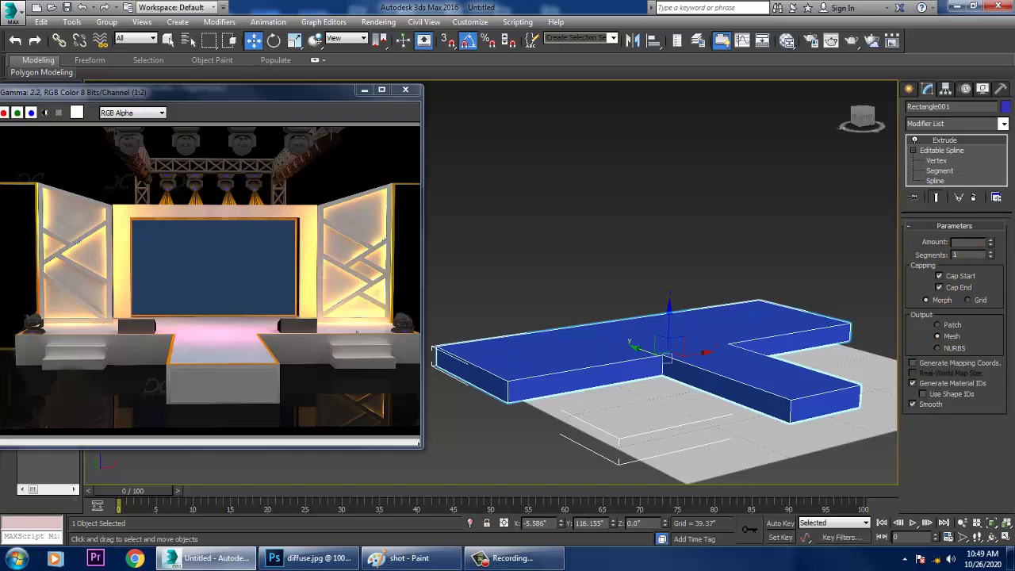
{"action": "type", "text": "6"}
{"action": "key", "text": "Return"}
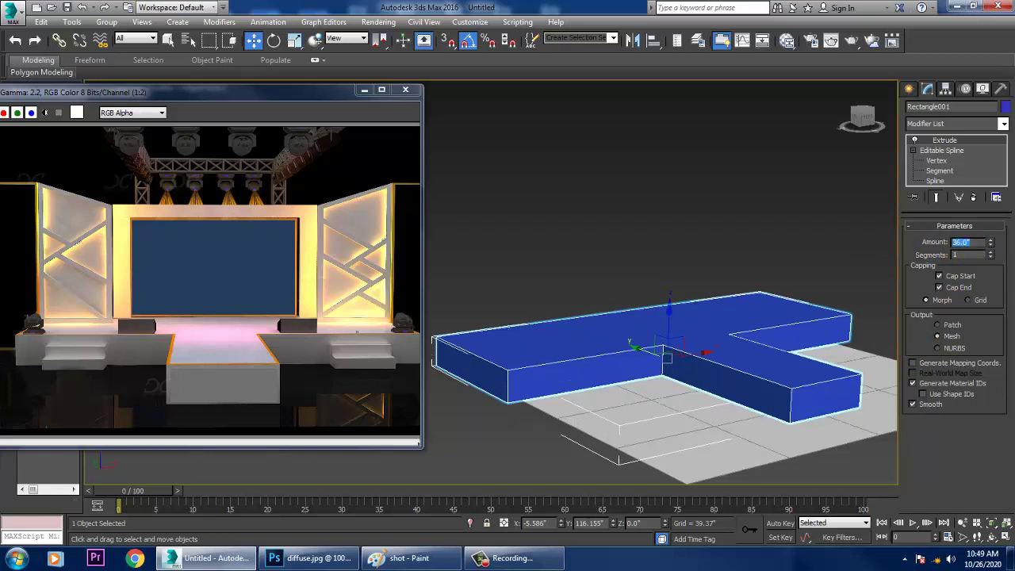
{"action": "mouse_move", "coordinate": [751, 406]}
{"action": "middle_mouse_down", "text": "alt"}
{"action": "mouse_move", "coordinate": [730, 387]}
{"action": "mouse_move", "coordinate": [763, 394]}
{"action": "middle_mouse_up", "text": "alt"}
{"action": "scroll", "coordinate": [734, 381], "scroll_direction": "up", "scroll_amount": 3}
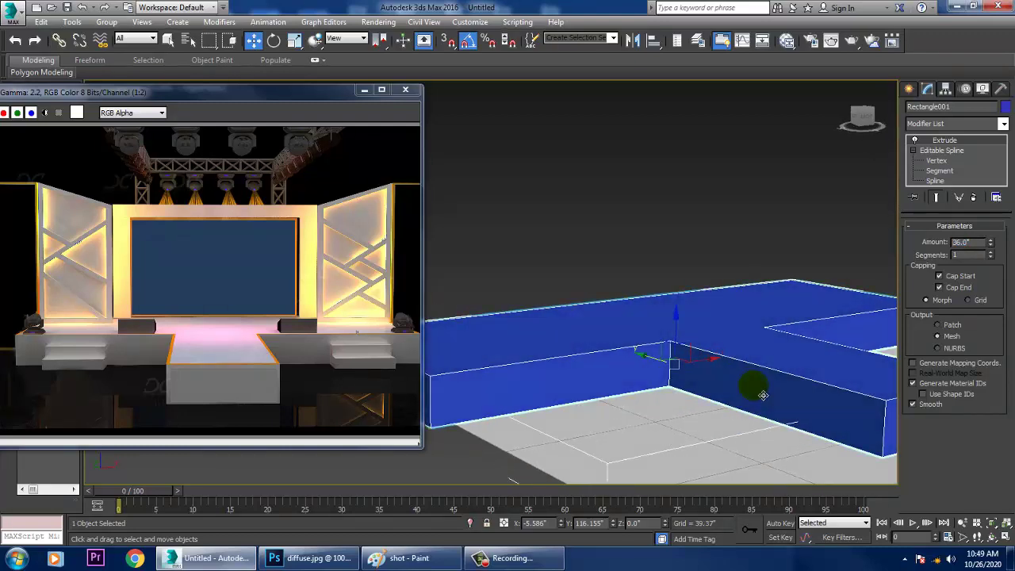
{"action": "middle_click_drag", "start_coordinate": [801, 460], "coordinate": [784, 442], "text": "alt"}
Unfreeze all objects and scale the ground plane up uniformly until it extends well beyond the stage on every side.
{"action": "left_click", "coordinate": [785, 444]}
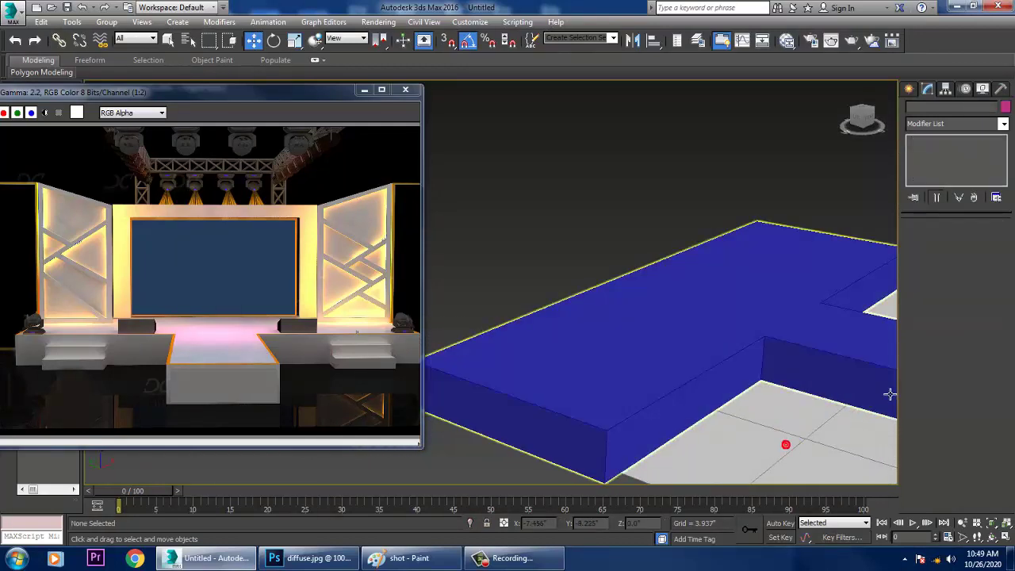
{"action": "right_click", "coordinate": [890, 394]}
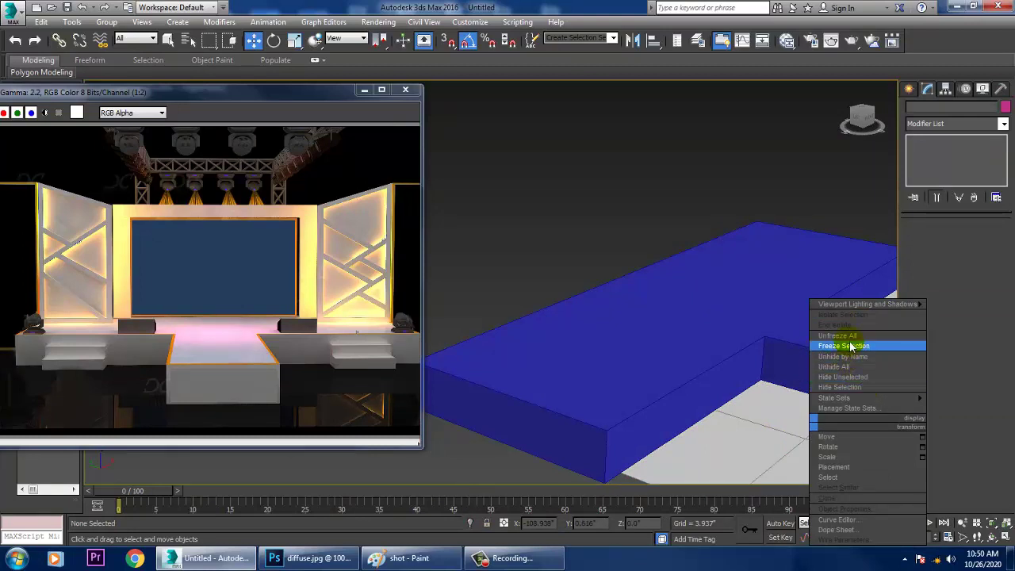
{"action": "left_click", "coordinate": [847, 336]}
{"action": "left_click", "coordinate": [779, 447]}
{"action": "key", "text": "r"}
{"action": "scroll", "coordinate": [786, 432], "scroll_direction": "down", "scroll_amount": 5}
{"action": "middle_click_drag", "start_coordinate": [792, 429], "coordinate": [746, 433]}
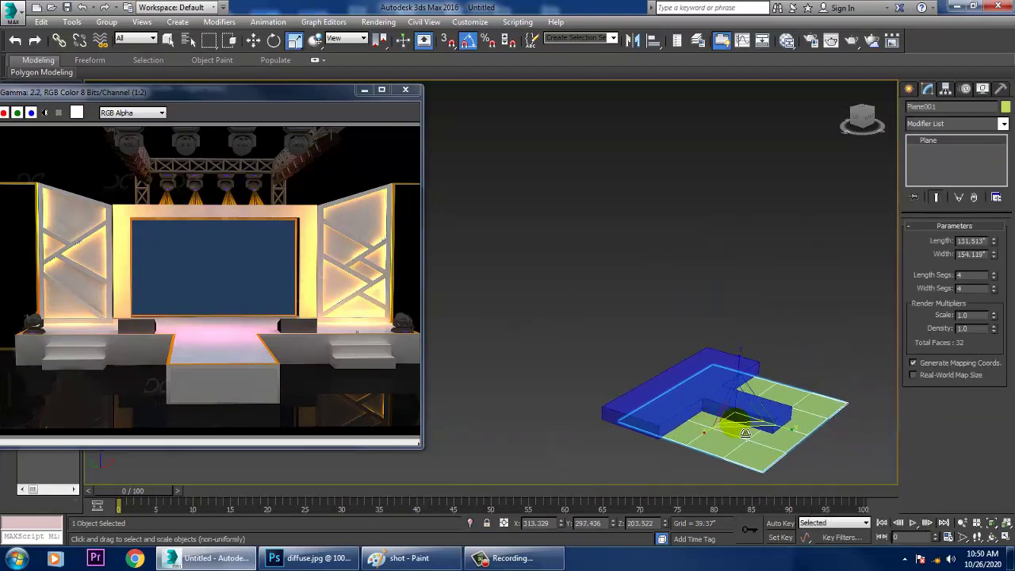
{"action": "left_click_drag", "start_coordinate": [738, 421], "coordinate": [685, 390]}
{"action": "key", "text": "w"}
{"action": "middle_click_drag", "start_coordinate": [635, 422], "coordinate": [622, 421], "text": "alt"}
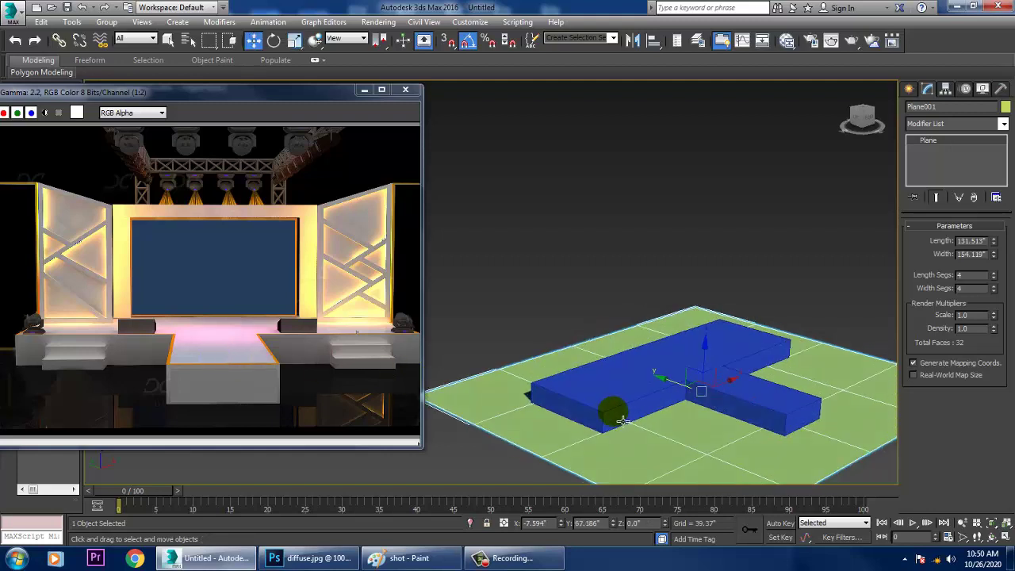
{"action": "middle_click_drag", "start_coordinate": [745, 407], "coordinate": [730, 400], "text": "alt"}
Convert the extruded stage to an Editable Poly.
{"action": "left_click", "coordinate": [606, 371]}
{"action": "middle_click_drag", "start_coordinate": [625, 399], "coordinate": [652, 385], "text": "alt"}
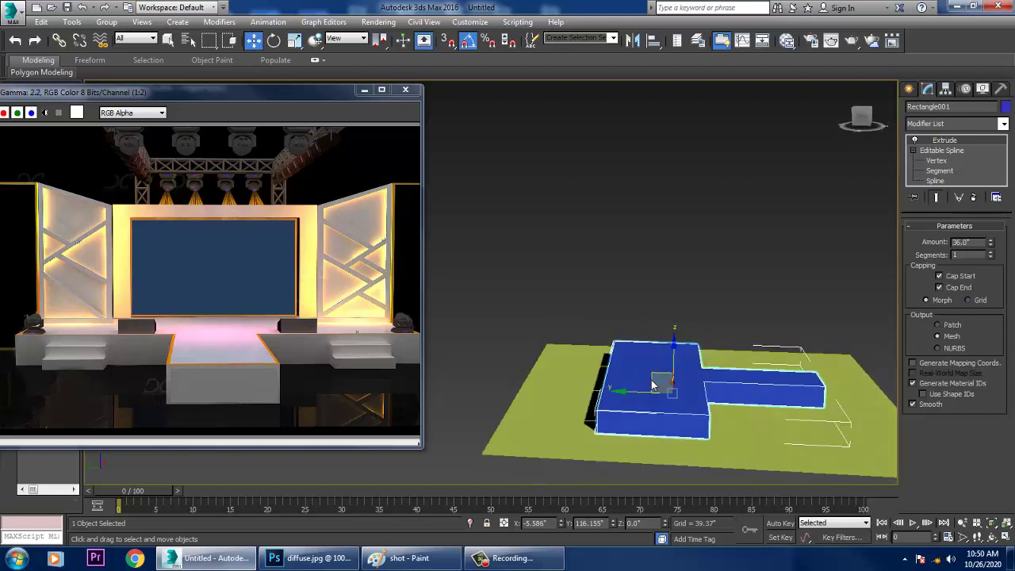
{"action": "right_click", "coordinate": [652, 384]}
{"action": "mouse_move", "coordinate": [706, 503]}
{"action": "left_click", "coordinate": [819, 508]}
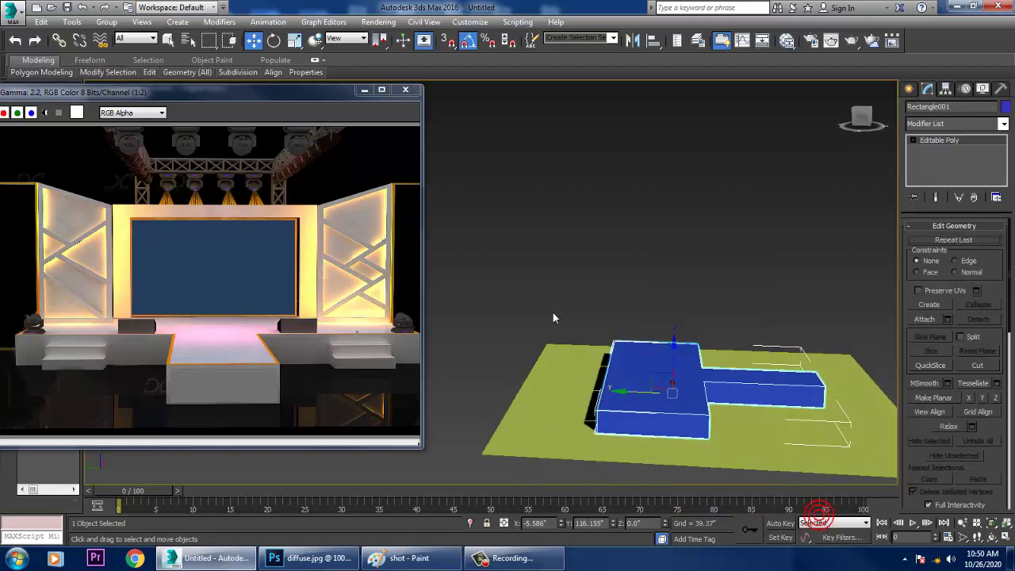
Move the platform's back-edge vertices about 87 inches backward along Y to deepen the main stage.
{"action": "key", "text": "1"}
{"action": "left_click_drag", "start_coordinate": [555, 256], "coordinate": [638, 485]}
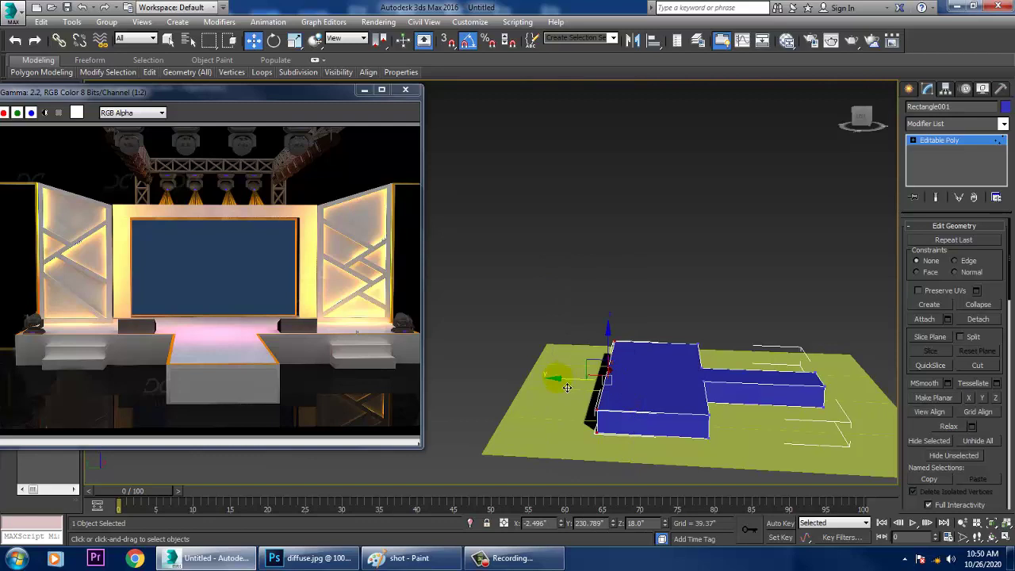
{"action": "left_click_drag", "start_coordinate": [567, 387], "coordinate": [520, 387]}
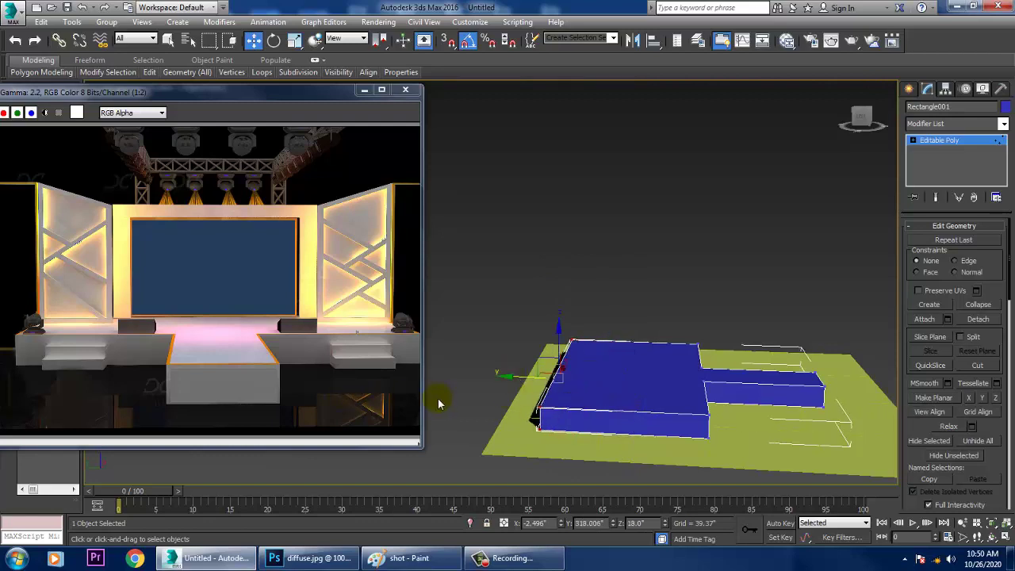
{"action": "left_click", "coordinate": [135, 254]}
{"action": "scroll", "coordinate": [84, 317], "scroll_direction": "up", "scroll_amount": 2}
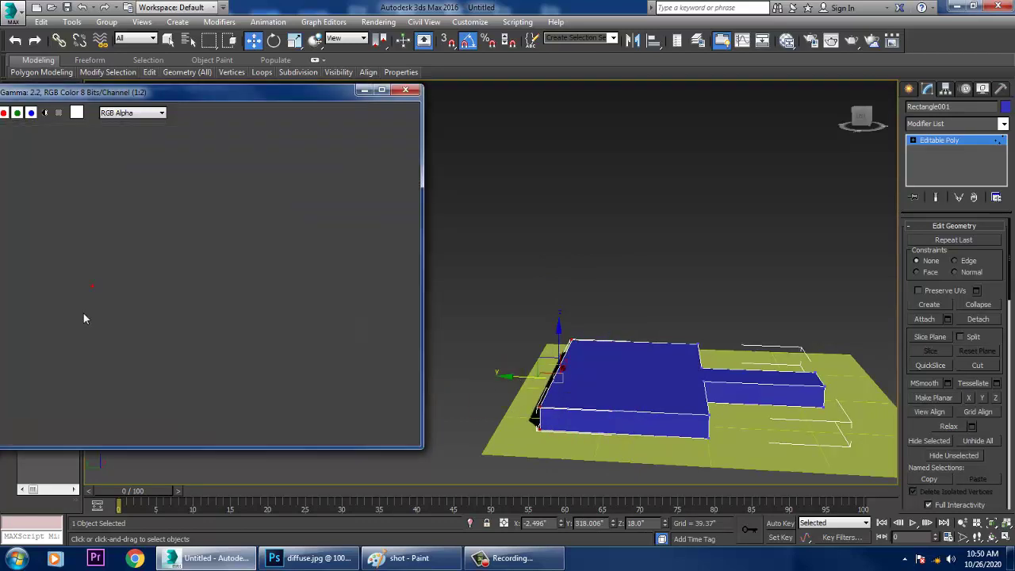
{"action": "scroll", "coordinate": [171, 343], "scroll_direction": "down", "scroll_amount": 2}
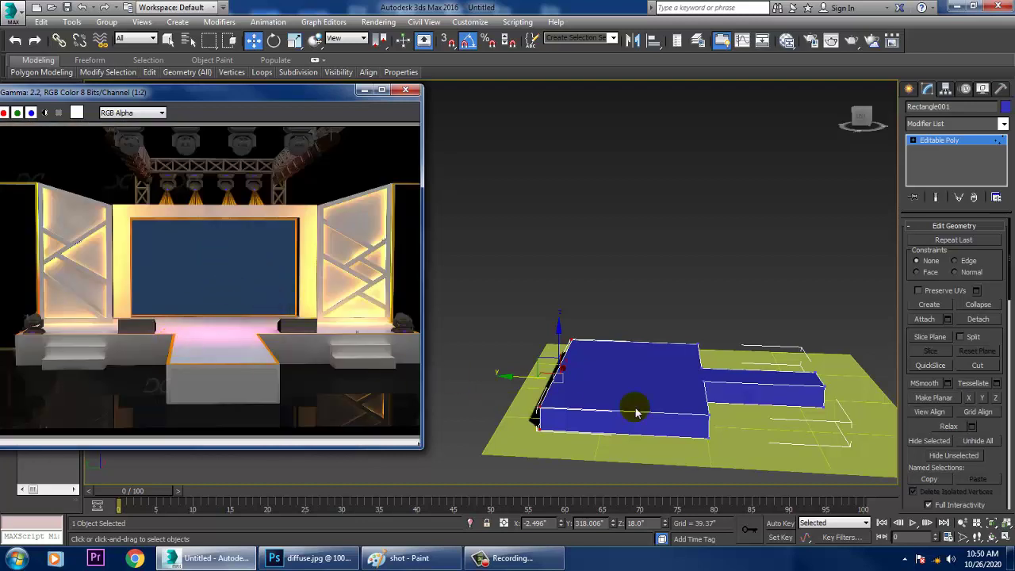
In the Top view, create a backdrop box along the stage's back edge, about 263 inches wide, 12 inches long and 56 inches high.
{"action": "key", "text": "alt+w"}
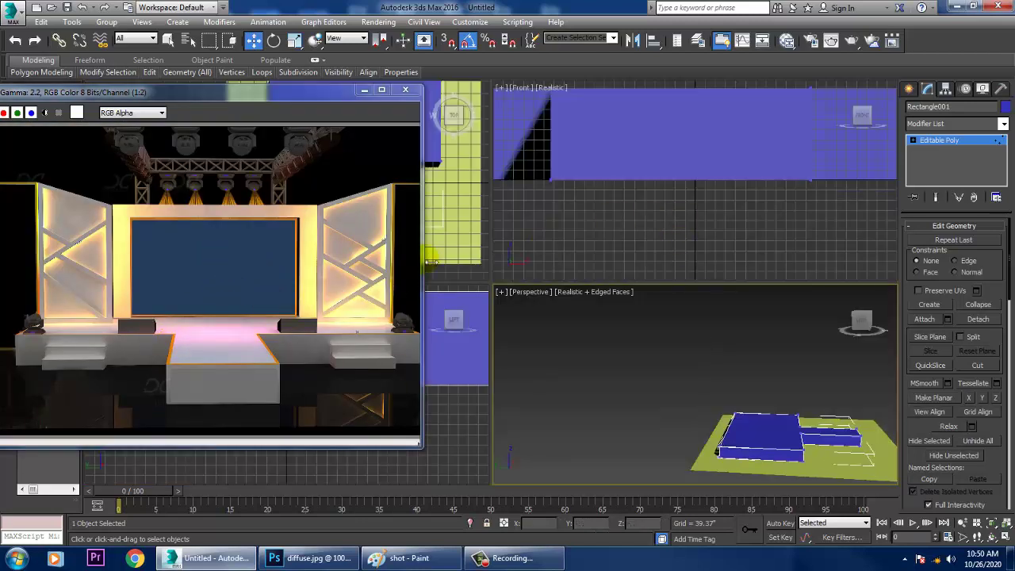
{"action": "key", "text": "alt+w"}
{"action": "scroll", "coordinate": [679, 333], "scroll_direction": "down", "scroll_amount": 8}
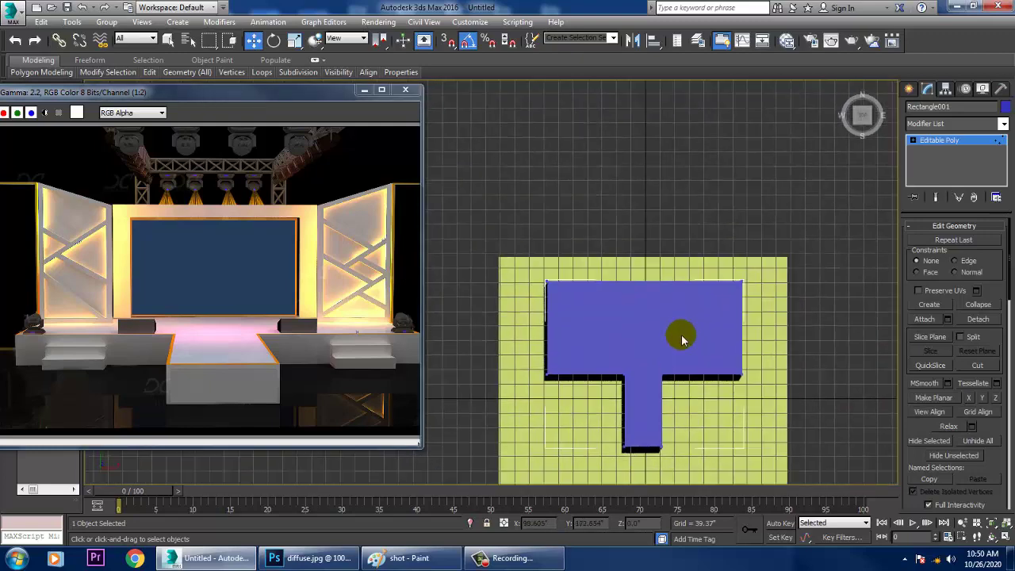
{"action": "scroll", "coordinate": [682, 340], "scroll_direction": "up", "scroll_amount": 2}
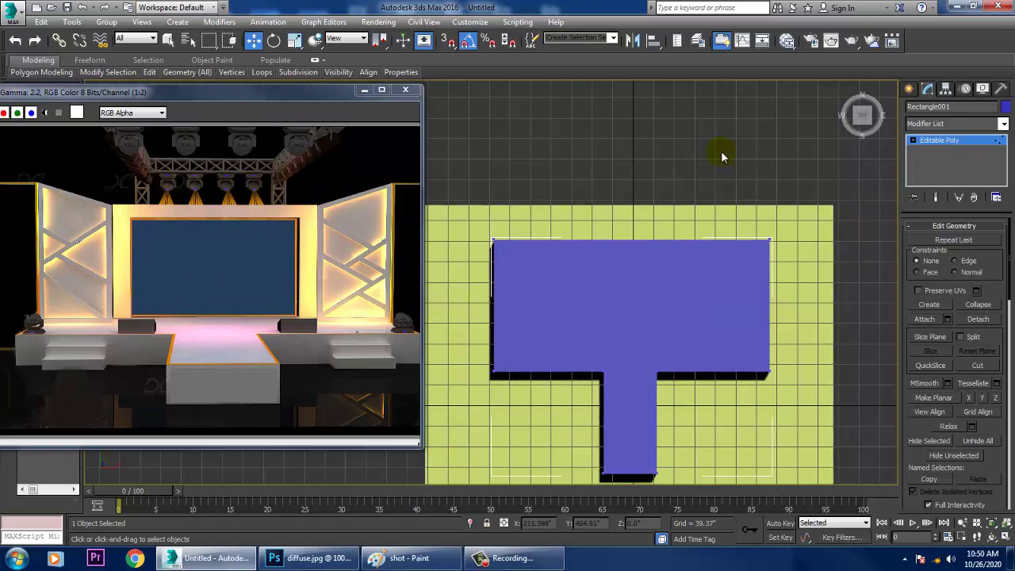
{"action": "left_click", "coordinate": [909, 88]}
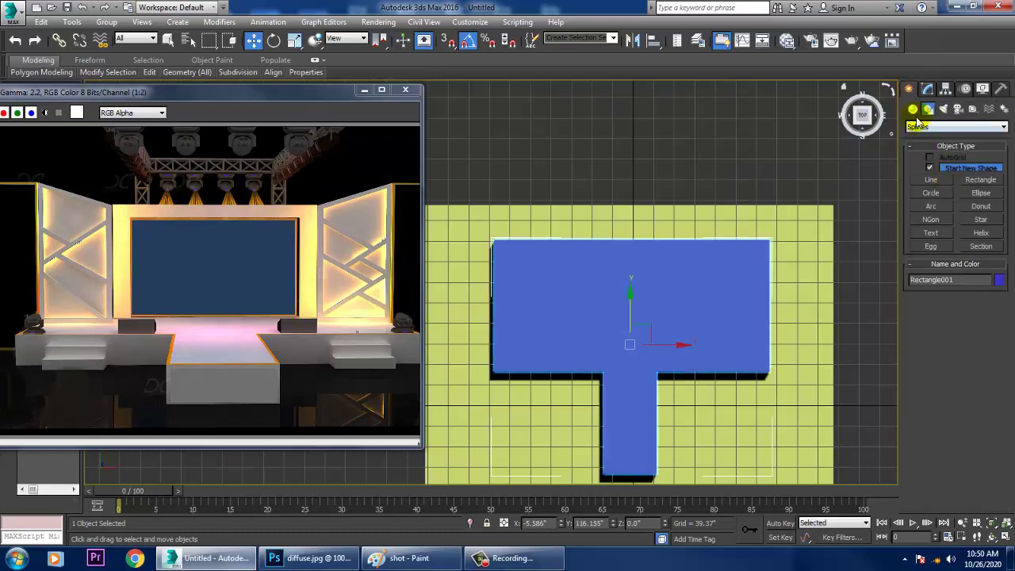
{"action": "left_click", "coordinate": [914, 111]}
{"action": "left_click", "coordinate": [940, 170]}
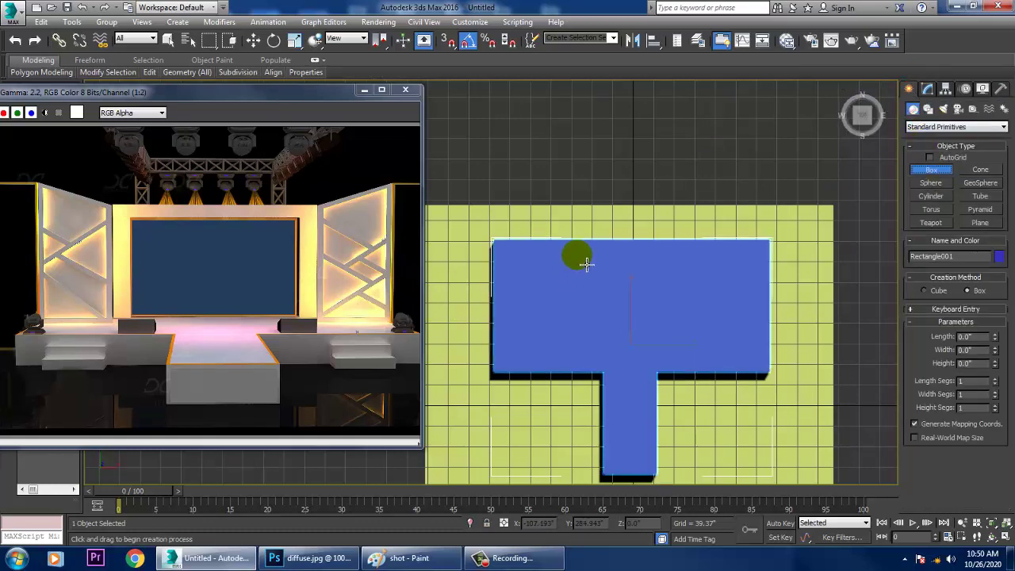
{"action": "left_click_drag", "start_coordinate": [577, 247], "coordinate": [705, 252]}
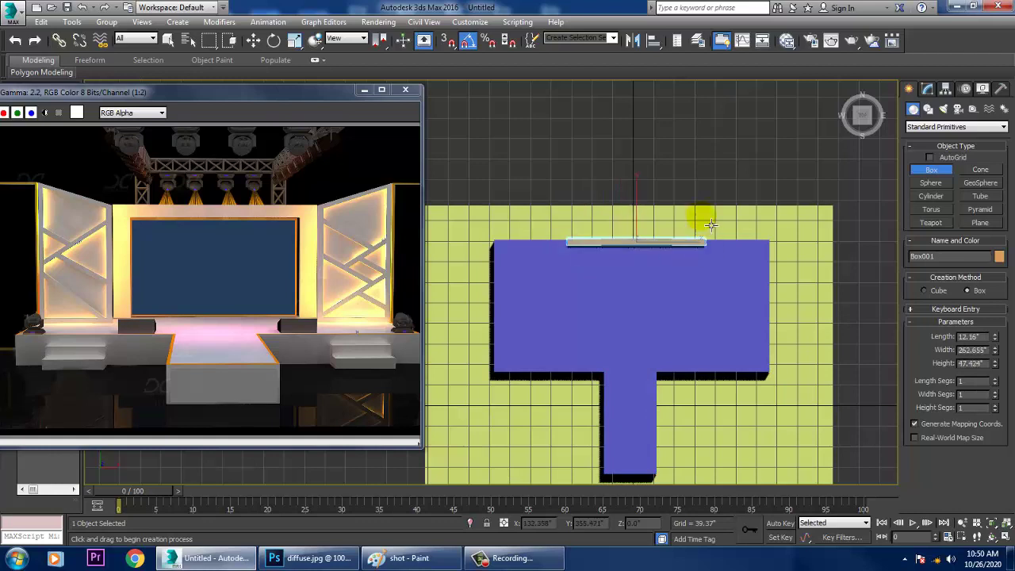
{"action": "left_click", "coordinate": [711, 224]}
In the Perspective view, raise the backdrop box about 32 inches so that it stands on the stage.
{"action": "key", "text": "alt+w"}
{"action": "right_click", "coordinate": [766, 445]}
{"action": "key", "text": "alt+w"}
{"action": "middle_click_drag", "start_coordinate": [766, 444], "coordinate": [692, 434], "text": "alt"}
{"action": "scroll", "coordinate": [544, 374], "scroll_direction": "up", "scroll_amount": 5}
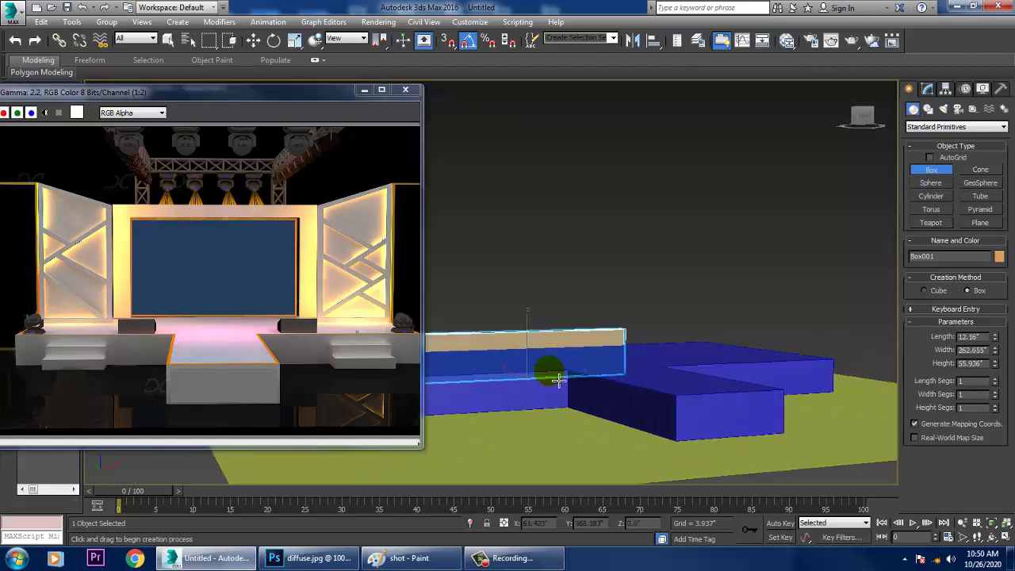
{"action": "key", "text": "w"}
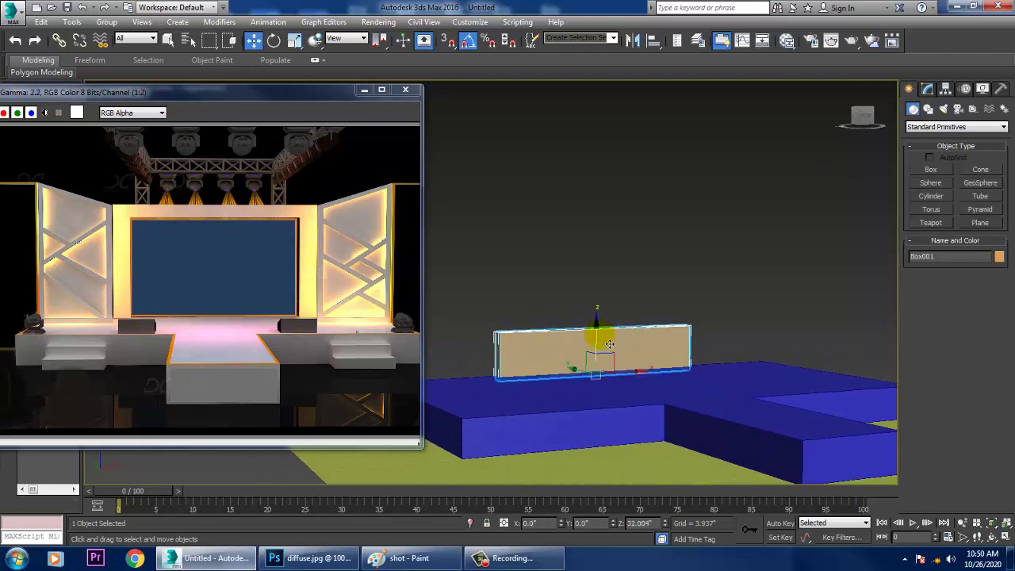
Increase the backdrop box's height to about 155 inches.
{"action": "left_click", "coordinate": [927, 89]}
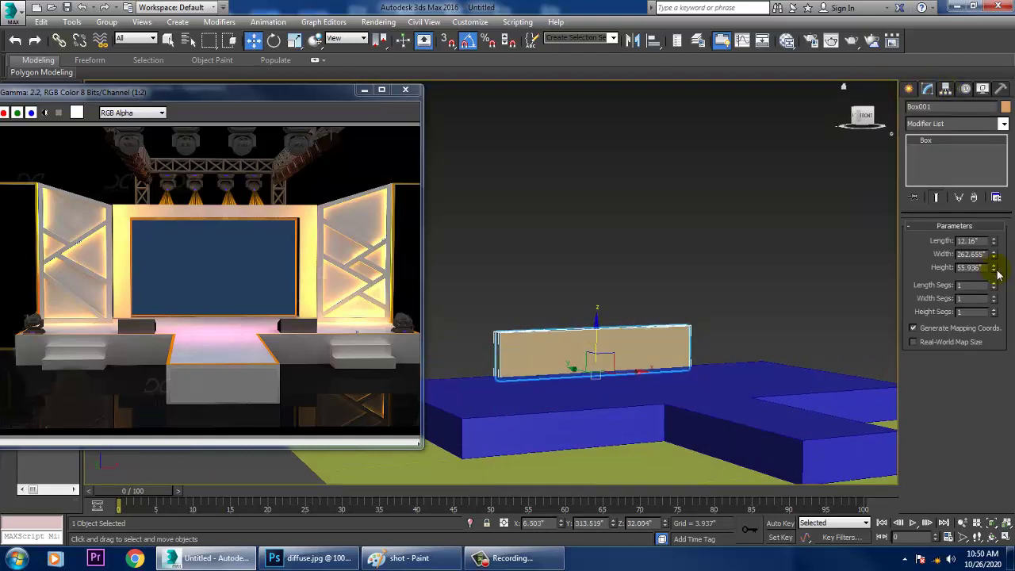
{"action": "left_click_drag", "start_coordinate": [998, 273], "coordinate": [991, 165]}
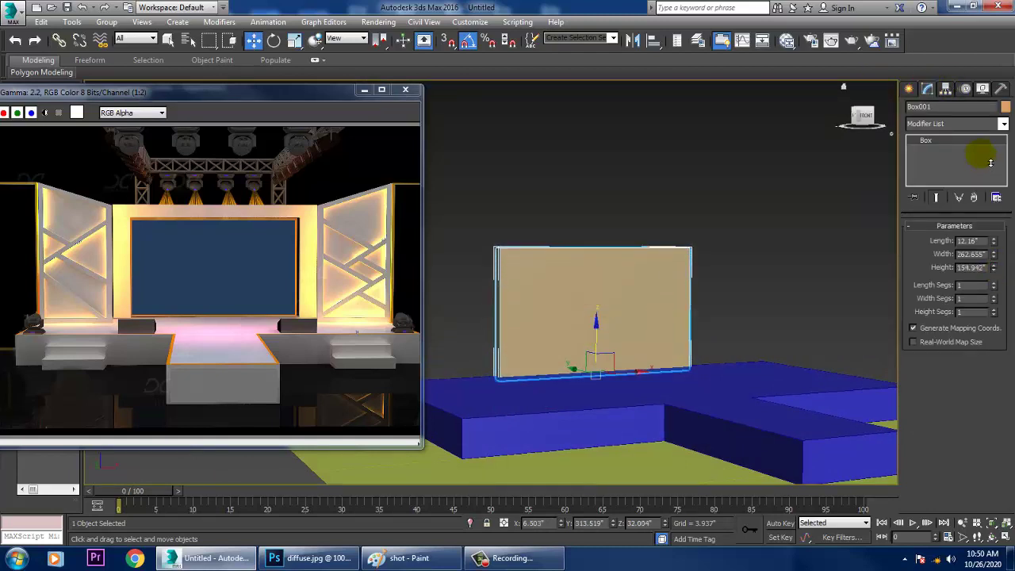
{"action": "mouse_move", "coordinate": [681, 332]}
{"action": "middle_mouse_down", "text": "alt"}
{"action": "mouse_move", "coordinate": [638, 344]}
{"action": "mouse_move", "coordinate": [701, 339]}
{"action": "mouse_move", "coordinate": [662, 352]}
{"action": "mouse_move", "coordinate": [688, 342]}
{"action": "middle_mouse_up", "text": "alt"}
{"action": "scroll", "coordinate": [700, 339], "scroll_direction": "up", "scroll_amount": 3}
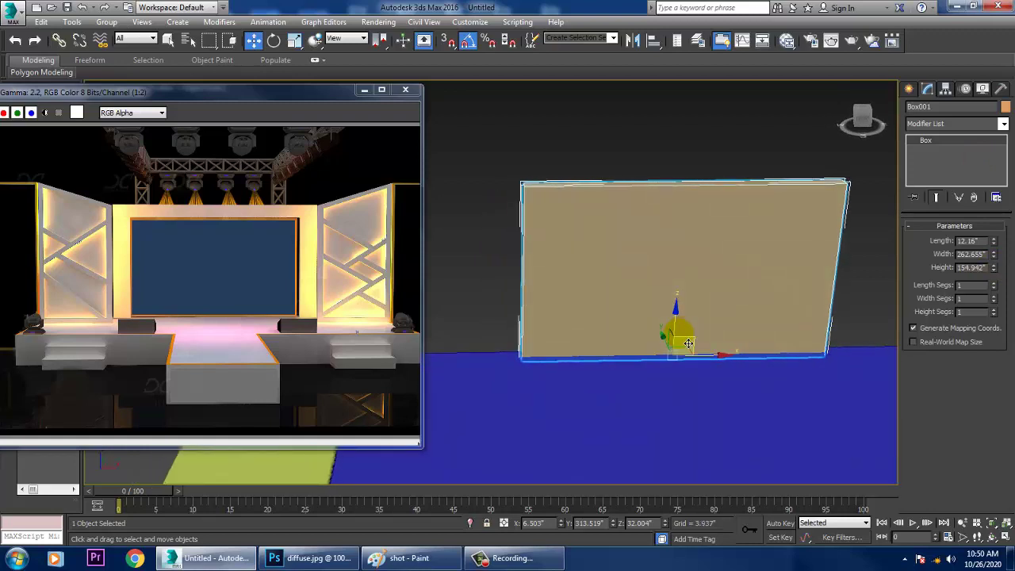
Examine the backdrop's frame and screen in the enlarged stage.jpg reference, comparing them with the modelled box.
{"action": "left_click", "coordinate": [381, 90]}
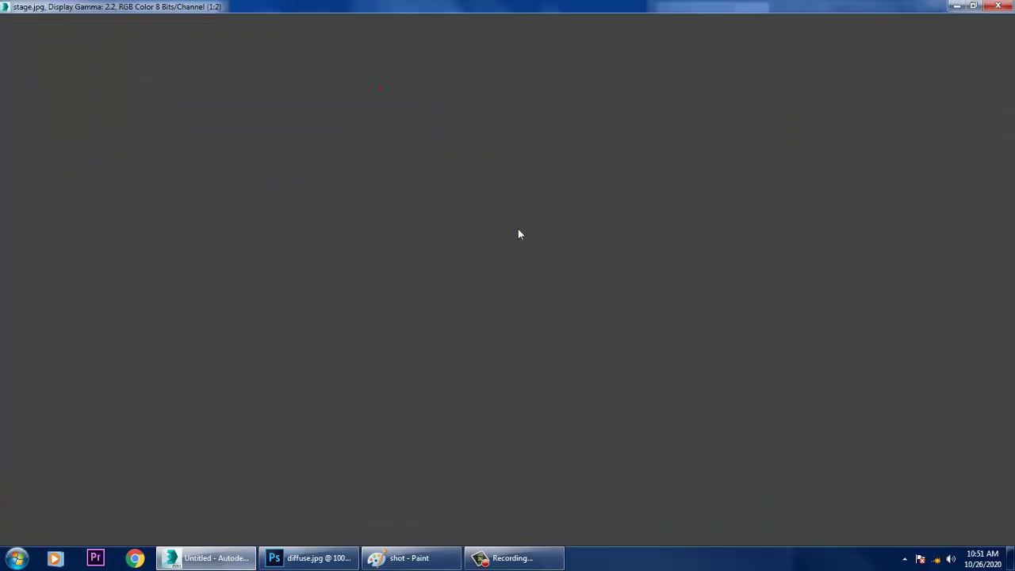
{"action": "left_click", "coordinate": [450, 318]}
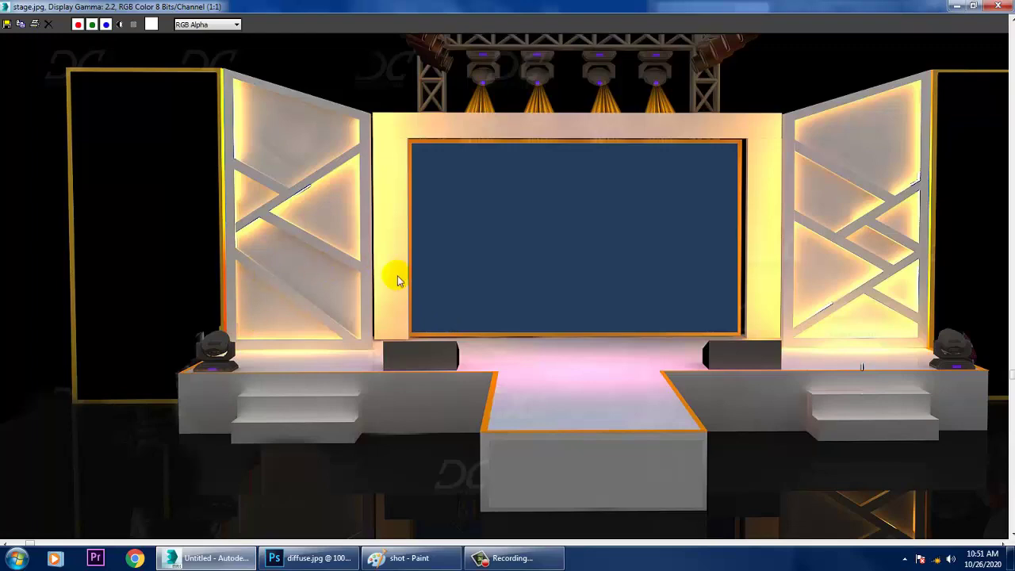
{"action": "left_click", "coordinate": [957, 5]}
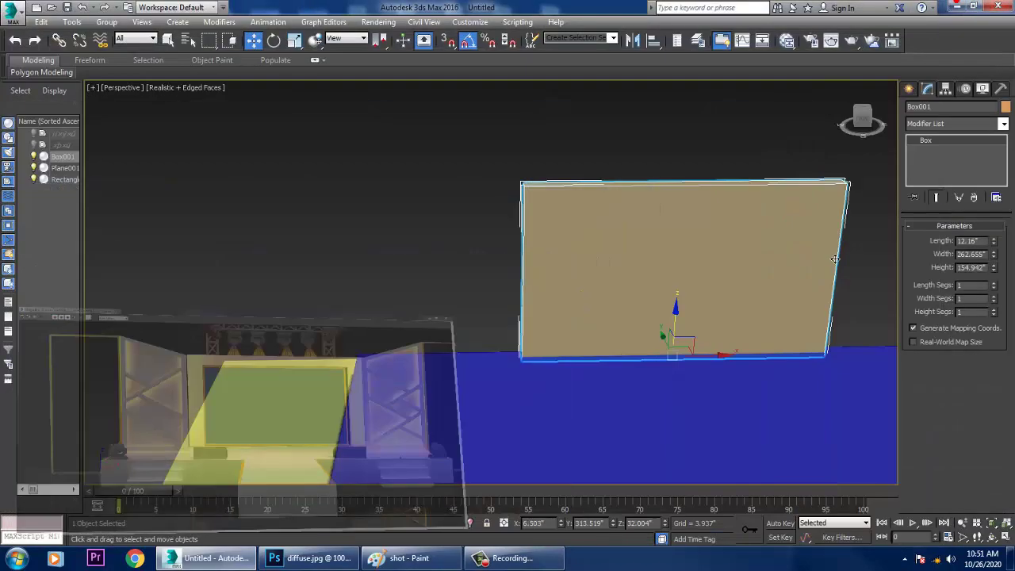
{"action": "middle_click_drag", "start_coordinate": [664, 352], "coordinate": [678, 374], "text": "alt"}
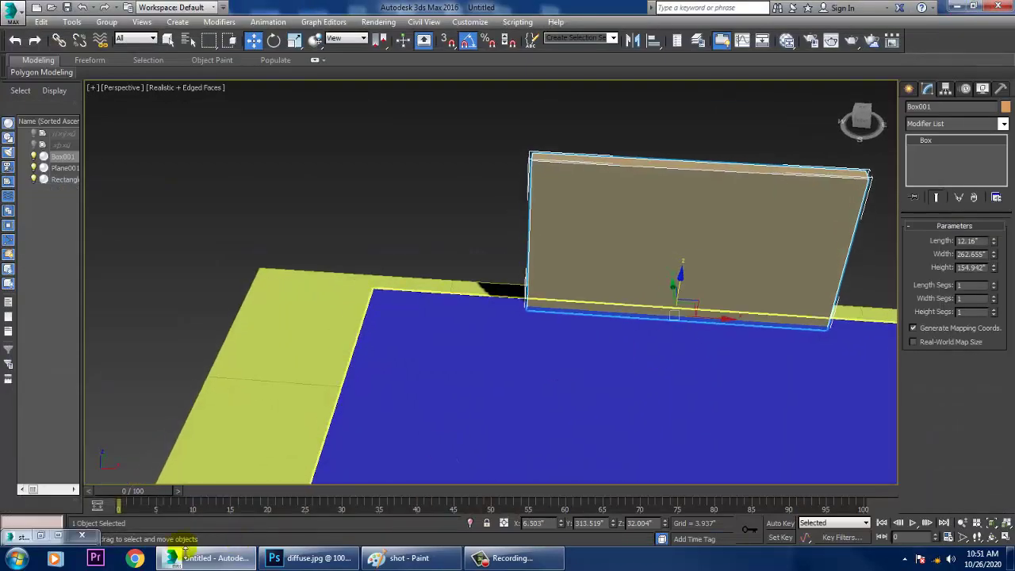
{"action": "left_click", "coordinate": [43, 535]}
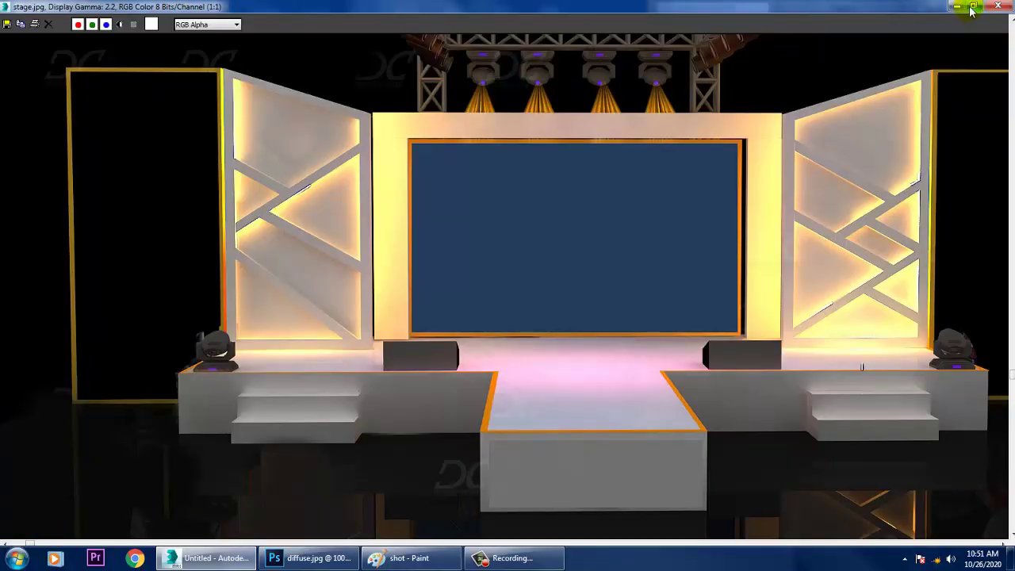
{"action": "left_click", "coordinate": [973, 7]}
{"action": "scroll", "coordinate": [290, 300], "scroll_direction": "down", "scroll_amount": 1}
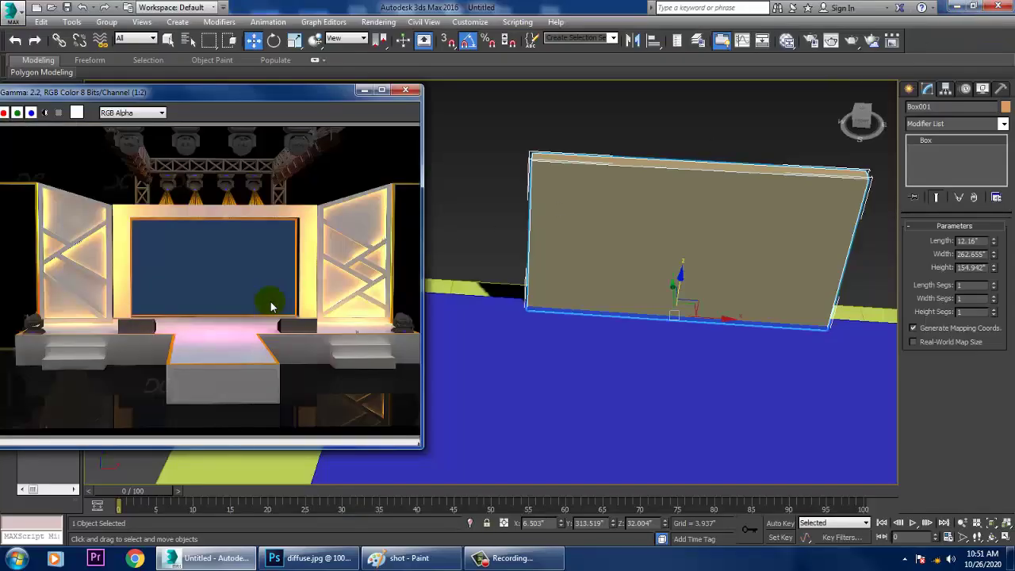
Thin the backdrop box by reducing its length to about 7.57 inches.
{"action": "middle_click_drag", "start_coordinate": [740, 285], "coordinate": [727, 285], "text": "alt"}
{"action": "scroll", "coordinate": [727, 284], "scroll_direction": "down", "scroll_amount": 3}
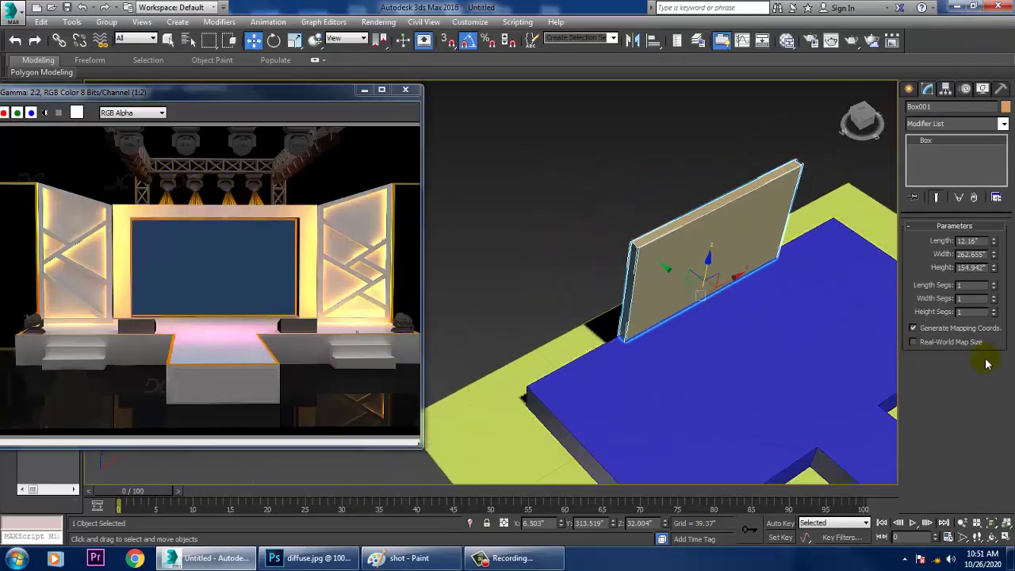
{"action": "left_click_drag", "start_coordinate": [995, 262], "coordinate": [1006, 263]}
In the Top view, copy the backdrop box about 245 inches to its left and scale the copy to about 67% along X.
{"action": "key", "text": "alt+w"}
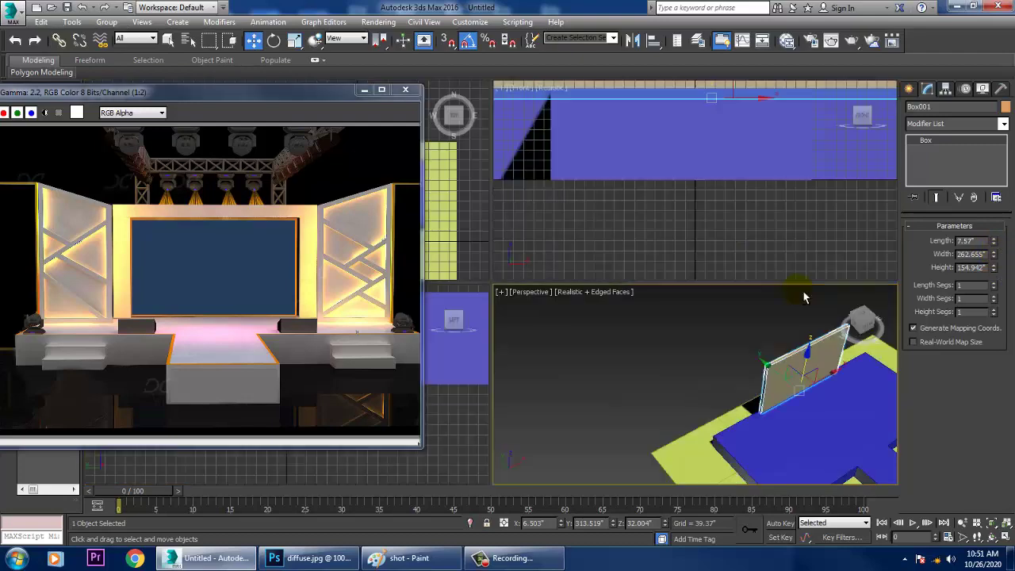
{"action": "middle_click_drag", "start_coordinate": [749, 223], "coordinate": [714, 218]}
{"action": "left_click", "coordinate": [452, 279]}
{"action": "key", "text": "alt+w"}
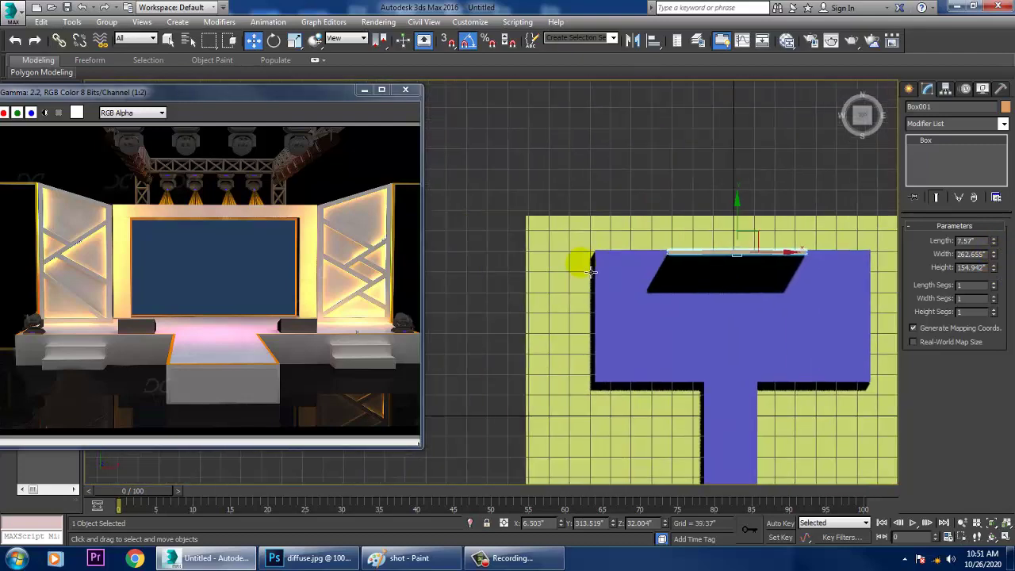
{"action": "left_click", "coordinate": [909, 89]}
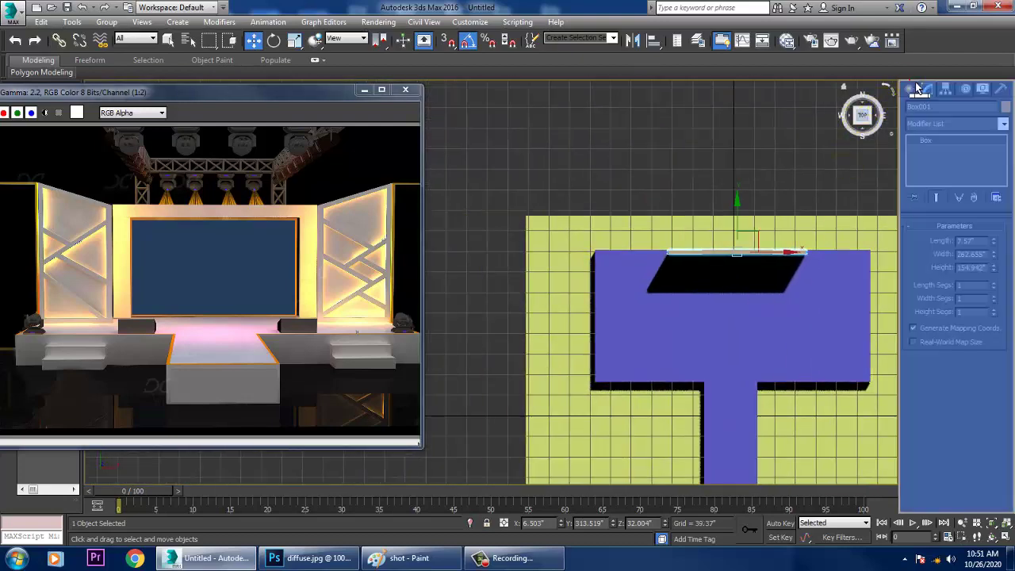
{"action": "left_click", "coordinate": [781, 250]}
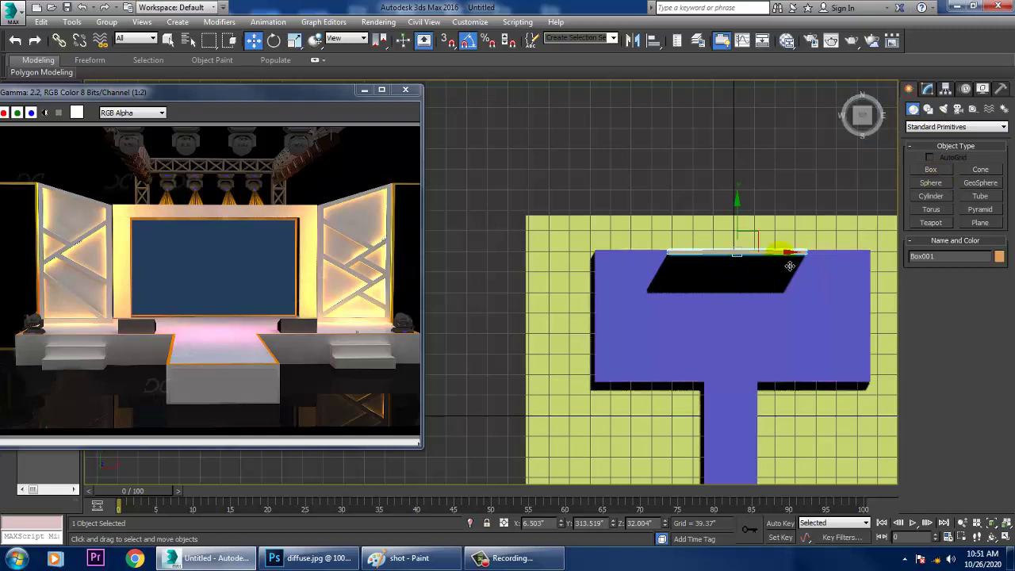
{"action": "mouse_move", "coordinate": [784, 260]}
{"action": "left_mouse_down", "text": "shift"}
{"action": "mouse_move", "coordinate": [628, 263]}
{"action": "mouse_move", "coordinate": [645, 262]}
{"action": "left_mouse_up", "text": "shift"}
{"action": "left_click", "coordinate": [509, 333]}
{"action": "key", "text": "r"}
Rotate the copied panel so its outer end swings toward the audience, and move its inner end to the backdrop's left corner.
{"action": "key", "text": "e"}
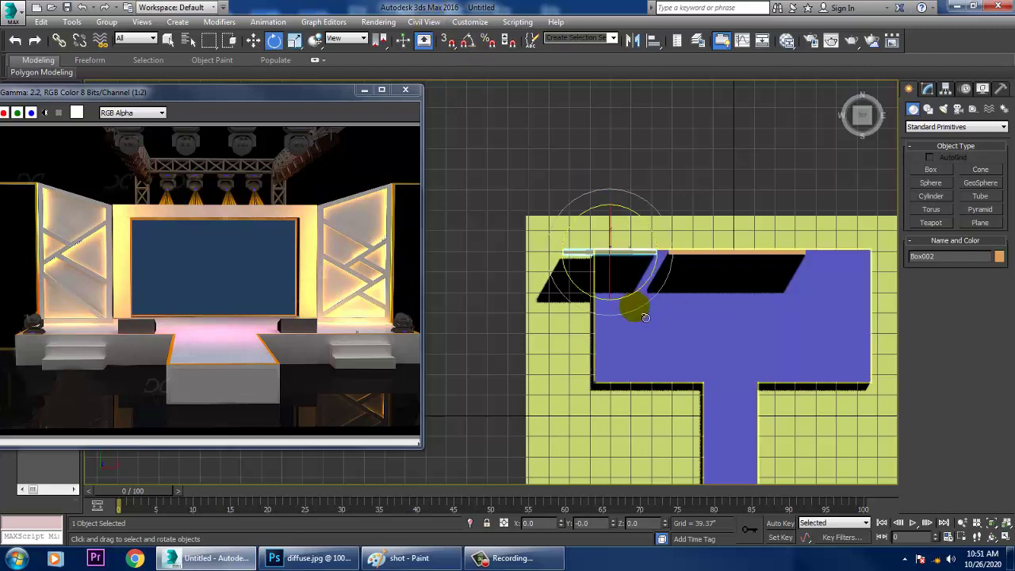
{"action": "left_click_drag", "start_coordinate": [636, 305], "coordinate": [675, 307]}
{"action": "scroll", "coordinate": [650, 297], "scroll_direction": "up", "scroll_amount": 5}
{"action": "key", "text": "w"}
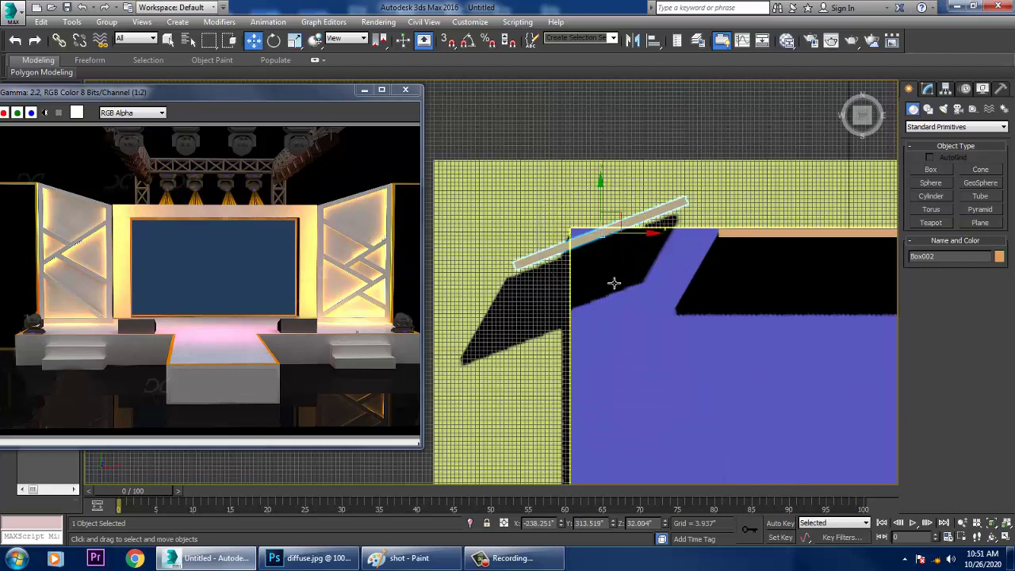
{"action": "left_click_drag", "start_coordinate": [620, 240], "coordinate": [682, 271]}
{"action": "scroll", "coordinate": [657, 270], "scroll_direction": "up", "scroll_amount": 1}
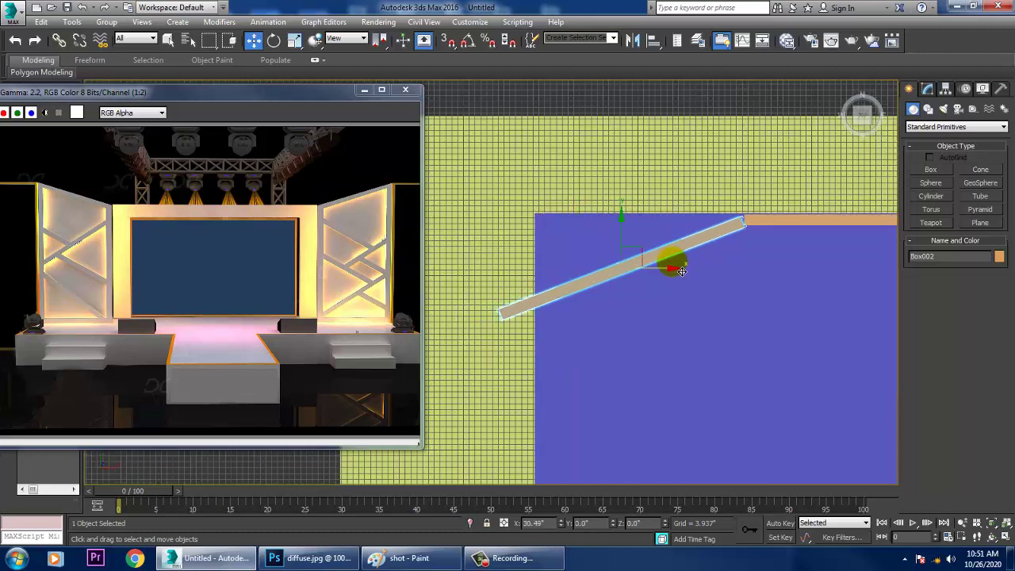
Fine-tune the angled panel's rotation and shift it about 3 inches along X to touch the backdrop's end.
{"action": "key", "text": "e"}
{"action": "left_click_drag", "start_coordinate": [658, 318], "coordinate": [660, 317]}
{"action": "scroll", "coordinate": [649, 281], "scroll_direction": "up", "scroll_amount": 2}
{"action": "key", "text": "w"}
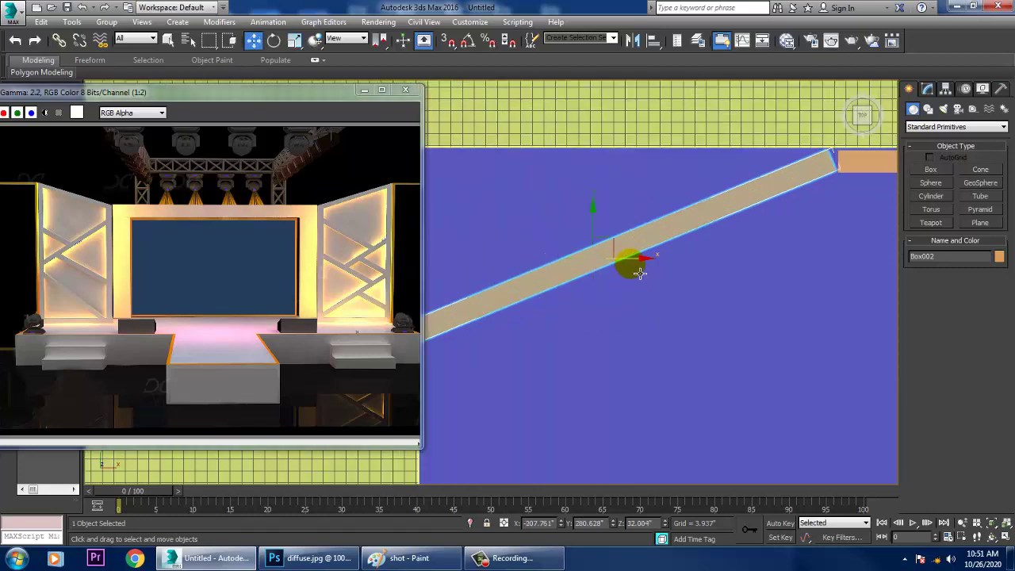
{"action": "left_click_drag", "start_coordinate": [630, 261], "coordinate": [642, 261]}
{"action": "scroll", "coordinate": [643, 261], "scroll_direction": "down", "scroll_amount": 3}
{"action": "middle_click_drag", "start_coordinate": [697, 292], "coordinate": [682, 264]}
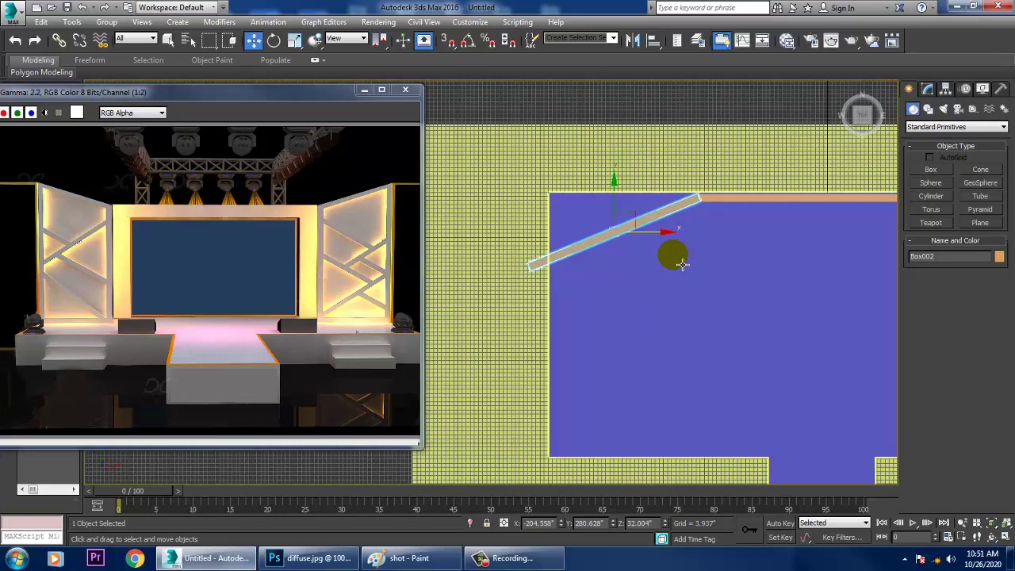
{"action": "middle_click_drag", "start_coordinate": [696, 302], "coordinate": [683, 297]}
In the Perspective view, convert the angled side panel to an Editable Poly.
{"action": "key", "text": "alt+w"}
{"action": "middle_click", "coordinate": [739, 353]}
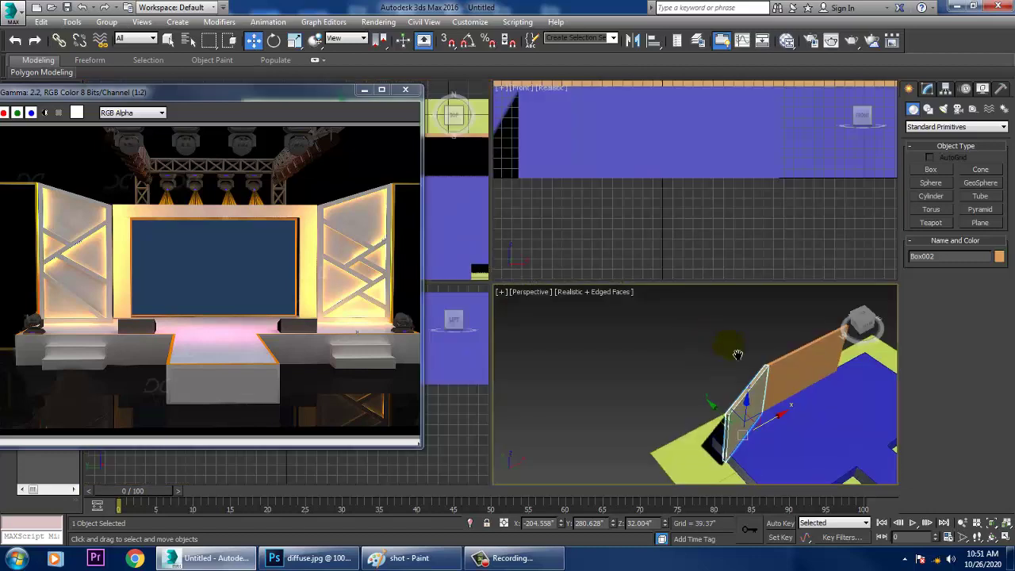
{"action": "key", "text": "alt+w"}
{"action": "middle_click_drag", "start_coordinate": [719, 351], "coordinate": [667, 304], "text": "alt"}
{"action": "right_click", "coordinate": [617, 264]}
{"action": "mouse_move", "coordinate": [678, 391]}
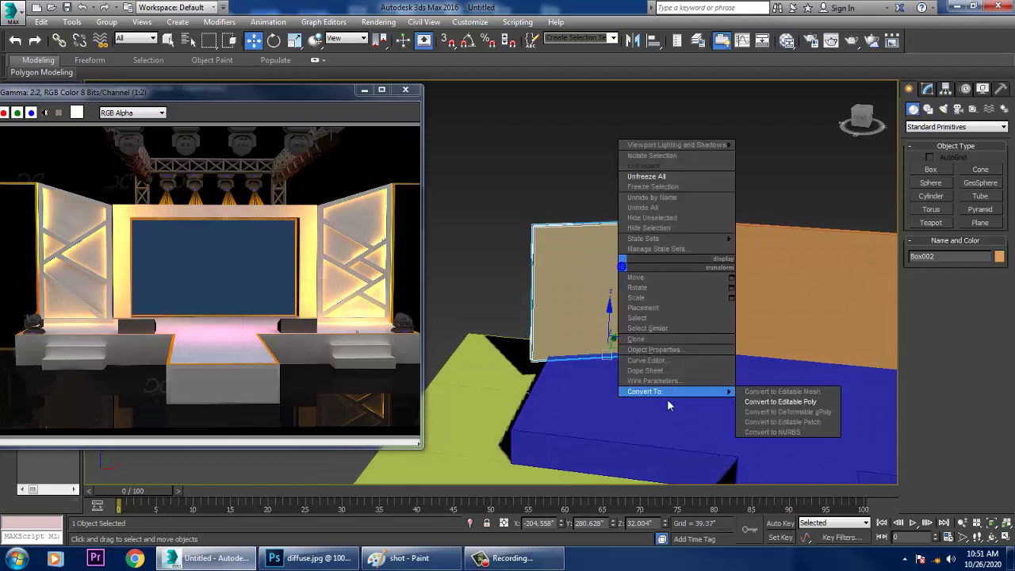
{"action": "left_click", "coordinate": [809, 402]}
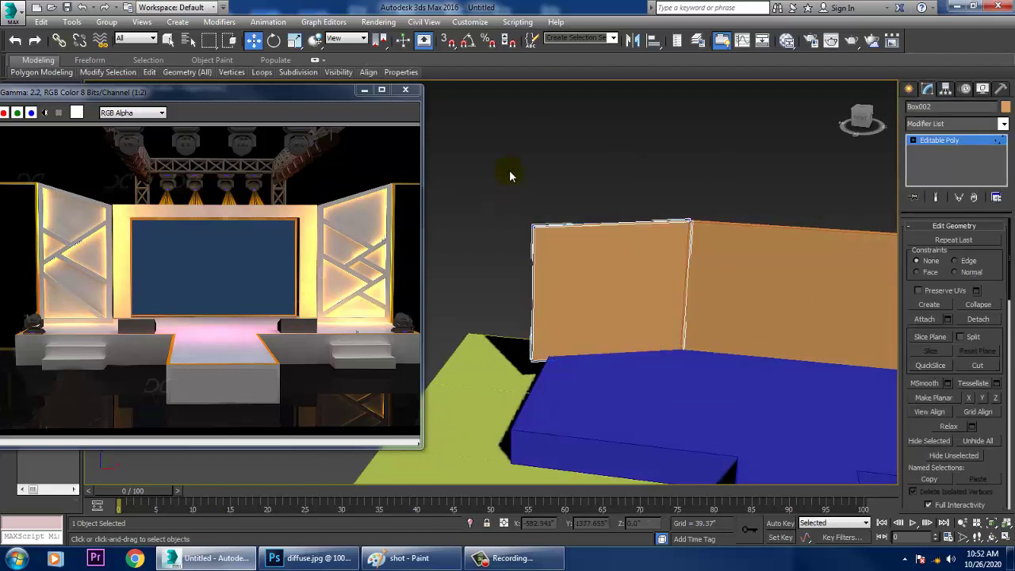
Select the side panel's outer end vertices, use World coordinates and pull them about 48 inches inward along X to shorten the panel.
{"action": "left_click_drag", "start_coordinate": [568, 409], "coordinate": [568, 409]}
{"action": "middle_click_drag", "start_coordinate": [578, 266], "coordinate": [586, 321], "text": "alt"}
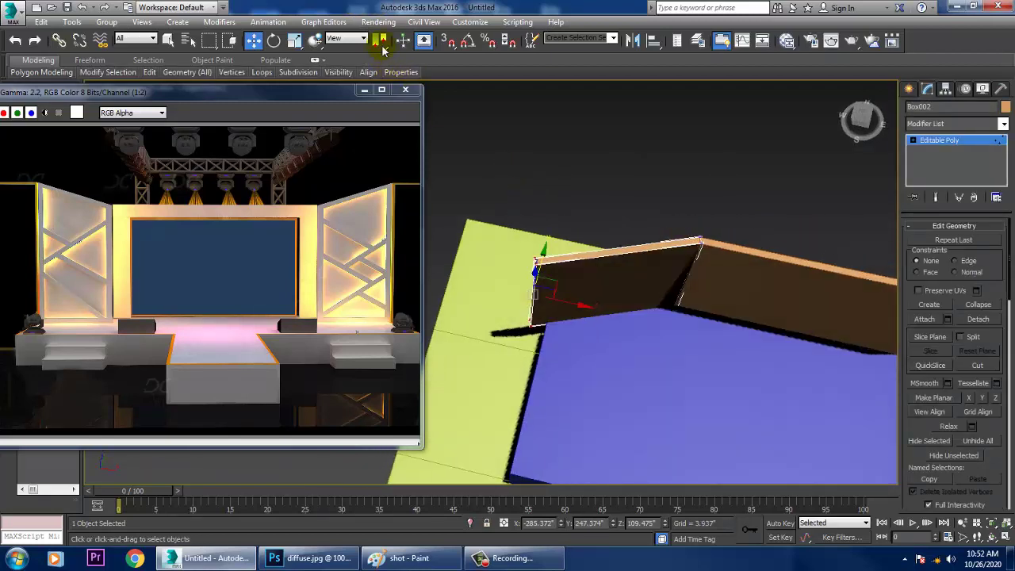
{"action": "left_click", "coordinate": [349, 38]}
{"action": "left_click", "coordinate": [354, 82]}
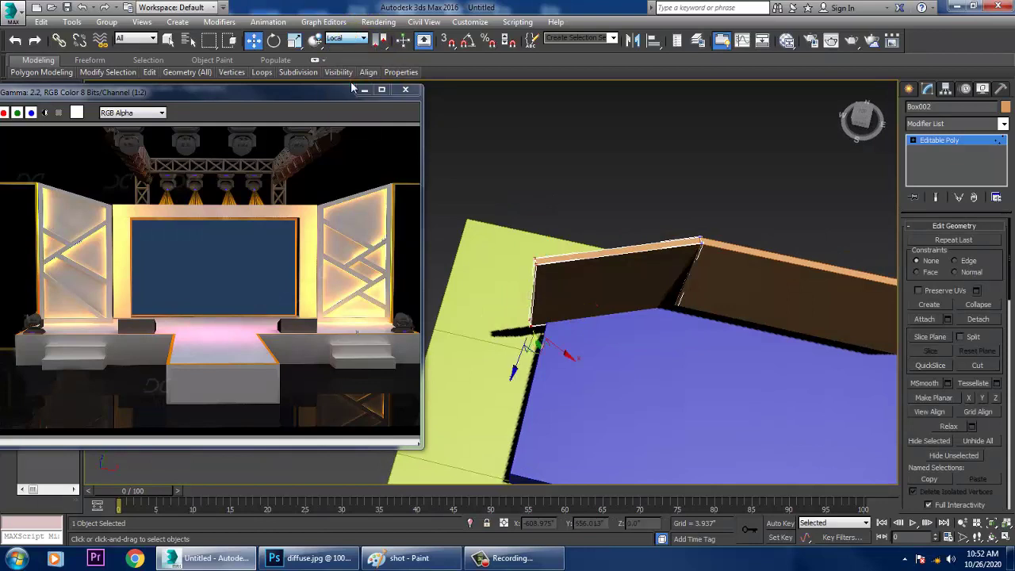
{"action": "left_click", "coordinate": [347, 38]}
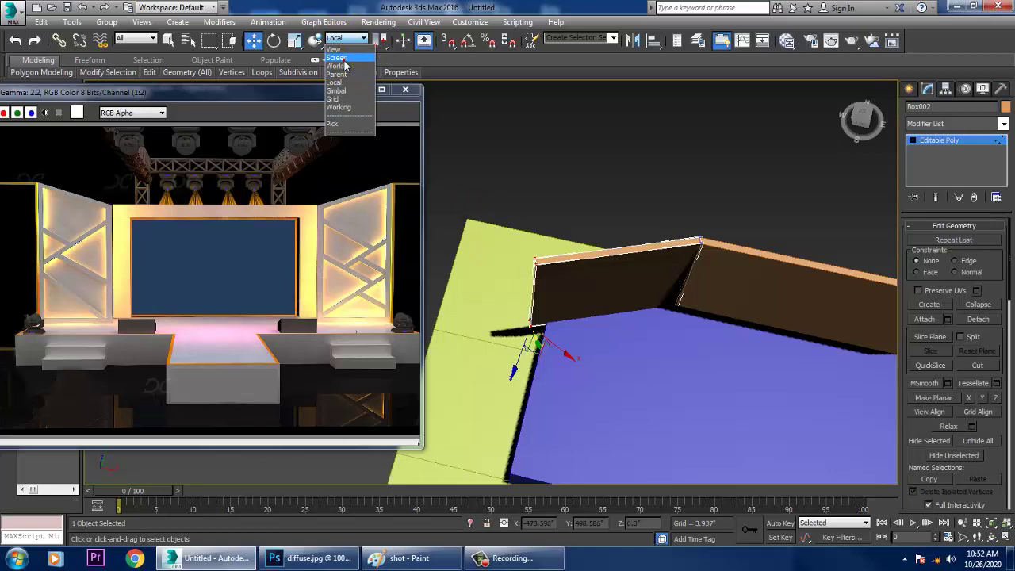
{"action": "left_click", "coordinate": [344, 65]}
{"action": "left_click_drag", "start_coordinate": [588, 317], "coordinate": [618, 314]}
{"action": "middle_click_drag", "start_coordinate": [594, 262], "coordinate": [586, 296], "text": "alt"}
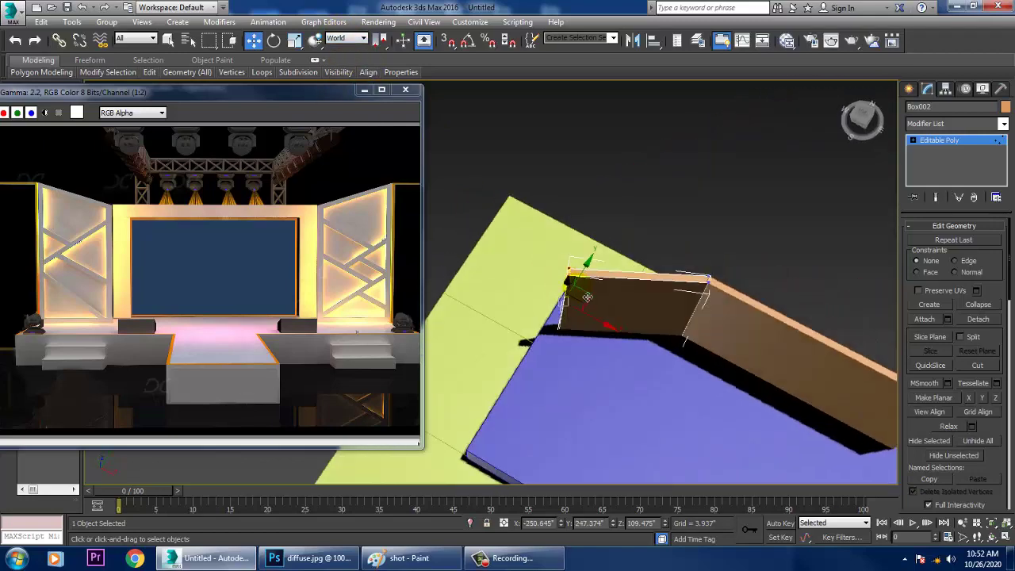
{"action": "left_click_drag", "start_coordinate": [613, 334], "coordinate": [628, 334]}
Shift the same outer end vertices about 5 inches toward the back of the stage along Y.
{"action": "middle_click_drag", "start_coordinate": [603, 298], "coordinate": [686, 303], "text": "alt"}
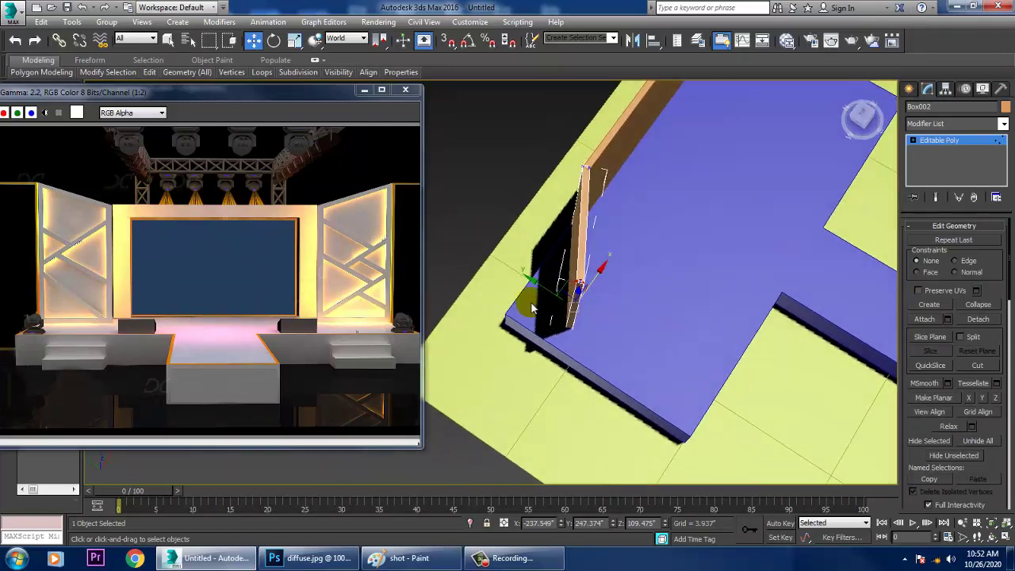
{"action": "scroll", "coordinate": [533, 306], "scroll_direction": "up", "scroll_amount": 2}
{"action": "left_click_drag", "start_coordinate": [582, 305], "coordinate": [573, 302]}
{"action": "middle_click_drag", "start_coordinate": [573, 302], "coordinate": [700, 286], "text": "alt"}
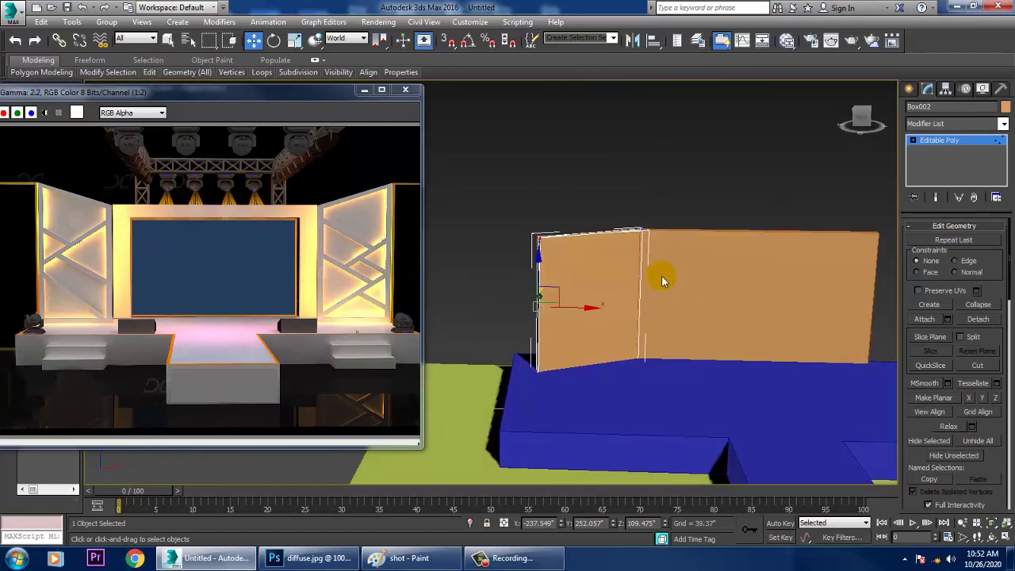
Select the side panel's bottom vertices and lower them along Z through the platform toward the floor.
{"action": "middle_click_drag", "start_coordinate": [573, 295], "coordinate": [600, 290], "text": "alt"}
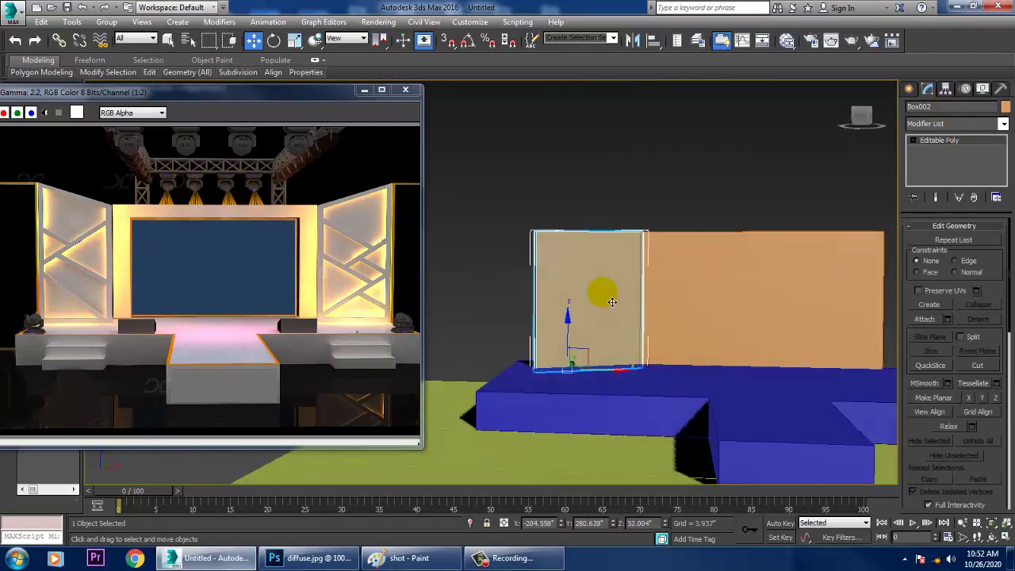
{"action": "left_click_drag", "start_coordinate": [813, 477], "coordinate": [808, 474]}
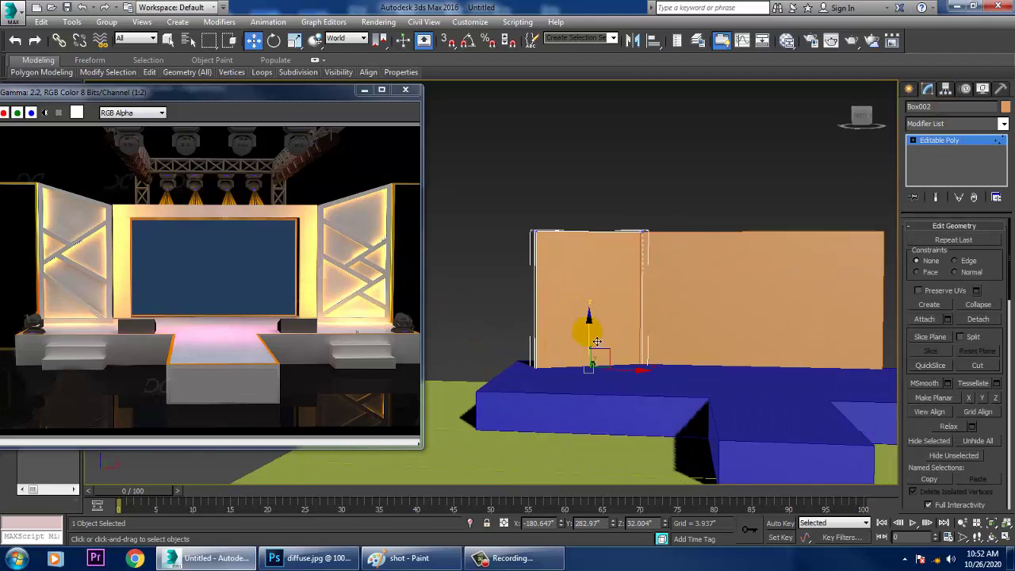
{"action": "key", "text": "F3"}
{"action": "left_click_drag", "start_coordinate": [595, 341], "coordinate": [605, 378]}
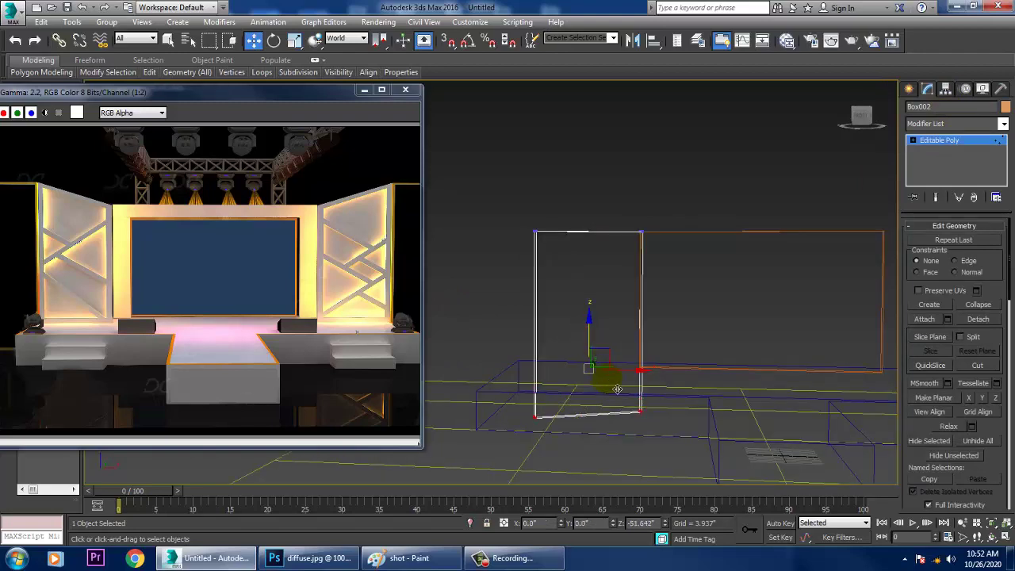
{"action": "key", "text": "F3"}
{"action": "mouse_move", "coordinate": [617, 382]}
{"action": "middle_mouse_down", "text": "alt"}
{"action": "mouse_move", "coordinate": [634, 362]}
{"action": "mouse_move", "coordinate": [584, 371]}
{"action": "mouse_move", "coordinate": [634, 342]}
{"action": "mouse_move", "coordinate": [673, 343]}
{"action": "mouse_move", "coordinate": [627, 381]}
{"action": "mouse_move", "coordinate": [658, 347]}
{"action": "middle_mouse_up", "text": "alt"}
Leave vertex editing and copy the angled side panel about 135 inches outward along X, beyond the platform's left edge.
{"action": "left_click", "coordinate": [940, 141]}
{"action": "scroll", "coordinate": [627, 382], "scroll_direction": "up", "scroll_amount": 4}
{"action": "left_click_drag", "start_coordinate": [657, 304], "coordinate": [479, 312]}
{"action": "left_click", "coordinate": [511, 335]}
{"action": "middle_click_drag", "start_coordinate": [527, 274], "coordinate": [614, 293]}
Rotate the outer panel copy to nearly parallel with the backdrop and narrow it to about 48% X scale.
{"action": "key", "text": "e"}
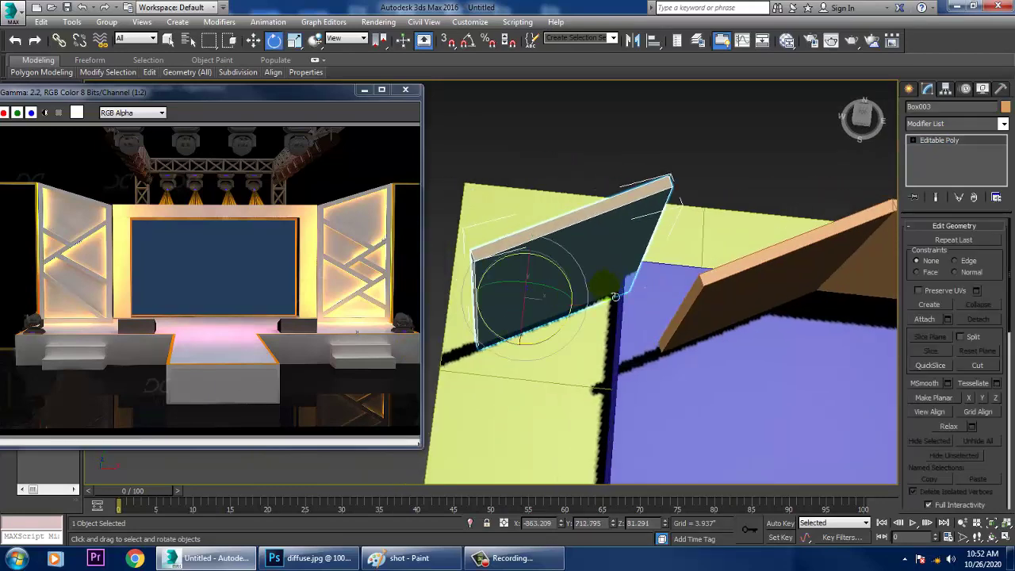
{"action": "left_click", "coordinate": [561, 346]}
{"action": "left_click_drag", "start_coordinate": [553, 352], "coordinate": [510, 351]}
{"action": "key", "text": "r"}
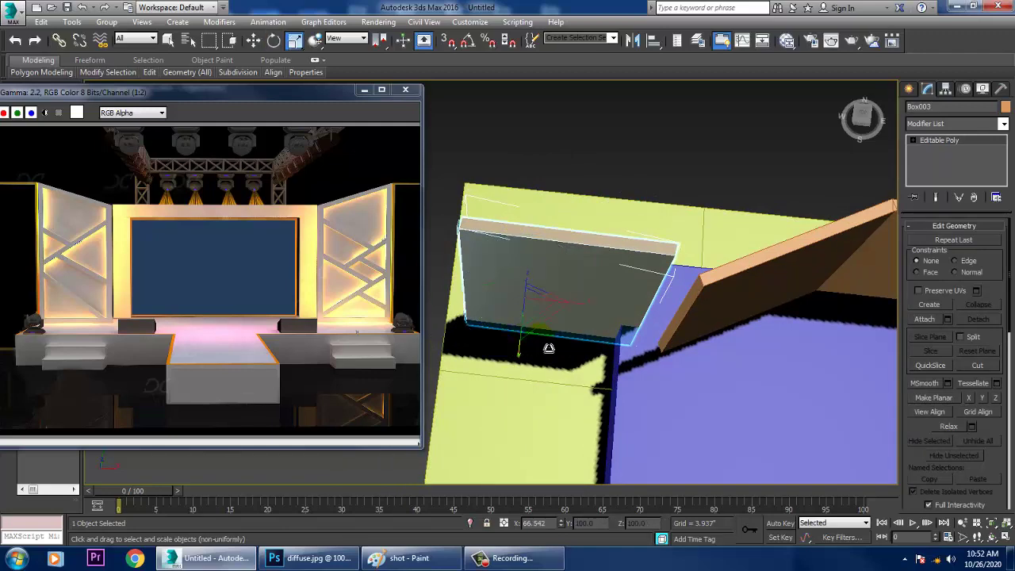
{"action": "left_click_drag", "start_coordinate": [590, 314], "coordinate": [571, 309]}
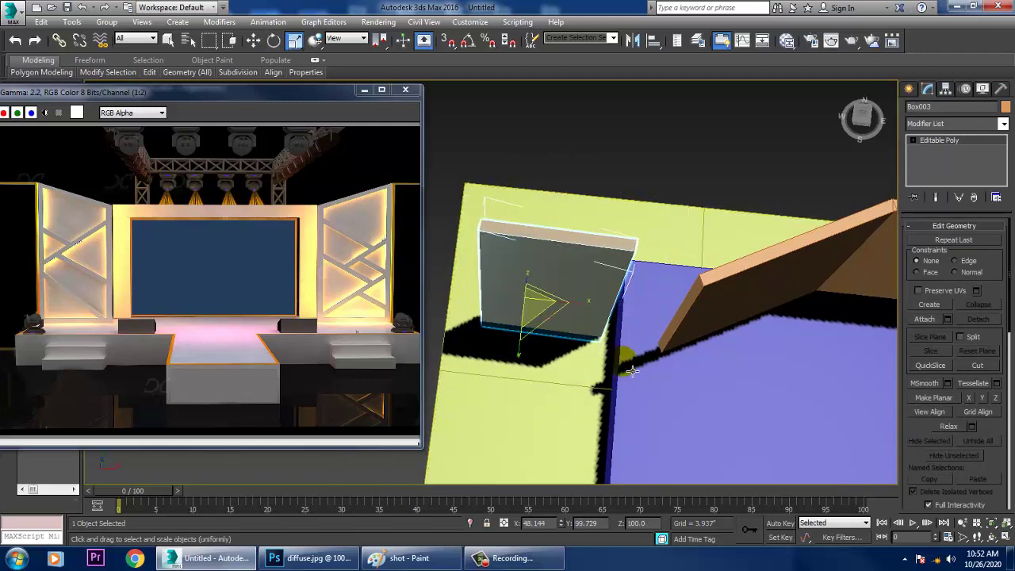
In the Top view, fine-tune the outer panel's rotation so that it runs straight along the X axis.
{"action": "middle_click_drag", "start_coordinate": [627, 354], "coordinate": [712, 305], "text": "alt"}
{"action": "key", "text": "w"}
{"action": "middle_click_drag", "start_coordinate": [641, 270], "coordinate": [596, 341], "text": "alt"}
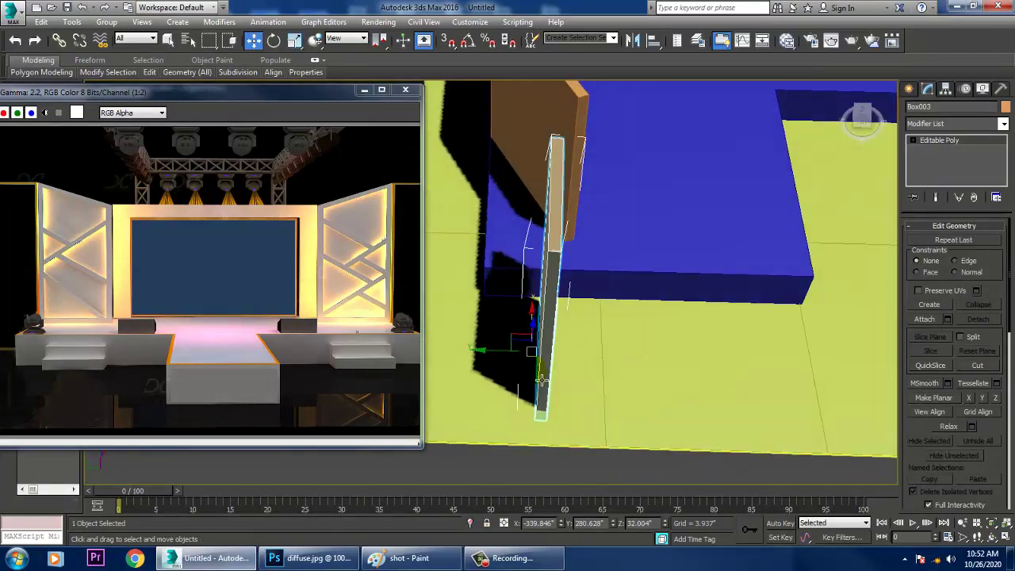
{"action": "key", "text": "alt+w"}
{"action": "right_click", "coordinate": [455, 254]}
{"action": "key", "text": "alt+w"}
{"action": "scroll", "coordinate": [491, 261], "scroll_direction": "up", "scroll_amount": 5}
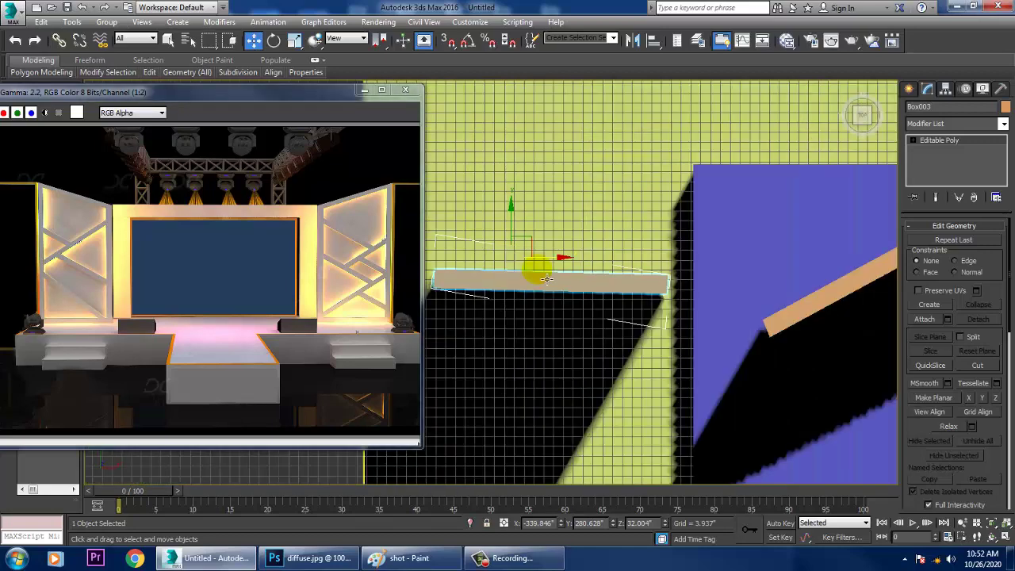
{"action": "scroll", "coordinate": [581, 291], "scroll_direction": "up", "scroll_amount": 2}
{"action": "key", "text": "e"}
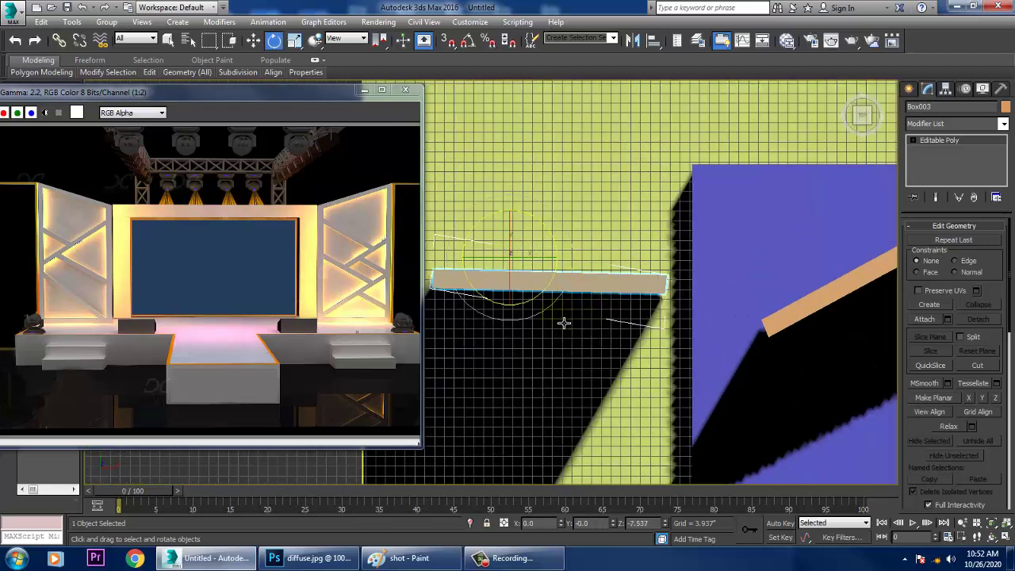
{"action": "left_click_drag", "start_coordinate": [544, 324], "coordinate": [546, 324]}
Square off both ends of the outer panel by scaling each end's vertices together along X.
{"action": "key", "text": "1"}
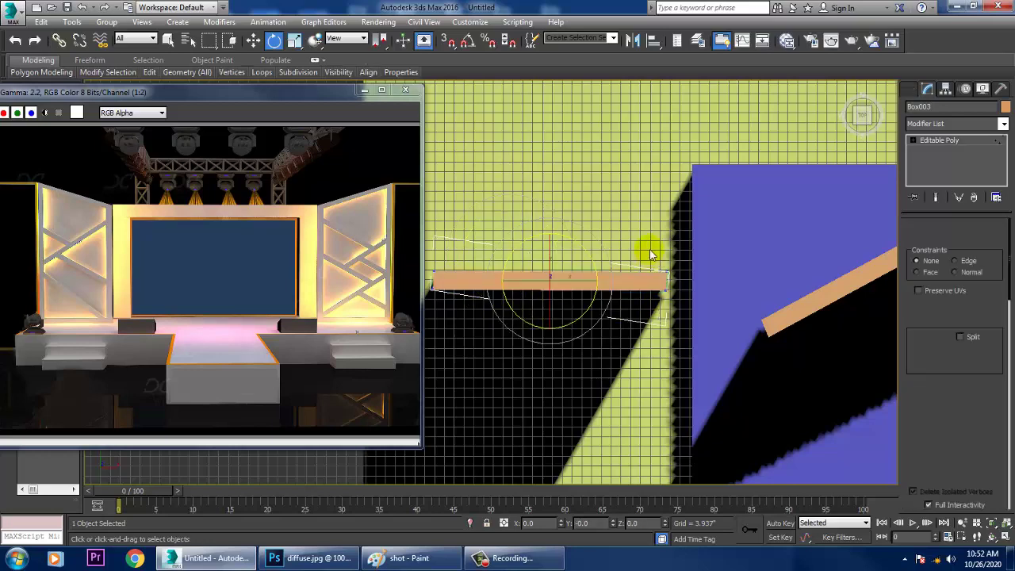
{"action": "left_click_drag", "start_coordinate": [633, 212], "coordinate": [717, 377]}
{"action": "key", "text": "r"}
{"action": "left_click_drag", "start_coordinate": [726, 280], "coordinate": [703, 290]}
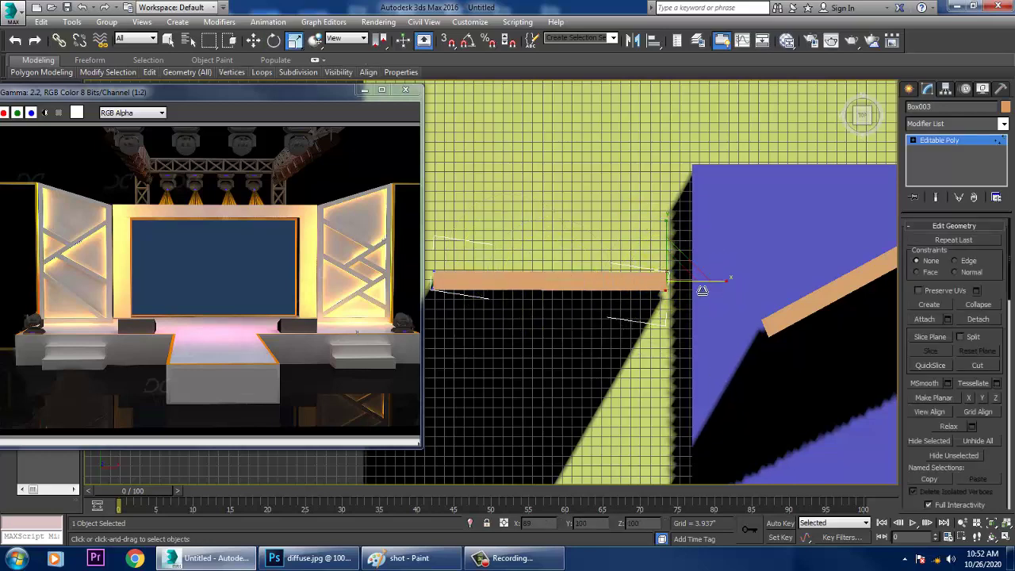
{"action": "middle_click_drag", "start_coordinate": [575, 261], "coordinate": [666, 255]}
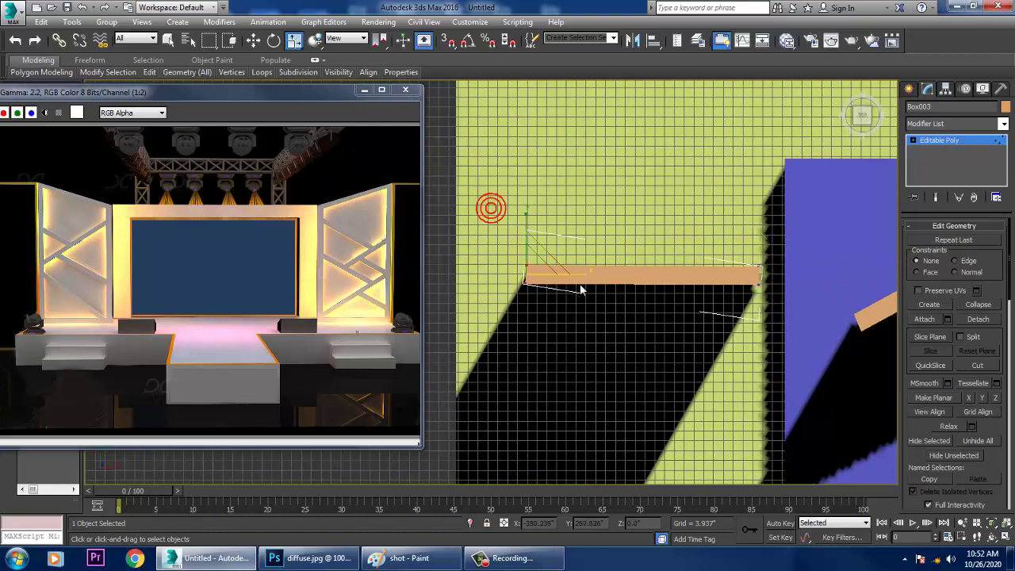
{"action": "key", "text": "w"}
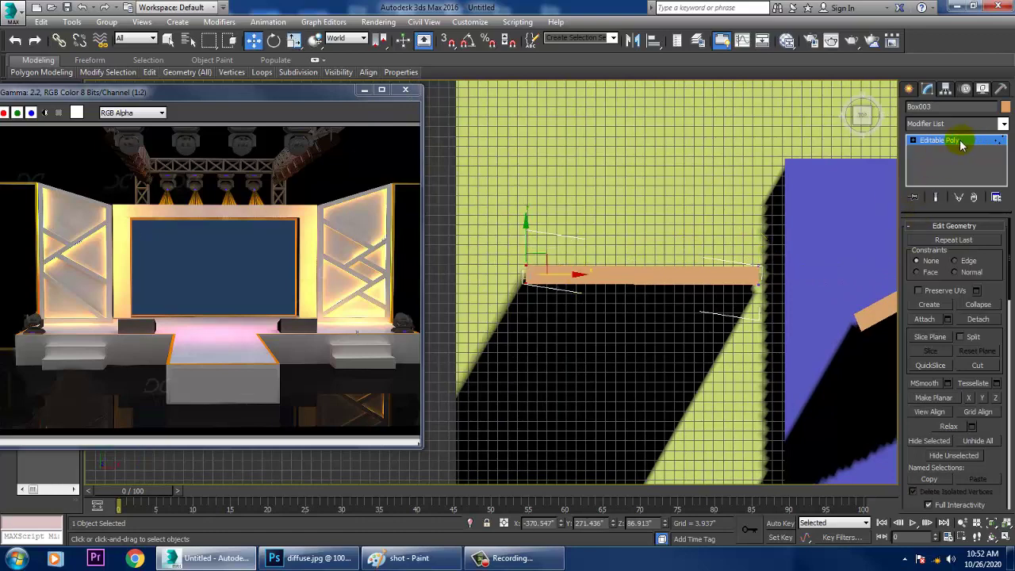
{"action": "left_click", "coordinate": [960, 142]}
Move the outer panel about 39 inches along X and 19 inches forward along Y to meet the angled panel's outer end.
{"action": "middle_click_drag", "start_coordinate": [650, 288], "coordinate": [611, 270]}
{"action": "left_click", "coordinate": [335, 40]}
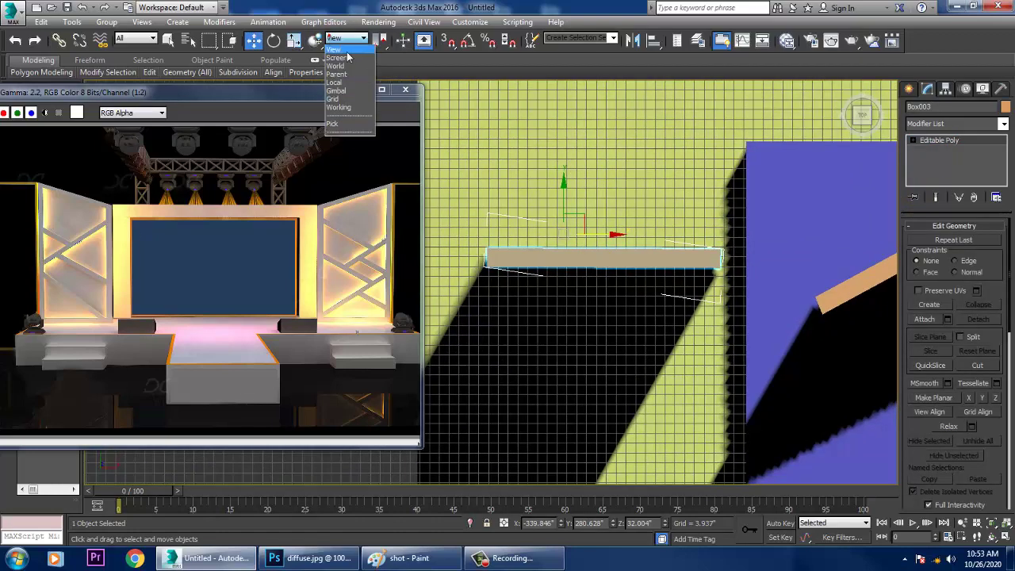
{"action": "left_click", "coordinate": [457, 129]}
{"action": "left_click_drag", "start_coordinate": [565, 209], "coordinate": [581, 262]}
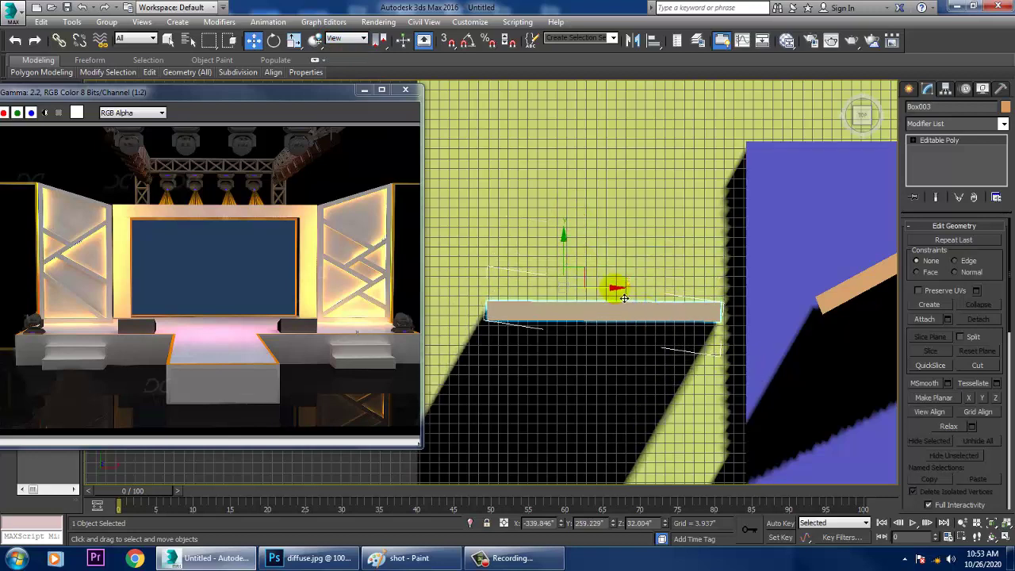
{"action": "left_click_drag", "start_coordinate": [625, 299], "coordinate": [727, 303]}
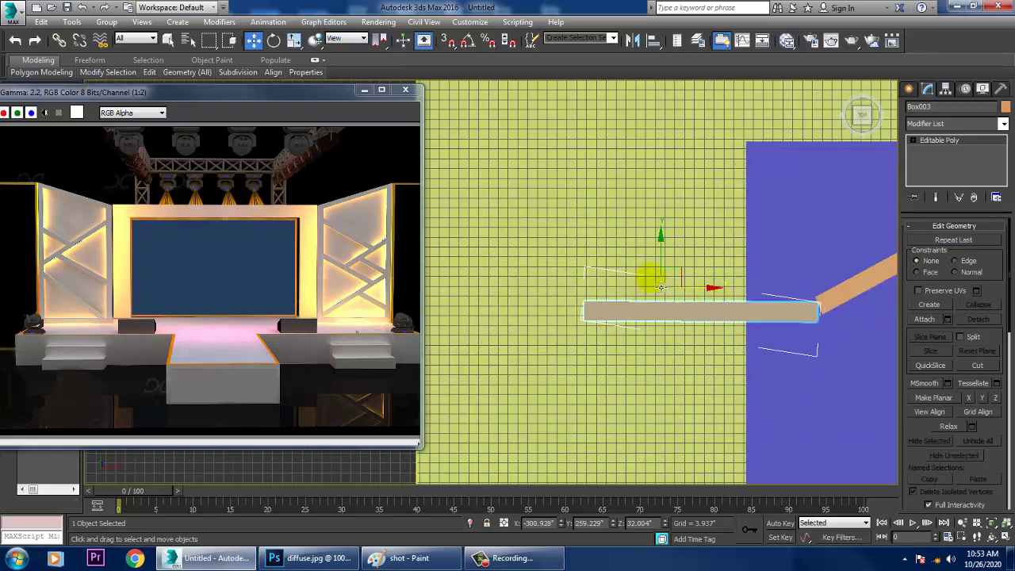
{"action": "left_click_drag", "start_coordinate": [668, 273], "coordinate": [668, 268]}
{"action": "scroll", "coordinate": [686, 286], "scroll_direction": "up", "scroll_amount": 2}
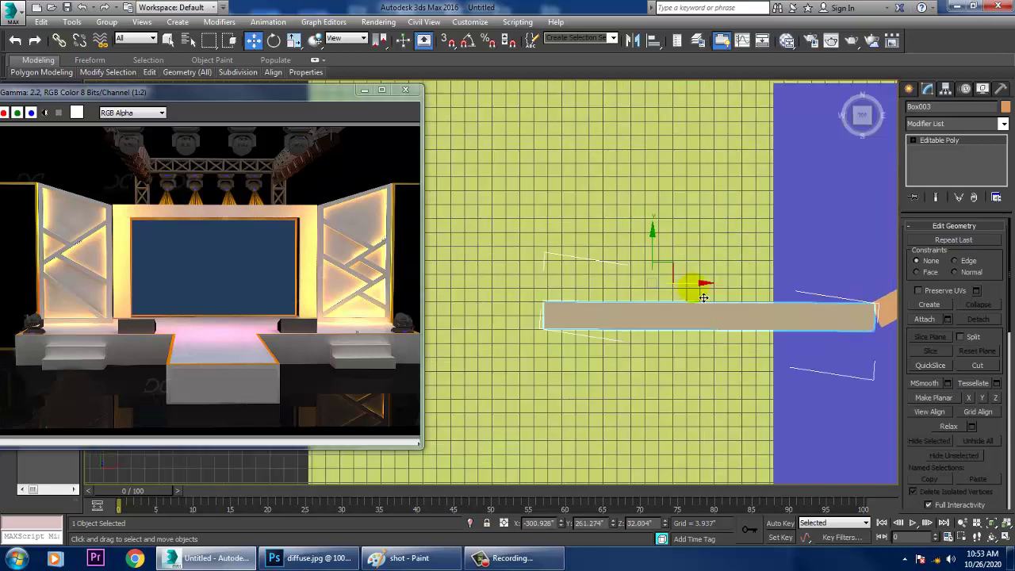
In the Top view, nudge the outer panel about 2 inches along X to close the gap with the angled panel.
{"action": "middle_click_drag", "start_coordinate": [702, 297], "coordinate": [641, 291]}
{"action": "scroll", "coordinate": [629, 285], "scroll_direction": "up", "scroll_amount": 2}
{"action": "left_click", "coordinate": [581, 282]}
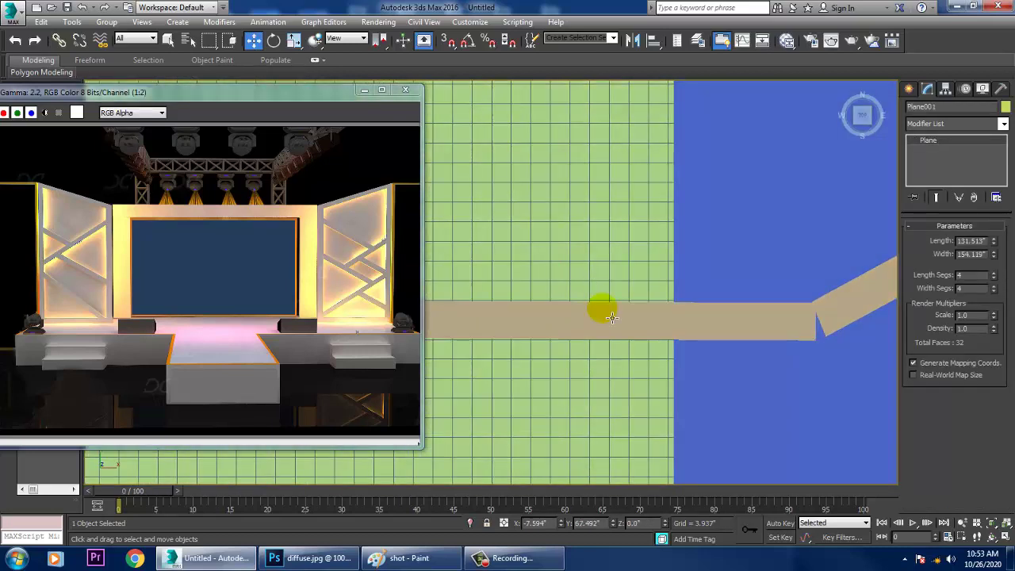
{"action": "scroll", "coordinate": [660, 340], "scroll_direction": "down", "scroll_amount": 5}
{"action": "scroll", "coordinate": [775, 346], "scroll_direction": "up", "scroll_amount": 4}
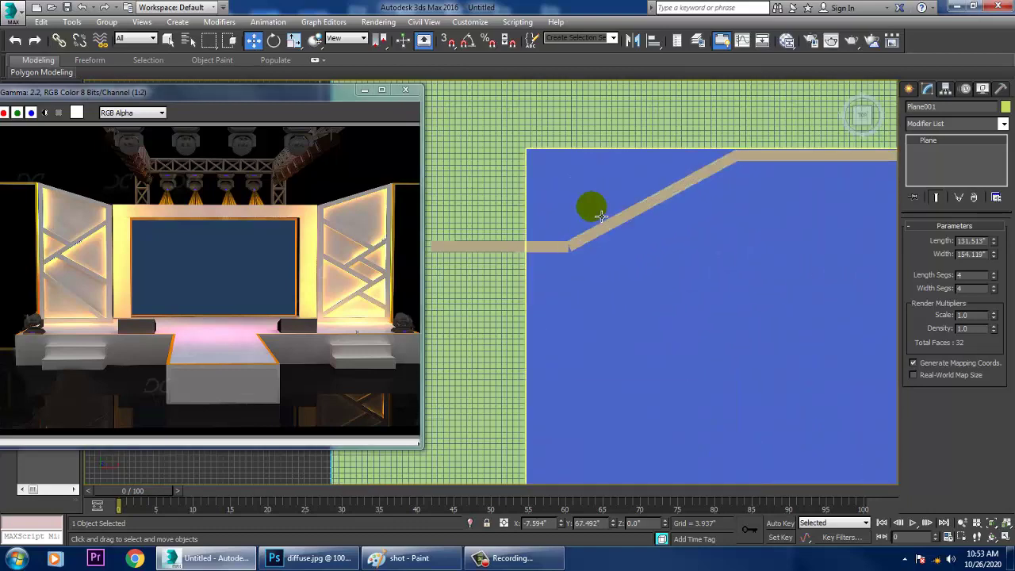
{"action": "left_click", "coordinate": [591, 293]}
{"action": "scroll", "coordinate": [583, 297], "scroll_direction": "up", "scroll_amount": 4}
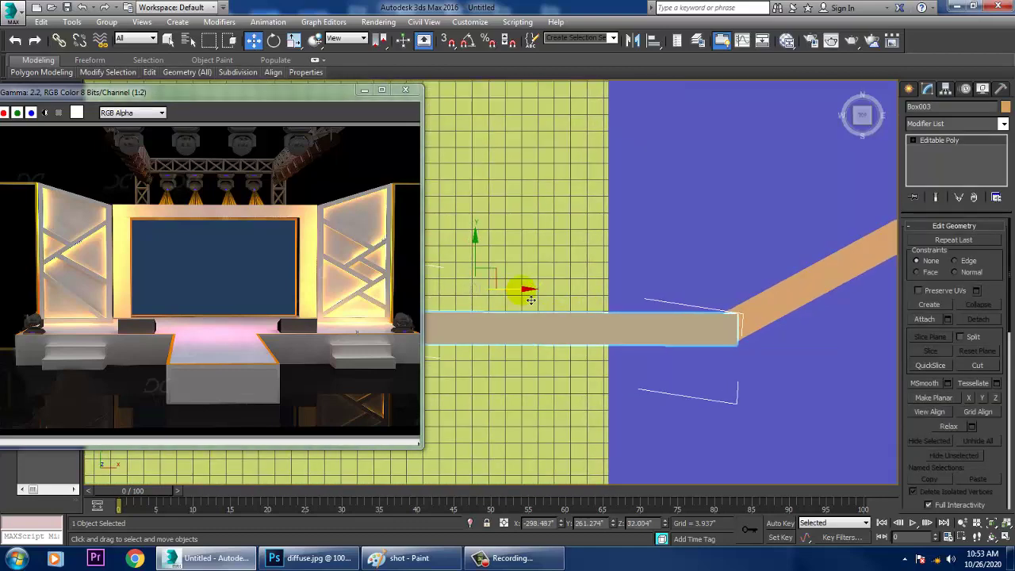
{"action": "left_click", "coordinate": [476, 268]}
{"action": "left_click", "coordinate": [537, 333]}
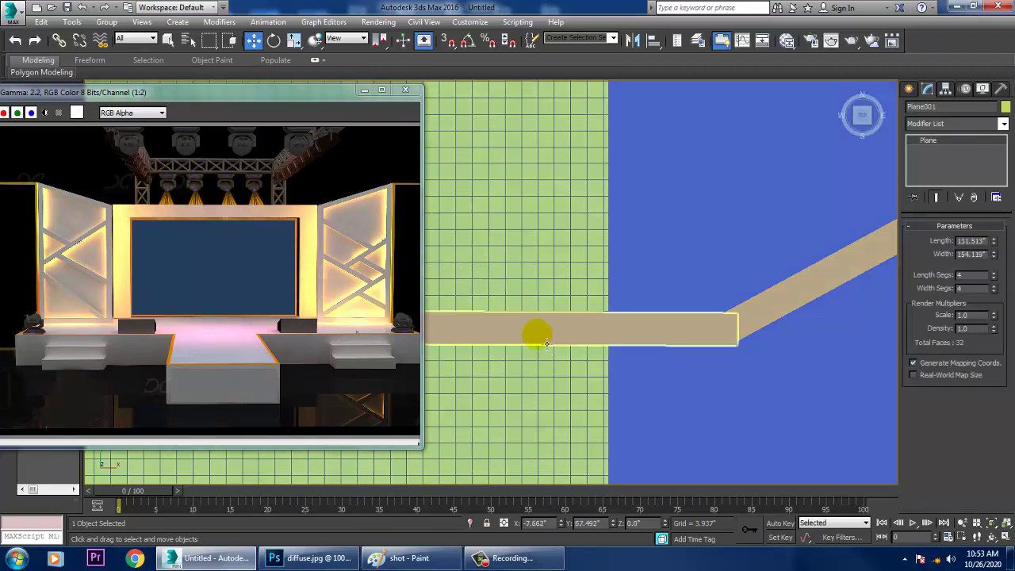
{"action": "left_click_drag", "start_coordinate": [485, 268], "coordinate": [480, 264]}
Select the angled and outer side panels together in the Perspective view and mirror them across the X axis as copies.
{"action": "key", "text": "alt+w"}
{"action": "right_click", "coordinate": [723, 359]}
{"action": "key", "text": "alt+w"}
{"action": "middle_click_drag", "start_coordinate": [733, 363], "coordinate": [655, 272], "text": "alt"}
{"action": "scroll", "coordinate": [634, 322], "scroll_direction": "down", "scroll_amount": 5}
{"action": "scroll", "coordinate": [698, 322], "scroll_direction": "up", "scroll_amount": 3}
{"action": "left_click", "coordinate": [453, 284], "text": "ctrl"}
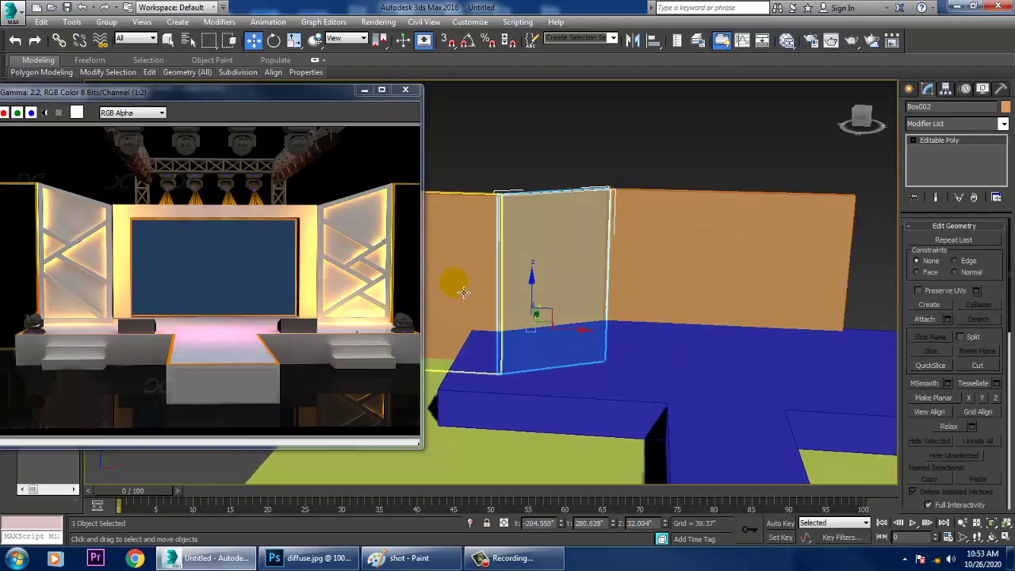
{"action": "middle_click_drag", "start_coordinate": [547, 290], "coordinate": [597, 283], "text": "alt"}
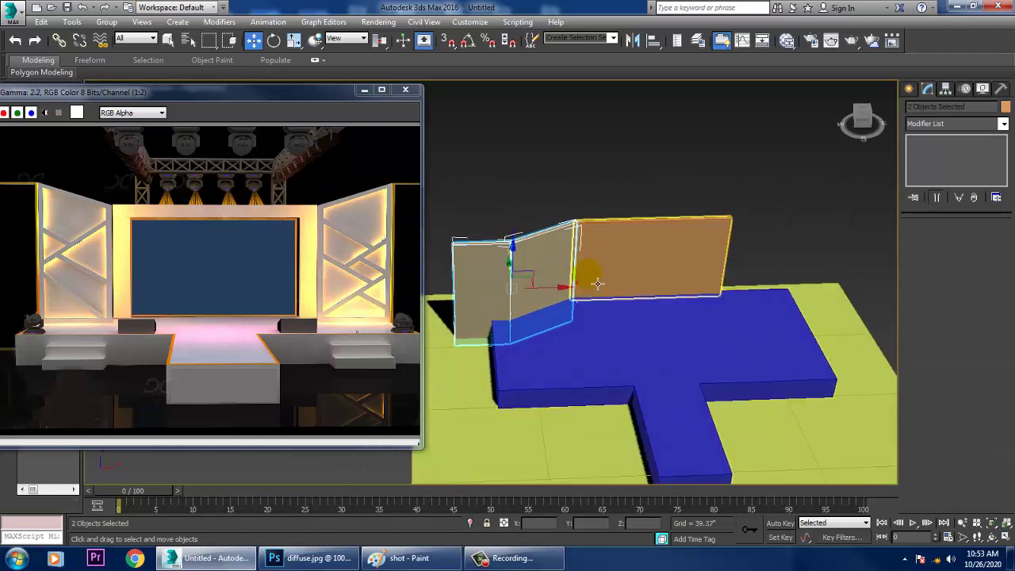
{"action": "left_click", "coordinate": [632, 44]}
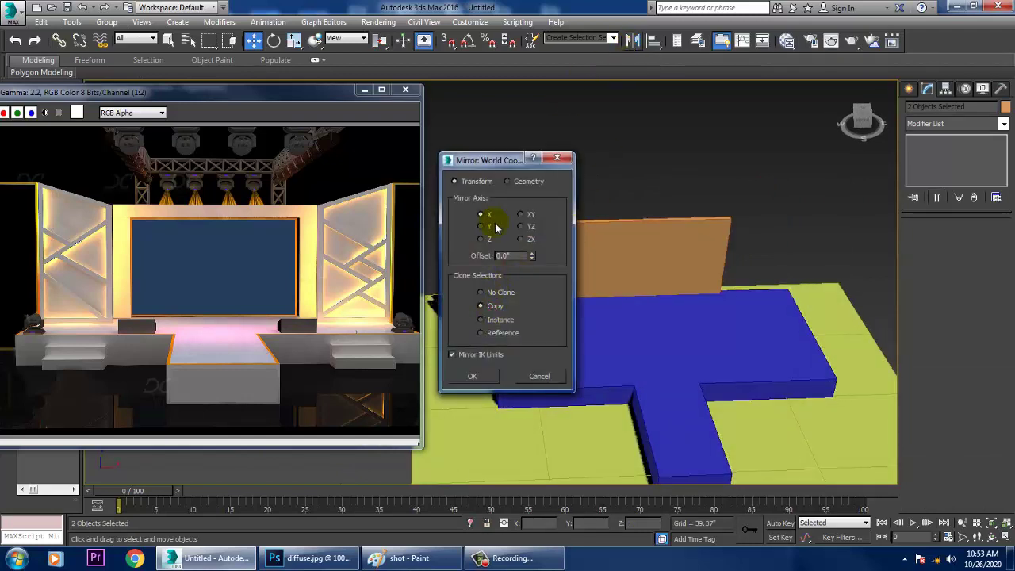
{"action": "left_click", "coordinate": [473, 377]}
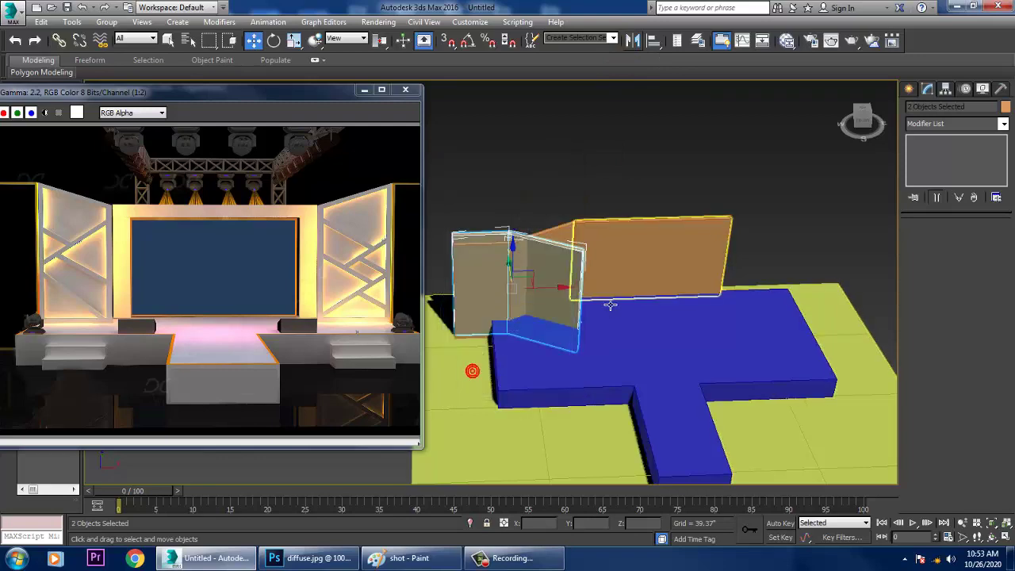
Move the mirrored panel pair across the stage to the opposite end of the backdrop.
{"action": "left_click_drag", "start_coordinate": [559, 295], "coordinate": [766, 277]}
{"action": "middle_click_drag", "start_coordinate": [766, 276], "coordinate": [781, 297], "text": "alt"}
{"action": "scroll", "coordinate": [761, 293], "scroll_direction": "up", "scroll_amount": 6}
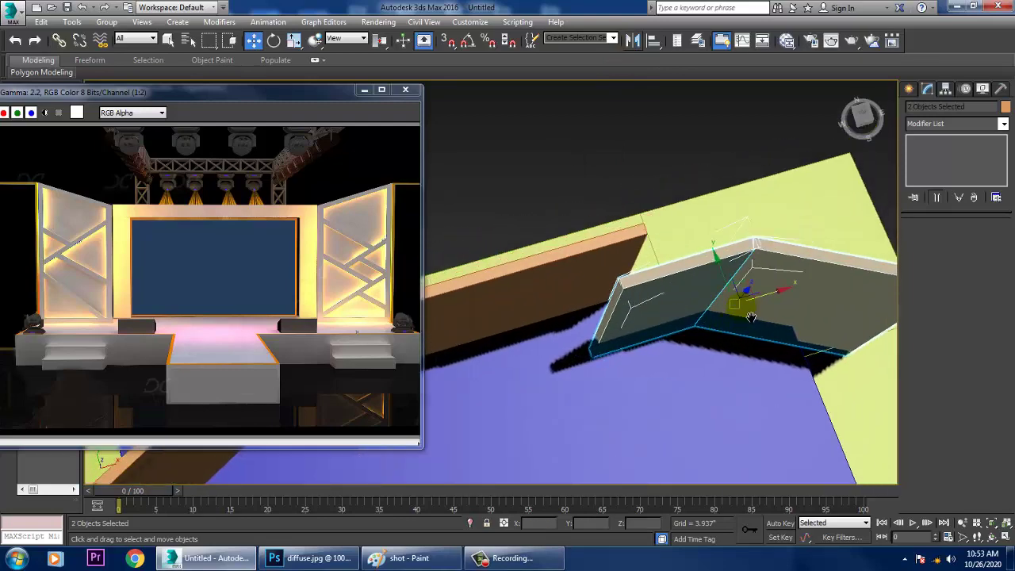
{"action": "left_click_drag", "start_coordinate": [753, 297], "coordinate": [727, 241]}
In the Top view, fine-tune the mirrored panels' position so that they meet the end of the backdrop.
{"action": "key", "text": "alt+w"}
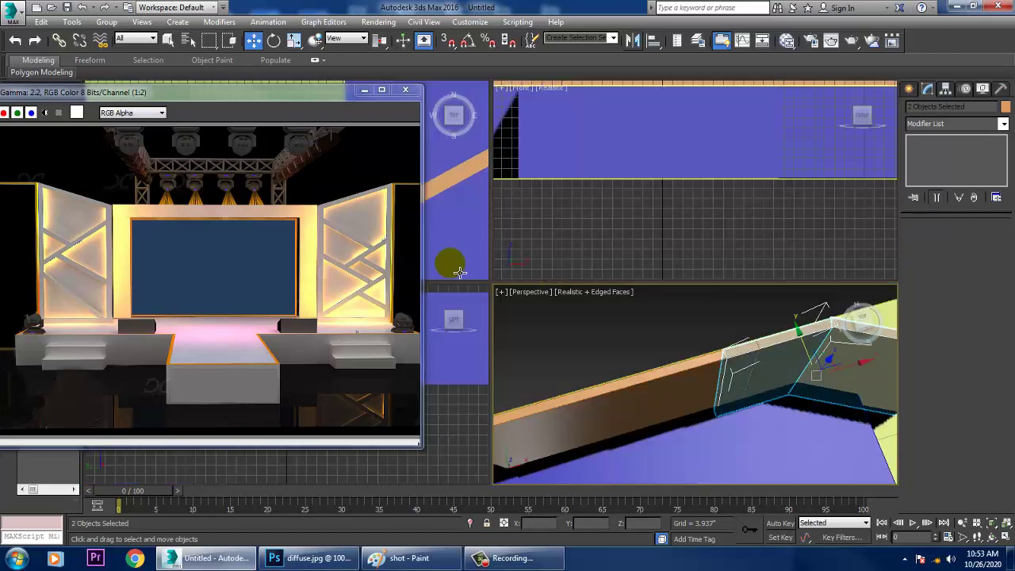
{"action": "right_click", "coordinate": [480, 256]}
{"action": "key", "text": "alt+w"}
{"action": "scroll", "coordinate": [526, 264], "scroll_direction": "down", "scroll_amount": 3}
{"action": "scroll", "coordinate": [551, 283], "scroll_direction": "down", "scroll_amount": 4}
{"action": "middle_click_drag", "start_coordinate": [552, 282], "coordinate": [668, 316]}
{"action": "scroll", "coordinate": [668, 316], "scroll_direction": "up", "scroll_amount": 7}
{"action": "scroll", "coordinate": [616, 347], "scroll_direction": "down", "scroll_amount": 3}
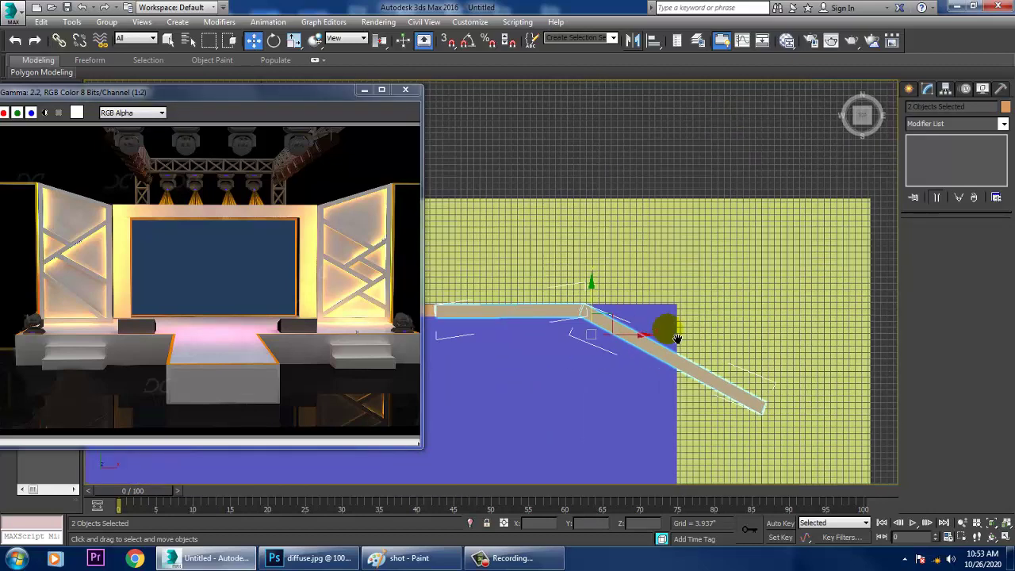
{"action": "scroll", "coordinate": [706, 342], "scroll_direction": "up", "scroll_amount": 2}
{"action": "left_click_drag", "start_coordinate": [722, 345], "coordinate": [762, 371]}
Select all seven objects in the Perspective view and give them the same light grey object color.
{"action": "key", "text": "alt+w"}
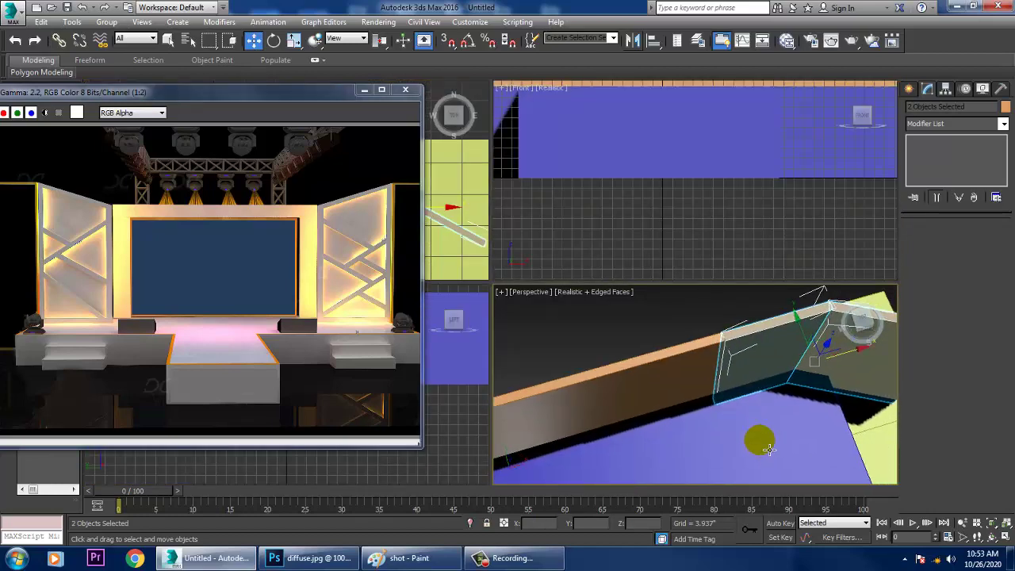
{"action": "key", "text": "alt+w"}
{"action": "middle_click_drag", "start_coordinate": [769, 448], "coordinate": [674, 356], "text": "alt"}
{"action": "scroll", "coordinate": [720, 361], "scroll_direction": "down", "scroll_amount": 4}
{"action": "left_click_drag", "start_coordinate": [829, 482], "coordinate": [440, 203]}
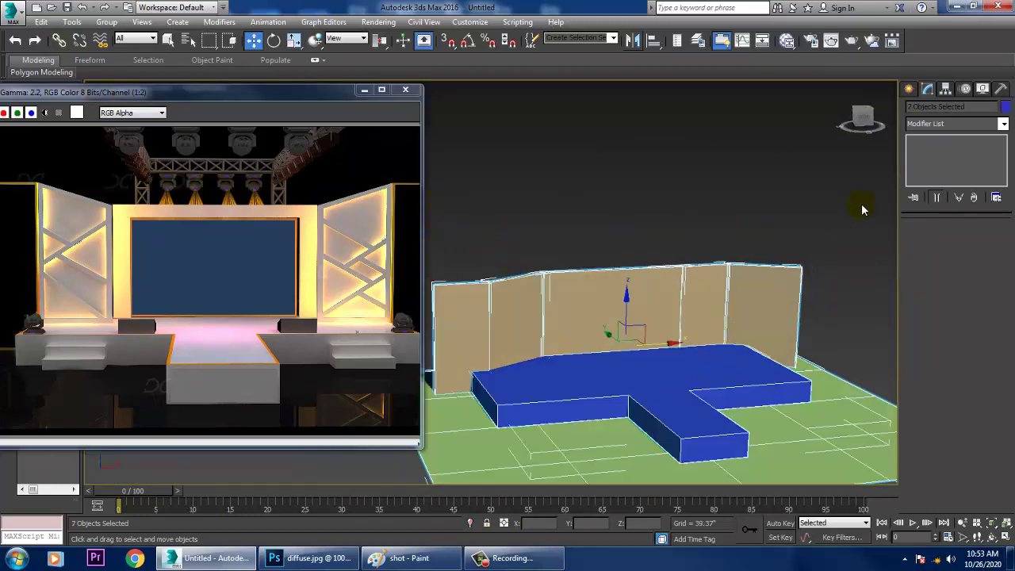
{"action": "left_click", "coordinate": [1005, 110]}
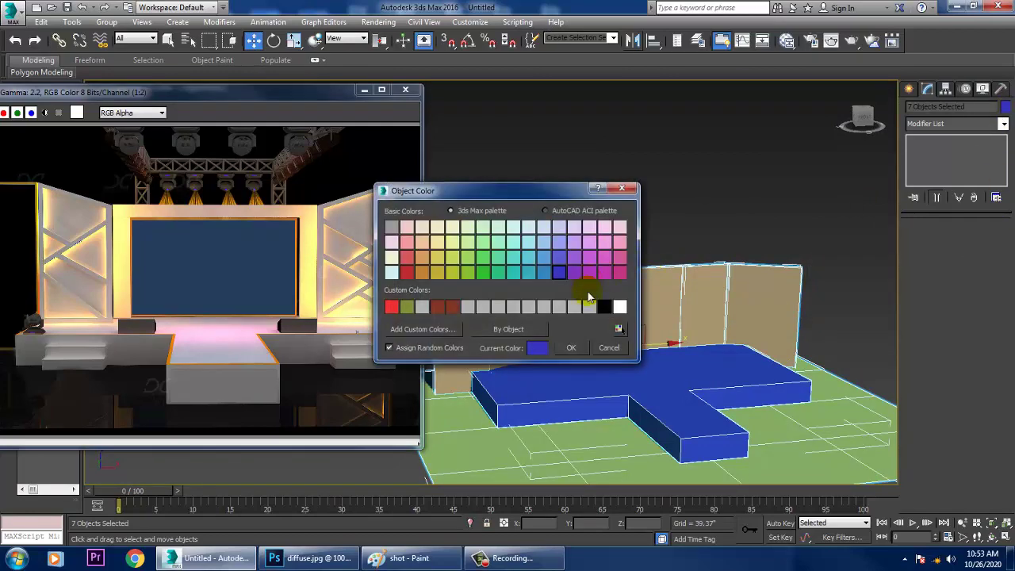
{"action": "left_click", "coordinate": [570, 349]}
{"action": "left_click", "coordinate": [607, 182]}
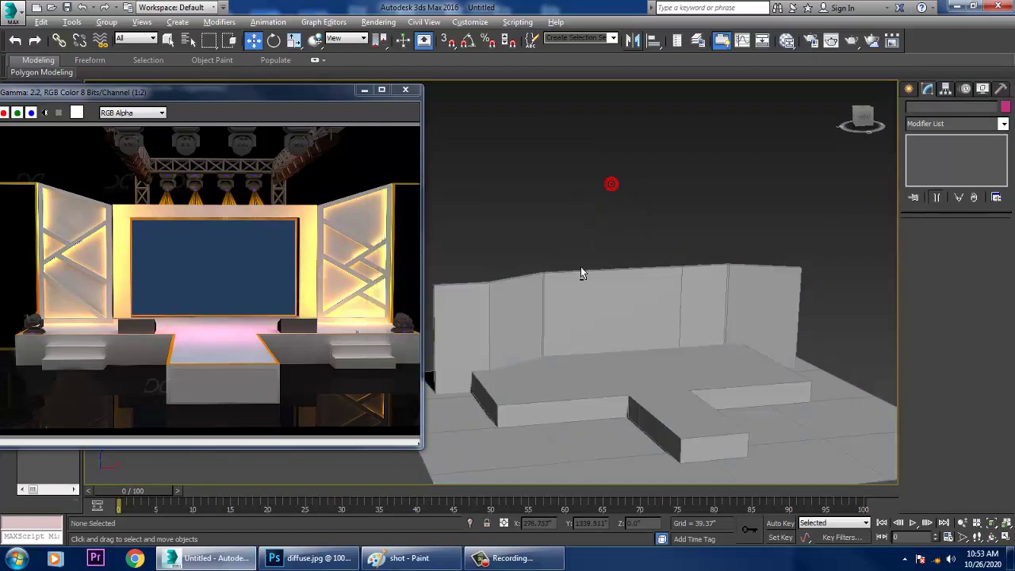
{"action": "scroll", "coordinate": [544, 391], "scroll_direction": "up", "scroll_amount": 5}
{"action": "left_click", "coordinate": [544, 391]}
{"action": "scroll", "coordinate": [585, 317], "scroll_direction": "up", "scroll_amount": 6}
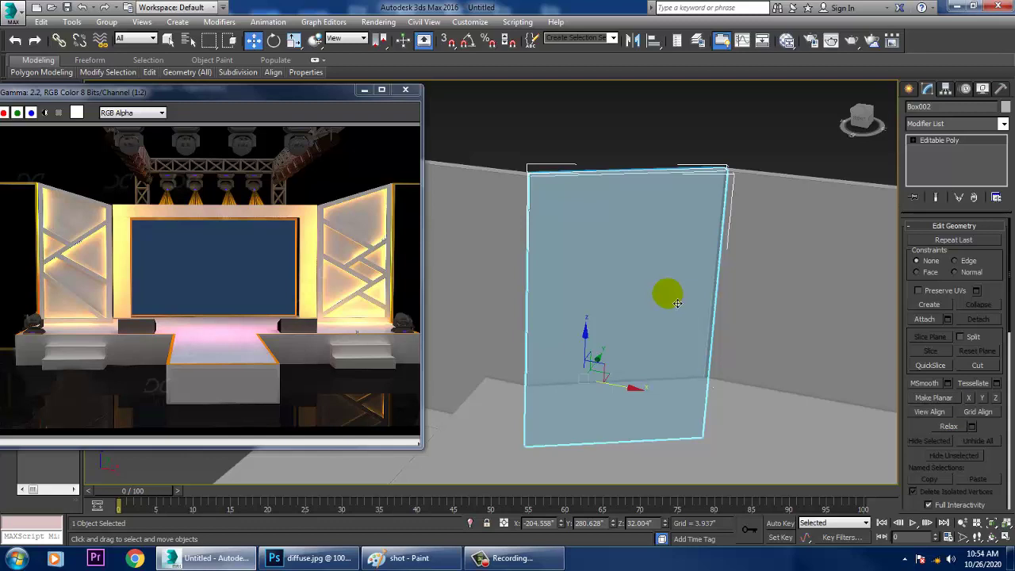
{"action": "scroll", "coordinate": [756, 354], "scroll_direction": "down", "scroll_amount": 4}
{"action": "middle_click_drag", "start_coordinate": [756, 354], "coordinate": [801, 301], "text": "alt"}
{"action": "middle_click_drag", "start_coordinate": [801, 301], "coordinate": [691, 338]}
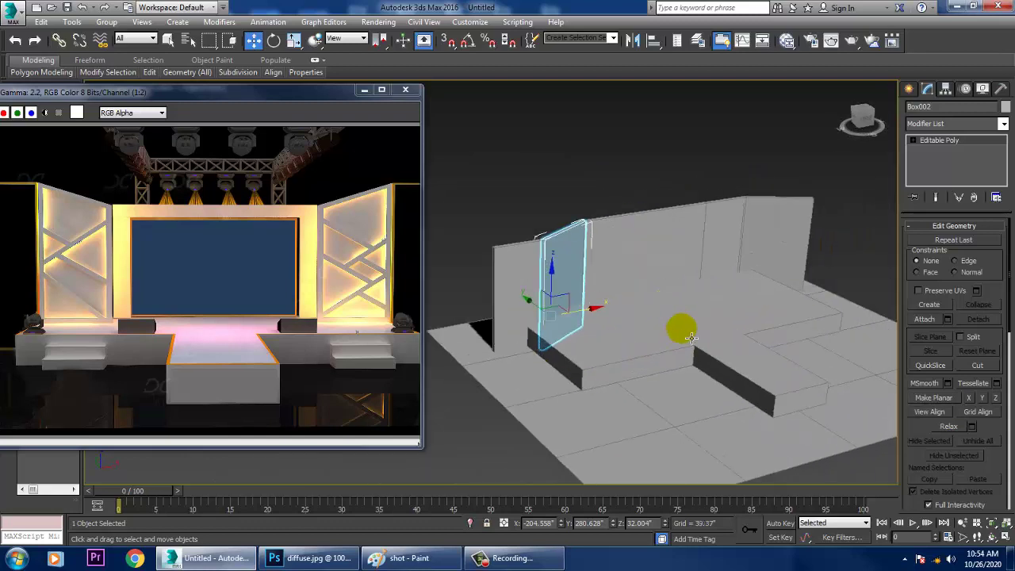
{"action": "scroll", "coordinate": [692, 339], "scroll_direction": "up", "scroll_amount": 3}
{"action": "left_click", "coordinate": [586, 353]}
{"action": "middle_click_drag", "start_coordinate": [609, 362], "coordinate": [625, 360], "text": "alt"}
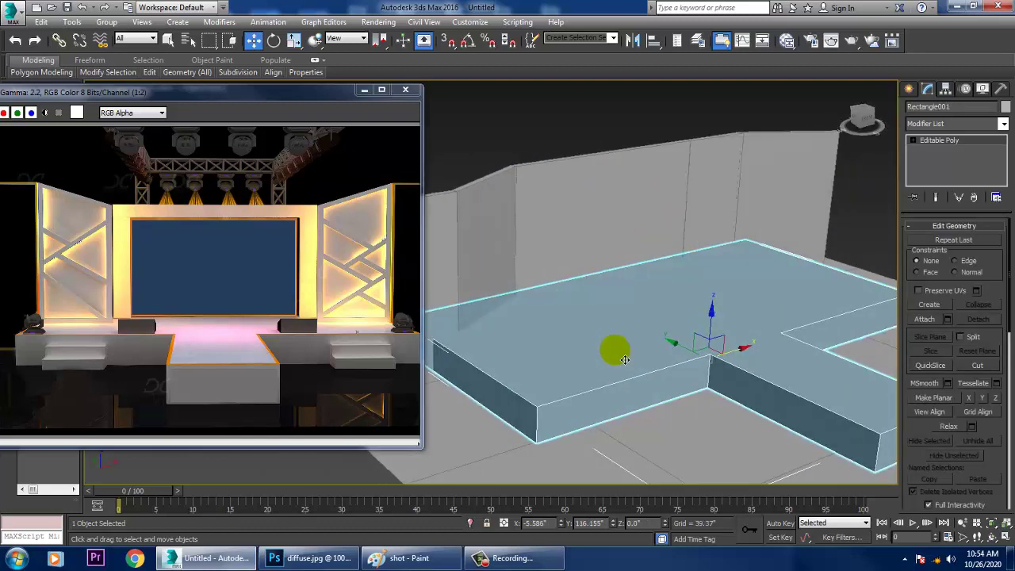
{"action": "scroll", "coordinate": [625, 357], "scroll_direction": "up", "scroll_amount": 5}
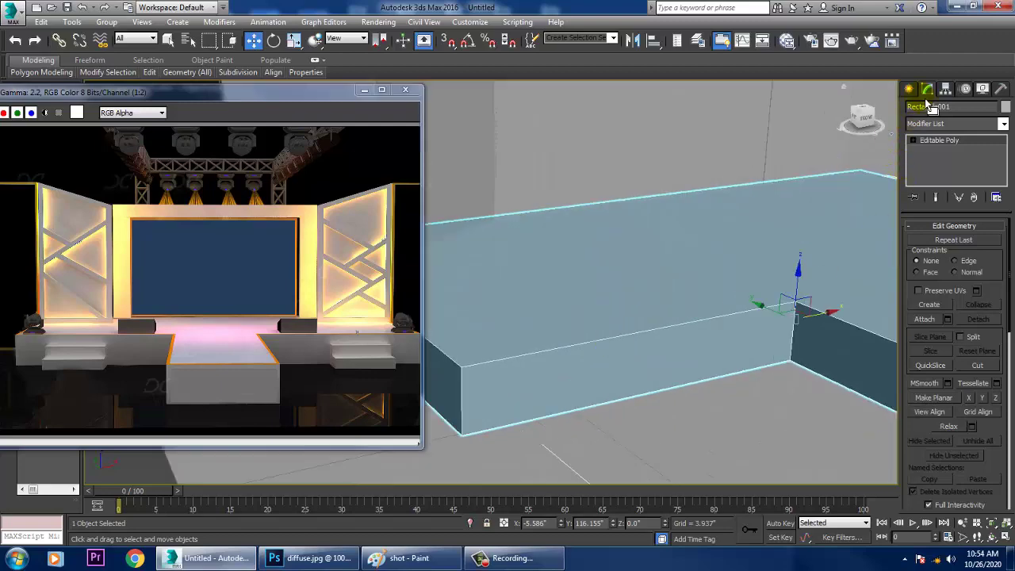
In the Top view, create a box about 84 inches wide, 48 inches long and 3 inches high at the stage's front edge beside the runway.
{"action": "left_click", "coordinate": [909, 89]}
{"action": "left_click", "coordinate": [931, 169]}
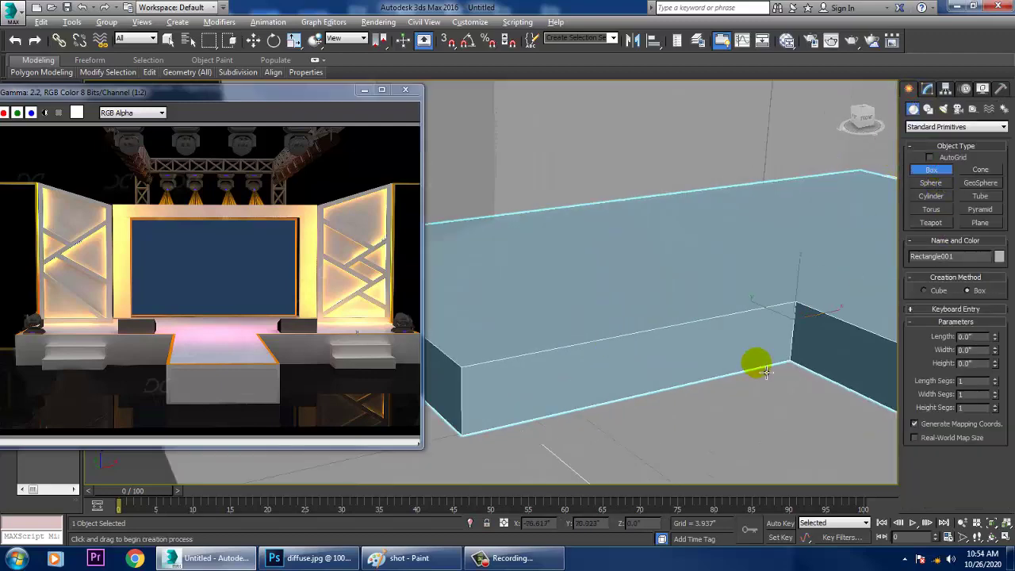
{"action": "middle_click_drag", "start_coordinate": [762, 372], "coordinate": [635, 403], "text": "alt"}
{"action": "key", "text": "t"}
{"action": "key", "text": "p"}
{"action": "key", "text": "alt+w"}
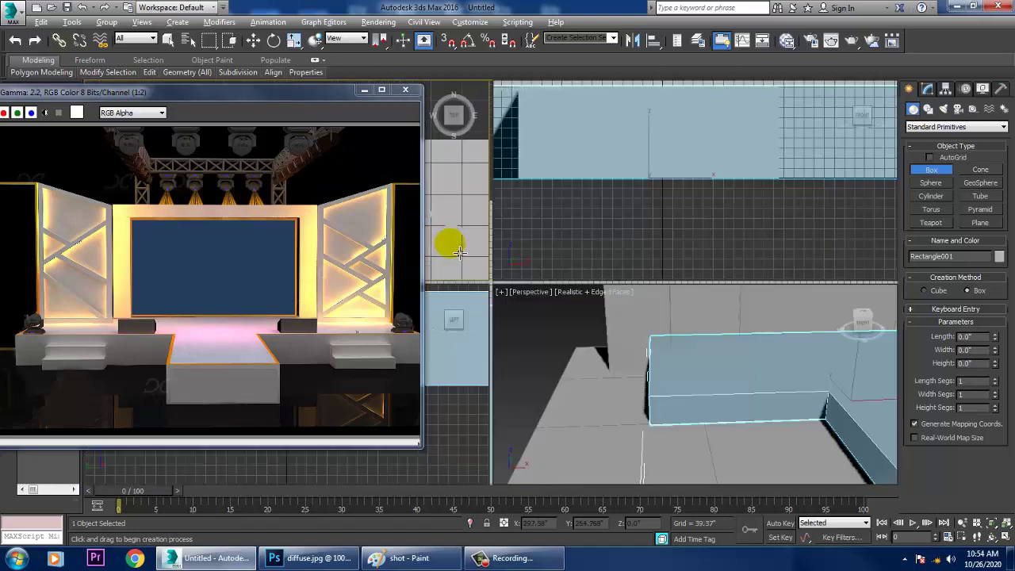
{"action": "middle_click", "coordinate": [460, 250]}
{"action": "key", "text": "alt+w"}
{"action": "key", "text": "z"}
{"action": "scroll", "coordinate": [485, 252], "scroll_direction": "up", "scroll_amount": 10}
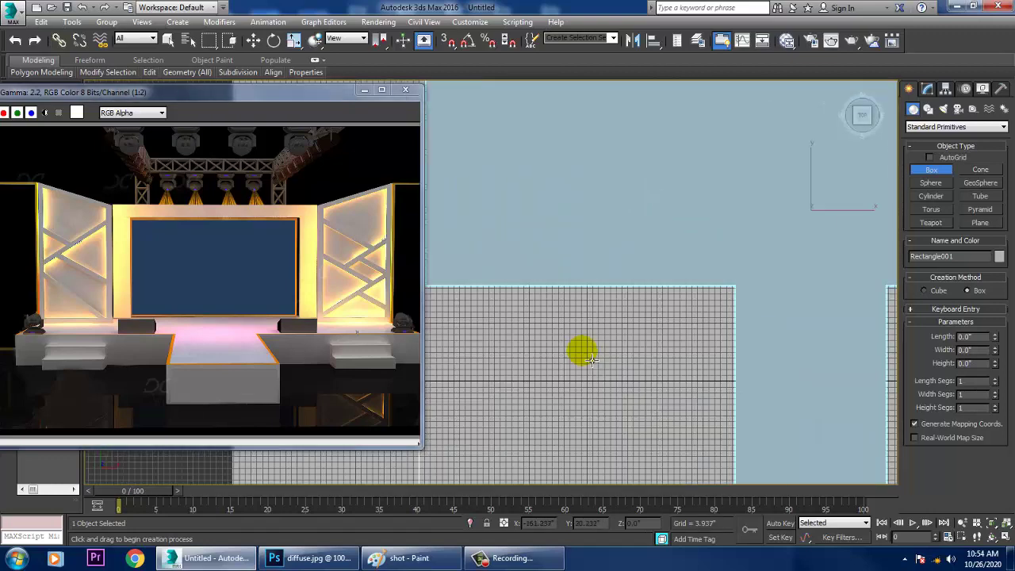
{"action": "middle_click_drag", "start_coordinate": [531, 309], "coordinate": [553, 334]}
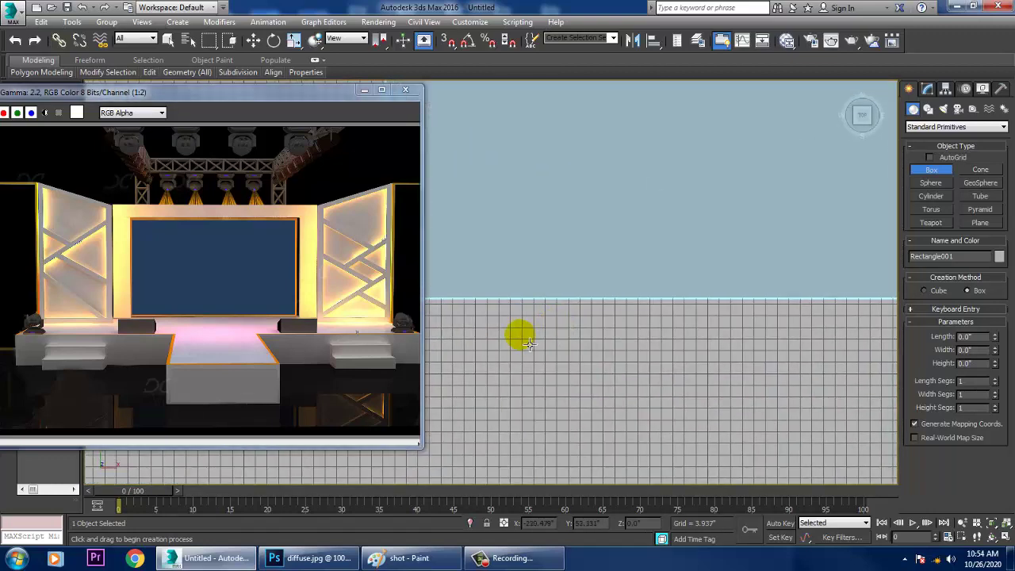
{"action": "left_click_drag", "start_coordinate": [494, 309], "coordinate": [741, 452]}
{"action": "left_click", "coordinate": [741, 444]}
In the Perspective view, scale the new step box along Z to about 579%.
{"action": "key", "text": "alt+w"}
{"action": "right_click", "coordinate": [775, 428]}
{"action": "key", "text": "alt+w"}
{"action": "middle_click_drag", "start_coordinate": [776, 428], "coordinate": [661, 355], "text": "alt"}
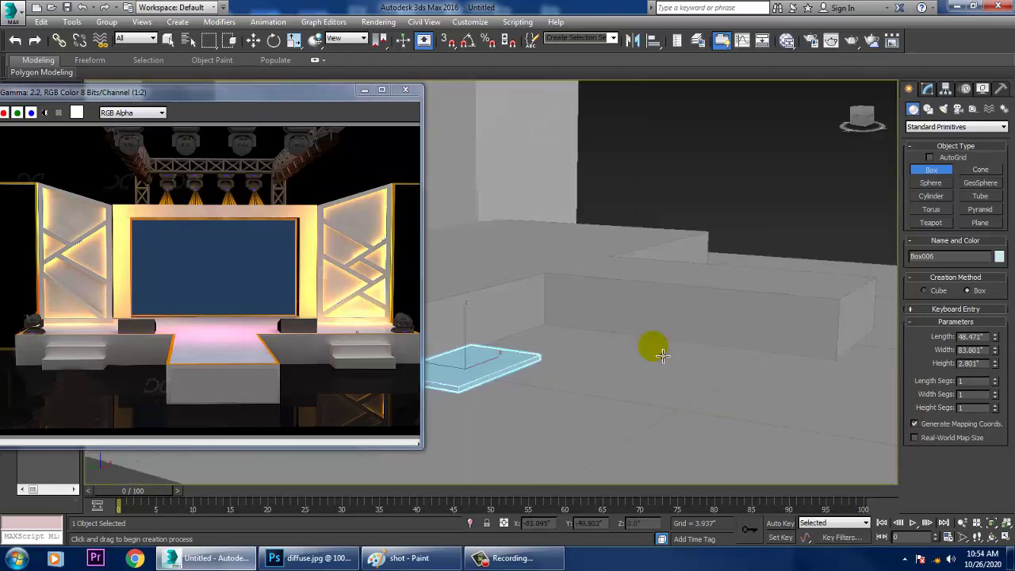
{"action": "middle_click_drag", "start_coordinate": [555, 337], "coordinate": [653, 381]}
{"action": "key", "text": "r"}
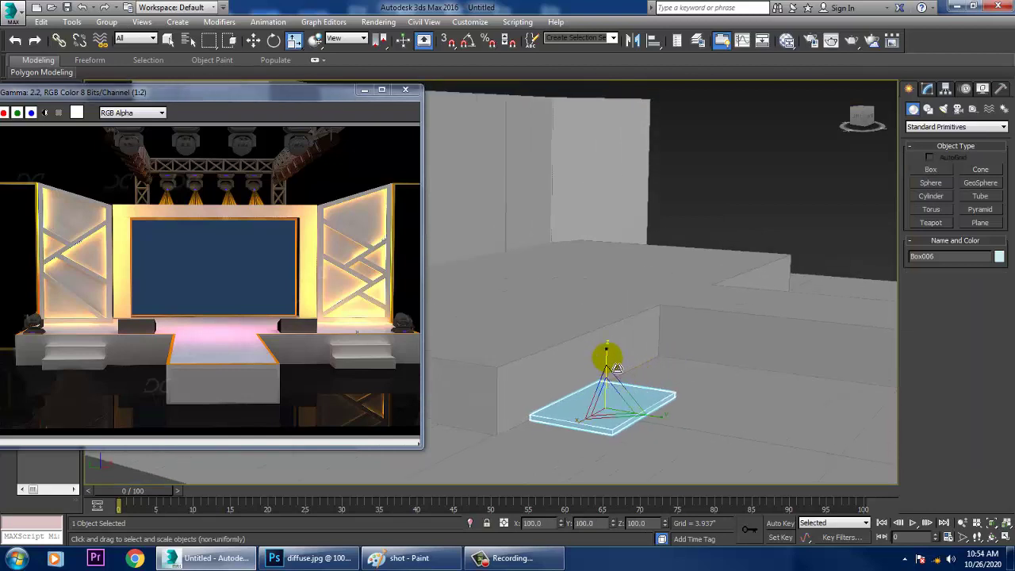
{"action": "left_click_drag", "start_coordinate": [617, 368], "coordinate": [591, 140]}
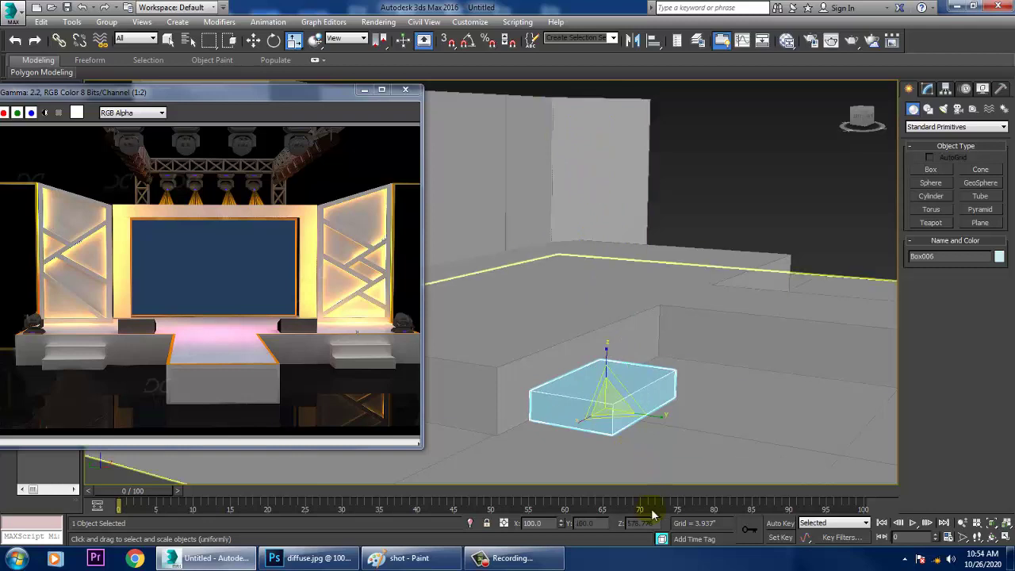
Copy the step box upward about 16 inches so that one copy sits on top of it.
{"action": "key", "text": "w"}
{"action": "scroll", "coordinate": [655, 392], "scroll_direction": "up", "scroll_amount": 8}
{"action": "scroll", "coordinate": [652, 385], "scroll_direction": "down", "scroll_amount": 12}
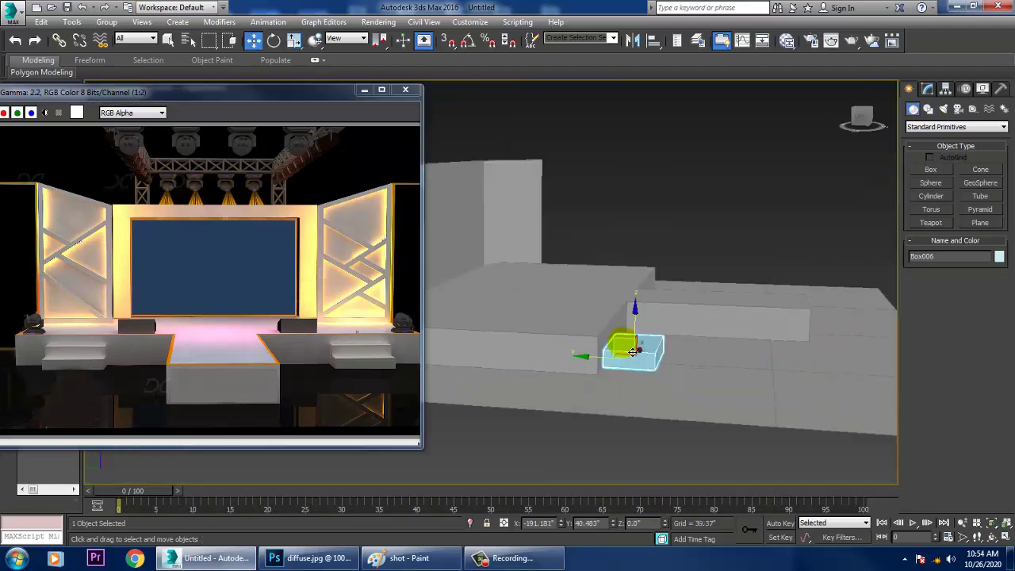
{"action": "scroll", "coordinate": [632, 351], "scroll_direction": "up", "scroll_amount": 5}
{"action": "middle_click_drag", "start_coordinate": [627, 394], "coordinate": [598, 349], "text": "alt"}
{"action": "mouse_move", "coordinate": [664, 344]}
{"action": "left_mouse_down", "text": "shift"}
{"action": "mouse_move", "coordinate": [675, 307]}
{"action": "mouse_move", "coordinate": [664, 277]}
{"action": "mouse_move", "coordinate": [677, 299]}
{"action": "left_mouse_up", "text": "shift"}
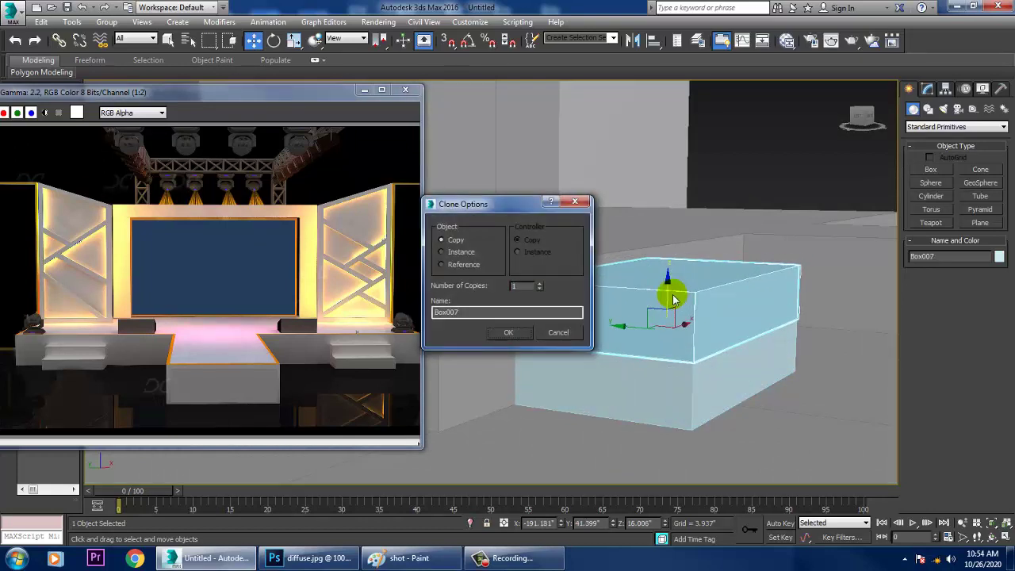
{"action": "left_click", "coordinate": [509, 332]}
Reduce the upper step's depth along Y and set it back against the stage so that the lower tread is exposed.
{"action": "key", "text": "r"}
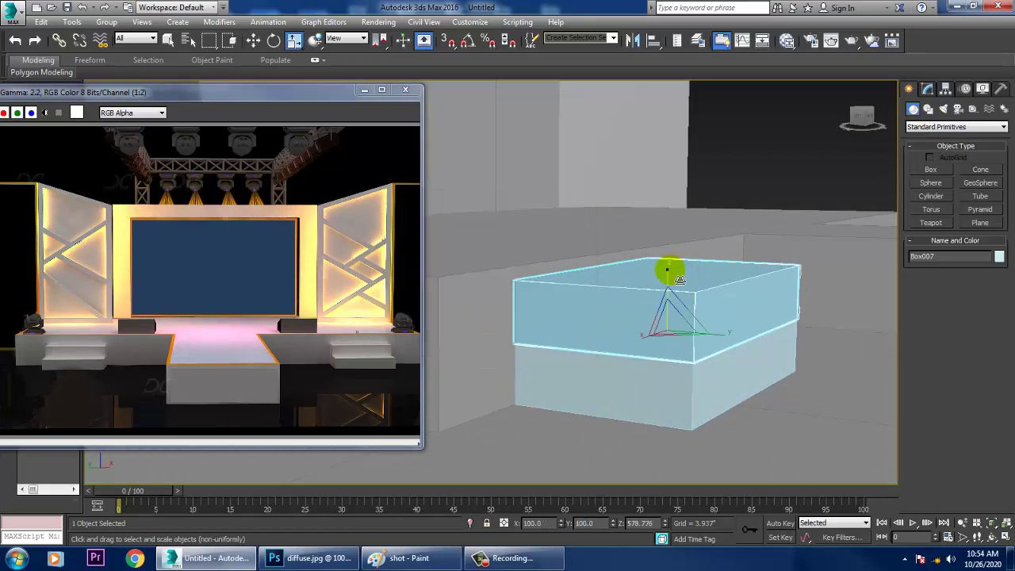
{"action": "left_click_drag", "start_coordinate": [667, 270], "coordinate": [668, 275]}
{"action": "middle_click_drag", "start_coordinate": [657, 294], "coordinate": [670, 314], "text": "alt"}
{"action": "mouse_move", "coordinate": [730, 341]}
{"action": "left_mouse_down"}
{"action": "mouse_move", "coordinate": [696, 328]}
{"action": "mouse_move", "coordinate": [622, 336]}
{"action": "left_mouse_up"}
{"action": "key", "text": "w"}
{"action": "middle_click_drag", "start_coordinate": [653, 360], "coordinate": [639, 376], "text": "alt"}
{"action": "scroll", "coordinate": [612, 368], "scroll_direction": "down", "scroll_amount": 4}
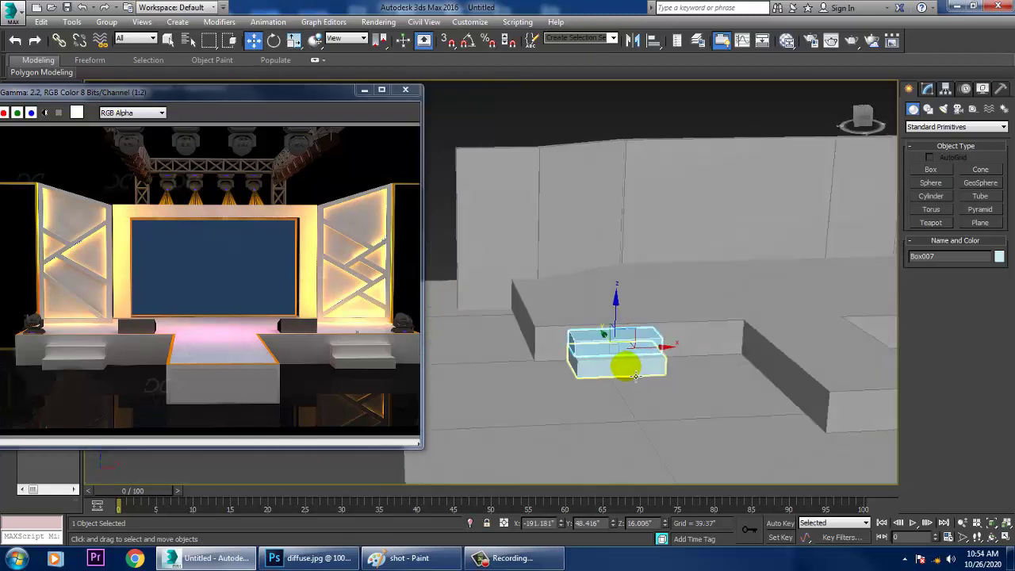
Select both step boxes, scale them down slightly together and position them against the stage's front edge.
{"action": "left_click", "coordinate": [626, 366], "text": "ctrl"}
{"action": "key", "text": "r"}
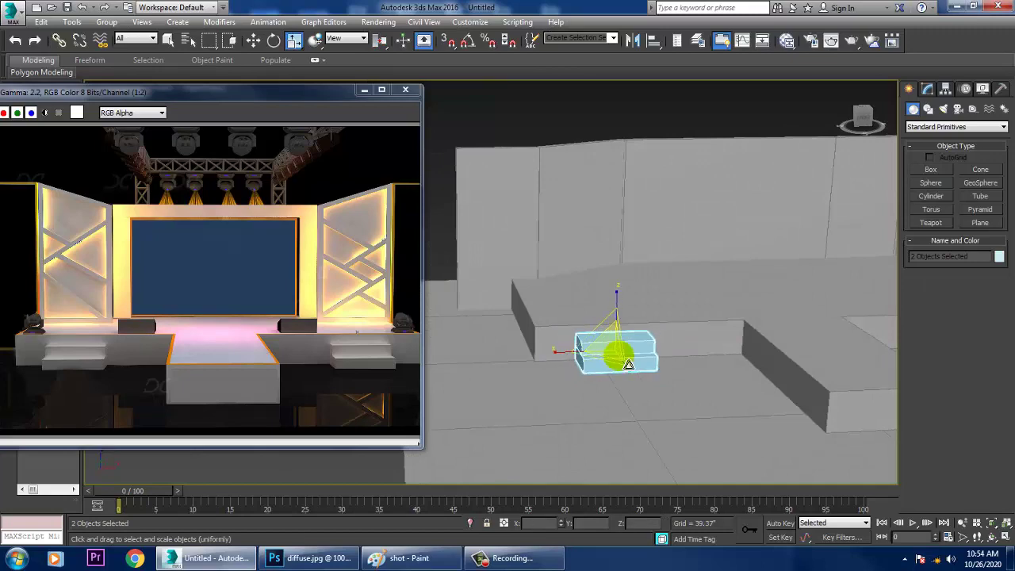
{"action": "scroll", "coordinate": [628, 365], "scroll_direction": "up", "scroll_amount": 5}
{"action": "middle_click_drag", "start_coordinate": [628, 365], "coordinate": [586, 355], "text": "alt"}
{"action": "scroll", "coordinate": [670, 375], "scroll_direction": "down", "scroll_amount": 5}
{"action": "key", "text": "w"}
{"action": "scroll", "coordinate": [726, 375], "scroll_direction": "down", "scroll_amount": 5}
{"action": "scroll", "coordinate": [726, 380], "scroll_direction": "up", "scroll_amount": 3}
{"action": "key", "text": "r"}
{"action": "key", "text": "w"}
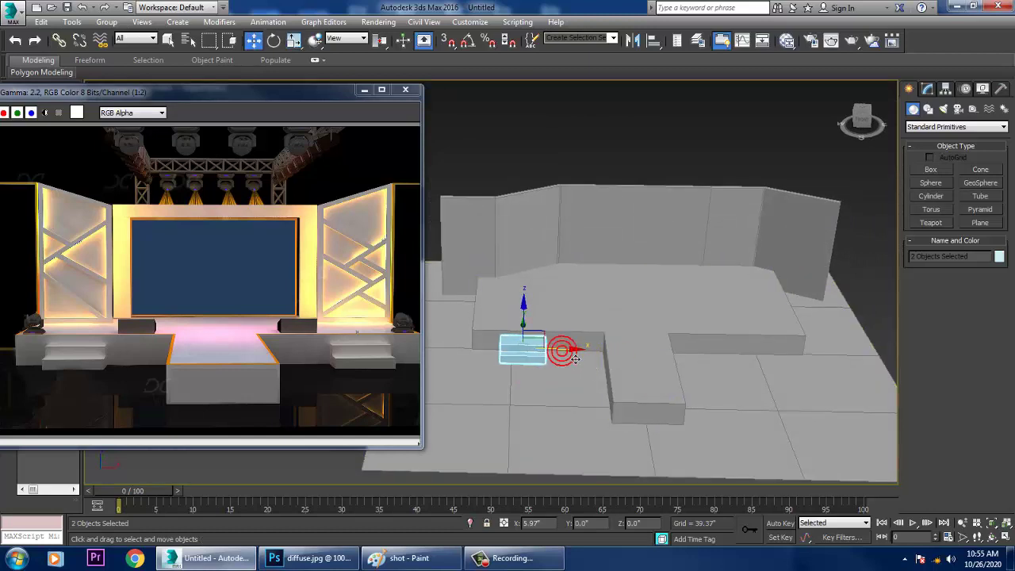
Copy the pair of steps along X to the stage front on the other side of the runway.
{"action": "left_click_drag", "start_coordinate": [575, 359], "coordinate": [806, 375], "text": "shift"}
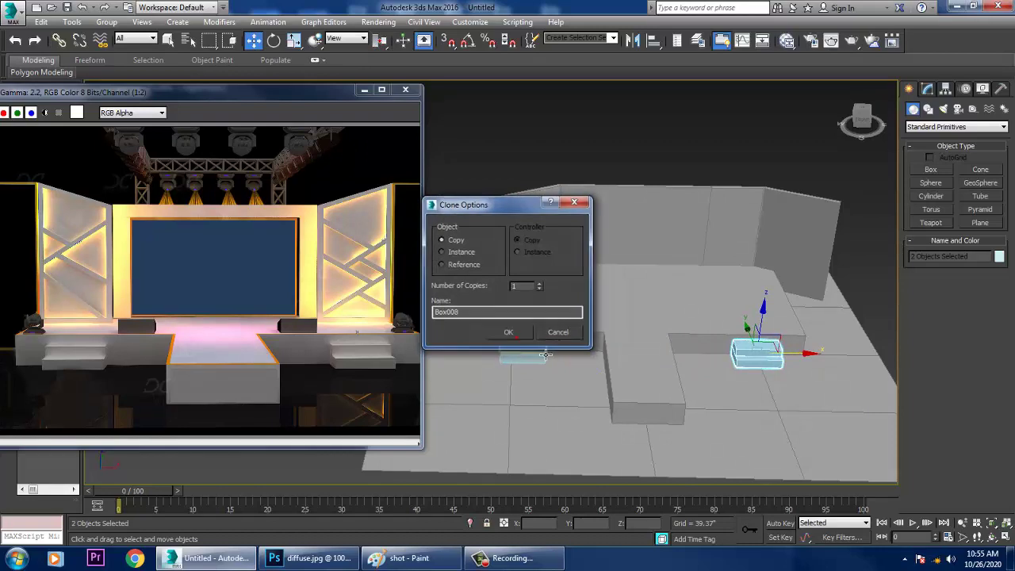
{"action": "left_click", "coordinate": [517, 337]}
{"action": "mouse_move", "coordinate": [602, 365]}
{"action": "middle_mouse_down", "text": "alt"}
{"action": "mouse_move", "coordinate": [676, 365]}
{"action": "mouse_move", "coordinate": [637, 370]}
{"action": "middle_mouse_up", "text": "alt"}
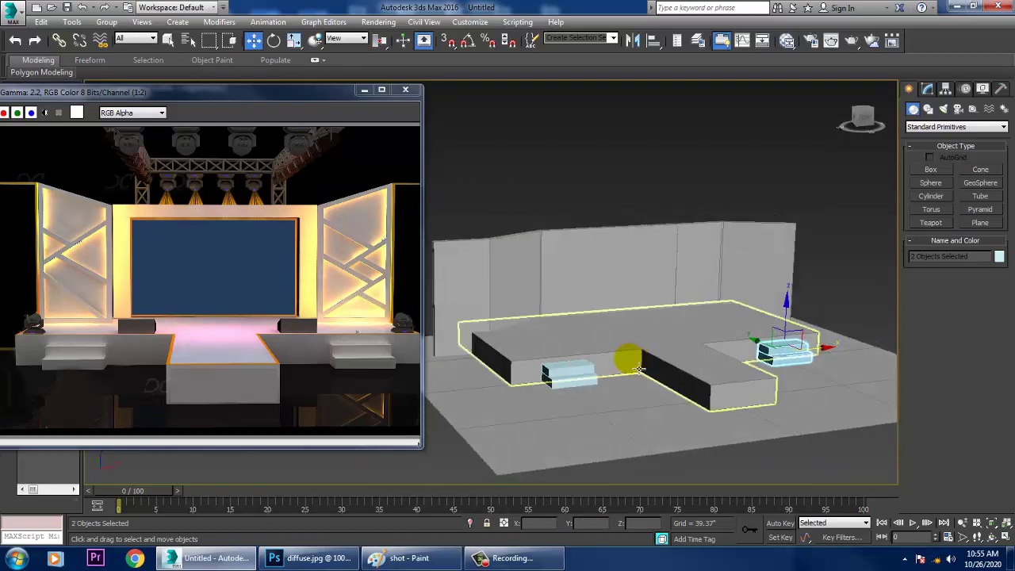
{"action": "scroll", "coordinate": [639, 370], "scroll_direction": "up", "scroll_amount": 3}
Save the scene as stage_1 in a new Desktop folder named stage.
{"action": "key", "text": "ctrl+s"}
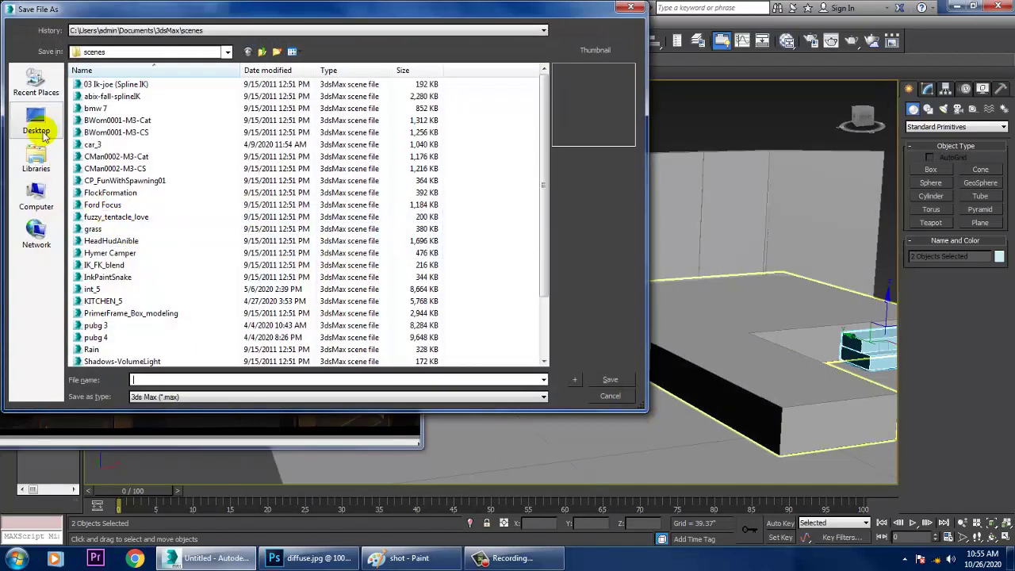
{"action": "left_click", "coordinate": [36, 120]}
{"action": "left_click", "coordinate": [276, 53]}
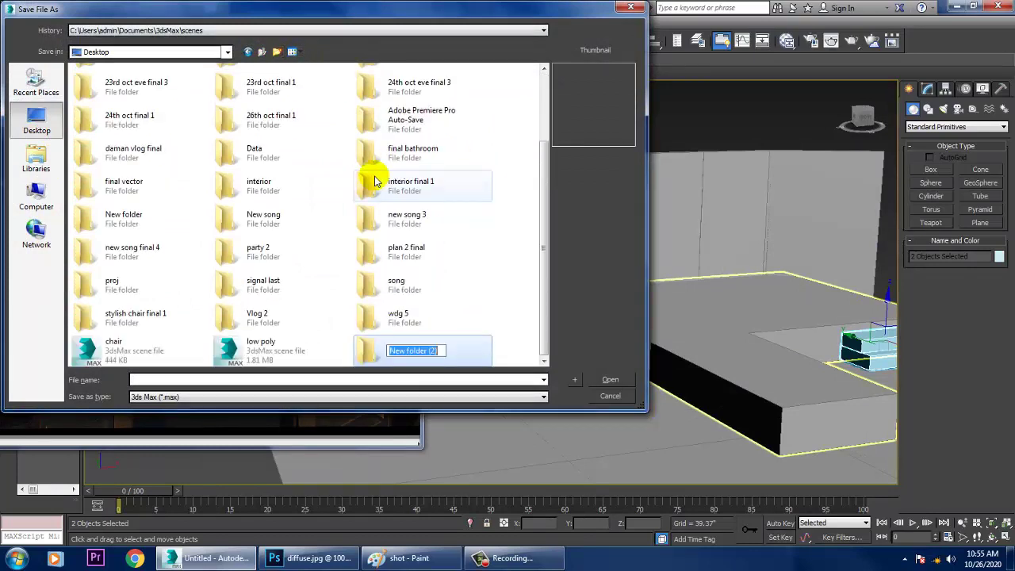
{"action": "type", "text": "stage"}
{"action": "key", "text": "Return"}
{"action": "key", "text": "Return"}
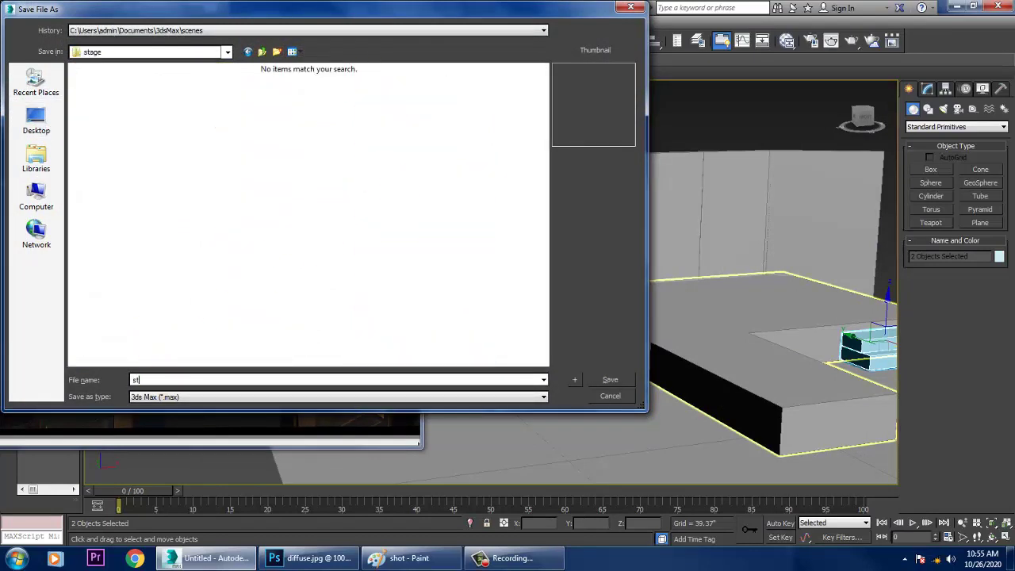
{"action": "key", "text": "Return"}
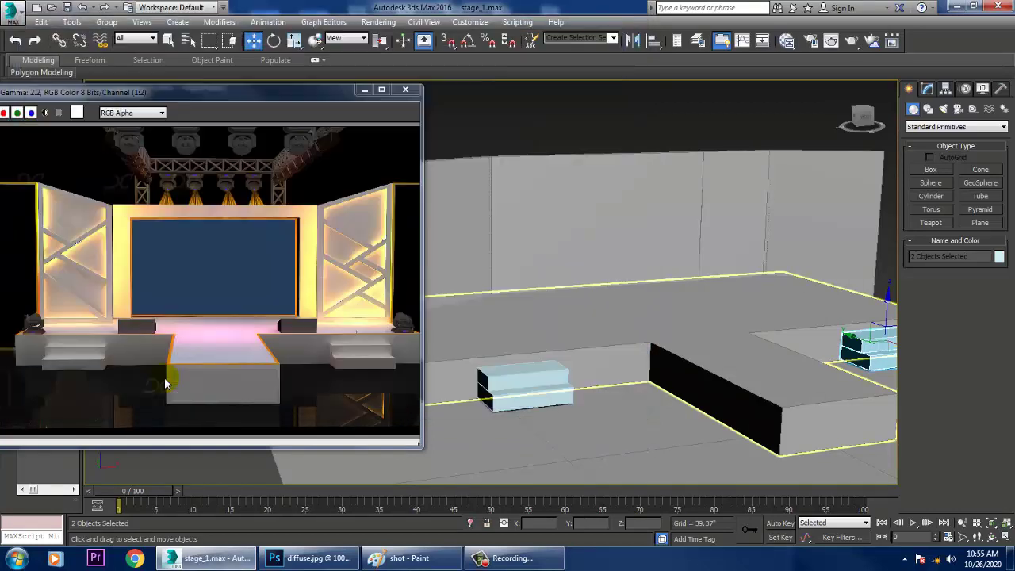
Examine the screen and side panels in the reference image against the modelled back wall.
{"action": "mouse_move", "coordinate": [663, 309]}
{"action": "middle_mouse_down", "text": "alt"}
{"action": "mouse_move", "coordinate": [674, 290]}
{"action": "mouse_move", "coordinate": [671, 299]}
{"action": "middle_mouse_up", "text": "alt"}
{"action": "left_click", "coordinate": [630, 265]}
{"action": "middle_click_drag", "start_coordinate": [630, 265], "coordinate": [670, 347], "text": "alt"}
{"action": "scroll", "coordinate": [103, 290], "scroll_direction": "up", "scroll_amount": 1}
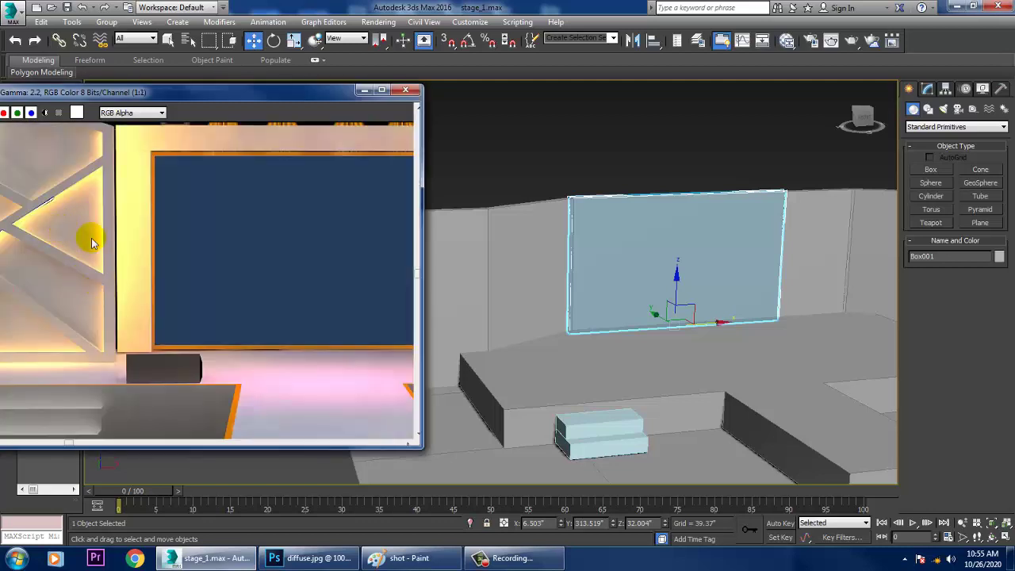
{"action": "middle_click_drag", "start_coordinate": [91, 241], "coordinate": [116, 276]}
{"action": "middle_click_drag", "start_coordinate": [684, 287], "coordinate": [665, 306], "text": "alt"}
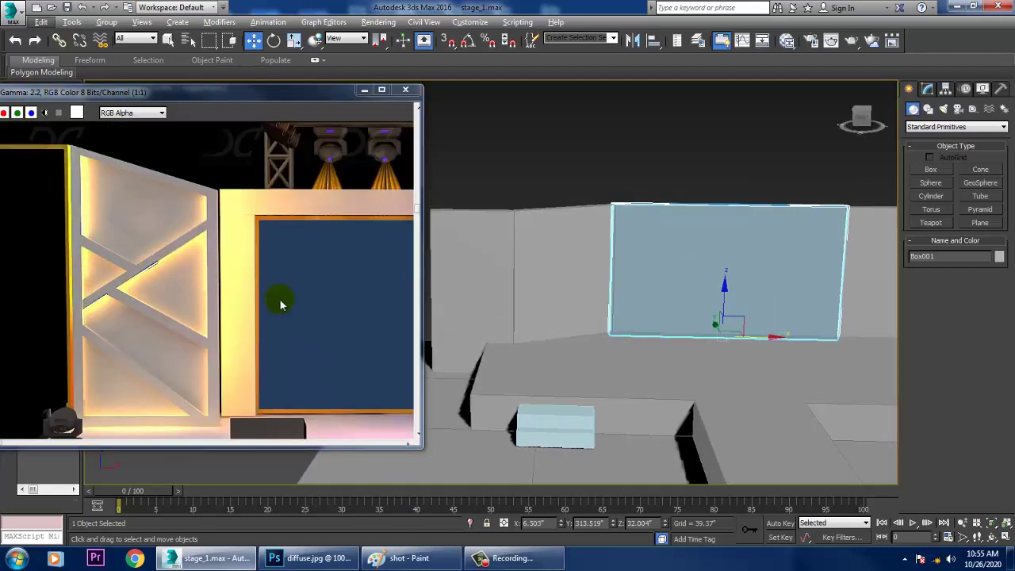
{"action": "scroll", "coordinate": [239, 300], "scroll_direction": "down", "scroll_amount": 2}
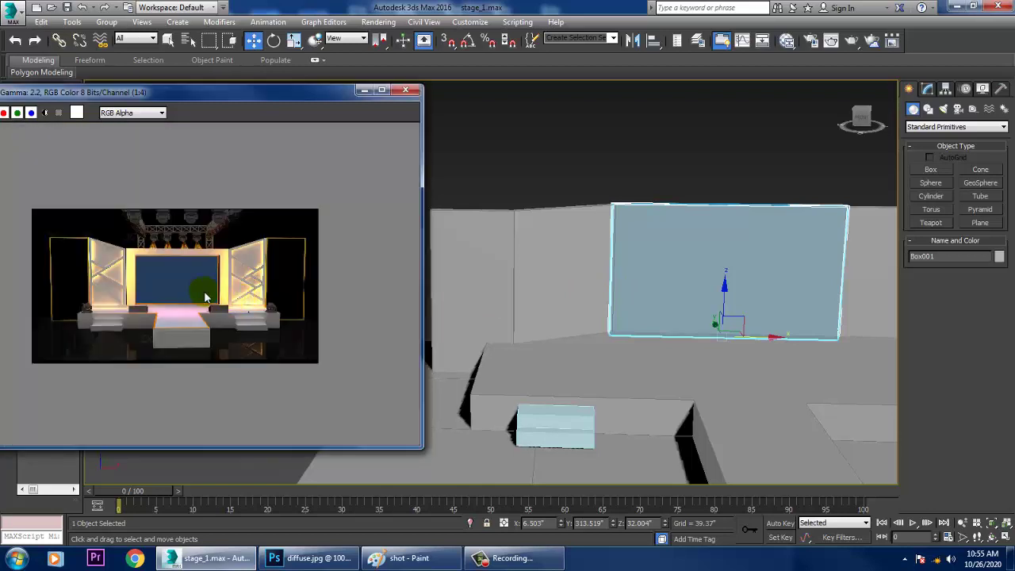
{"action": "scroll", "coordinate": [219, 292], "scroll_direction": "up", "scroll_amount": 1}
{"action": "middle_click_drag", "start_coordinate": [694, 208], "coordinate": [696, 257], "text": "alt"}
Copy the angled side panel beside the central screen panel forward along Y by about 175 inches towards the stage's front edge.
{"action": "key", "text": "alt+w"}
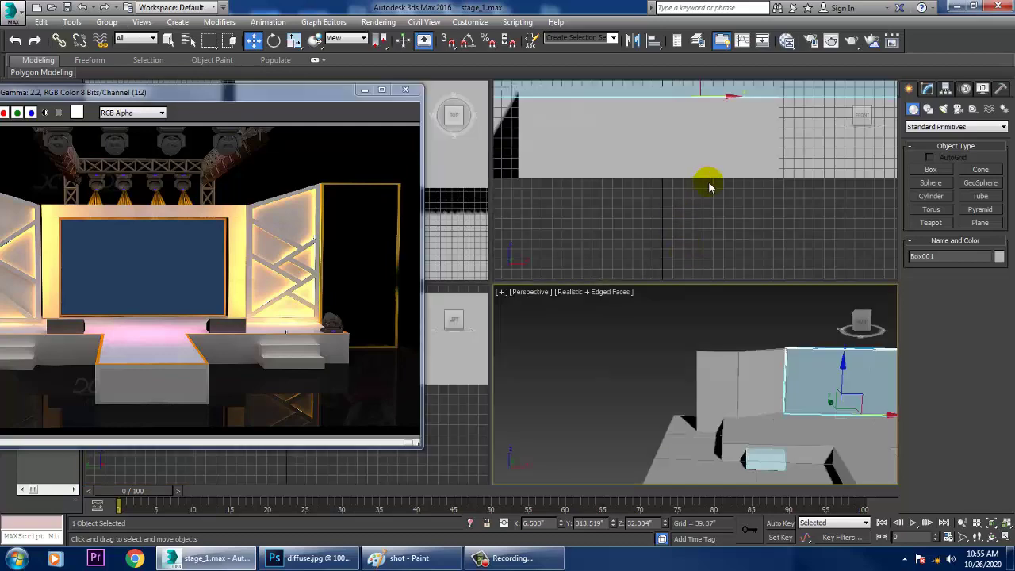
{"action": "key", "text": "alt+w"}
{"action": "middle_click_drag", "start_coordinate": [719, 191], "coordinate": [735, 307]}
{"action": "scroll", "coordinate": [690, 207], "scroll_direction": "down", "scroll_amount": 4}
{"action": "scroll", "coordinate": [698, 269], "scroll_direction": "down", "scroll_amount": 6}
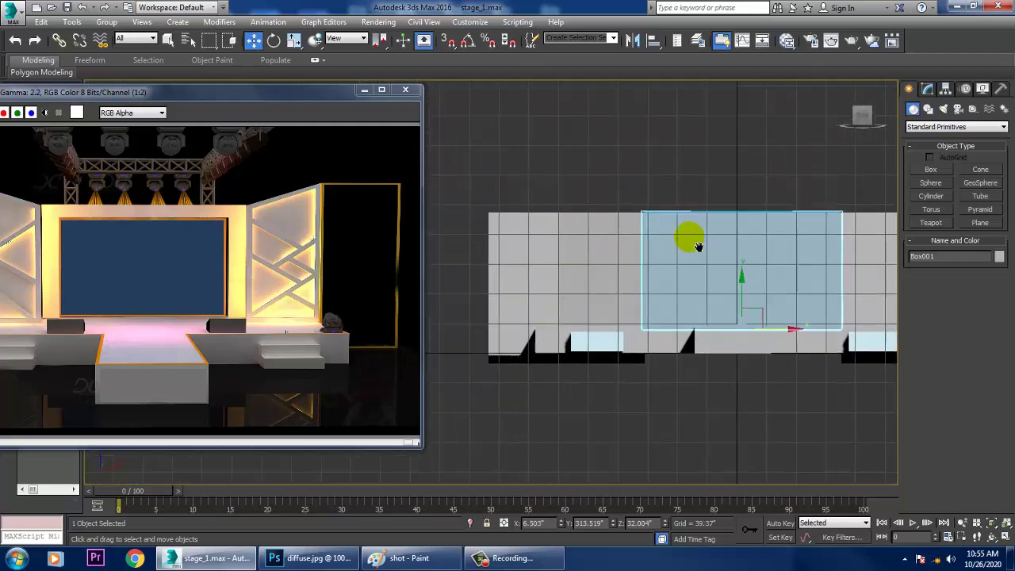
{"action": "left_click", "coordinate": [624, 273]}
{"action": "key", "text": "alt+w"}
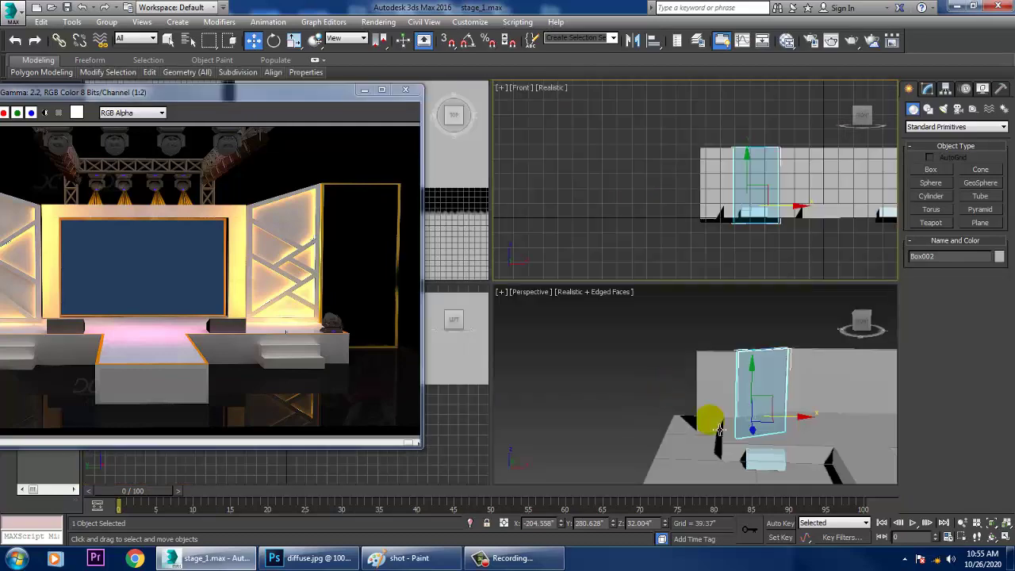
{"action": "key", "text": "alt+w"}
{"action": "middle_click_drag", "start_coordinate": [730, 421], "coordinate": [445, 270], "text": "alt"}
{"action": "left_click_drag", "start_coordinate": [444, 267], "coordinate": [553, 378], "text": "shift"}
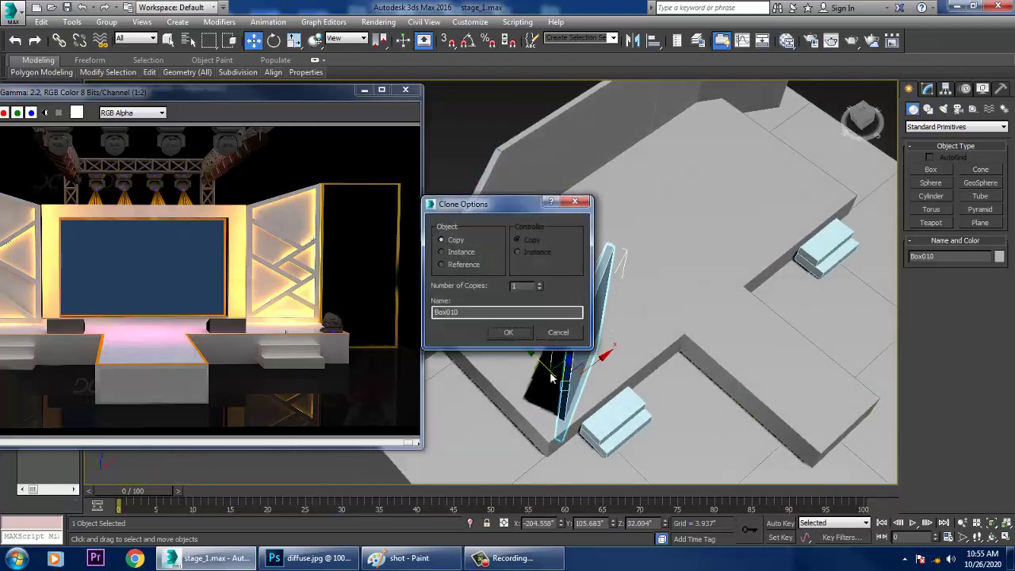
{"action": "left_click", "coordinate": [511, 334]}
Rotate the copied panel about Z until it lies roughly parallel to the stage's front edge.
{"action": "key", "text": "e"}
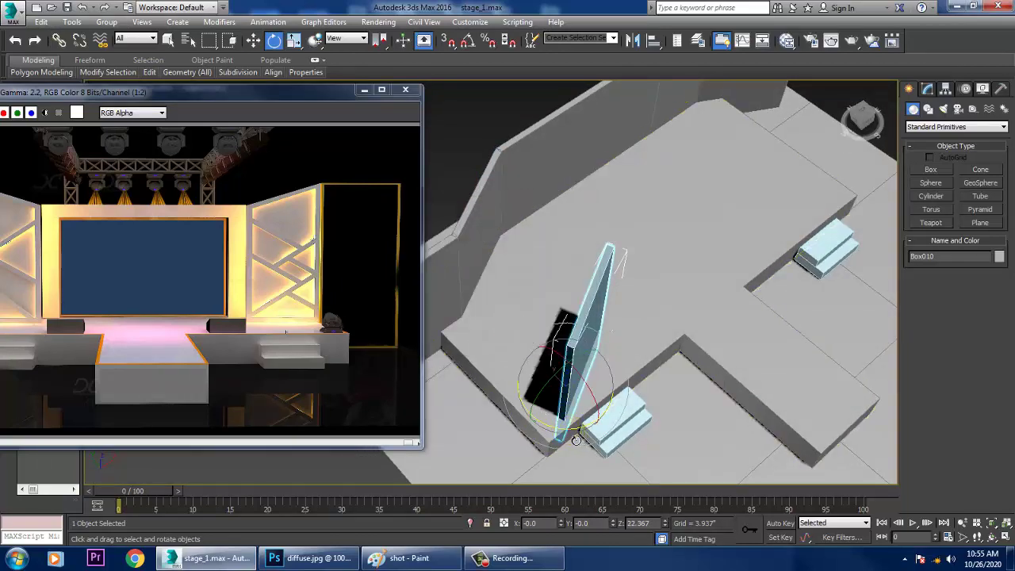
{"action": "left_click_drag", "start_coordinate": [577, 440], "coordinate": [536, 436]}
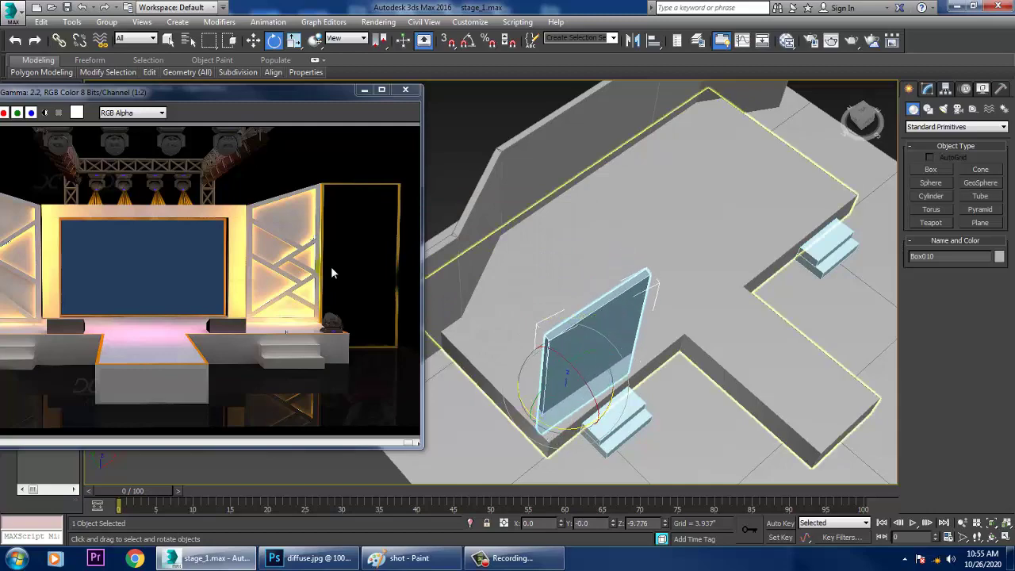
{"action": "key", "text": "alt+w"}
{"action": "right_click", "coordinate": [463, 236]}
{"action": "key", "text": "alt+w"}
{"action": "scroll", "coordinate": [603, 182], "scroll_direction": "up", "scroll_amount": 3}
{"action": "middle_click_drag", "start_coordinate": [603, 182], "coordinate": [523, 223]}
{"action": "scroll", "coordinate": [525, 224], "scroll_direction": "down", "scroll_amount": 5}
{"action": "middle_click_drag", "start_coordinate": [592, 247], "coordinate": [624, 266]}
{"action": "left_click_drag", "start_coordinate": [569, 302], "coordinate": [562, 297]}
Set the copied panel's Z rotation to 0 and turn it freehand until it runs straight along X.
{"action": "left_click", "coordinate": [624, 438]}
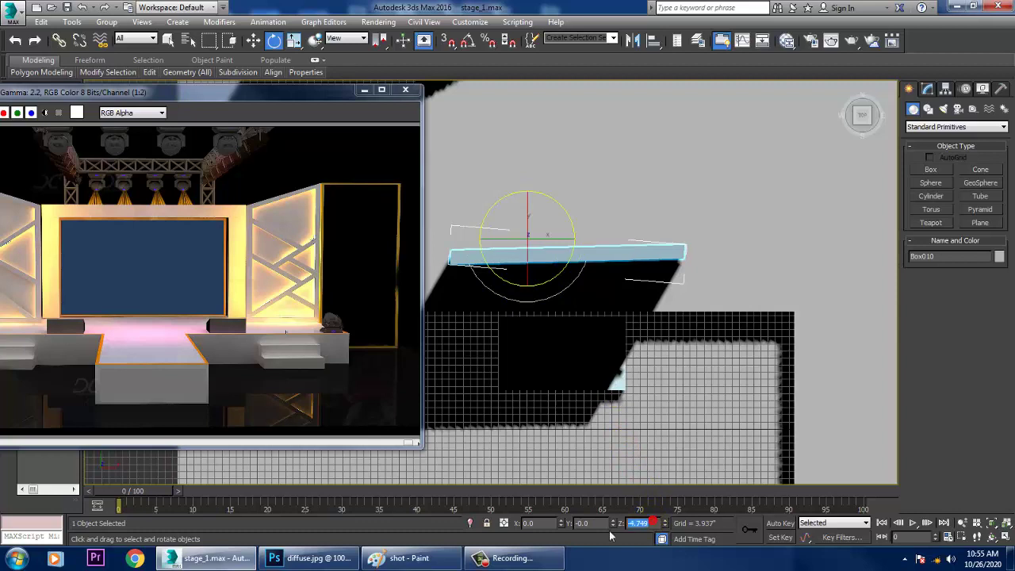
{"action": "type", "text": "5"}
{"action": "key", "text": "Return"}
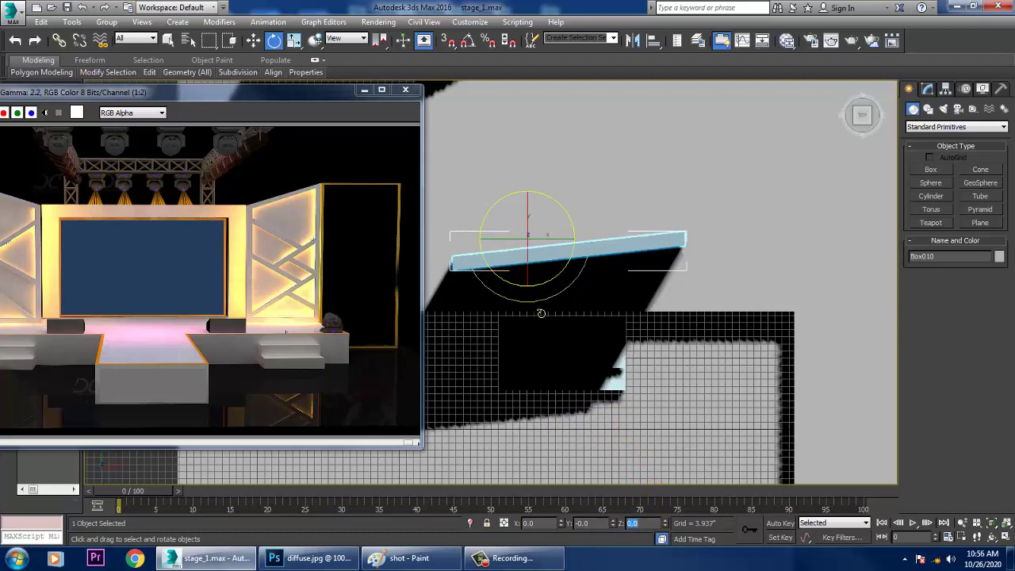
{"action": "mouse_move", "coordinate": [564, 306]}
{"action": "left_mouse_down"}
{"action": "mouse_move", "coordinate": [544, 302]}
{"action": "mouse_move", "coordinate": [553, 304]}
{"action": "left_mouse_up"}
Select the vertices at each end of the copied panel and scale them along X to square off both ends.
{"action": "key", "text": "1"}
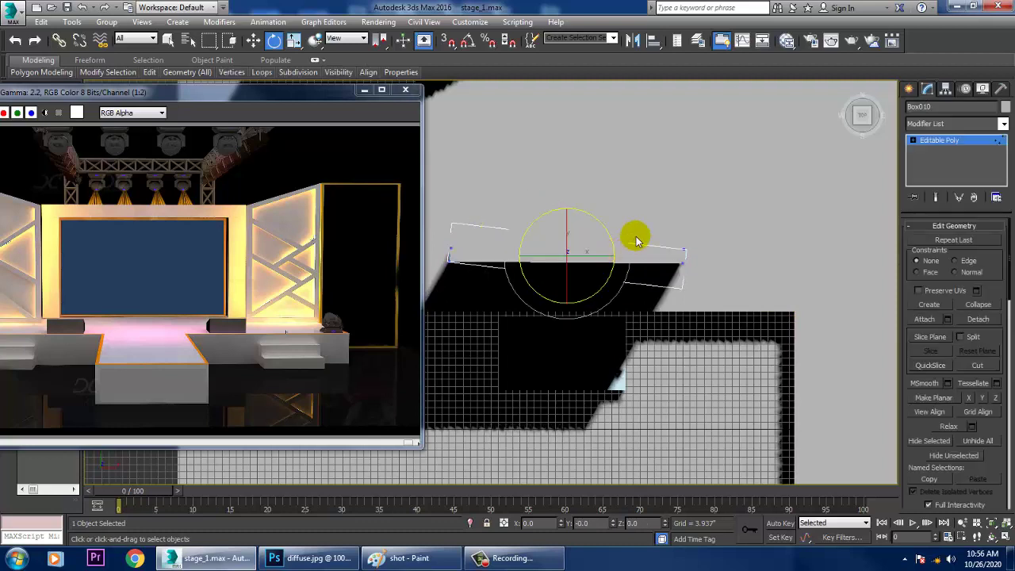
{"action": "left_click_drag", "start_coordinate": [754, 353], "coordinate": [754, 353]}
{"action": "key", "text": "w"}
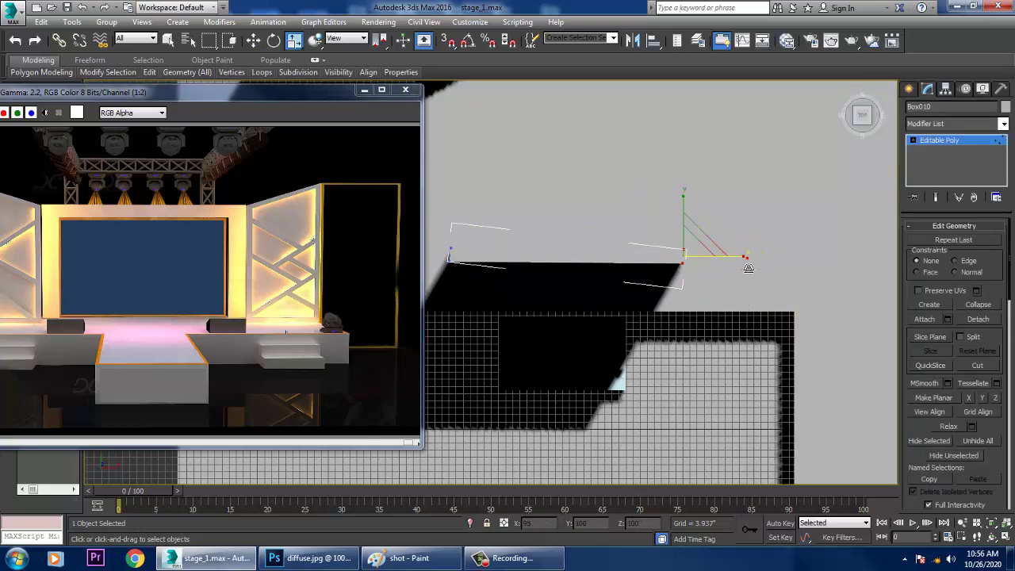
{"action": "left_click", "coordinate": [747, 260]}
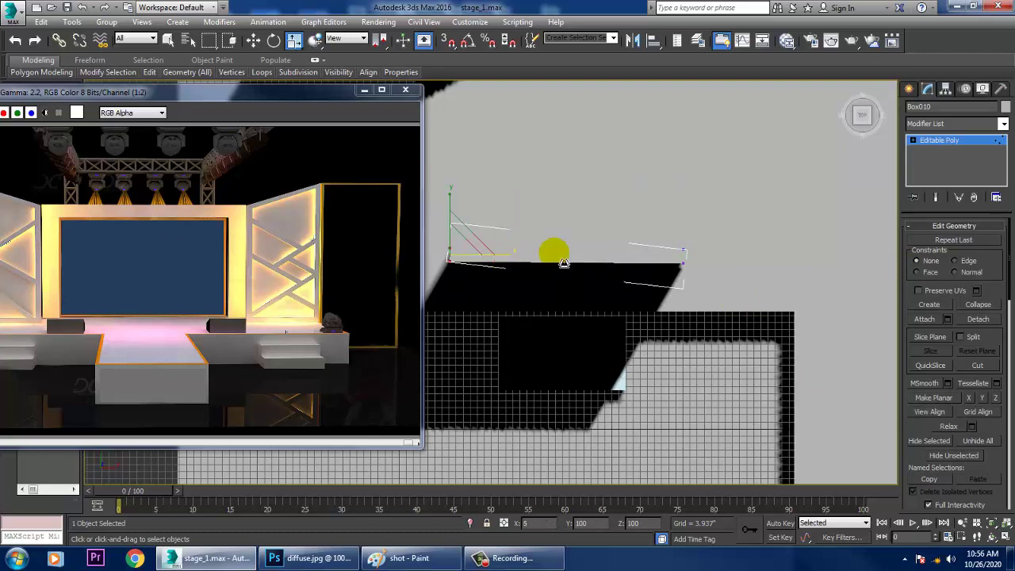
{"action": "key", "text": "w"}
{"action": "left_click", "coordinate": [944, 124]}
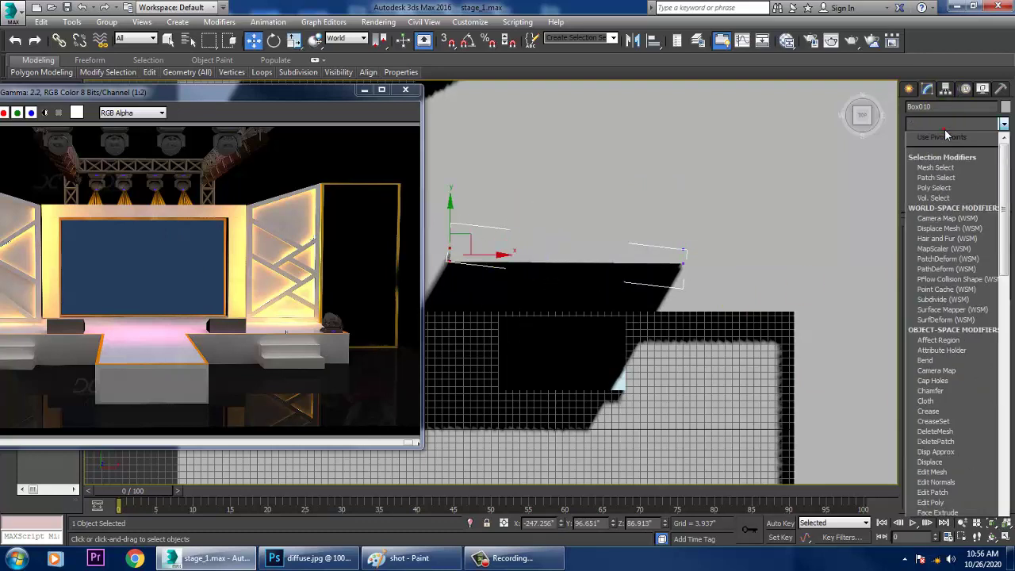
{"action": "left_click", "coordinate": [786, 156]}
{"action": "left_click", "coordinate": [937, 141]}
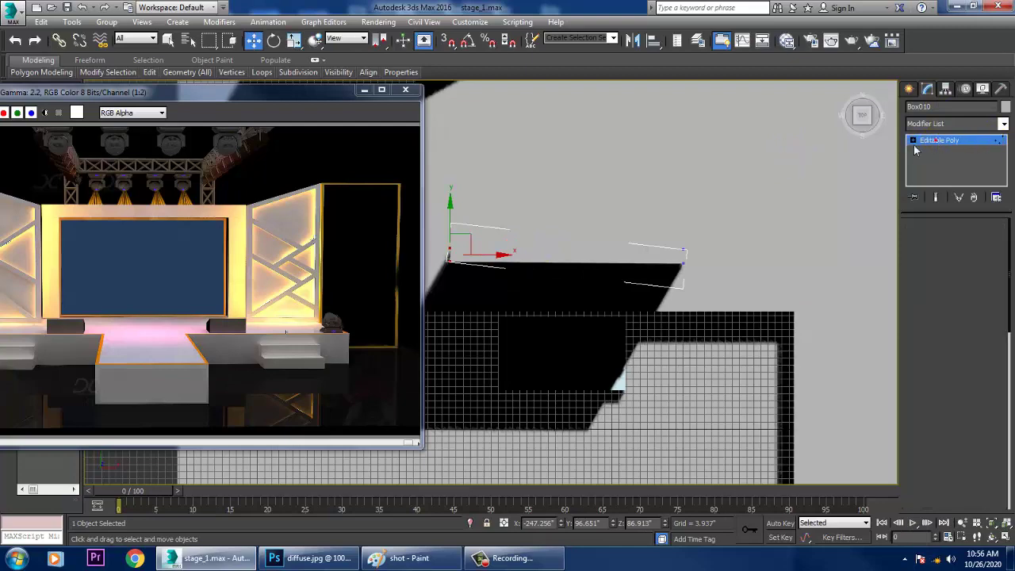
Move the copied panel about 295 inches along negative X so that it stands clear of the stage.
{"action": "key", "text": "alt+w"}
{"action": "key", "text": "alt+w"}
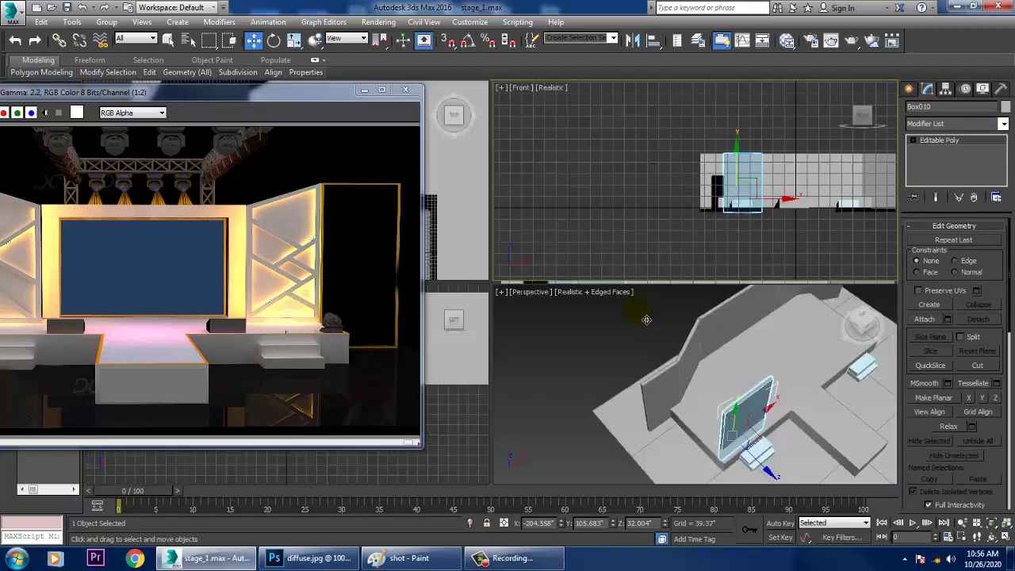
{"action": "middle_click_drag", "start_coordinate": [775, 394], "coordinate": [673, 328], "text": "alt"}
{"action": "key", "text": "alt+w"}
{"action": "key", "text": "alt+w"}
{"action": "key", "text": "alt+w"}
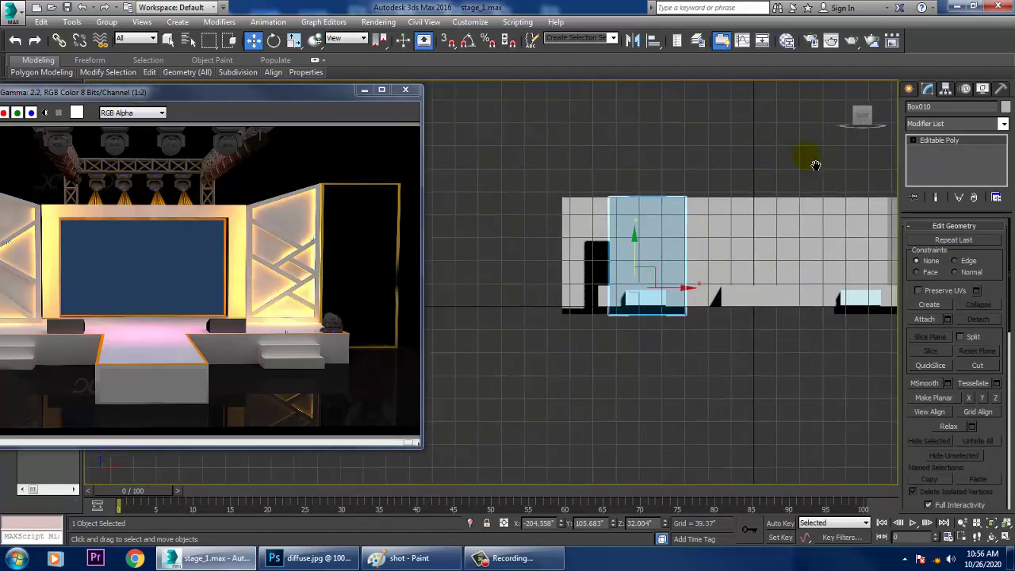
{"action": "scroll", "coordinate": [563, 256], "scroll_direction": "up", "scroll_amount": 3}
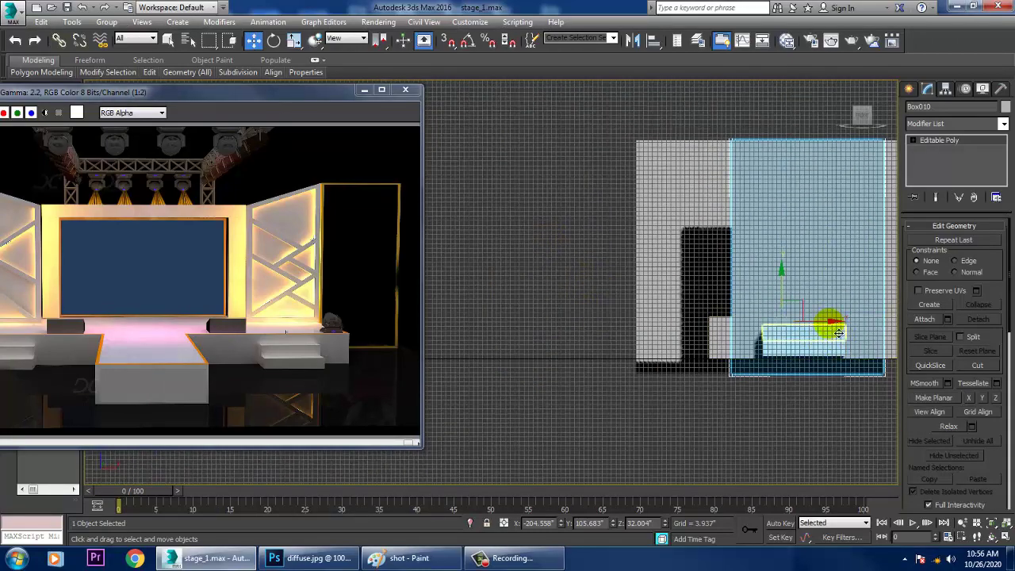
{"action": "left_click_drag", "start_coordinate": [829, 323], "coordinate": [488, 322]}
{"action": "middle_click_drag", "start_coordinate": [605, 274], "coordinate": [706, 293]}
{"action": "scroll", "coordinate": [682, 292], "scroll_direction": "up", "scroll_amount": 2}
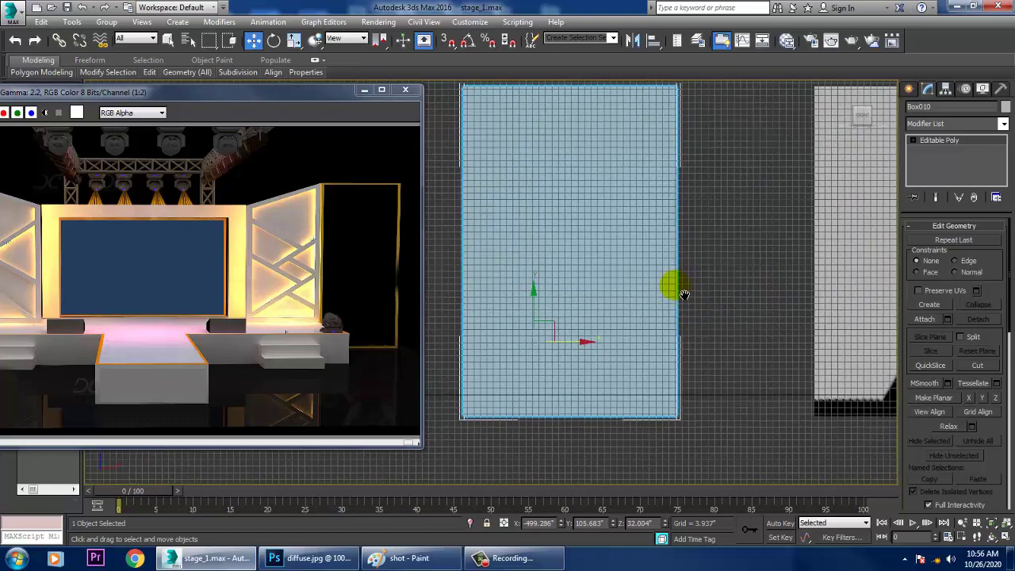
Draw a rectangle spline about 199 by 128 inches over the outline of the copied panel in the front view.
{"action": "left_click", "coordinate": [910, 88]}
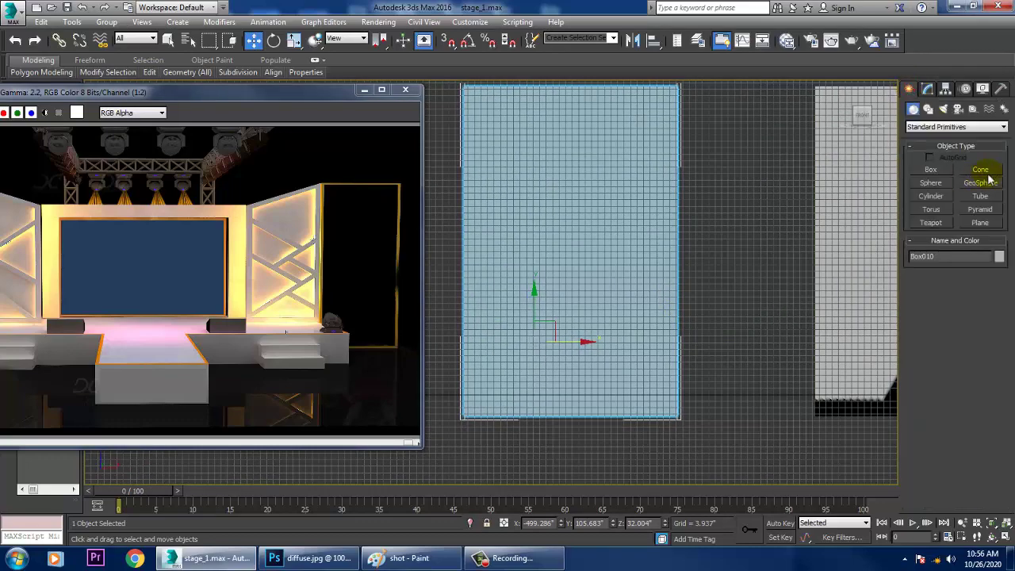
{"action": "left_click", "coordinate": [928, 109]}
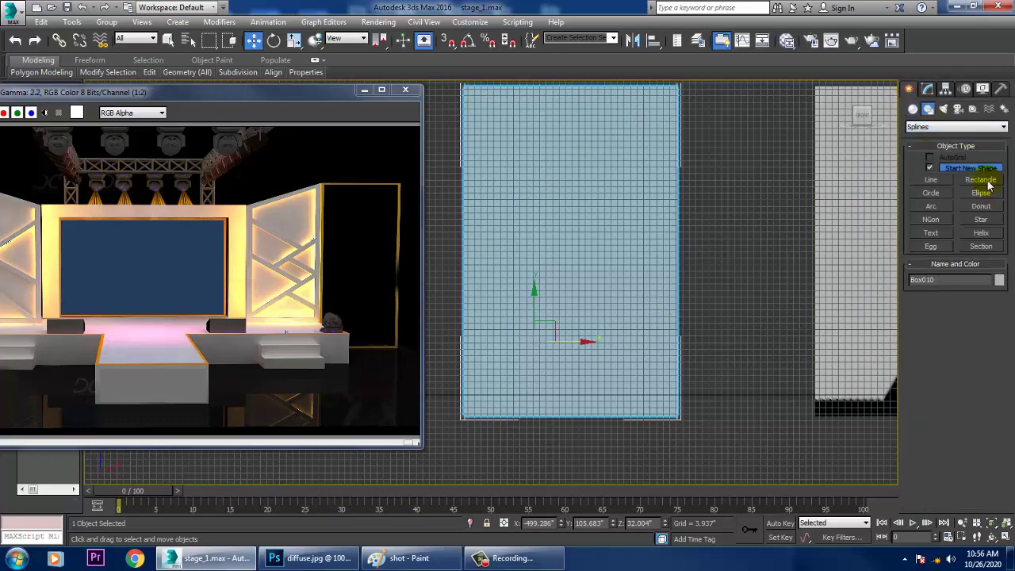
{"action": "left_click", "coordinate": [983, 181]}
{"action": "middle_click_drag", "start_coordinate": [496, 99], "coordinate": [517, 113]}
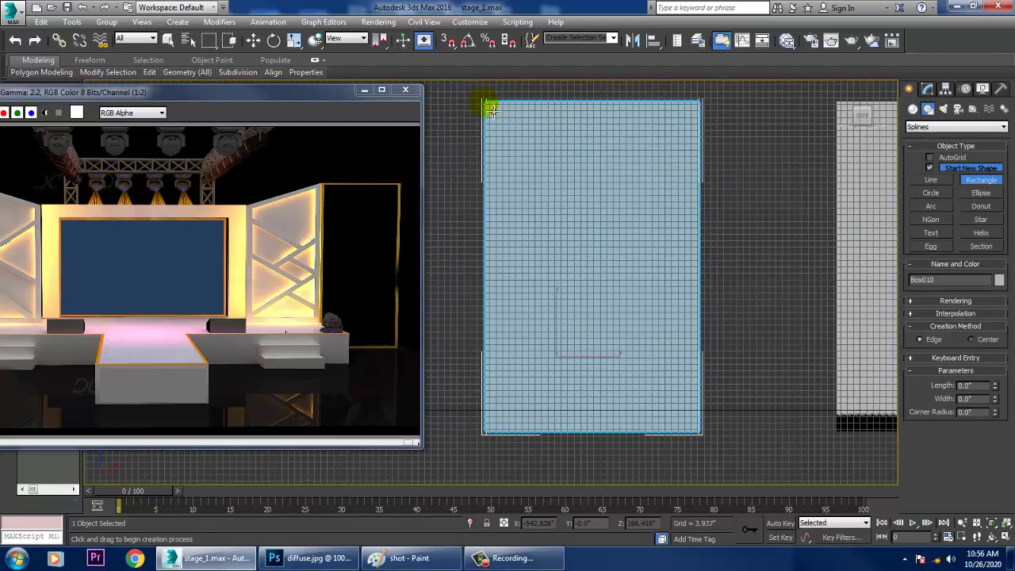
{"action": "left_click_drag", "start_coordinate": [485, 105], "coordinate": [696, 431]}
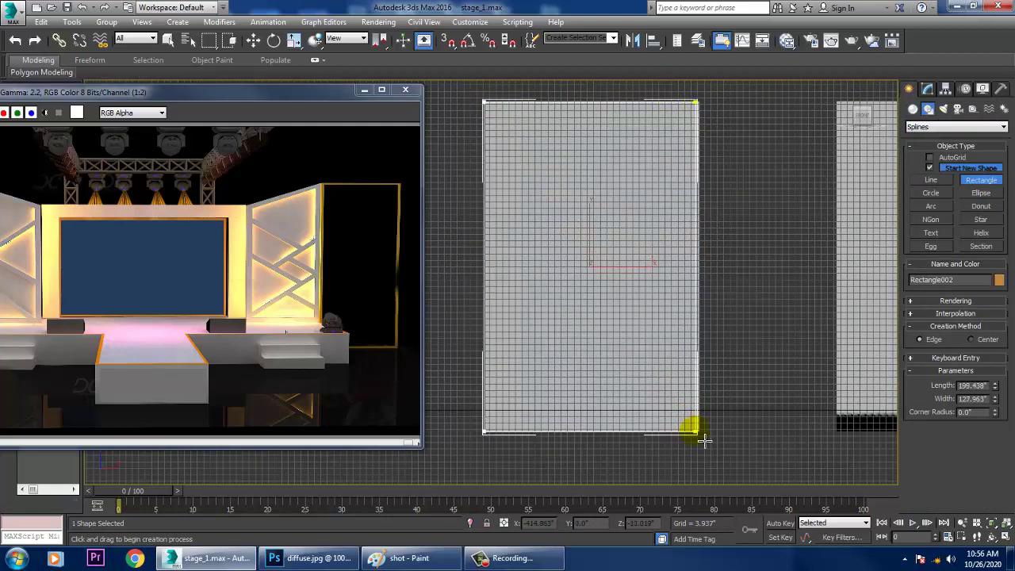
{"action": "right_click", "coordinate": [705, 434]}
Make the rectangle spline visible as solid geometry in the viewport with a rectangular cross-section.
{"action": "key", "text": "alt+w"}
{"action": "right_click", "coordinate": [731, 441]}
{"action": "key", "text": "alt+w"}
{"action": "scroll", "coordinate": [705, 412], "scroll_direction": "down", "scroll_amount": 5}
{"action": "middle_click_drag", "start_coordinate": [679, 381], "coordinate": [705, 369], "text": "alt"}
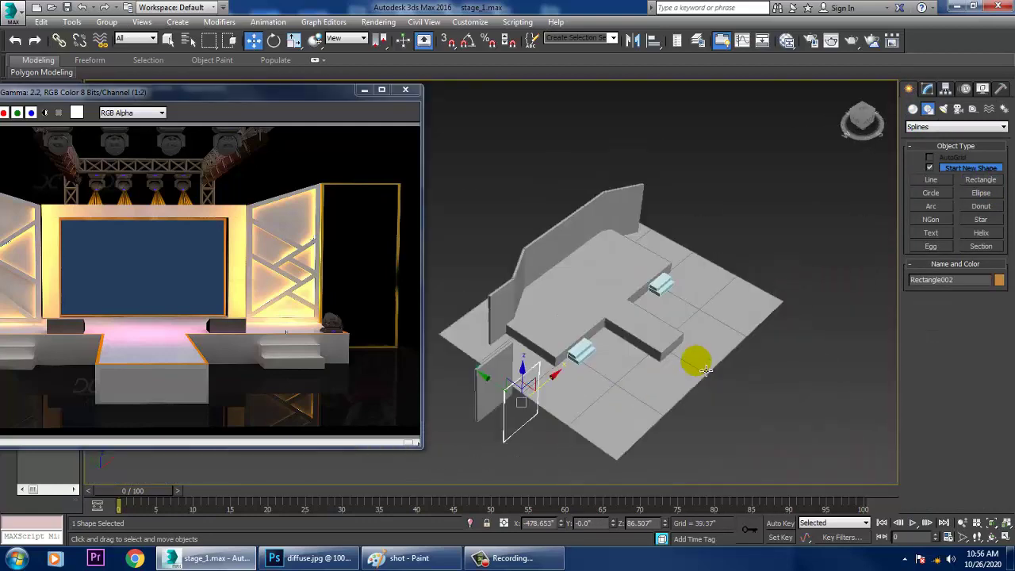
{"action": "middle_click_drag", "start_coordinate": [632, 410], "coordinate": [635, 377]}
{"action": "scroll", "coordinate": [634, 376], "scroll_direction": "up", "scroll_amount": 6}
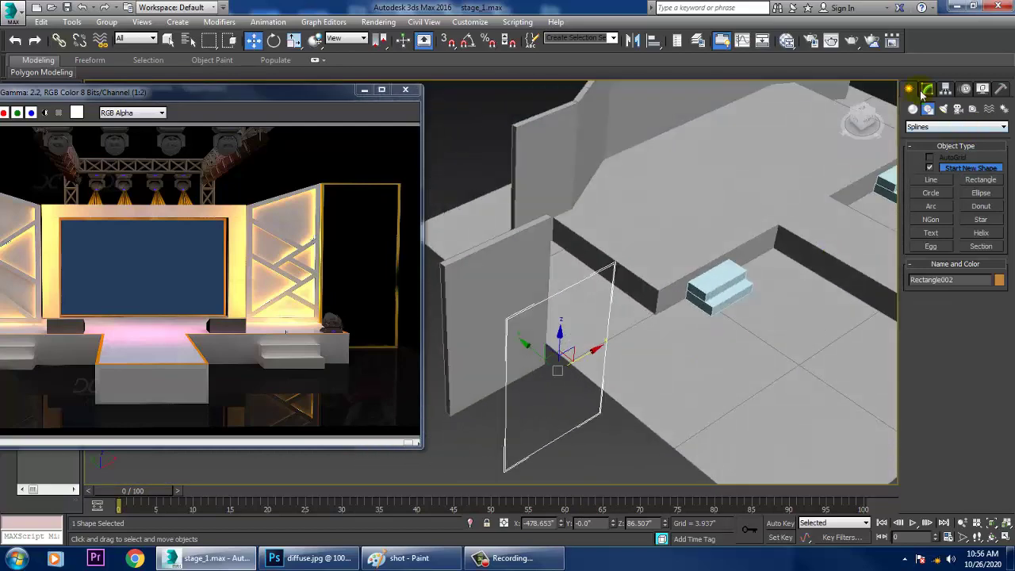
{"action": "left_click", "coordinate": [926, 90]}
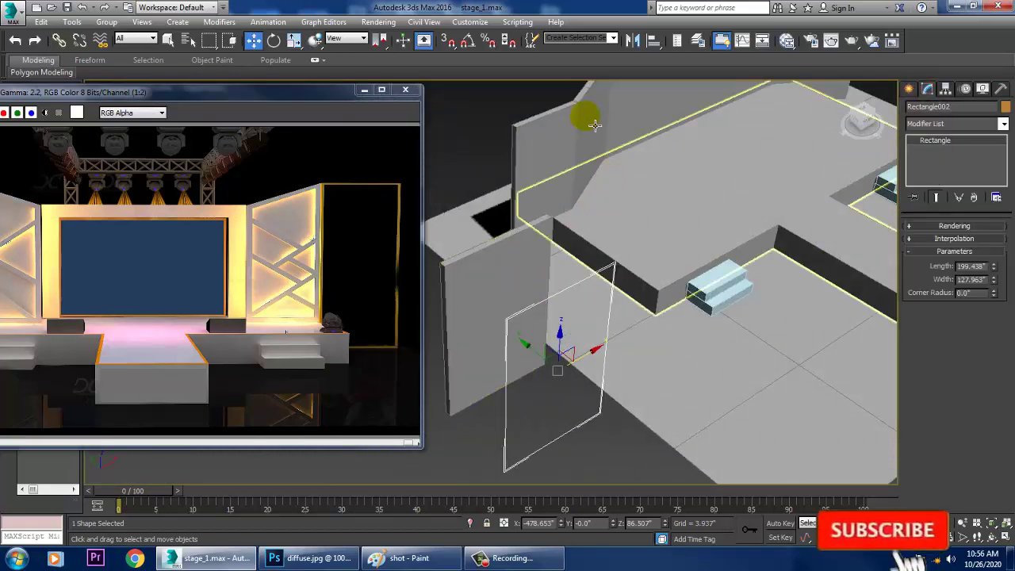
{"action": "left_click", "coordinate": [953, 226]}
{"action": "left_click", "coordinate": [946, 247]}
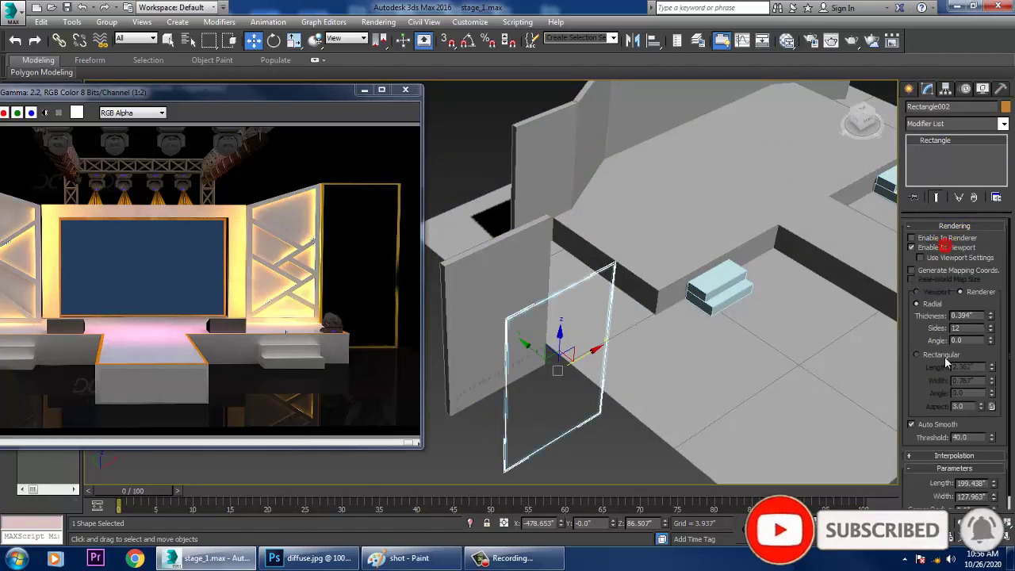
{"action": "left_click", "coordinate": [944, 358]}
Set the frame's rectangular cross-section to about 5.425 inches long and 5.969 inches wide.
{"action": "scroll", "coordinate": [602, 318], "scroll_direction": "up", "scroll_amount": 4}
{"action": "middle_click_drag", "start_coordinate": [626, 317], "coordinate": [656, 279], "text": "alt"}
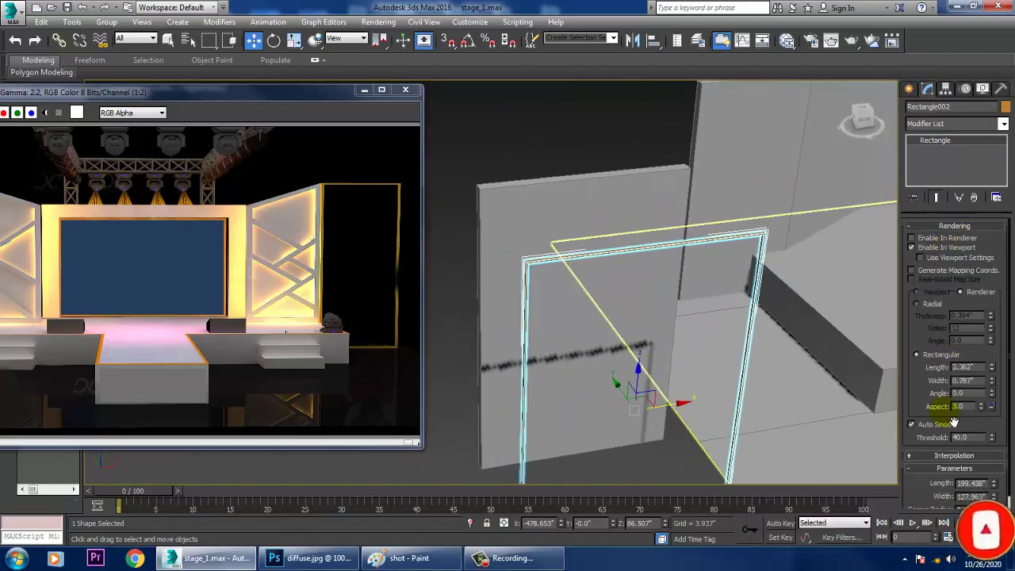
{"action": "left_click_drag", "start_coordinate": [994, 383], "coordinate": [944, 506]}
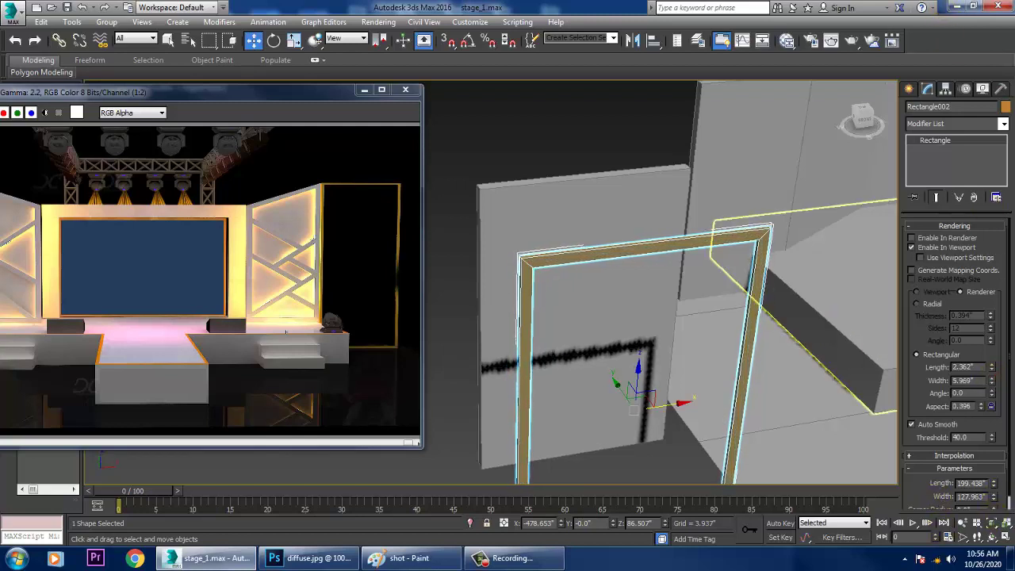
{"action": "left_click_drag", "start_coordinate": [991, 369], "coordinate": [994, 260]}
{"action": "middle_click_drag", "start_coordinate": [853, 304], "coordinate": [935, 310], "text": "alt"}
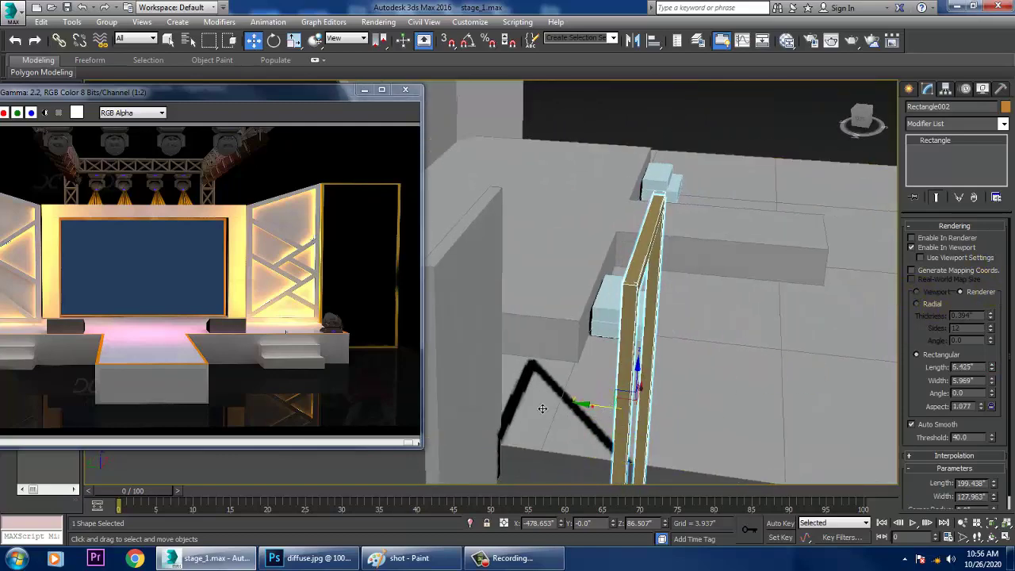
Move the rectangular frame about 91 inches along Y so it sits against the face of the copied panel.
{"action": "left_click_drag", "start_coordinate": [591, 405], "coordinate": [432, 397]}
{"action": "middle_click_drag", "start_coordinate": [732, 241], "coordinate": [616, 252], "text": "alt"}
{"action": "middle_click_drag", "start_coordinate": [616, 252], "coordinate": [585, 363]}
{"action": "key", "text": "r"}
{"action": "left_click_drag", "start_coordinate": [608, 362], "coordinate": [610, 363]}
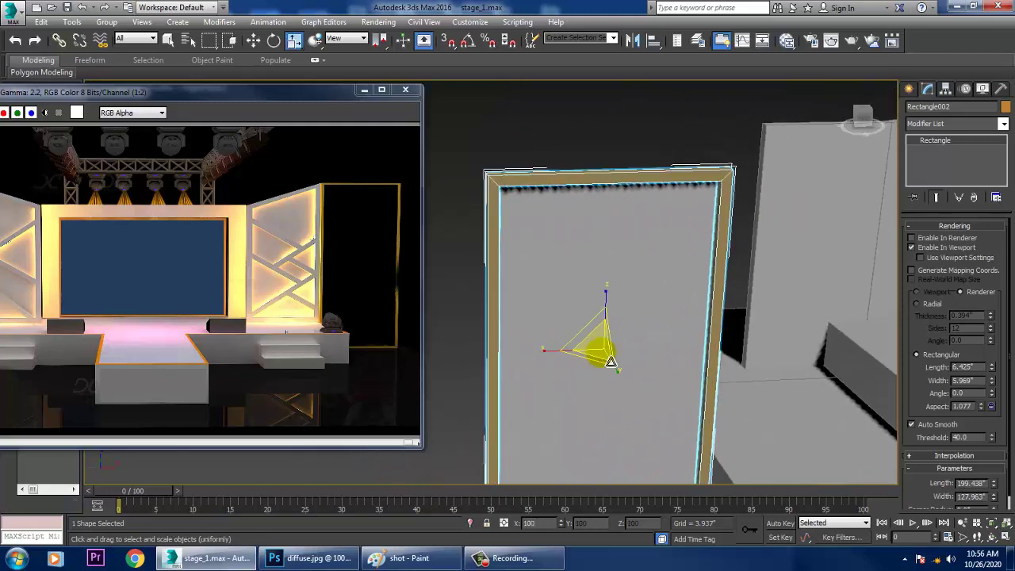
{"action": "middle_click_drag", "start_coordinate": [617, 361], "coordinate": [725, 270], "text": "alt"}
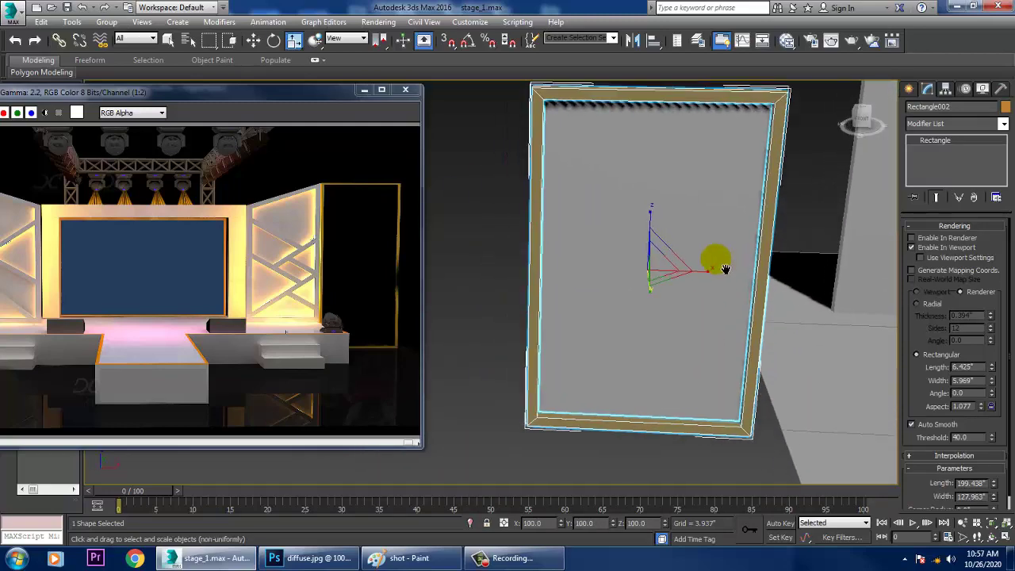
Draw a diagonal line strut in the front view from the frame's upper right side down to the middle of its left side.
{"action": "left_click_drag", "start_coordinate": [188, 93], "coordinate": [249, 91]}
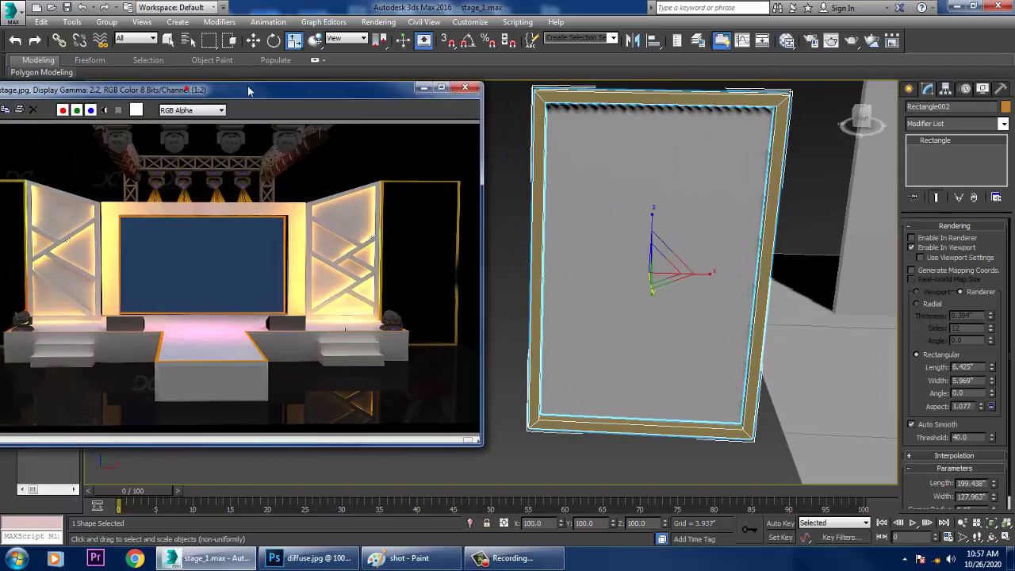
{"action": "key", "text": "alt+w"}
{"action": "key", "text": "alt+w"}
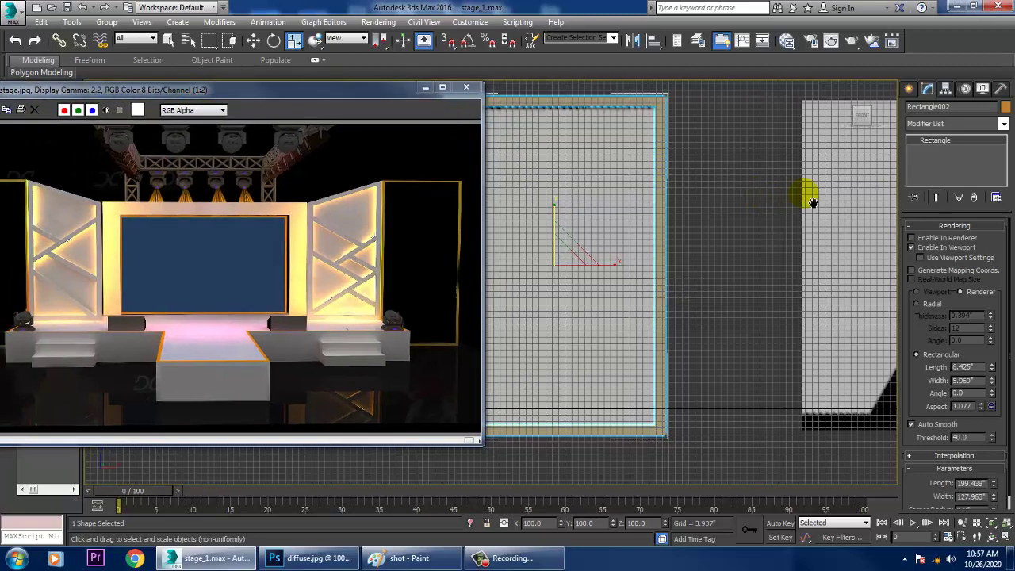
{"action": "key", "text": "w"}
{"action": "left_click", "coordinate": [909, 90]}
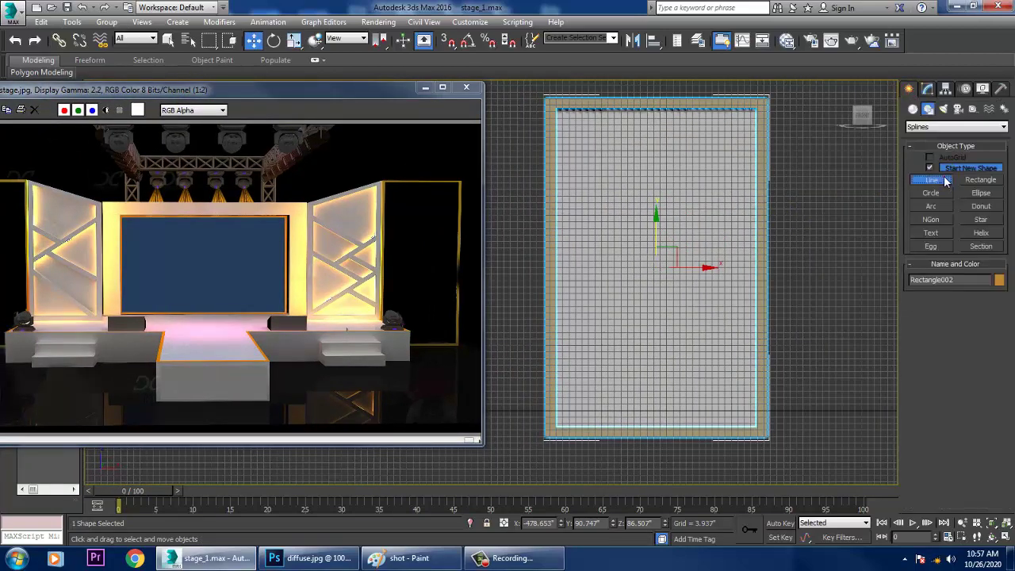
{"action": "left_click", "coordinate": [933, 180]}
{"action": "left_click", "coordinate": [761, 166]}
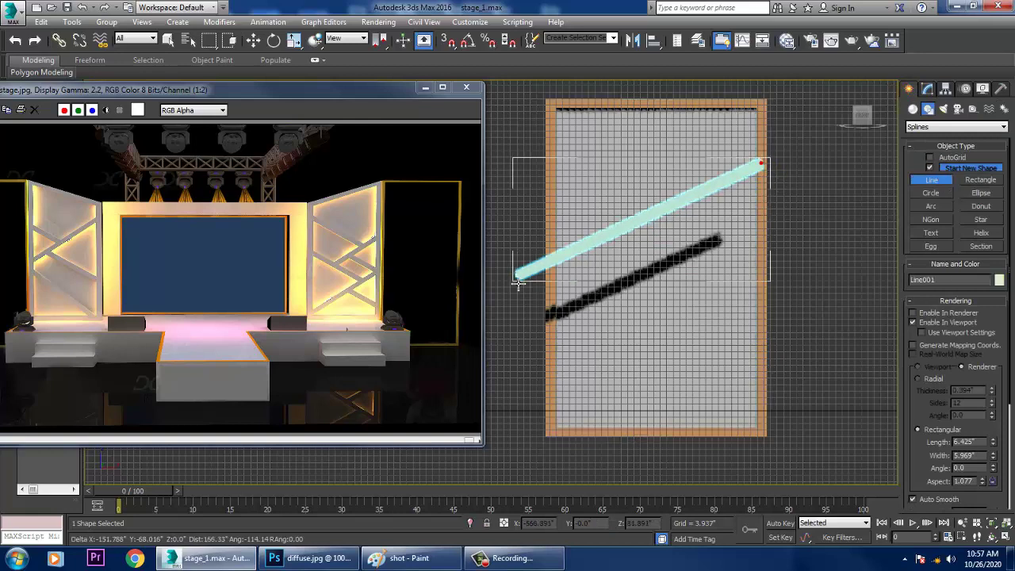
{"action": "left_click", "coordinate": [555, 270]}
{"action": "right_click", "coordinate": [555, 270]}
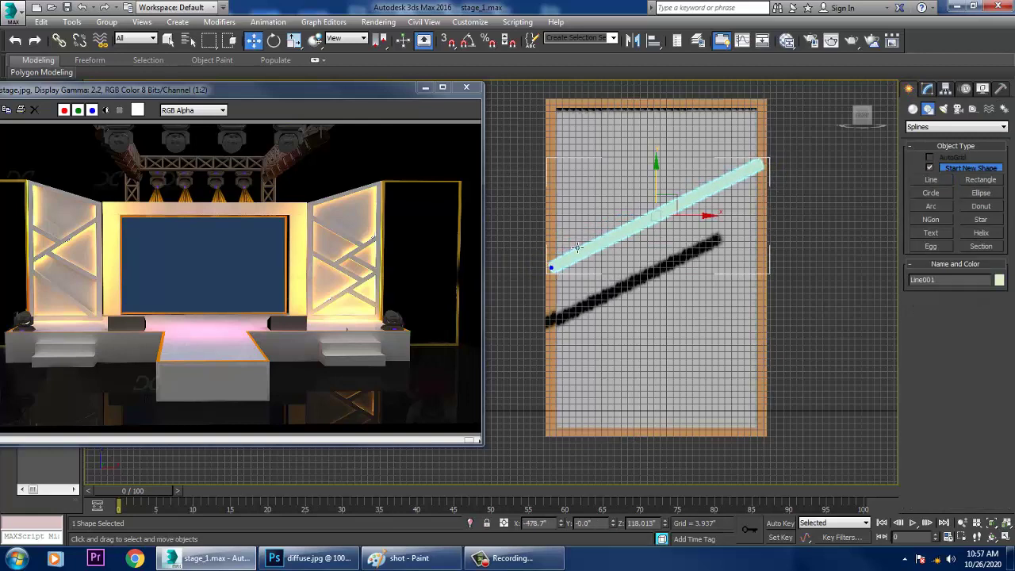
Draw a short strut from the frame's upper left side down to the first diagonal, and a longer one from that diagonal to the lower right side.
{"action": "left_click", "coordinate": [932, 180]}
{"action": "left_click", "coordinate": [561, 185]}
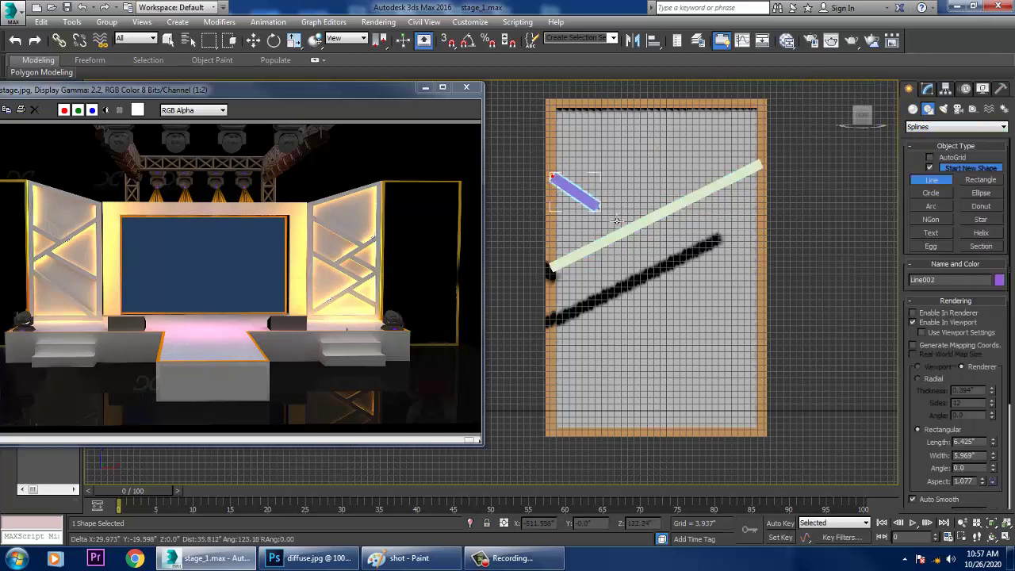
{"action": "right_click", "coordinate": [682, 247]}
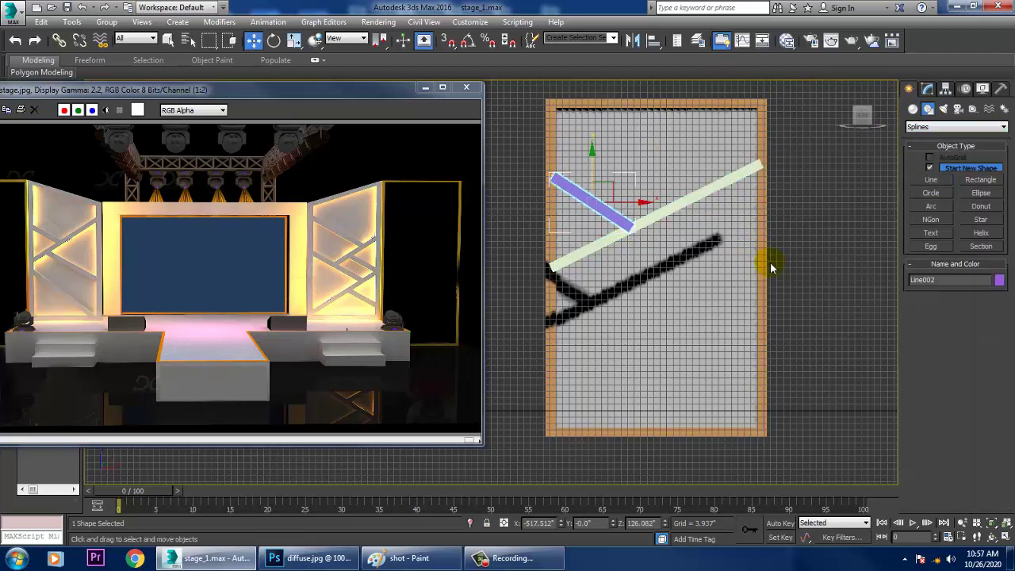
{"action": "left_click", "coordinate": [932, 180]}
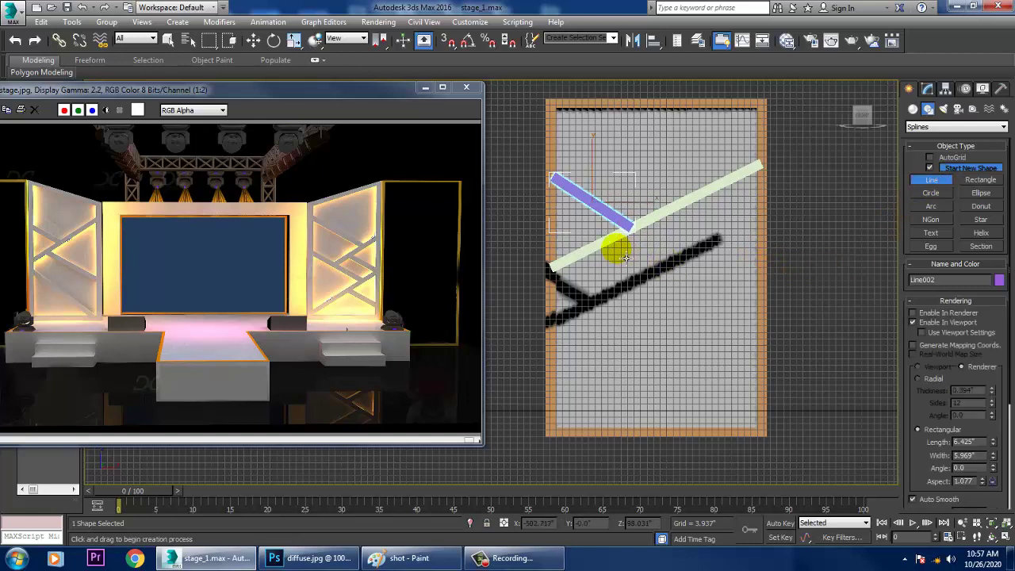
{"action": "left_click", "coordinate": [595, 250]}
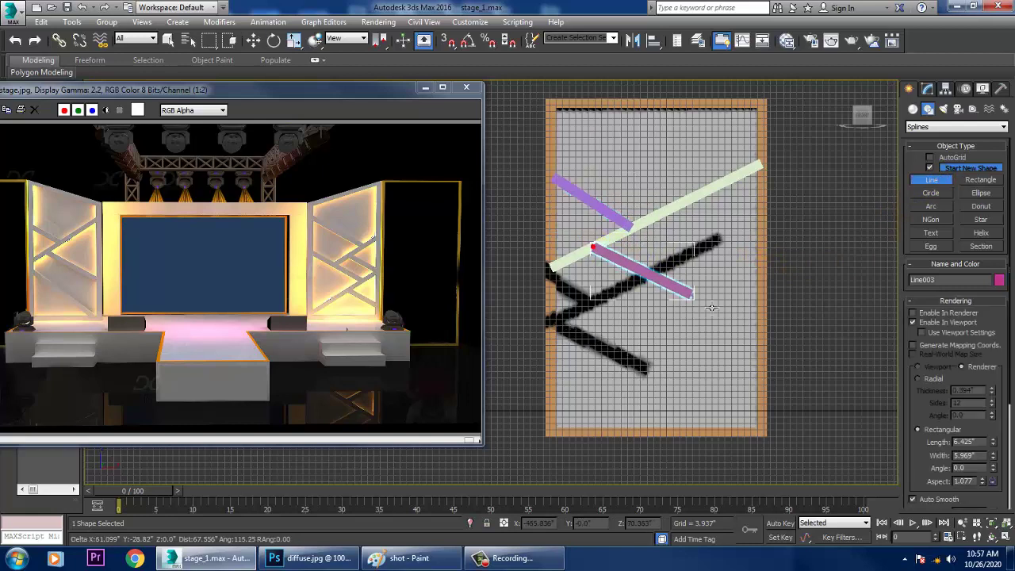
{"action": "right_click", "coordinate": [772, 347]}
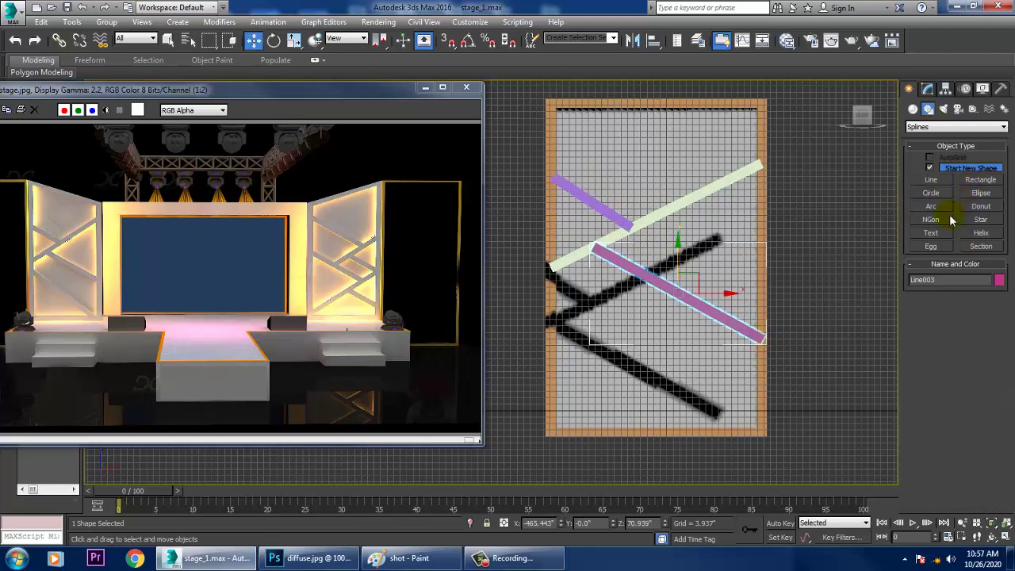
Draw a fourth diagonal strut from the middle of the frame's left side down to its lower right corner.
{"action": "left_click", "coordinate": [933, 180]}
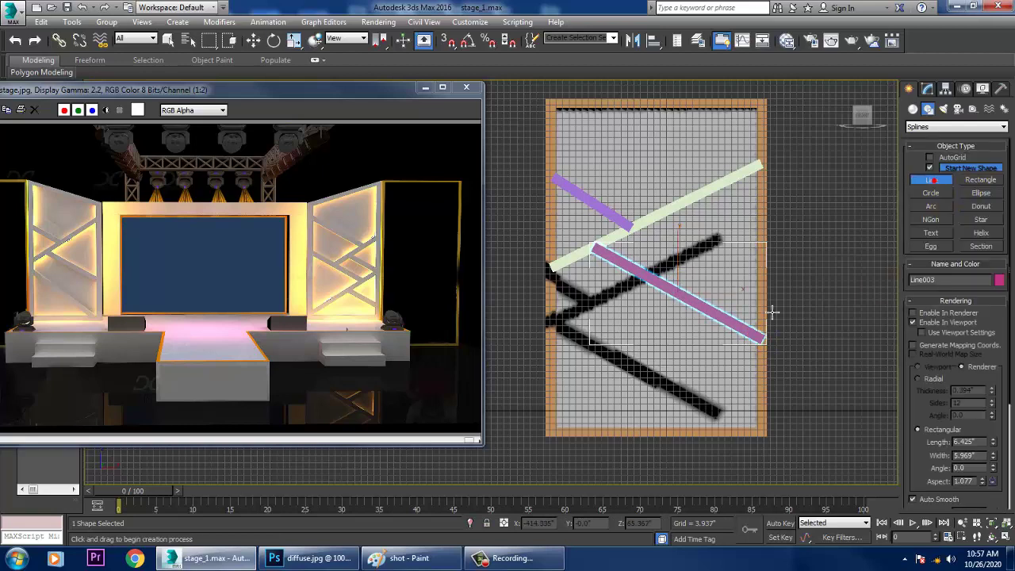
{"action": "left_click", "coordinate": [558, 277]}
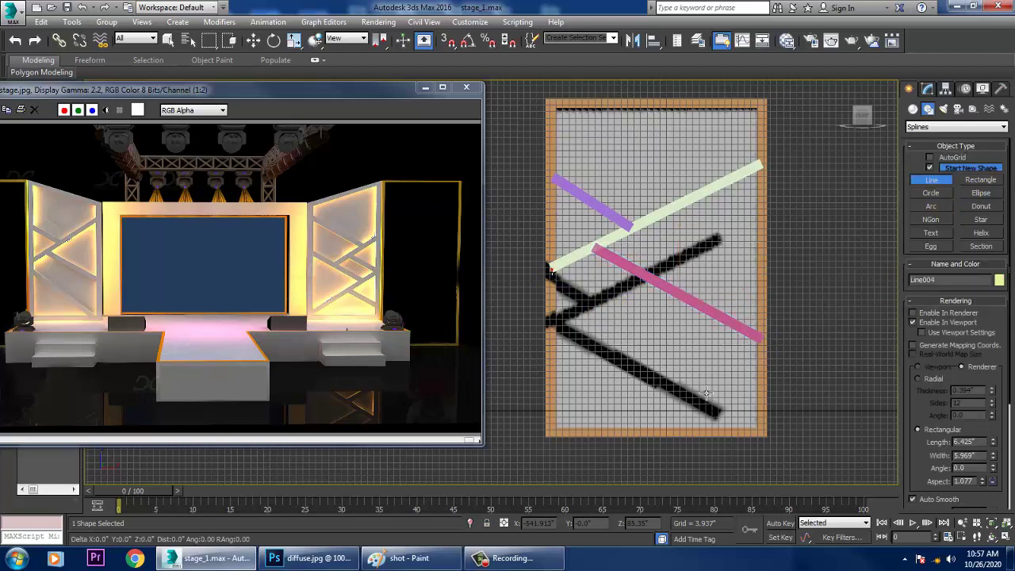
{"action": "right_click", "coordinate": [770, 440]}
Select the four diagonal struts and move them along Y toward the framed panel.
{"action": "key", "text": "alt+w"}
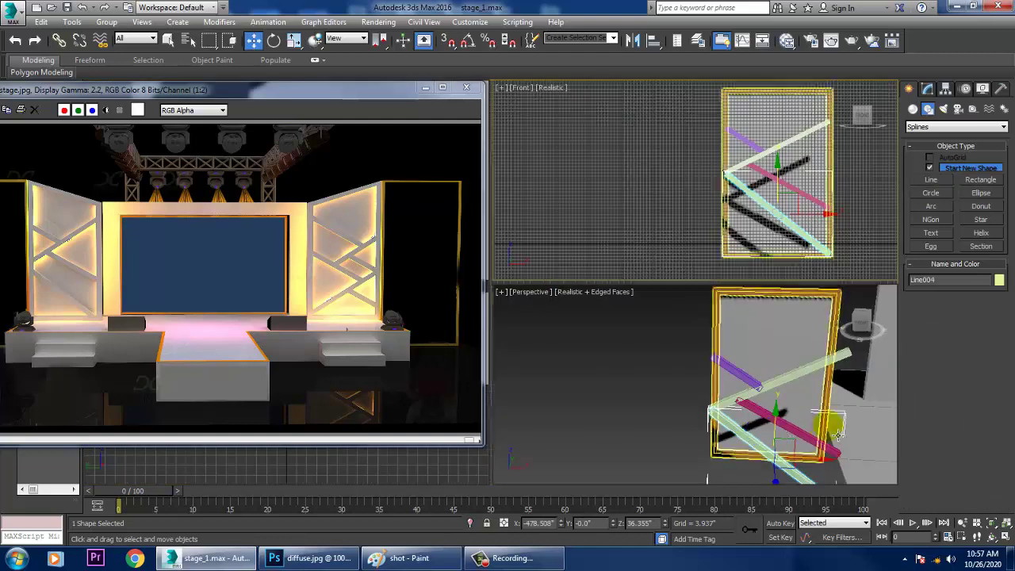
{"action": "middle_click", "coordinate": [827, 426]}
{"action": "key", "text": "alt+w"}
{"action": "middle_click_drag", "start_coordinate": [758, 385], "coordinate": [733, 382], "text": "alt"}
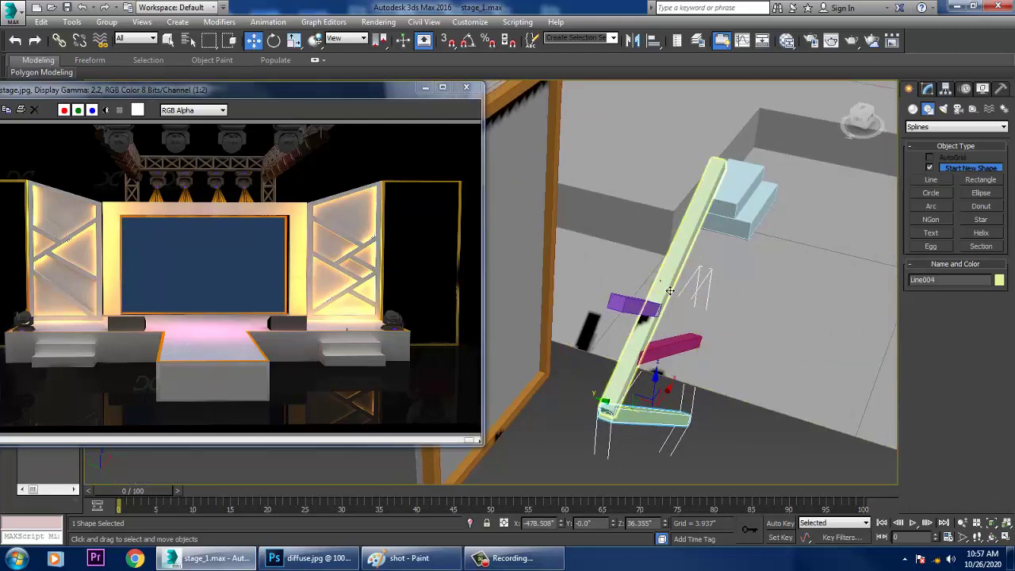
{"action": "left_click", "coordinate": [670, 290], "text": "ctrl"}
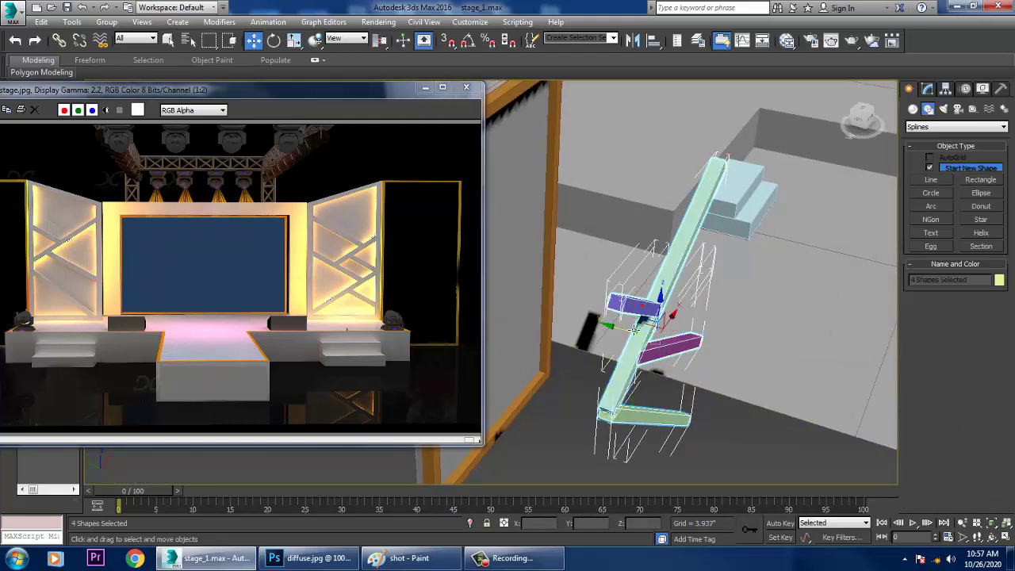
{"action": "left_click_drag", "start_coordinate": [614, 336], "coordinate": [460, 317]}
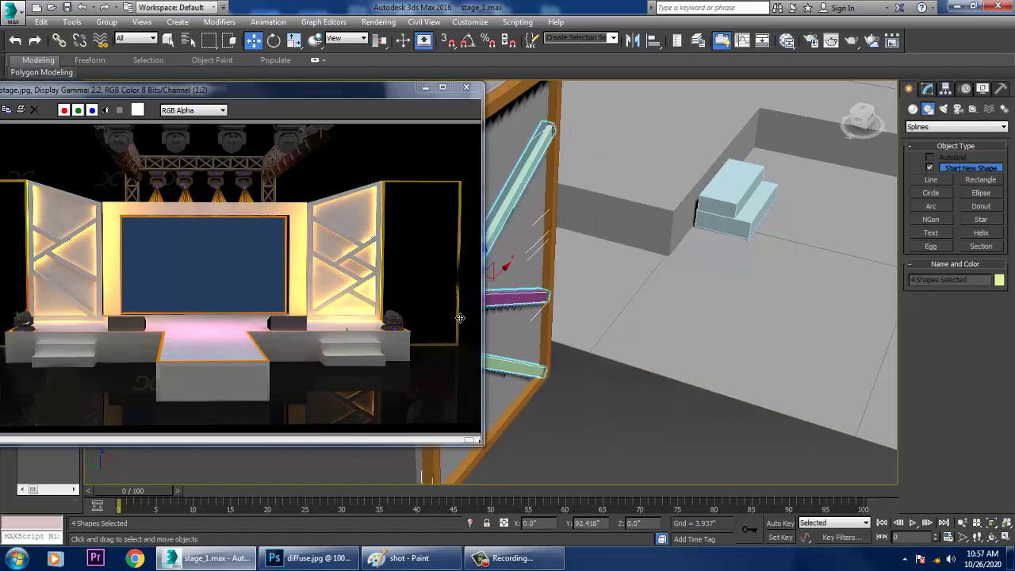
Step back the last strut move, keeping all four diagonal struts selected in front of the panel.
{"action": "key", "text": "ctrl+z"}
{"action": "key", "text": "ctrl+z"}
{"action": "key", "text": "ctrl+z"}
{"action": "key", "text": "ctrl+z"}
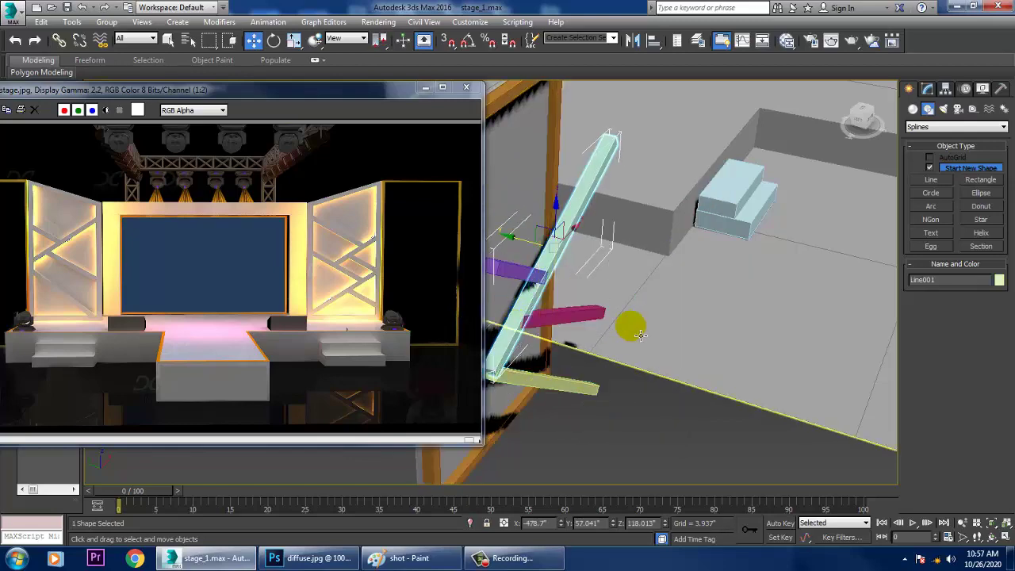
{"action": "key", "text": "ctrl+y"}
{"action": "key", "text": "ctrl+y"}
{"action": "key", "text": "ctrl+y"}
Scale the four struts to about 77% along Y and move them about 34 inches along Y into the frame.
{"action": "middle_click_drag", "start_coordinate": [635, 329], "coordinate": [798, 344]}
{"action": "key", "text": "r"}
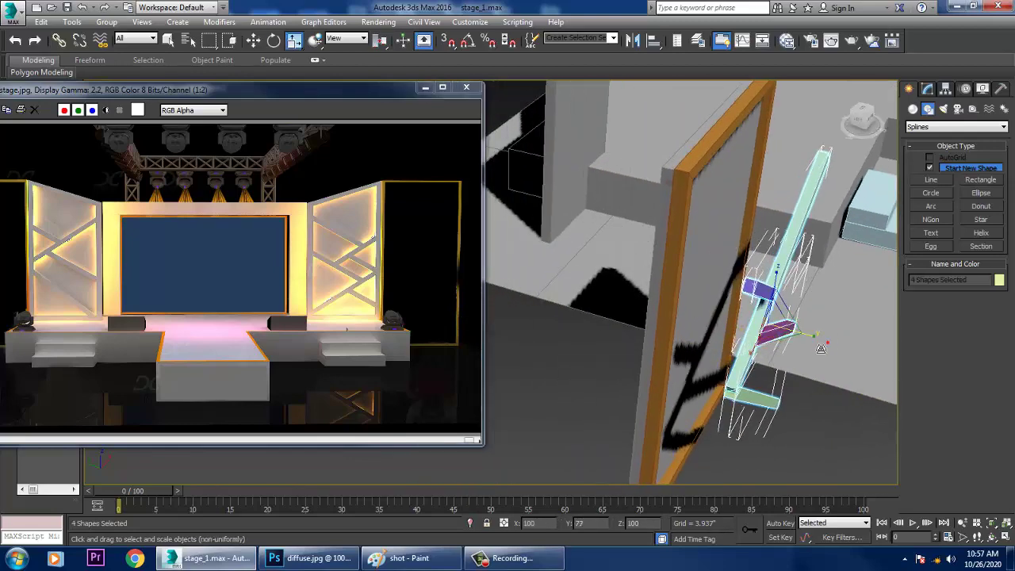
{"action": "key", "text": "w"}
{"action": "left_click_drag", "start_coordinate": [737, 323], "coordinate": [670, 310]}
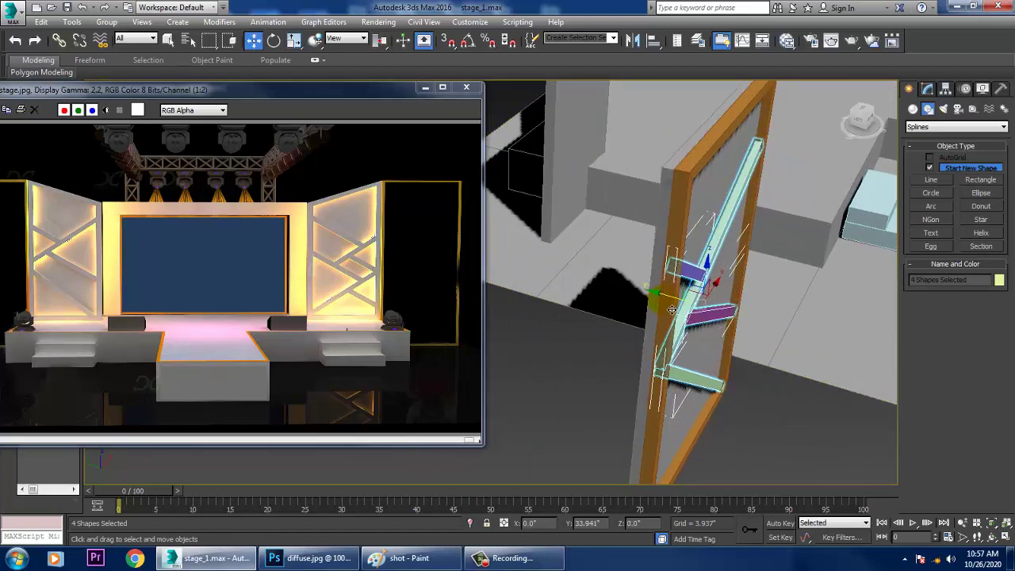
Add the frame to the strut selection and give all five shapes the same light grey object color.
{"action": "middle_click_drag", "start_coordinate": [738, 340], "coordinate": [679, 322], "text": "alt"}
{"action": "left_click", "coordinate": [666, 136], "text": "ctrl"}
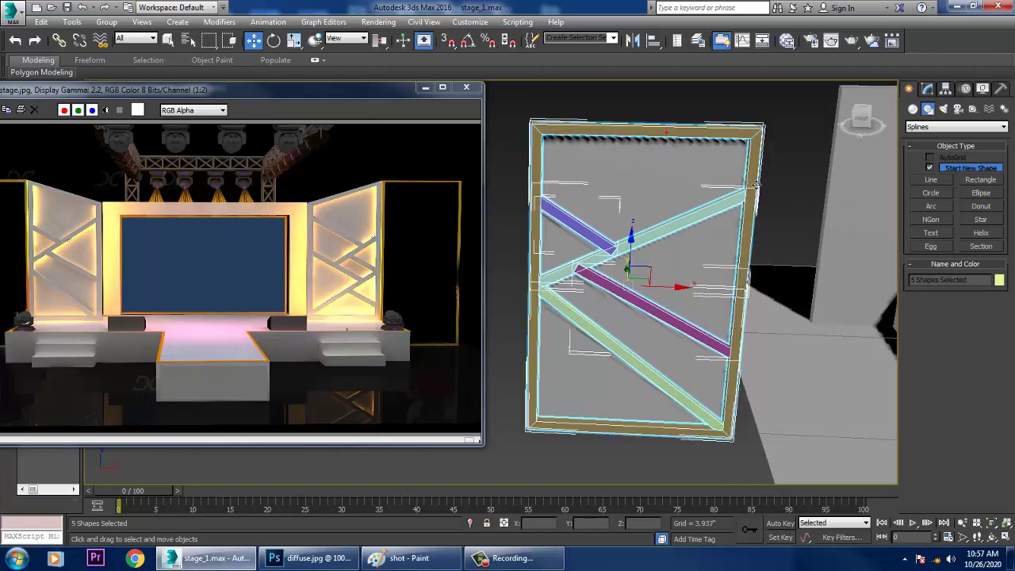
{"action": "left_click", "coordinate": [998, 280]}
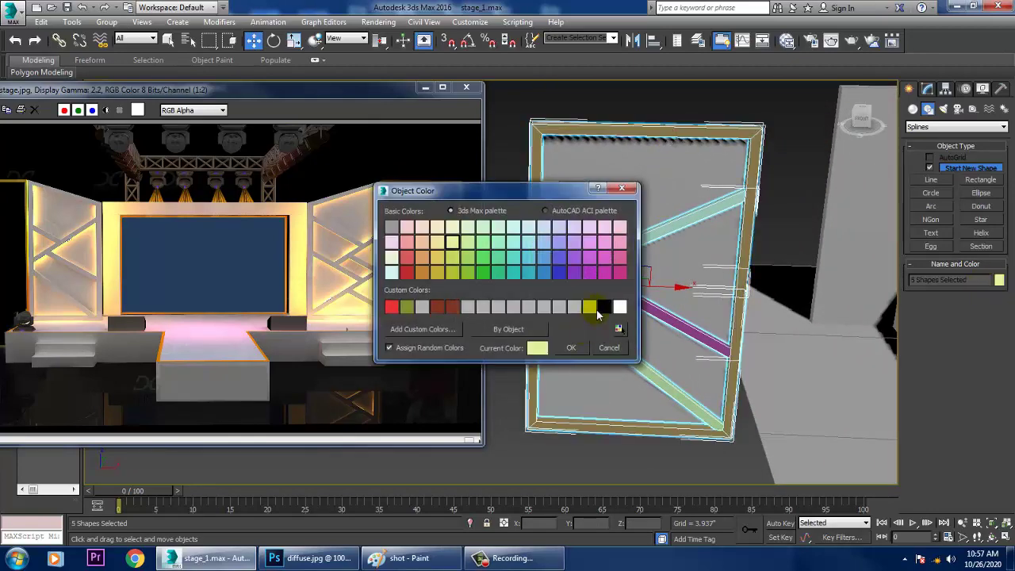
{"action": "left_click", "coordinate": [570, 351]}
Group the rectangular frame and its four diagonal struts.
{"action": "scroll", "coordinate": [591, 321], "scroll_direction": "down", "scroll_amount": 5}
{"action": "middle_click_drag", "start_coordinate": [591, 317], "coordinate": [641, 363], "text": "alt"}
{"action": "scroll", "coordinate": [639, 364], "scroll_direction": "up", "scroll_amount": 4}
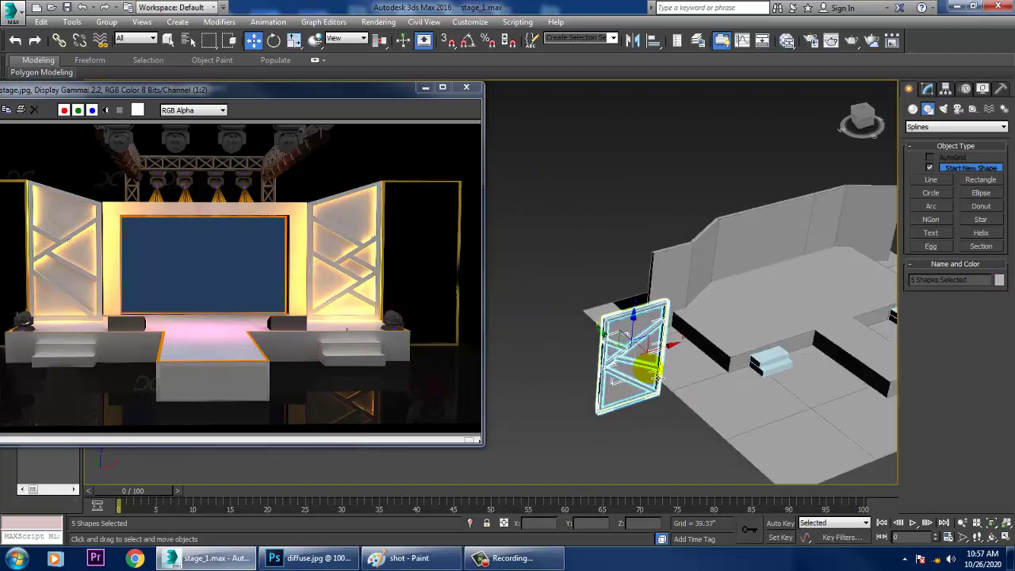
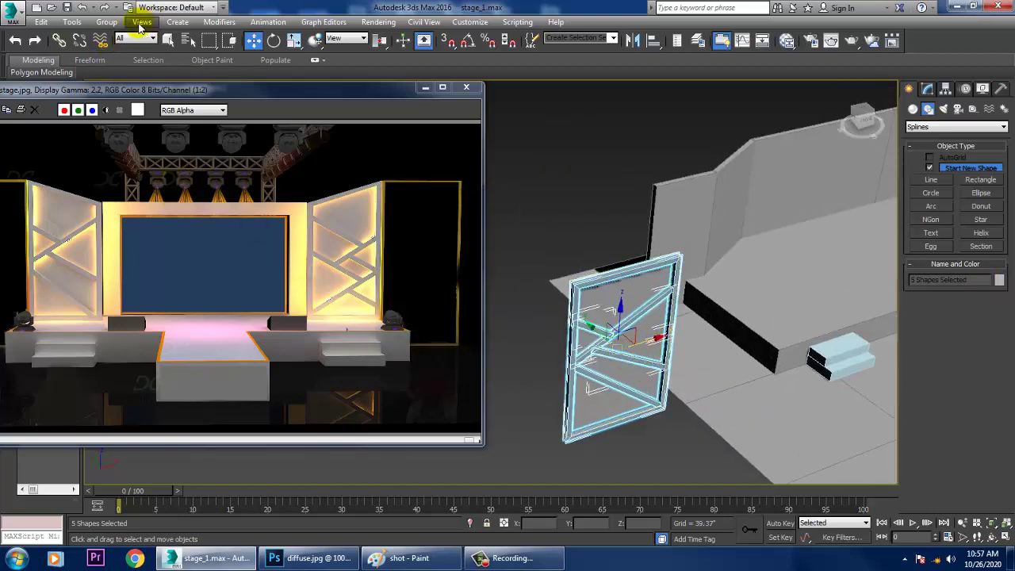
{"action": "left_click", "coordinate": [107, 22]}
{"action": "left_click", "coordinate": [116, 34]}
{"action": "left_click", "coordinate": [513, 301]}
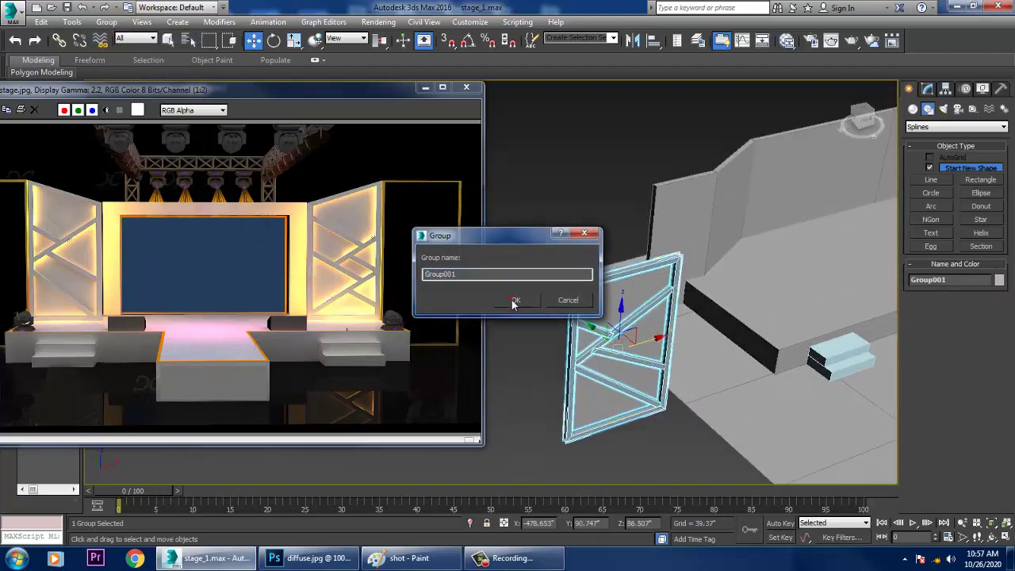
Move the grouped frame about 391 inches along X and about 168 inches along Y onto the stage, leaving the panel copy behind.
{"action": "middle_click_drag", "start_coordinate": [645, 324], "coordinate": [571, 349]}
{"action": "left_click", "coordinate": [551, 359]}
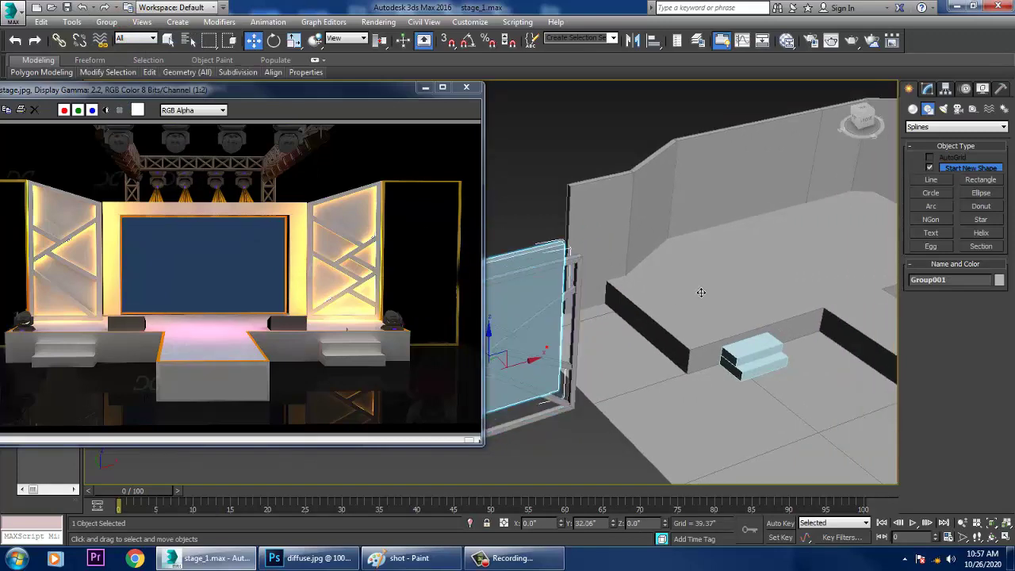
{"action": "left_click", "coordinate": [562, 276]}
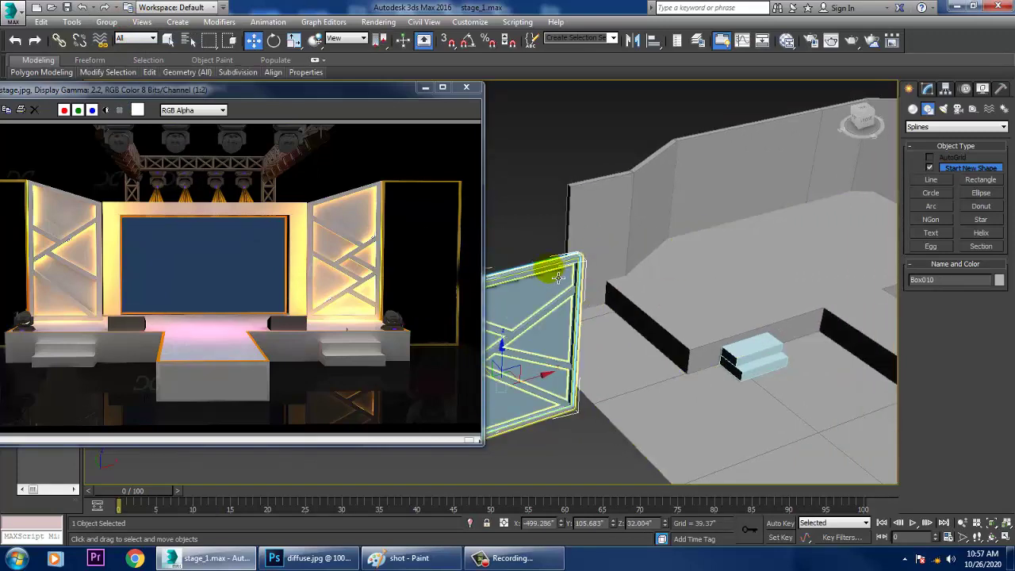
{"action": "left_click_drag", "start_coordinate": [562, 339], "coordinate": [842, 213]}
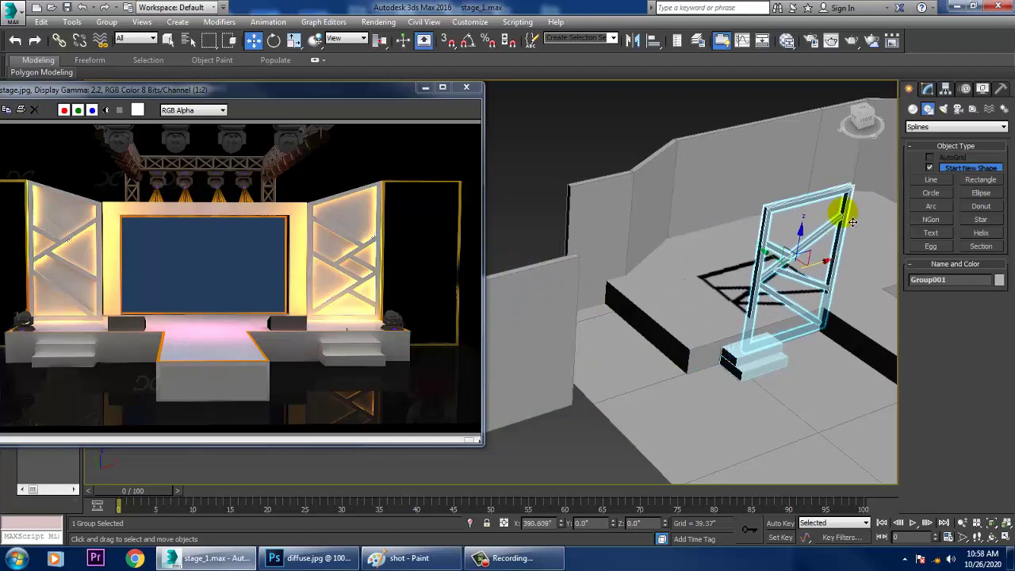
{"action": "middle_click_drag", "start_coordinate": [793, 228], "coordinate": [781, 322]}
{"action": "left_click_drag", "start_coordinate": [766, 313], "coordinate": [638, 257]}
Rotate the grouped frame about 33 degrees around Z in the top view to follow the stage's angled wall.
{"action": "key", "text": "alt+w"}
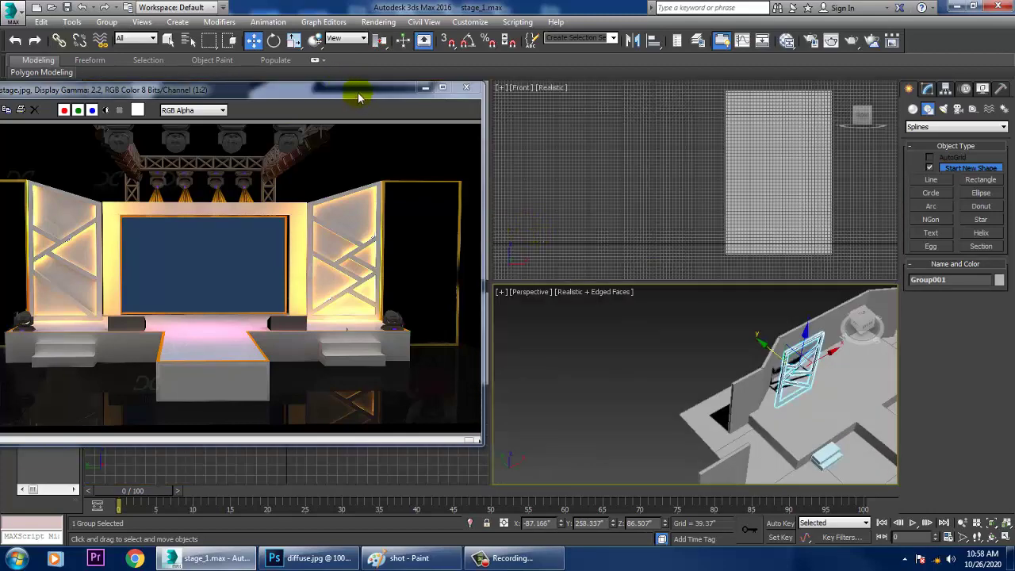
{"action": "left_click_drag", "start_coordinate": [358, 98], "coordinate": [240, 131]}
{"action": "right_click", "coordinate": [356, 93]}
{"action": "key", "text": "alt+w"}
{"action": "key", "text": "z"}
{"action": "middle_click_drag", "start_coordinate": [482, 214], "coordinate": [619, 233]}
{"action": "scroll", "coordinate": [613, 236], "scroll_direction": "down", "scroll_amount": 5}
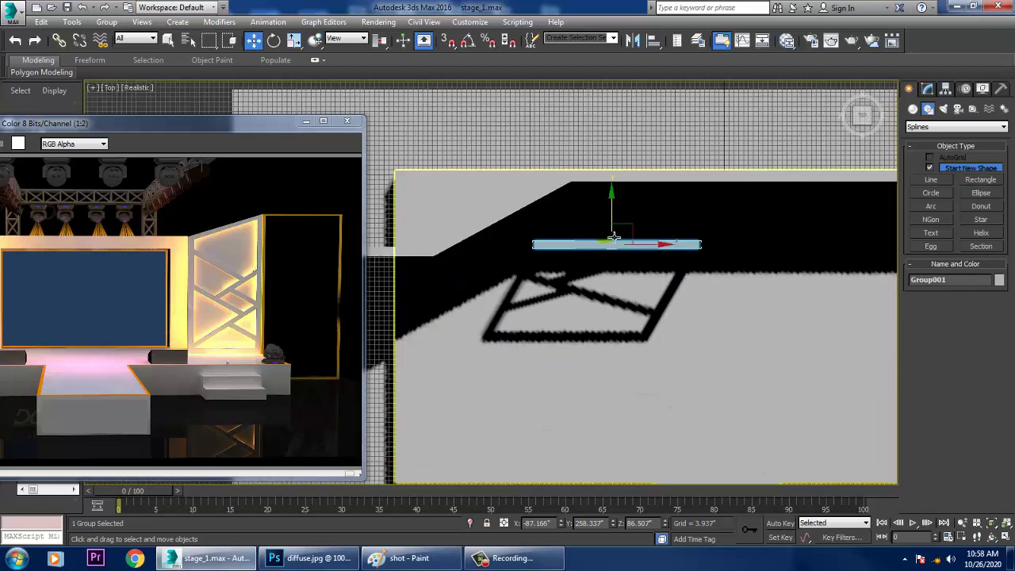
{"action": "scroll", "coordinate": [613, 237], "scroll_direction": "down", "scroll_amount": 3}
{"action": "scroll", "coordinate": [603, 251], "scroll_direction": "up", "scroll_amount": 5}
{"action": "key", "text": "e"}
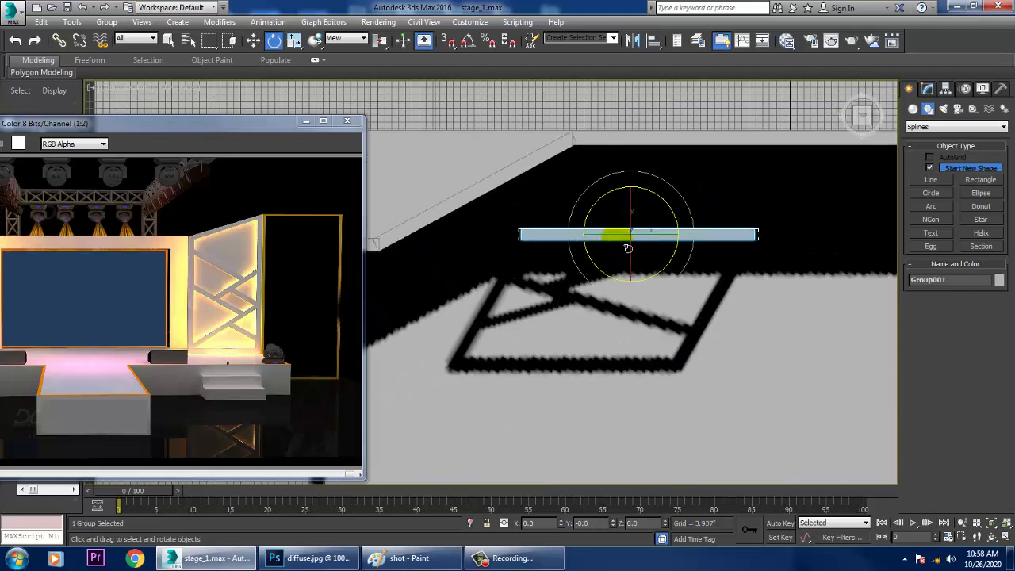
{"action": "middle_click_drag", "start_coordinate": [627, 249], "coordinate": [641, 251]}
{"action": "left_click_drag", "start_coordinate": [704, 291], "coordinate": [718, 270]}
Move the grouped frame about 91 inches along negative X and 15 inches along Y against the angled wall.
{"action": "key", "text": "w"}
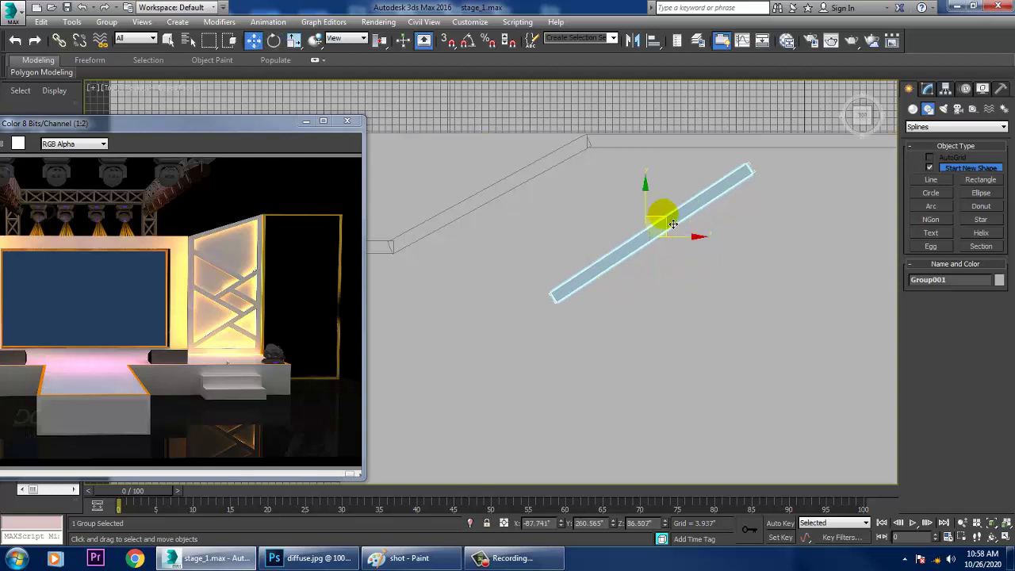
{"action": "left_click_drag", "start_coordinate": [672, 224], "coordinate": [511, 201]}
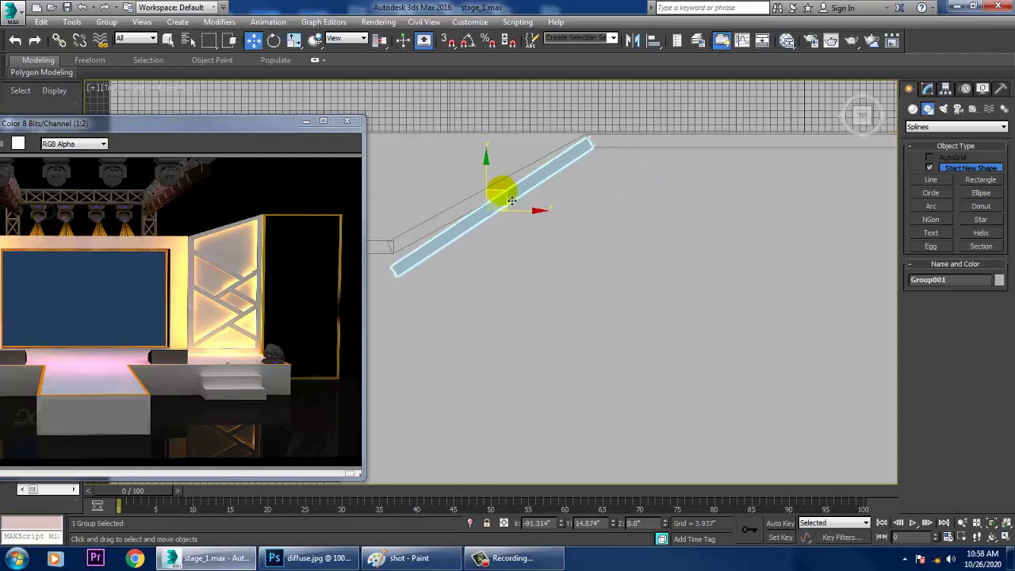
Rotate the grouped frame about -5 degrees around Z so it runs parallel to the angled wall.
{"action": "middle_click_drag", "start_coordinate": [509, 221], "coordinate": [570, 240]}
{"action": "scroll", "coordinate": [571, 240], "scroll_direction": "up", "scroll_amount": 2}
{"action": "key", "text": "e"}
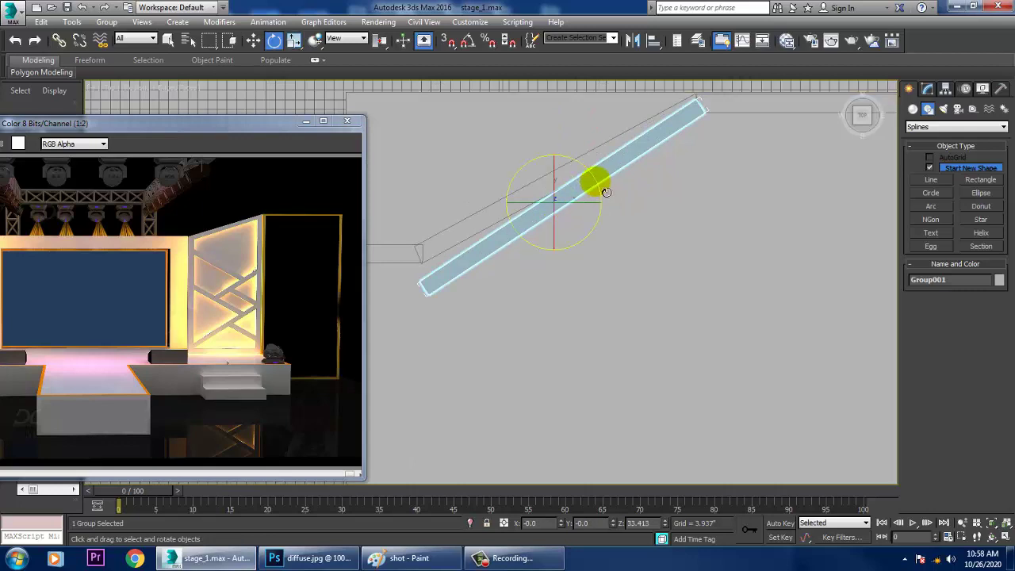
{"action": "mouse_move", "coordinate": [614, 188]}
{"action": "left_mouse_down"}
{"action": "mouse_move", "coordinate": [600, 186]}
{"action": "mouse_move", "coordinate": [628, 198]}
{"action": "left_mouse_up"}
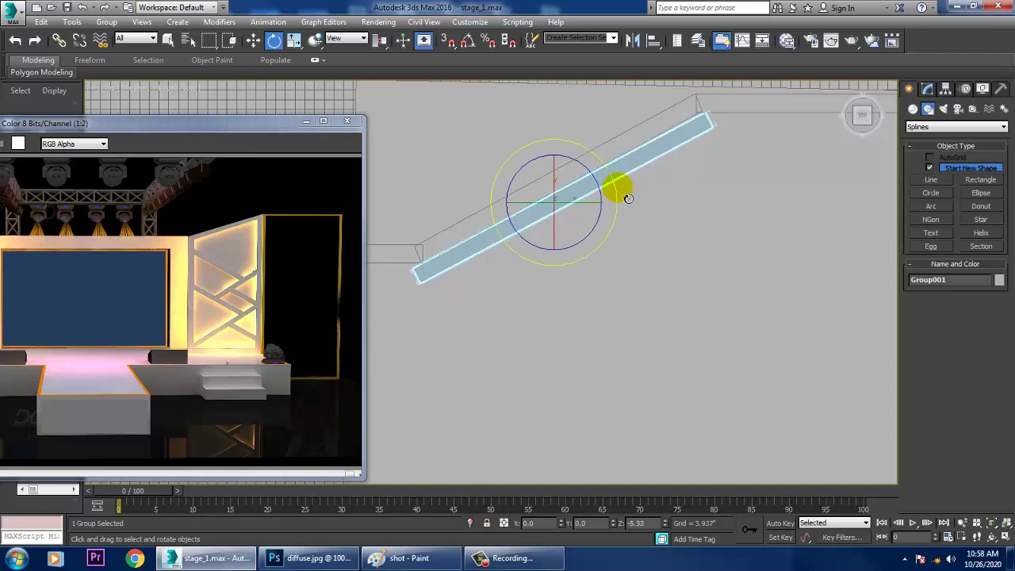
Scale the grouped frame uniformly to about 95% and move it about 0.5 inches along X and 2.5 inches along Y against the wall.
{"action": "key", "text": "r"}
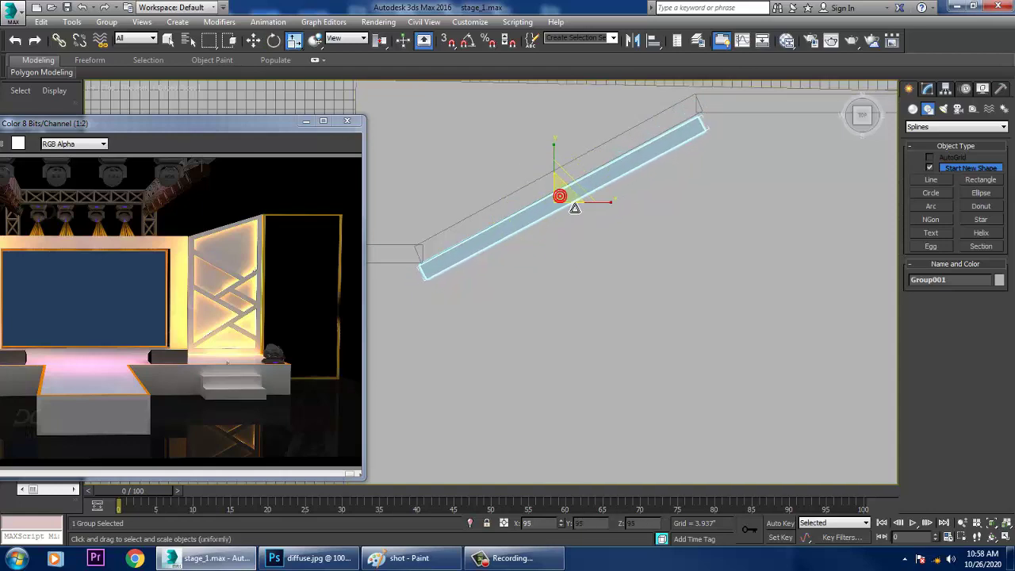
{"action": "left_click_drag", "start_coordinate": [580, 192], "coordinate": [582, 188]}
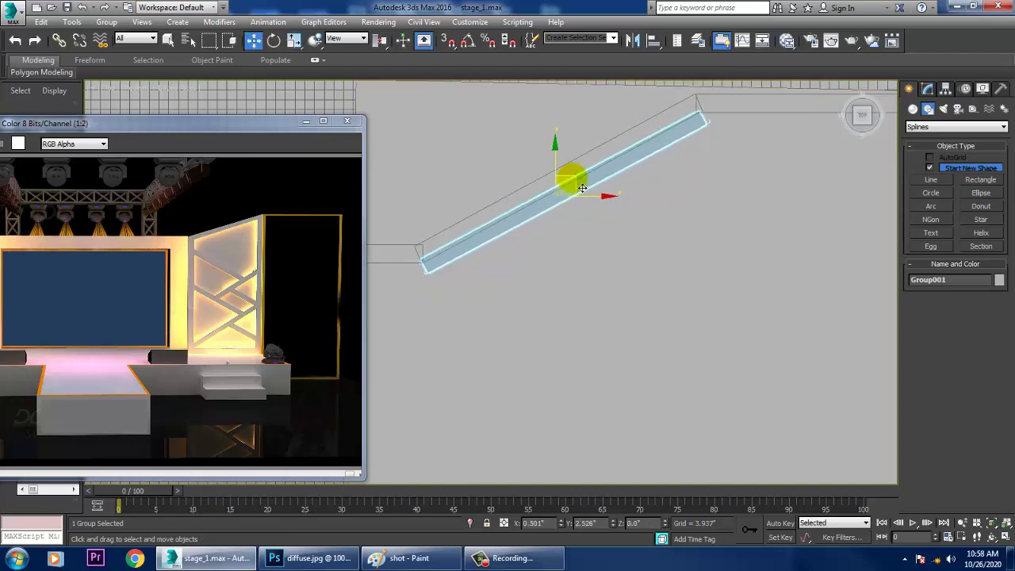
Enlarge the perspective view on the frame and reposition the stage.jpg reference image to show the whole stage.
{"action": "key", "text": "alt+w"}
{"action": "middle_click", "coordinate": [804, 333]}
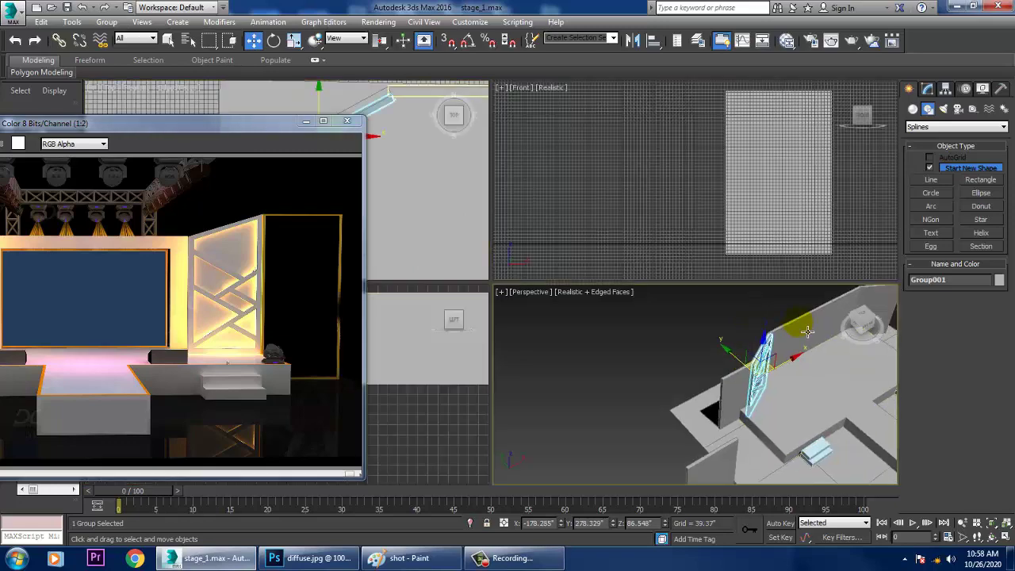
{"action": "key", "text": "alt+w"}
{"action": "middle_click_drag", "start_coordinate": [804, 333], "coordinate": [626, 317], "text": "alt"}
{"action": "key", "text": "F3"}
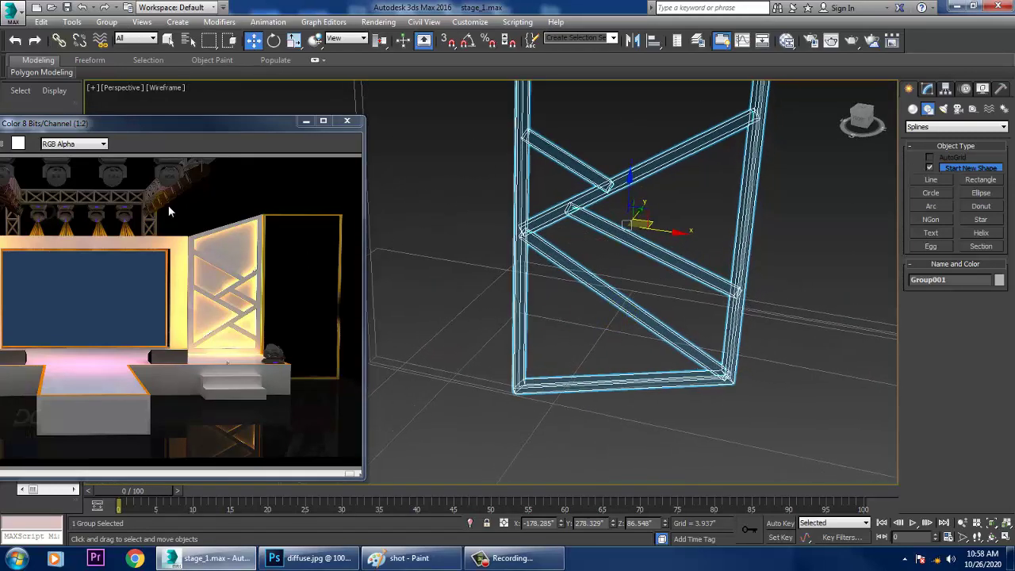
{"action": "left_click_drag", "start_coordinate": [186, 125], "coordinate": [297, 99]}
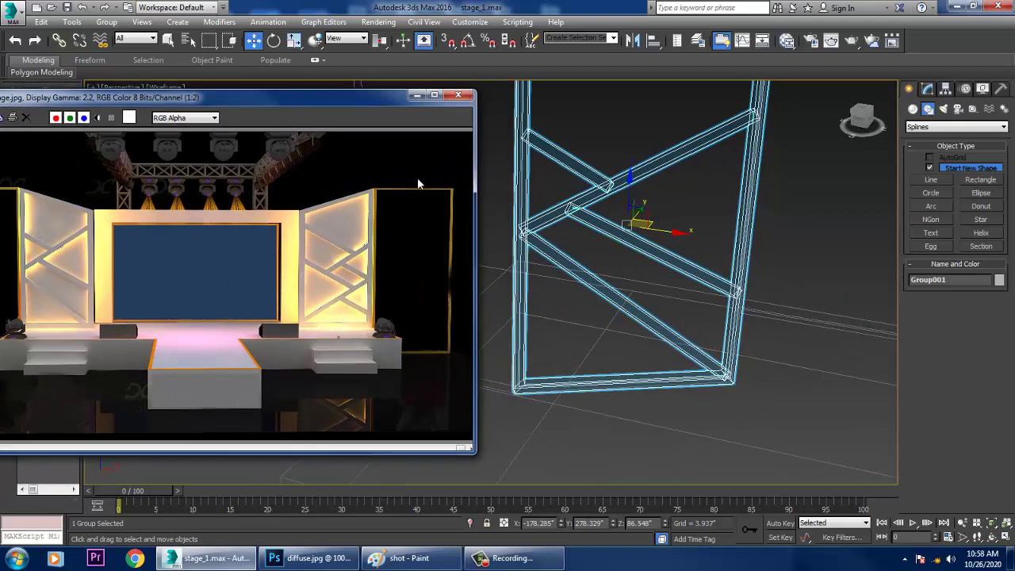
{"action": "key", "text": "alt+w"}
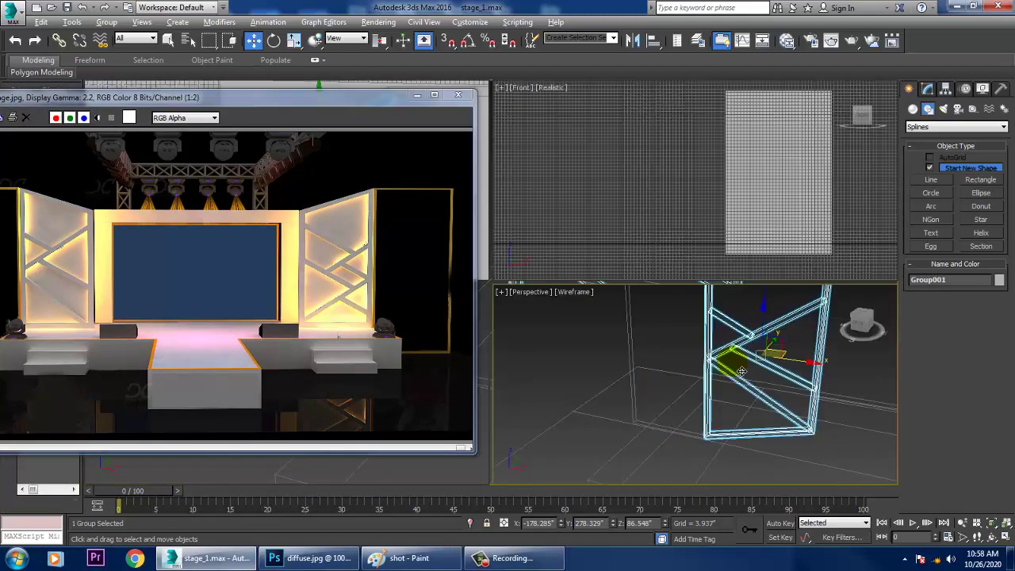
{"action": "key", "text": "alt+w"}
{"action": "key", "text": "F3"}
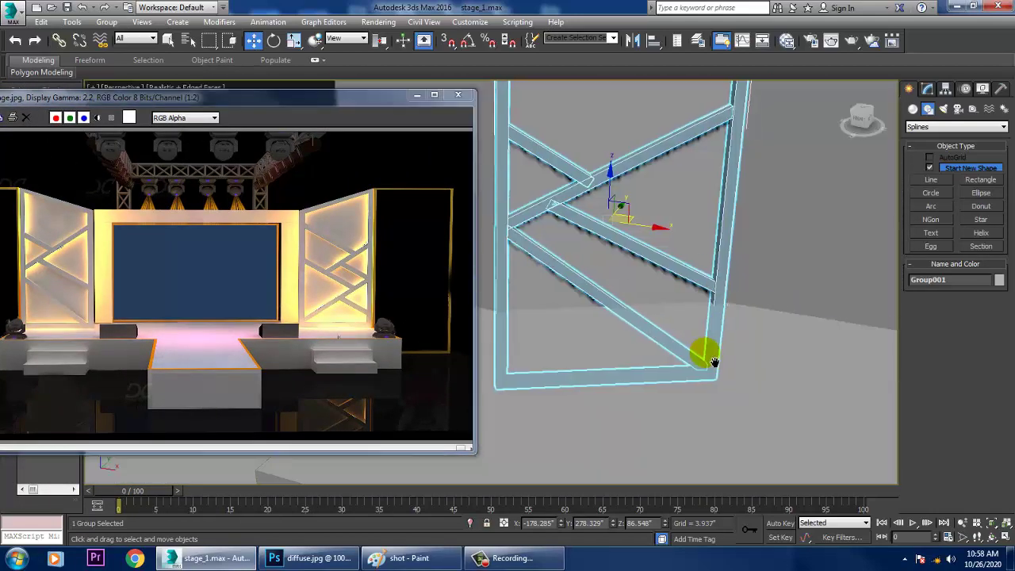
Raise the grouped frame on the angled wall to about 106 inches in Z.
{"action": "mouse_move", "coordinate": [702, 351]}
{"action": "middle_mouse_down", "text": "alt"}
{"action": "mouse_move", "coordinate": [673, 313]}
{"action": "mouse_move", "coordinate": [673, 291]}
{"action": "mouse_move", "coordinate": [708, 327]}
{"action": "mouse_move", "coordinate": [675, 317]}
{"action": "mouse_move", "coordinate": [672, 340]}
{"action": "middle_mouse_up", "text": "alt"}
{"action": "left_click_drag", "start_coordinate": [655, 254], "coordinate": [640, 212]}
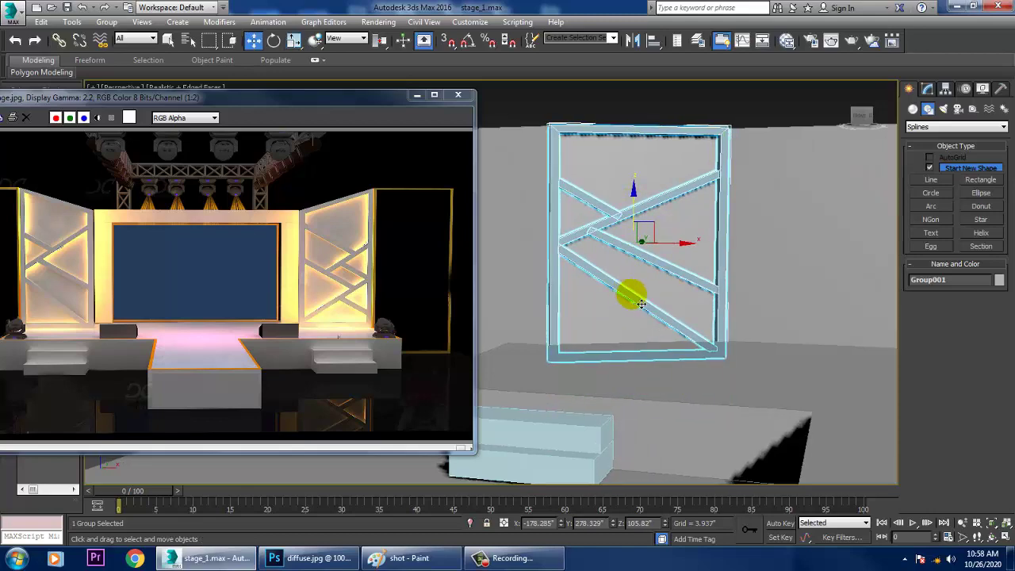
{"action": "middle_click_drag", "start_coordinate": [639, 303], "coordinate": [637, 277], "text": "alt"}
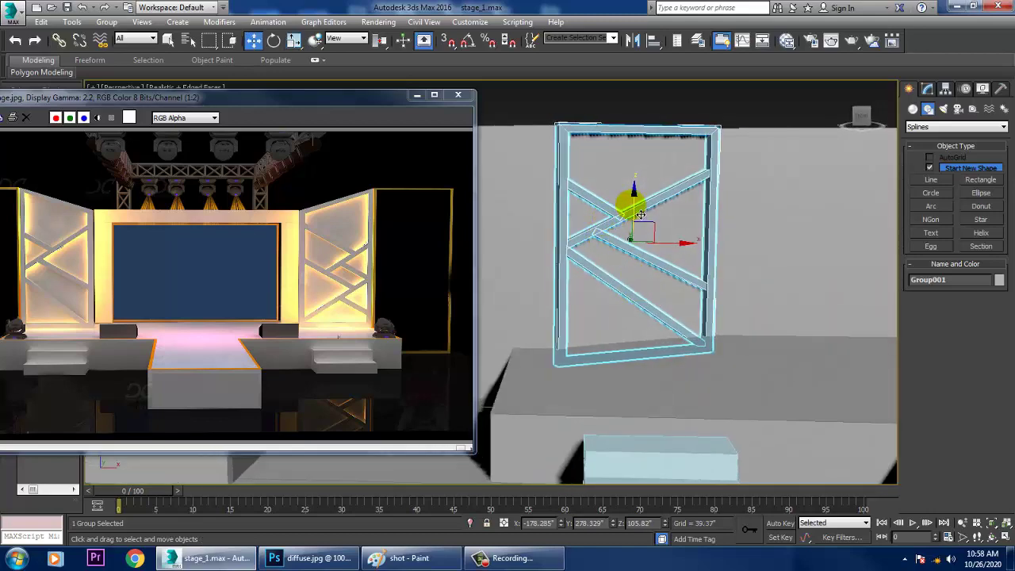
Shorten the grouped frame along Z and raise it to about 113 inches in Z.
{"action": "left_click_drag", "start_coordinate": [640, 214], "coordinate": [642, 217]}
{"action": "middle_click_drag", "start_coordinate": [642, 217], "coordinate": [657, 236], "text": "alt"}
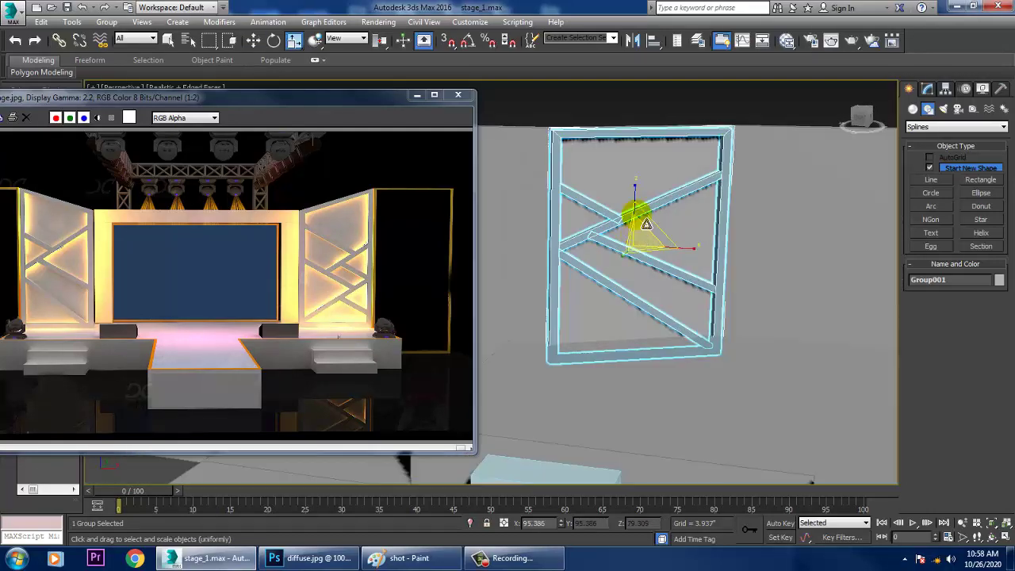
{"action": "left_click_drag", "start_coordinate": [646, 203], "coordinate": [636, 185]}
{"action": "key", "text": "w"}
{"action": "middle_click_drag", "start_coordinate": [642, 213], "coordinate": [666, 268], "text": "alt"}
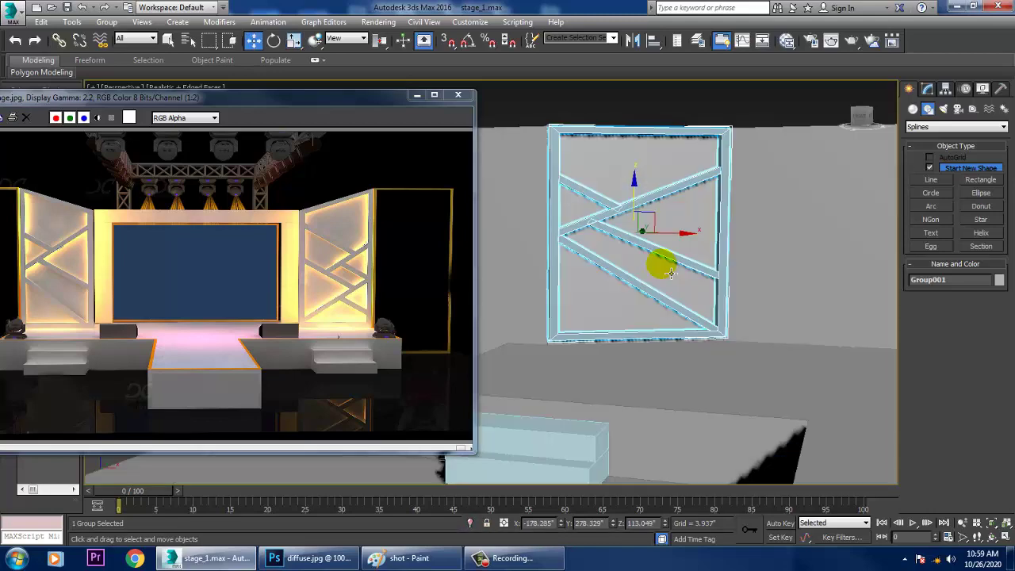
Stretch the grouped frame to about 104% along Z and lower it to about 111 inches in Z to fit the wall.
{"action": "scroll", "coordinate": [598, 337], "scroll_direction": "up", "scroll_amount": 2}
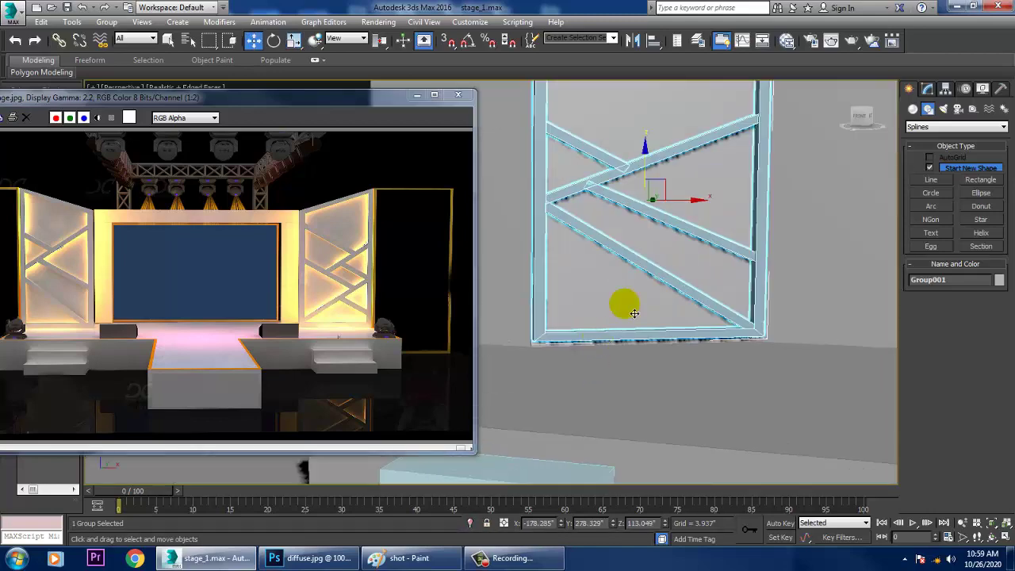
{"action": "left_click_drag", "start_coordinate": [644, 141], "coordinate": [644, 139]}
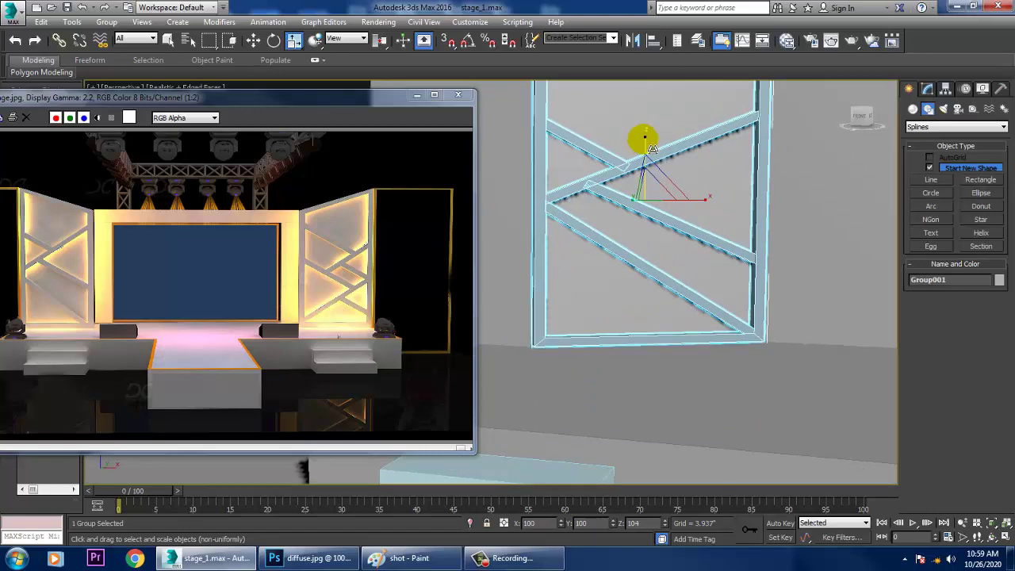
{"action": "key", "text": "w"}
{"action": "scroll", "coordinate": [703, 253], "scroll_direction": "down", "scroll_amount": 3}
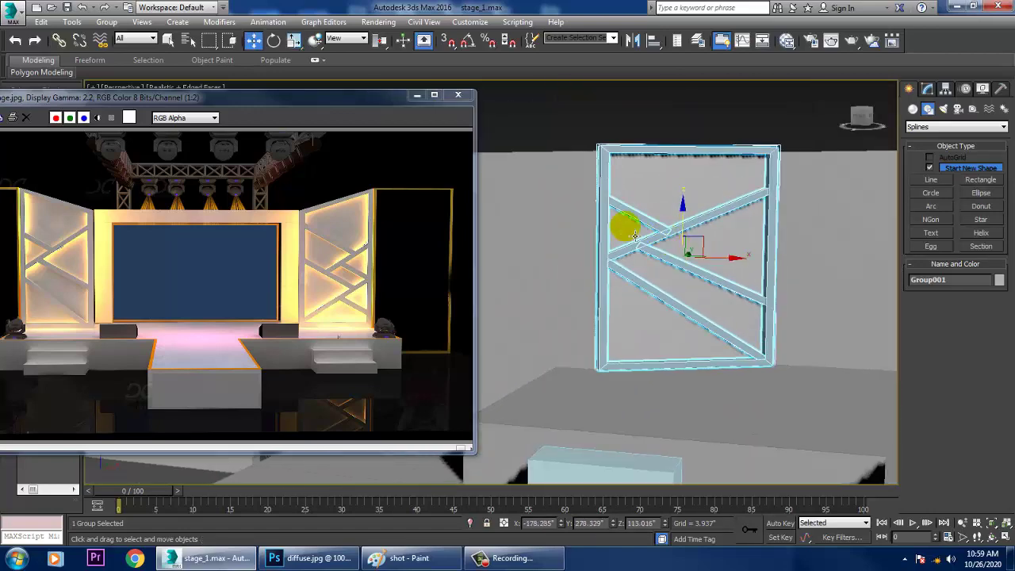
{"action": "scroll", "coordinate": [635, 236], "scroll_direction": "up", "scroll_amount": 2}
{"action": "left_click_drag", "start_coordinate": [700, 229], "coordinate": [713, 238]}
{"action": "scroll", "coordinate": [696, 243], "scroll_direction": "down", "scroll_amount": 4}
{"action": "middle_click_drag", "start_coordinate": [691, 242], "coordinate": [683, 214], "text": "alt"}
{"action": "left_click", "coordinate": [747, 116]}
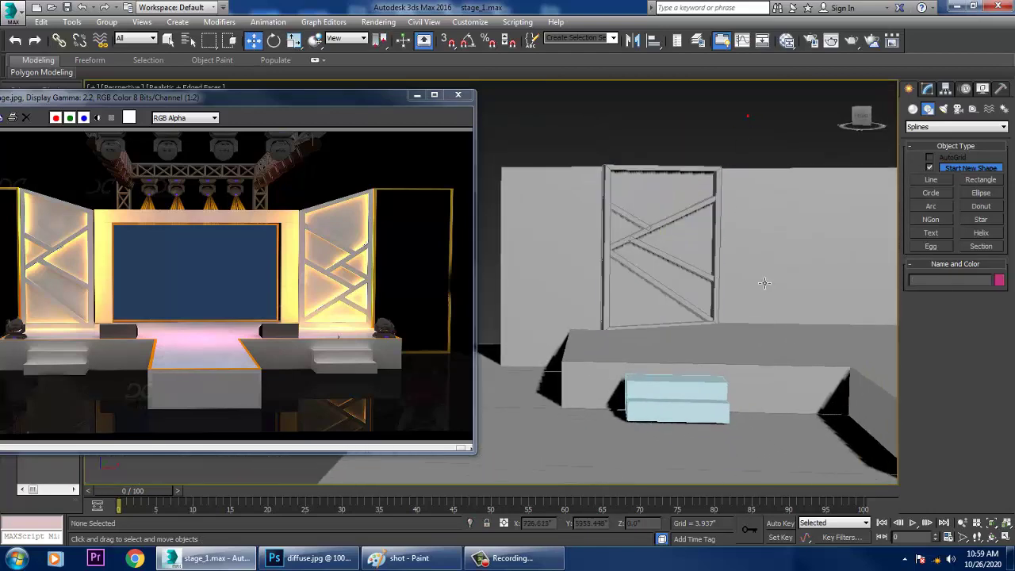
Mirror the grouped frame across the Y axis as a copy.
{"action": "left_click", "coordinate": [658, 178]}
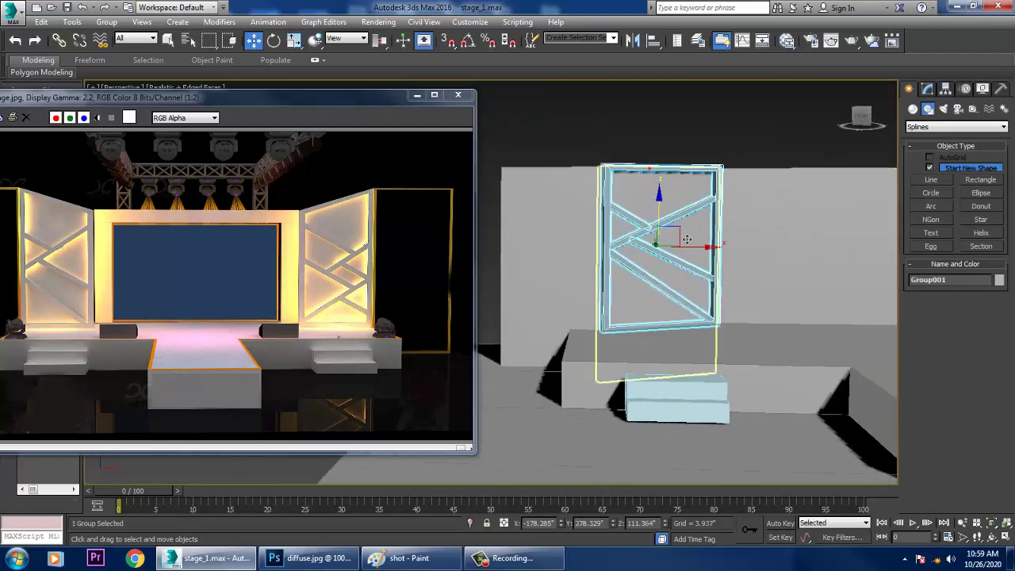
{"action": "middle_click_drag", "start_coordinate": [658, 177], "coordinate": [647, 265], "text": "alt"}
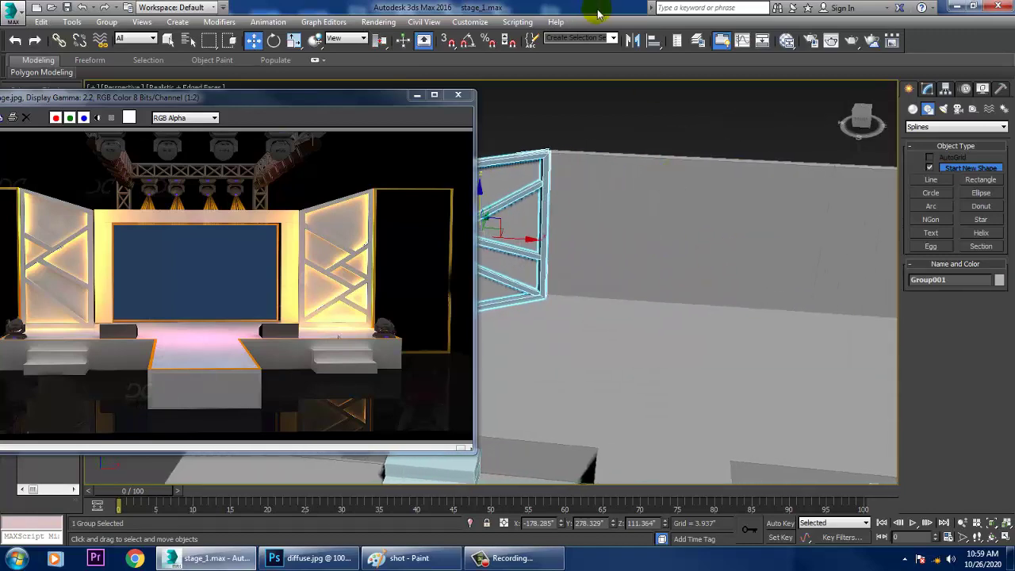
{"action": "left_click", "coordinate": [633, 40]}
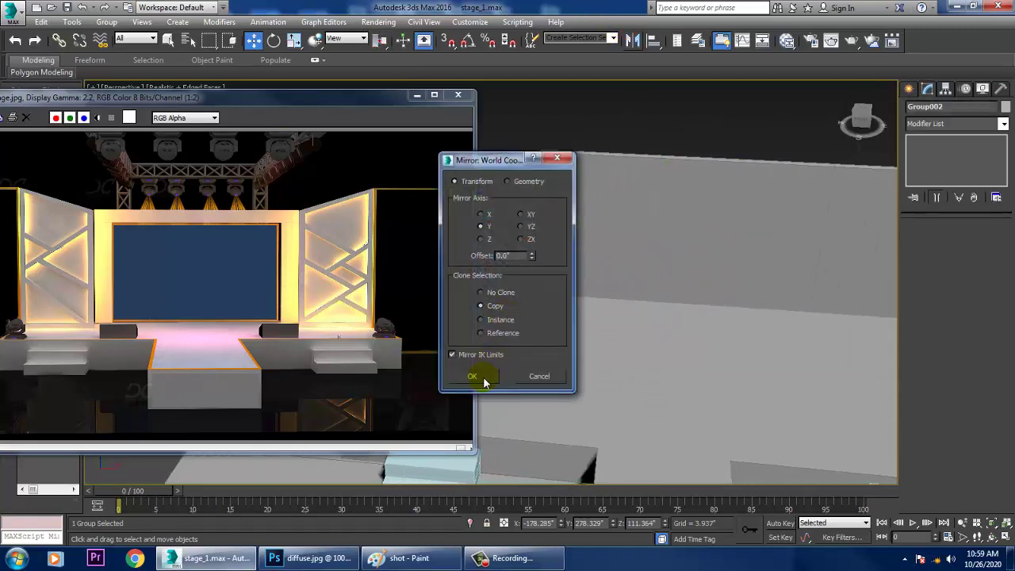
{"action": "left_click", "coordinate": [484, 382]}
Move the mirrored frame copy about 386 inches along X to the opposite side of the stage.
{"action": "middle_click_drag", "start_coordinate": [586, 317], "coordinate": [547, 274], "text": "alt"}
{"action": "scroll", "coordinate": [542, 274], "scroll_direction": "down", "scroll_amount": 3}
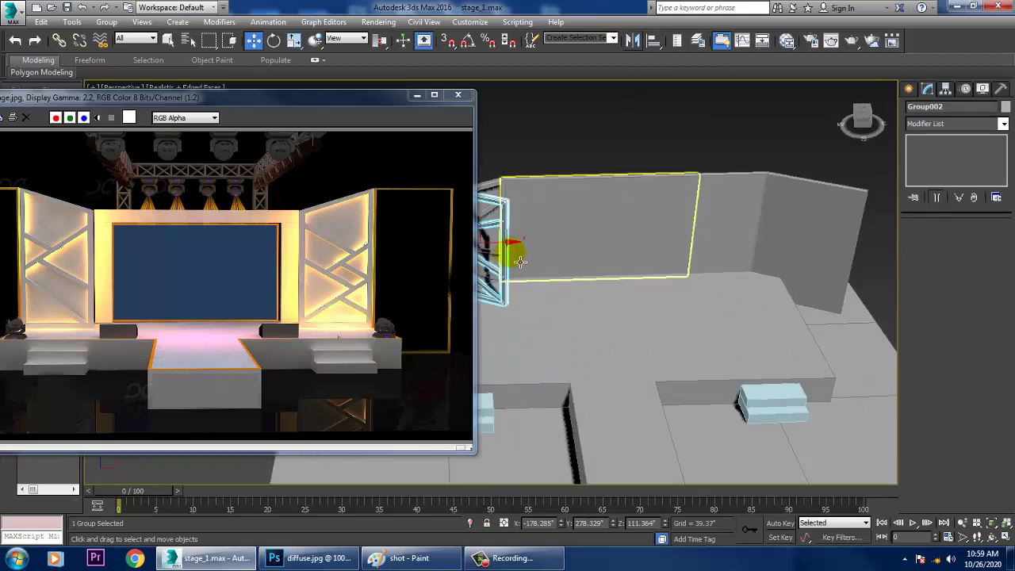
{"action": "left_click_drag", "start_coordinate": [540, 252], "coordinate": [777, 249]}
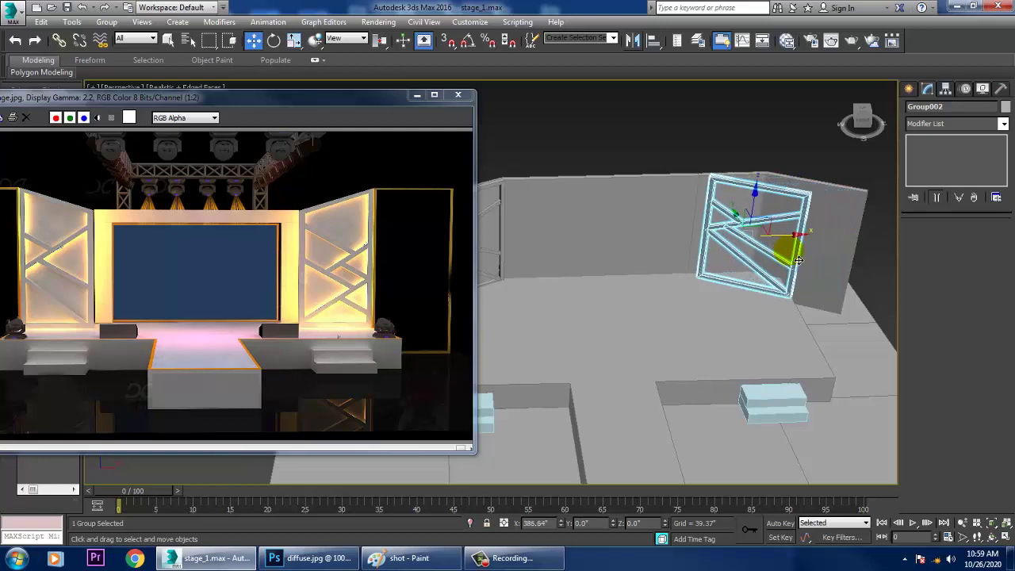
{"action": "middle_click_drag", "start_coordinate": [627, 254], "coordinate": [784, 234], "text": "alt"}
{"action": "middle_click_drag", "start_coordinate": [783, 233], "coordinate": [677, 233]}
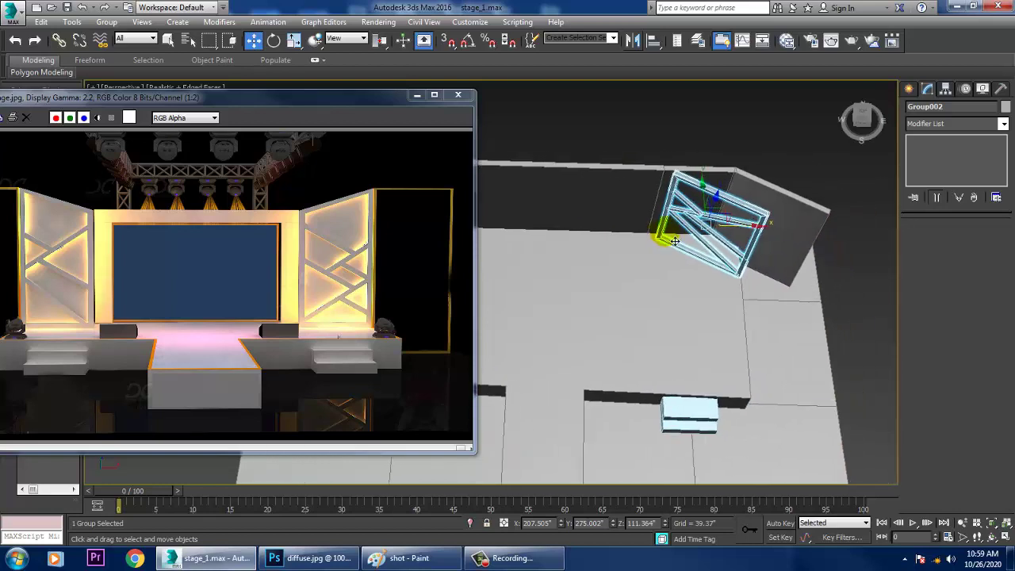
Delete the two plain side wall panels beside the back wall on the side opposite the original frame.
{"action": "left_click", "coordinate": [711, 181]}
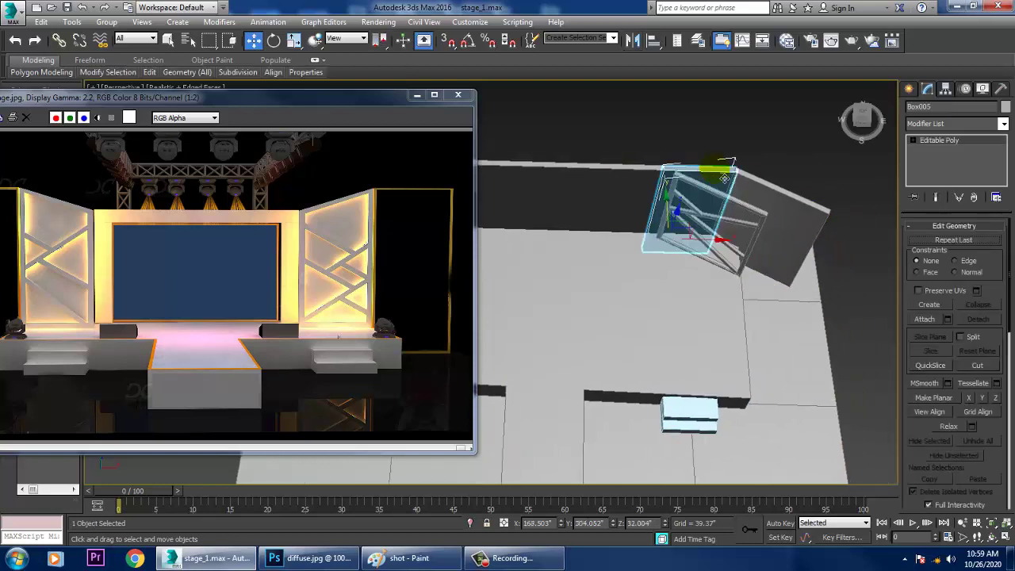
{"action": "key", "text": "Delete"}
{"action": "left_click", "coordinate": [759, 185]}
{"action": "key", "text": "Delete"}
Delete the mirrored frame copy, keeping the original frame on the angled wall.
{"action": "middle_click_drag", "start_coordinate": [650, 209], "coordinate": [835, 225]}
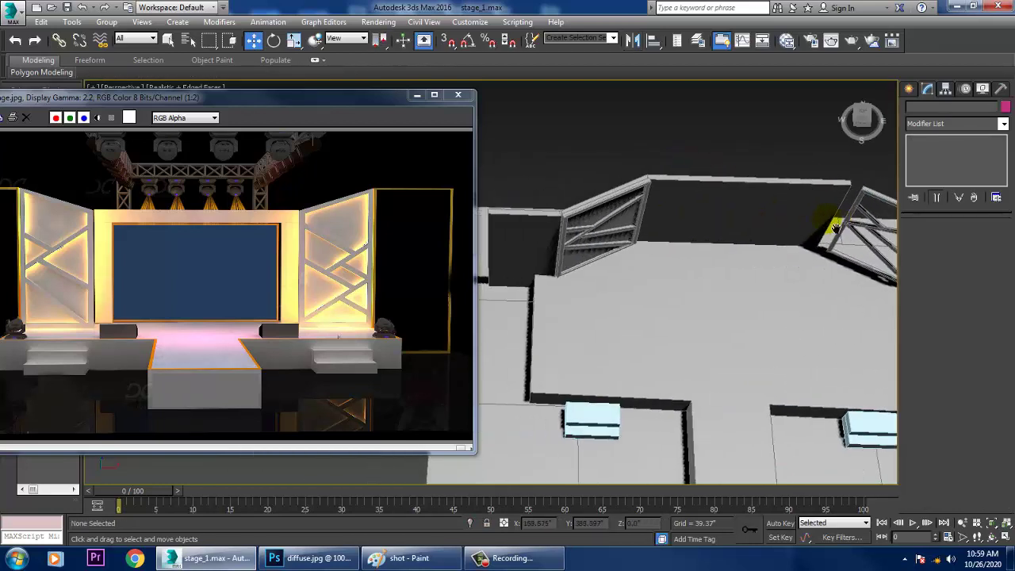
{"action": "left_click", "coordinate": [616, 204]}
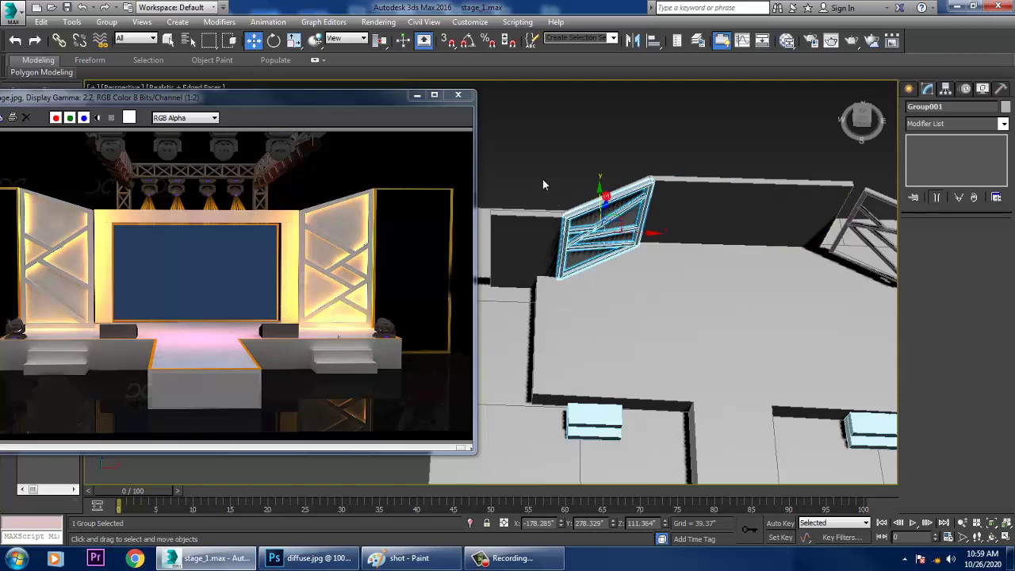
{"action": "left_click", "coordinate": [885, 207]}
{"action": "key", "text": "Delete"}
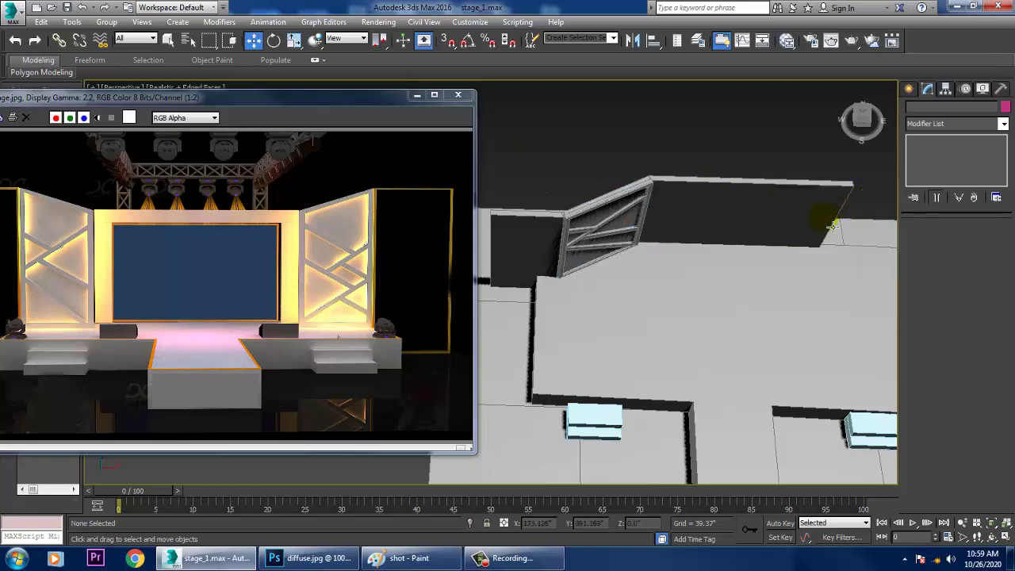
Mirror the grouped frame, its angled wall and the adjoining side wall together across the X axis as a copy, excluding the back wall.
{"action": "middle_click_drag", "start_coordinate": [827, 222], "coordinate": [743, 278]}
{"action": "scroll", "coordinate": [729, 222], "scroll_direction": "down", "scroll_amount": 2}
{"action": "left_click", "coordinate": [738, 280]}
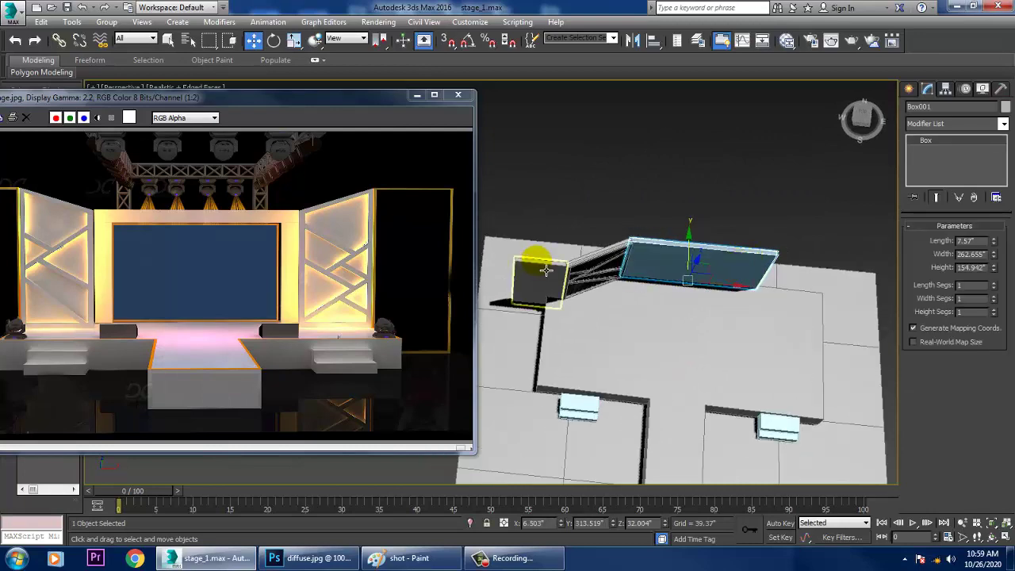
{"action": "left_click_drag", "start_coordinate": [575, 279], "coordinate": [605, 309]}
{"action": "left_click_drag", "start_coordinate": [660, 168], "coordinate": [765, 414], "text": "alt"}
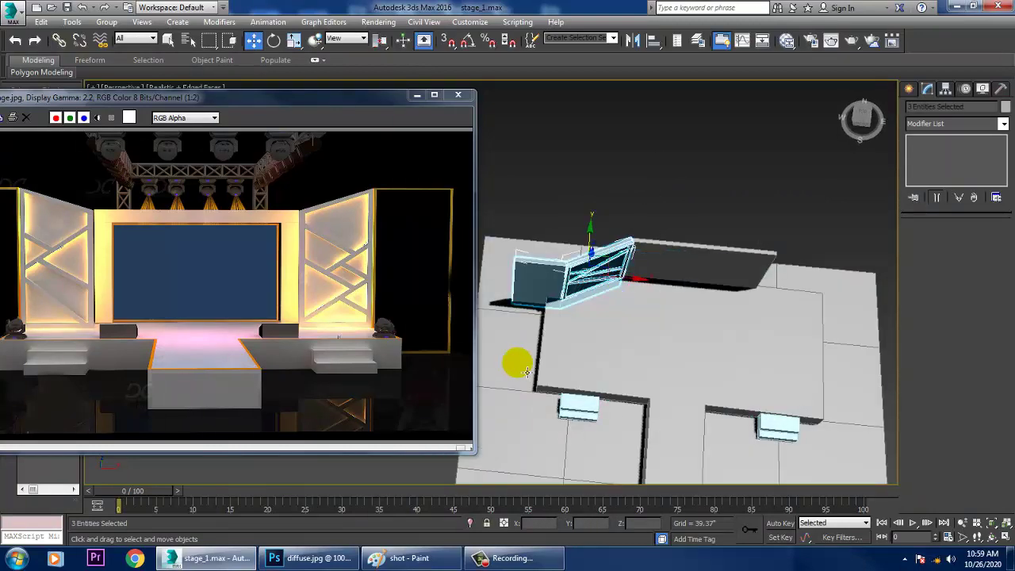
{"action": "middle_click_drag", "start_coordinate": [653, 327], "coordinate": [625, 325]}
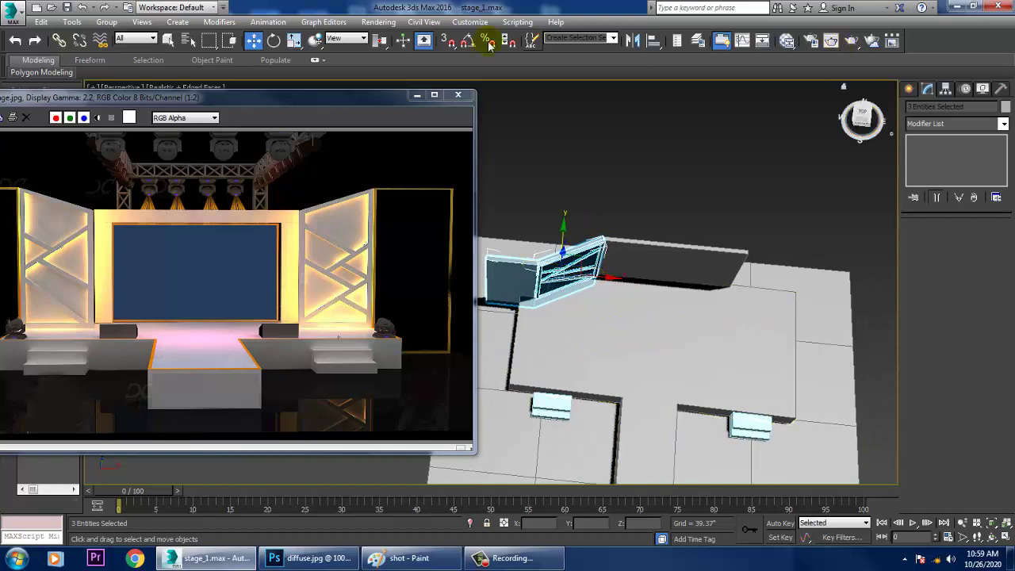
{"action": "left_click", "coordinate": [632, 42]}
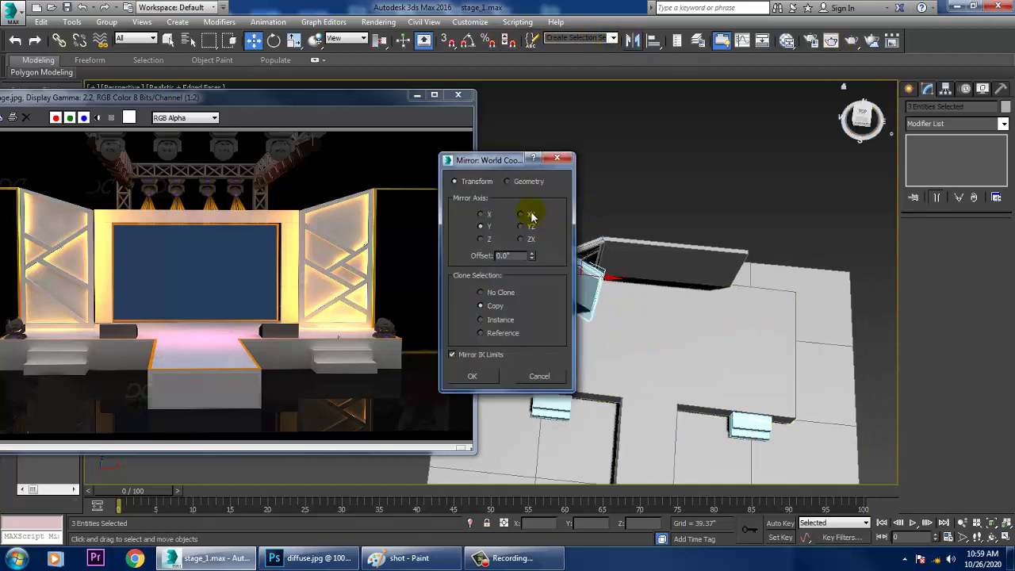
{"action": "left_click", "coordinate": [483, 215]}
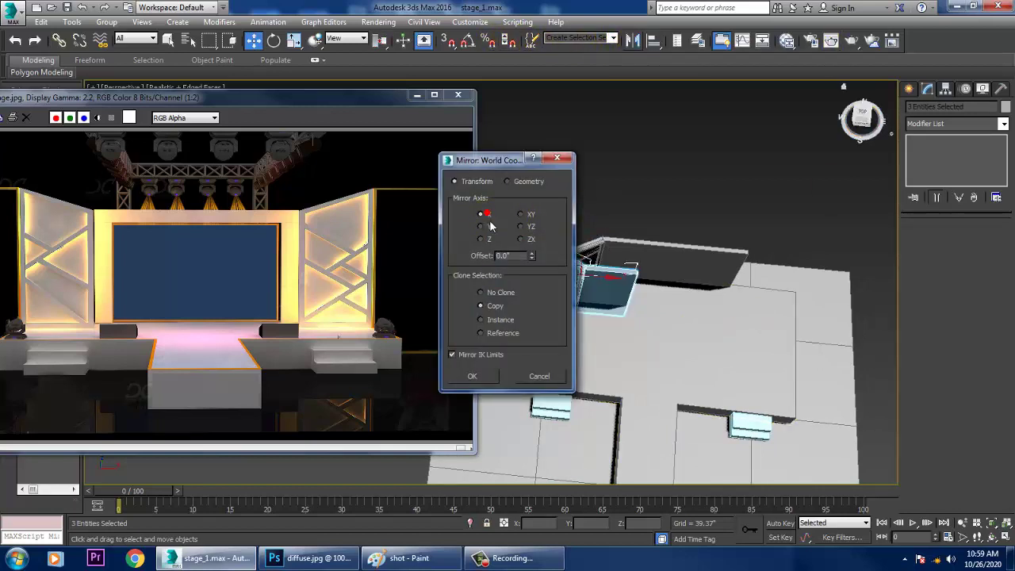
{"action": "left_click", "coordinate": [482, 374]}
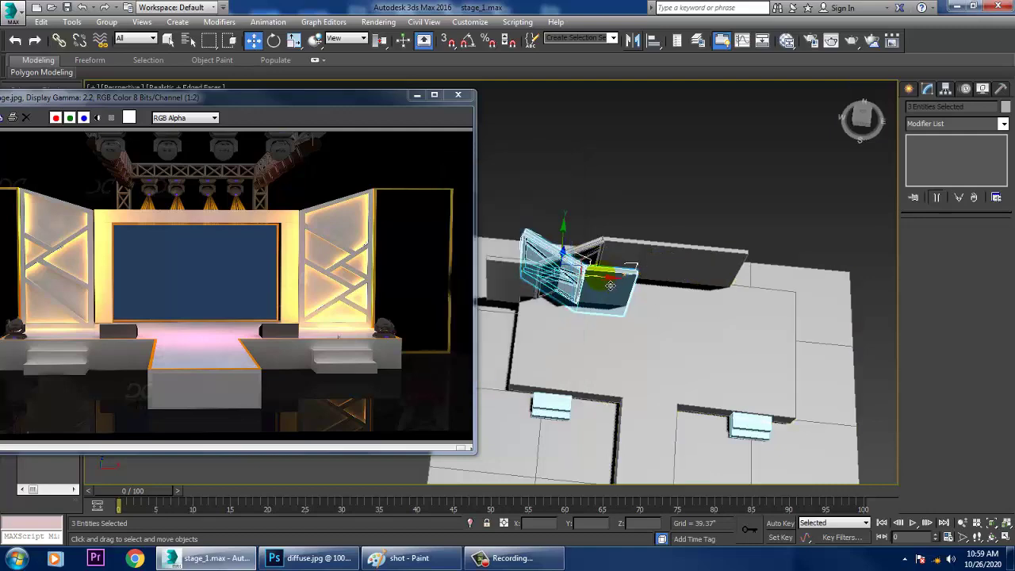
Move the mirrored walls and frame about 424 inches along X to the opposite end of the back wall.
{"action": "left_click_drag", "start_coordinate": [610, 286], "coordinate": [812, 299]}
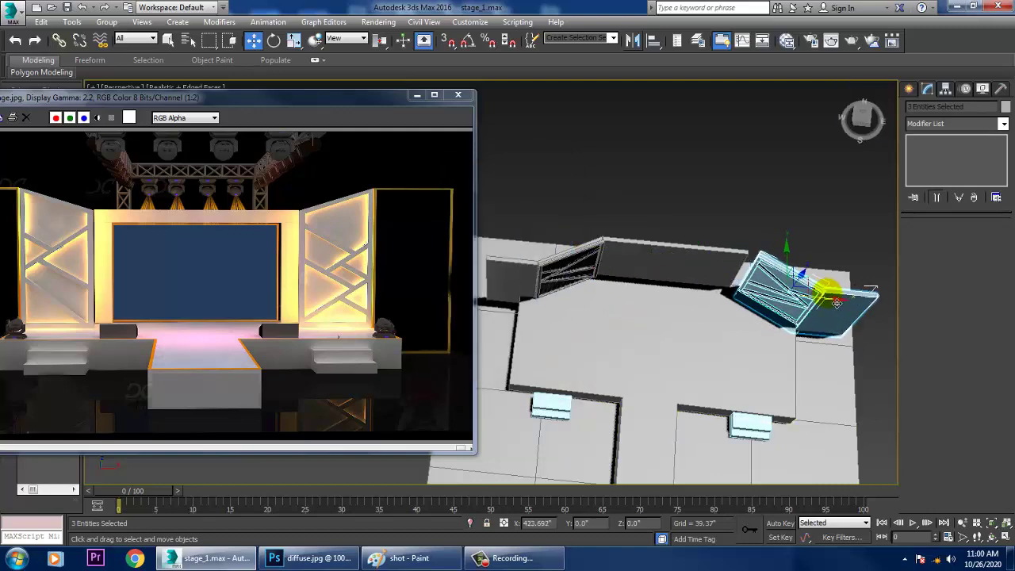
{"action": "middle_click_drag", "start_coordinate": [826, 303], "coordinate": [759, 272], "text": "alt"}
{"action": "scroll", "coordinate": [734, 294], "scroll_direction": "up", "scroll_amount": 4}
{"action": "scroll", "coordinate": [758, 272], "scroll_direction": "down", "scroll_amount": 5}
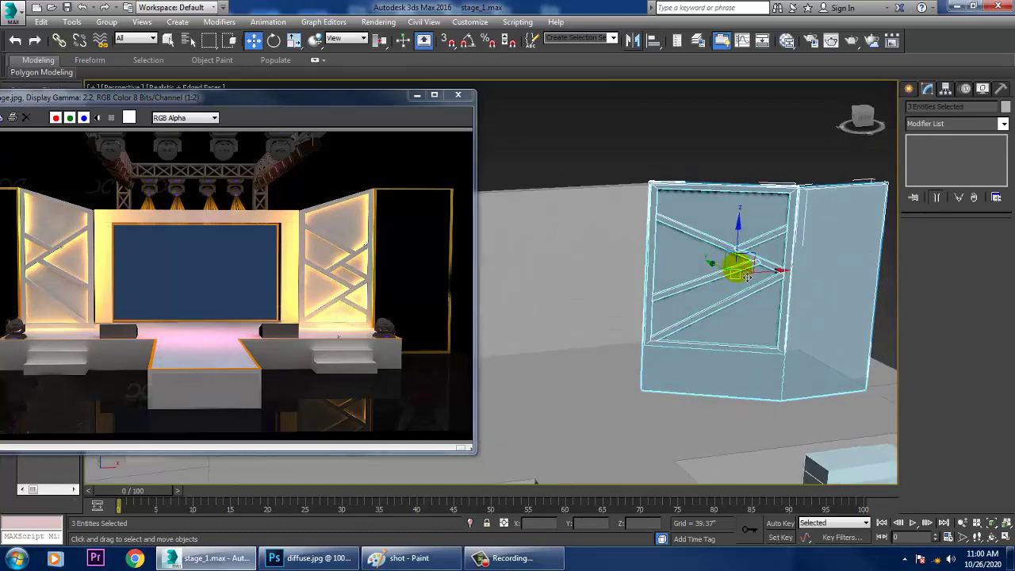
Nudge the mirrored walls and frame slightly along X in the Front view to line them up with the back wall's end.
{"action": "key", "text": "alt+w"}
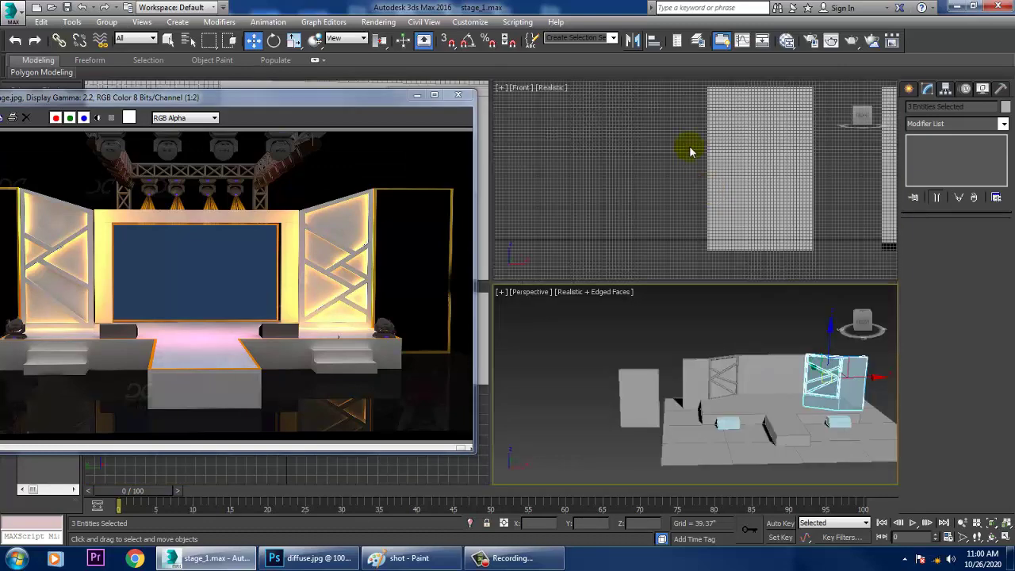
{"action": "scroll", "coordinate": [707, 140], "scroll_direction": "up", "scroll_amount": 2}
{"action": "key", "text": "alt+w"}
{"action": "scroll", "coordinate": [674, 249], "scroll_direction": "down", "scroll_amount": 2}
{"action": "middle_click_drag", "start_coordinate": [526, 268], "coordinate": [719, 294]}
{"action": "scroll", "coordinate": [677, 271], "scroll_direction": "up", "scroll_amount": 1}
{"action": "left_click_drag", "start_coordinate": [784, 259], "coordinate": [789, 259]}
{"action": "key", "text": "alt+w"}
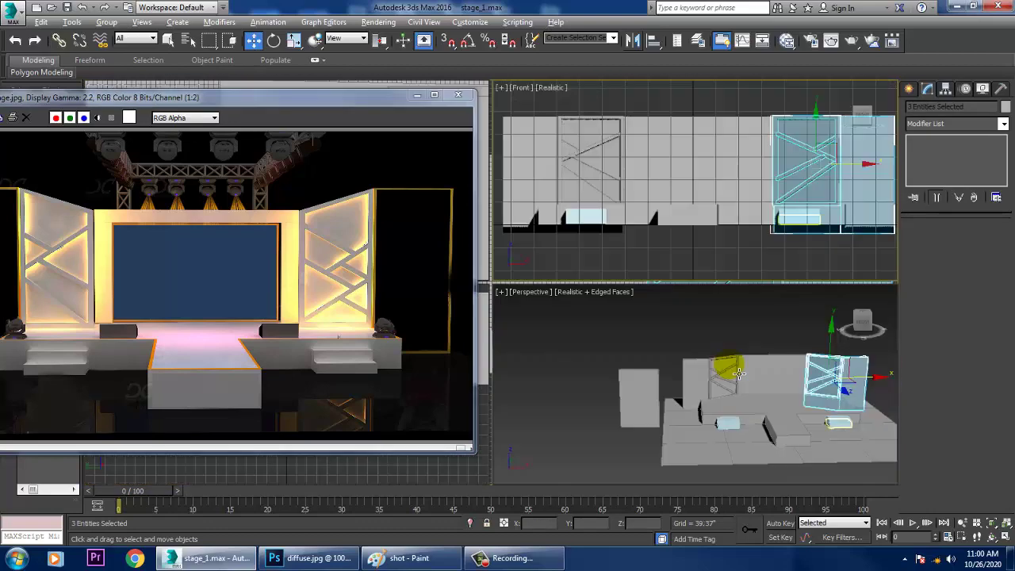
Delete the spare framed panel standing apart from the stage beside the floor plane.
{"action": "middle_click", "coordinate": [773, 383]}
{"action": "key", "text": "alt+w"}
{"action": "middle_click_drag", "start_coordinate": [769, 379], "coordinate": [642, 379], "text": "alt"}
{"action": "left_click", "coordinate": [670, 464]}
{"action": "middle_click_drag", "start_coordinate": [670, 465], "coordinate": [709, 424]}
{"action": "middle_click_drag", "start_coordinate": [709, 424], "coordinate": [748, 312], "text": "alt"}
{"action": "left_click", "coordinate": [565, 260]}
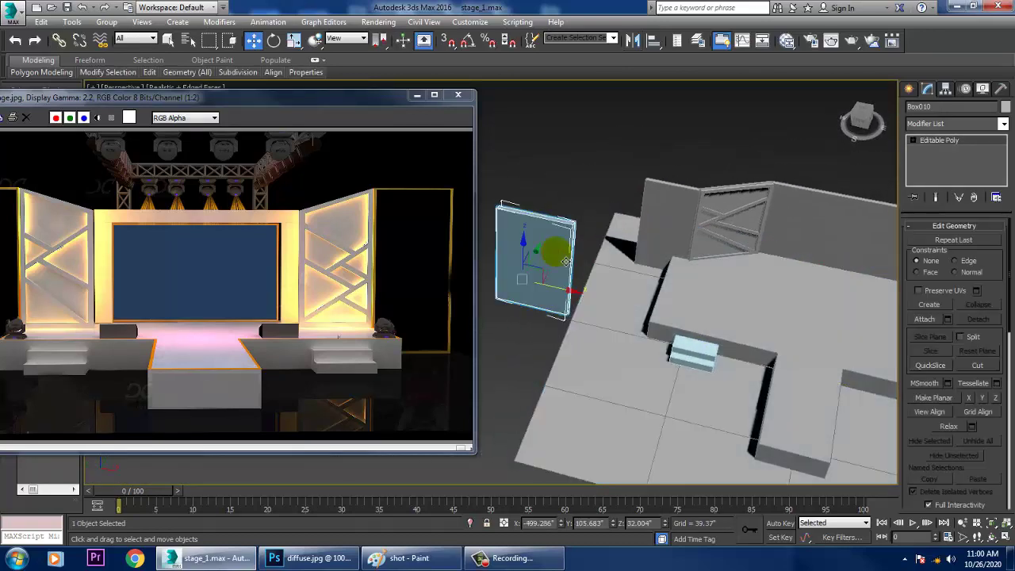
{"action": "key", "text": "Delete"}
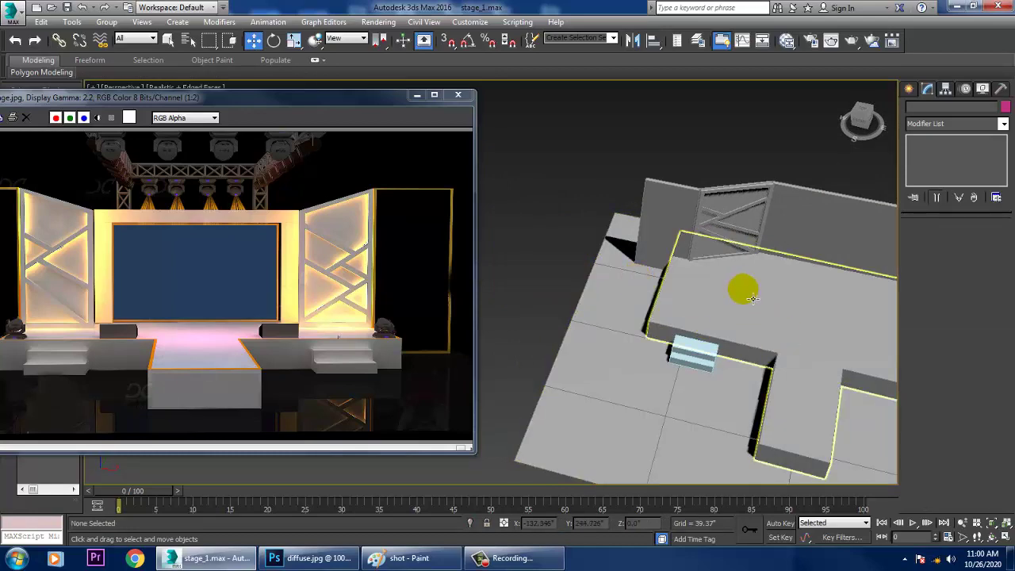
Scale up the floor plane beneath the stage so it extends further around the platform.
{"action": "middle_click_drag", "start_coordinate": [736, 296], "coordinate": [672, 342], "text": "alt"}
{"action": "left_click", "coordinate": [671, 343]}
{"action": "scroll", "coordinate": [671, 343], "scroll_direction": "up", "scroll_amount": 5}
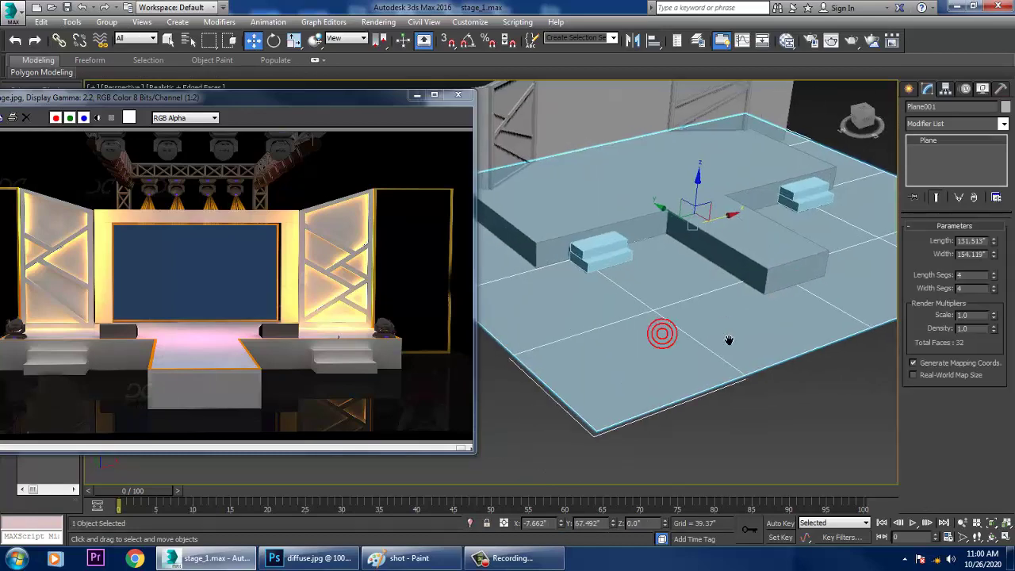
{"action": "key", "text": "r"}
{"action": "left_click_drag", "start_coordinate": [717, 291], "coordinate": [704, 280]}
{"action": "middle_click_drag", "start_coordinate": [705, 337], "coordinate": [706, 300], "text": "alt"}
{"action": "scroll", "coordinate": [730, 354], "scroll_direction": "up", "scroll_amount": 3}
{"action": "middle_click_drag", "start_coordinate": [732, 356], "coordinate": [742, 369], "text": "alt"}
Lower the stair blocks on both sides of the runway together by about 5.6 inches, leaving the stage platform out of the selection.
{"action": "middle_click_drag", "start_coordinate": [643, 306], "coordinate": [736, 381], "text": "alt"}
{"action": "left_click", "coordinate": [653, 381]}
{"action": "left_click", "coordinate": [868, 369], "text": "ctrl"}
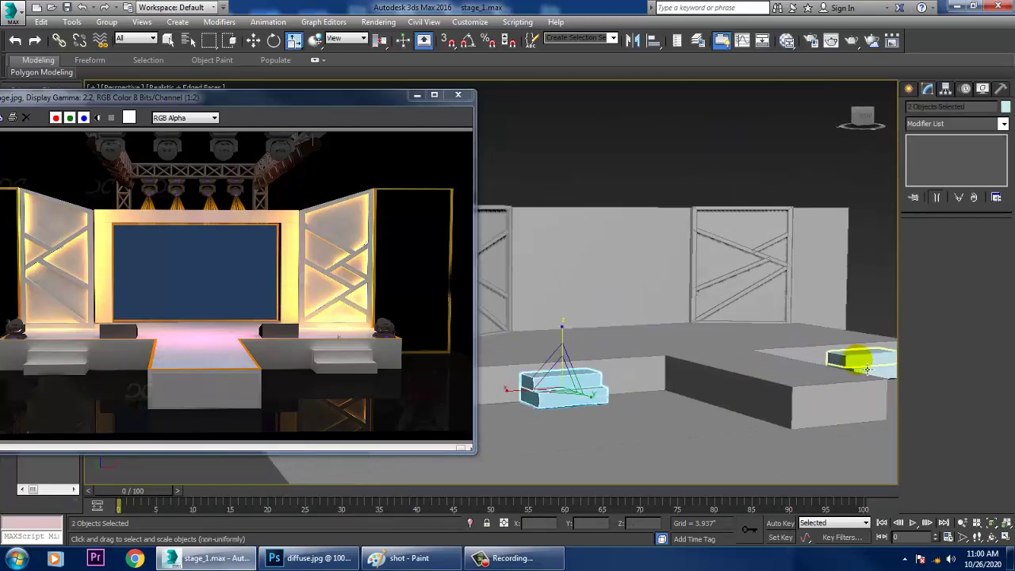
{"action": "left_click", "coordinate": [675, 342], "text": "ctrl"}
{"action": "key", "text": "w"}
{"action": "left_click", "coordinate": [619, 321], "text": "ctrl"}
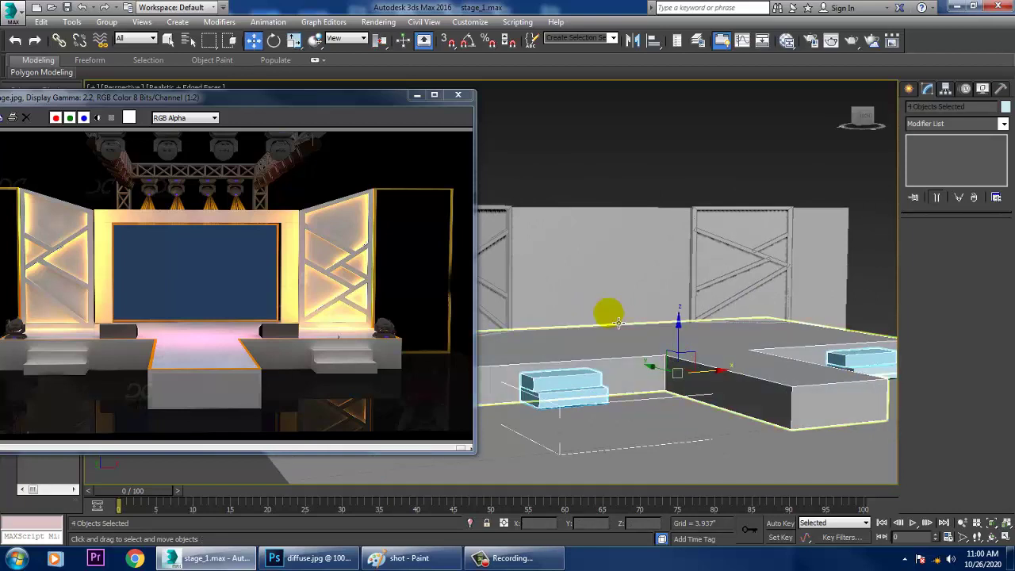
{"action": "left_click", "coordinate": [639, 328], "text": "alt"}
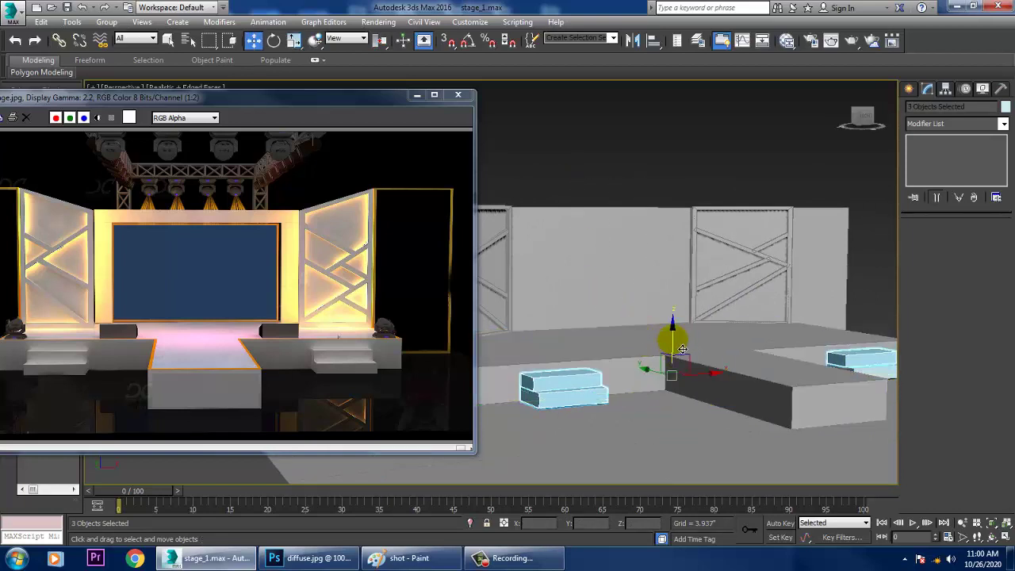
{"action": "left_click_drag", "start_coordinate": [682, 350], "coordinate": [690, 354]}
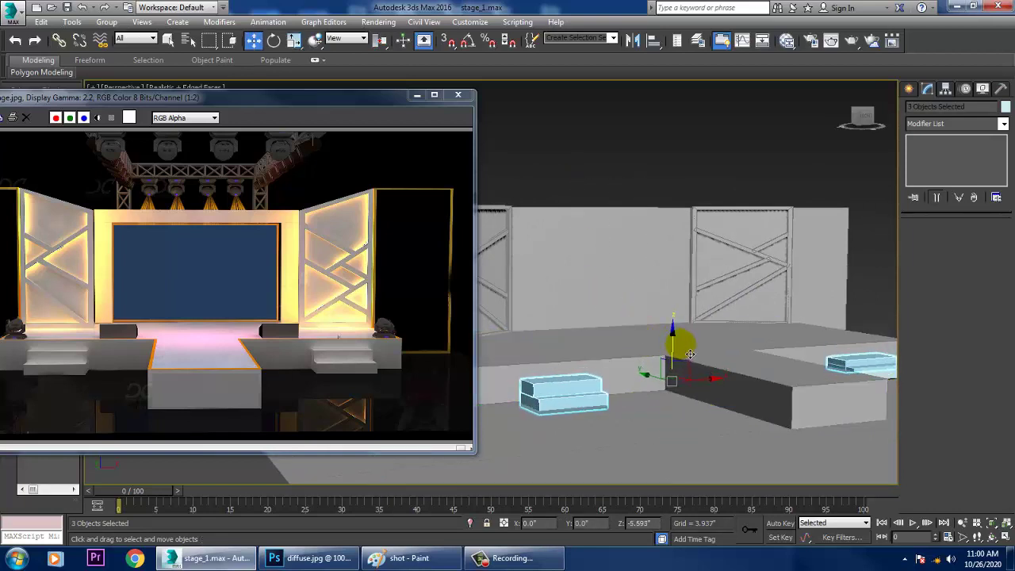
{"action": "scroll", "coordinate": [690, 354], "scroll_direction": "down", "scroll_amount": 3}
{"action": "middle_click_drag", "start_coordinate": [691, 352], "coordinate": [649, 348], "text": "alt"}
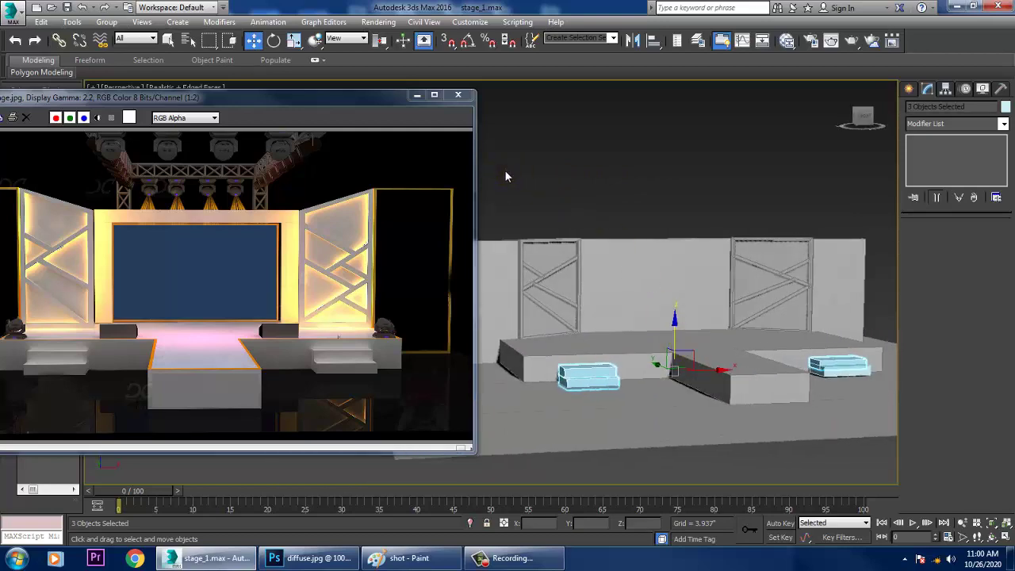
Assign one light gray object color to all stage objects, including the stairs and floor.
{"action": "left_click_drag", "start_coordinate": [505, 170], "coordinate": [981, 433]}
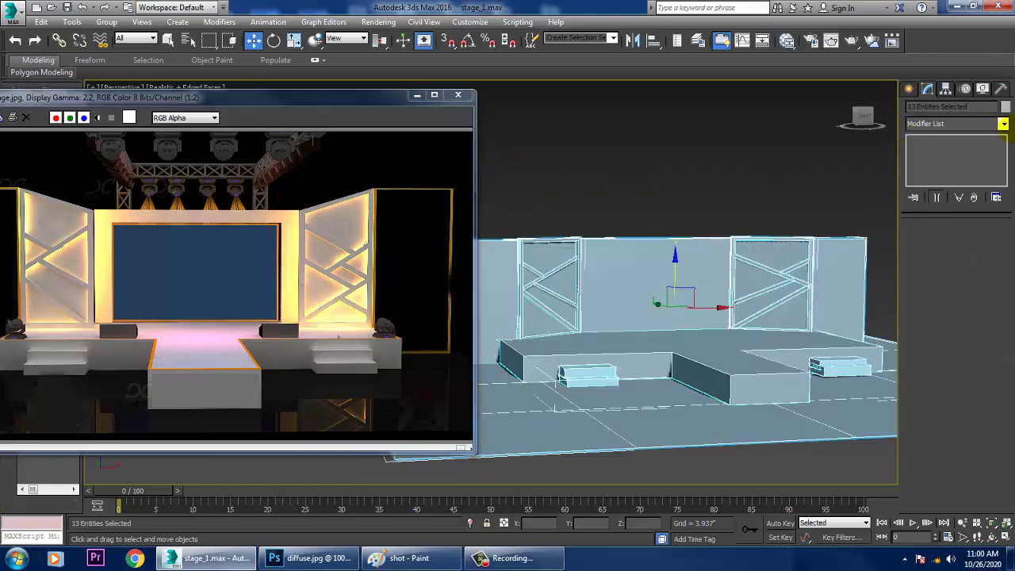
{"action": "left_click", "coordinate": [1005, 107]}
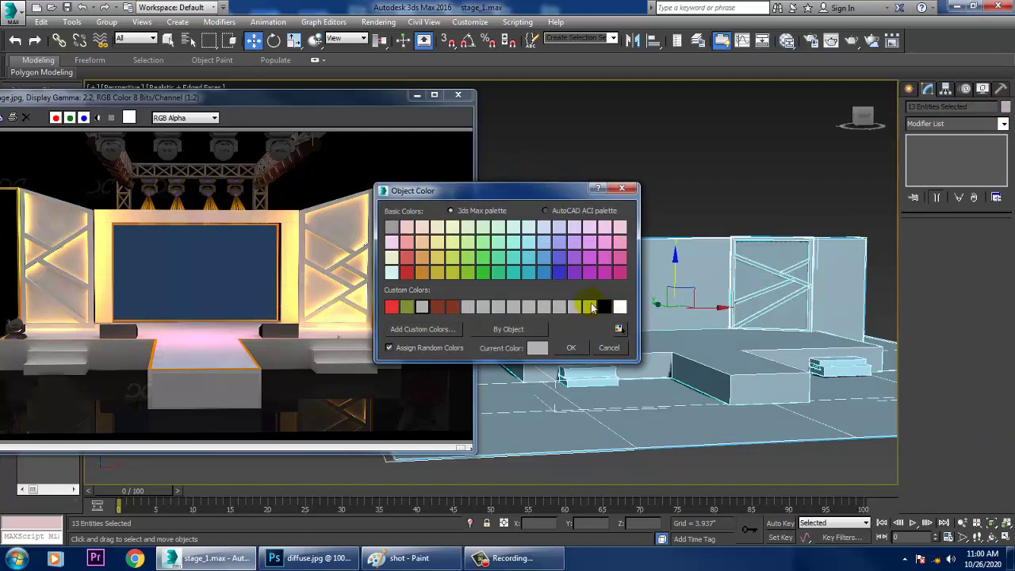
{"action": "left_click", "coordinate": [570, 348]}
{"action": "left_click", "coordinate": [668, 163]}
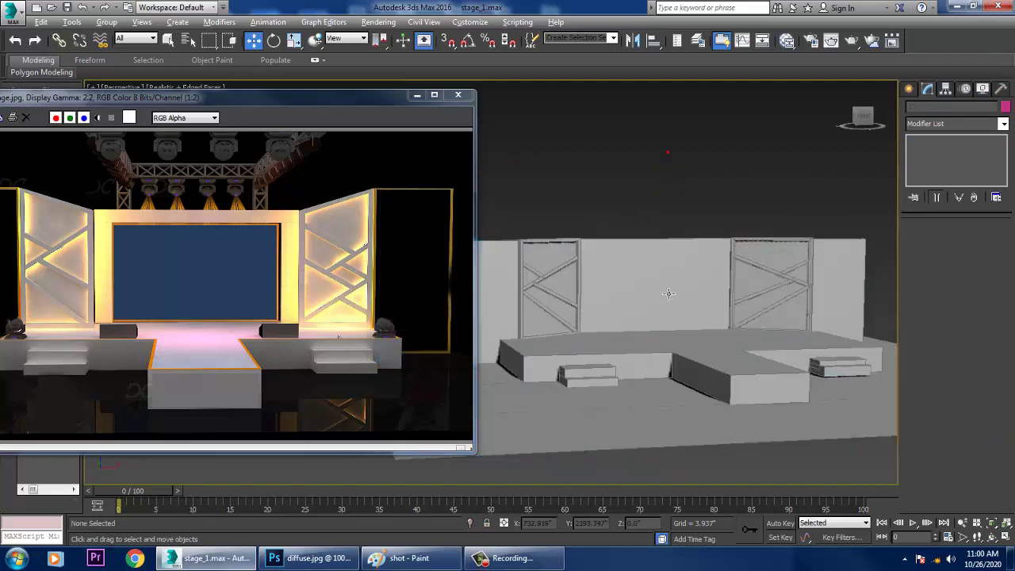
Create a box about 25 x 64 x 16 inches with AutoGrid on the stage platform behind the stairs, as the reference's floor monitor.
{"action": "left_click", "coordinate": [60, 316]}
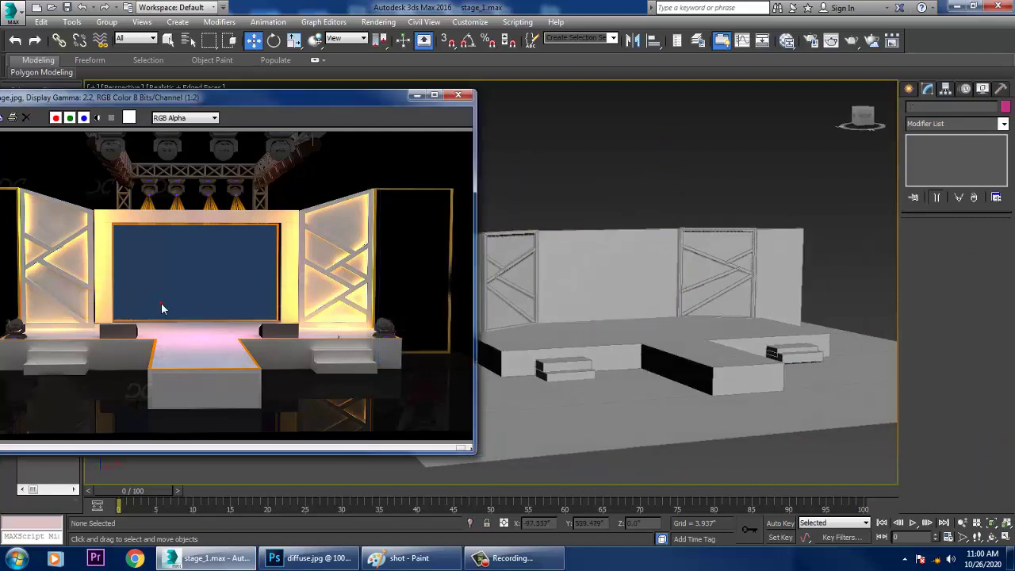
{"action": "scroll", "coordinate": [134, 359], "scroll_direction": "up", "scroll_amount": 2}
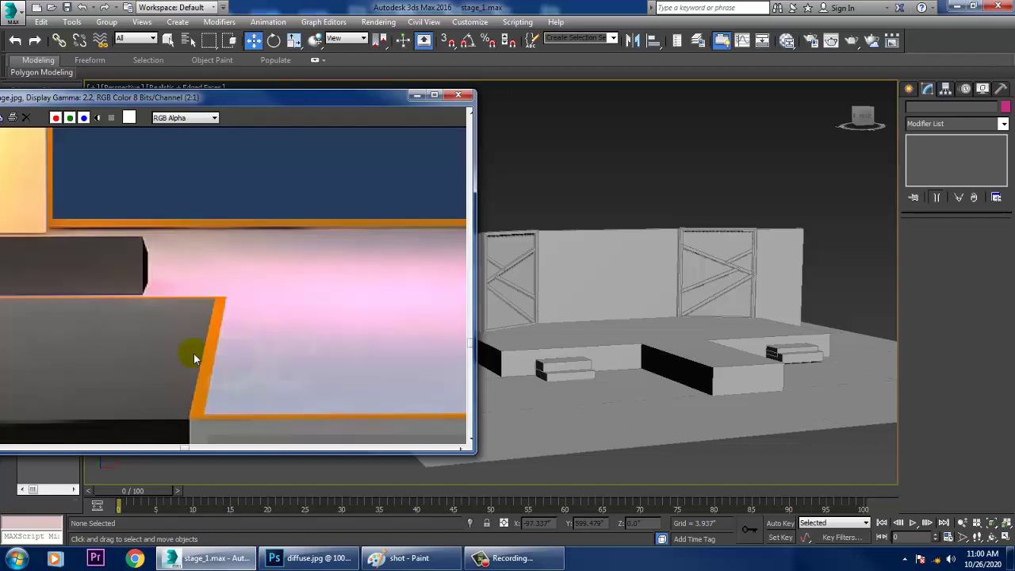
{"action": "middle_click_drag", "start_coordinate": [854, 352], "coordinate": [696, 351], "text": "alt"}
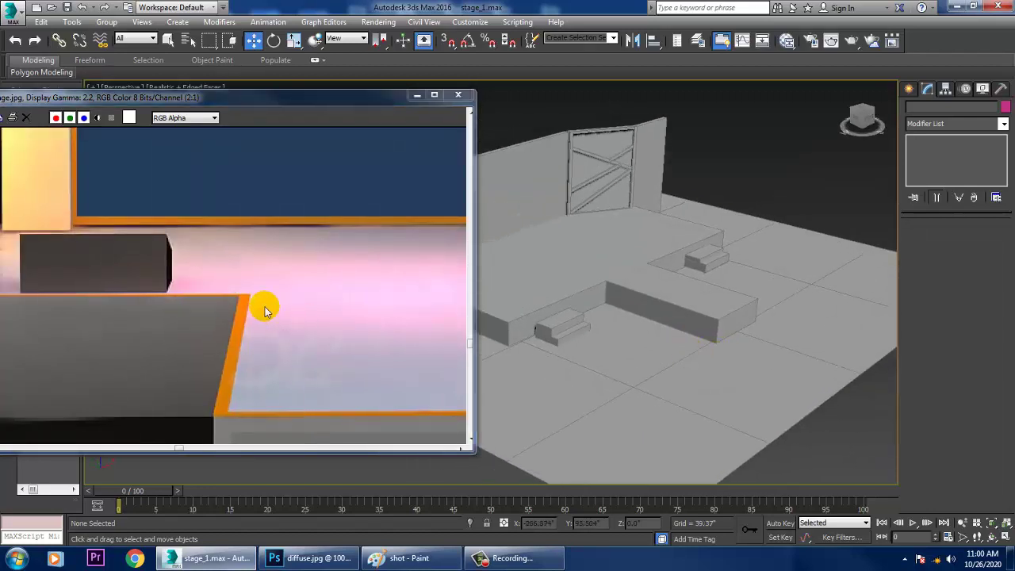
{"action": "middle_click_drag", "start_coordinate": [265, 309], "coordinate": [373, 307]}
{"action": "middle_click_drag", "start_coordinate": [701, 328], "coordinate": [754, 294], "text": "alt"}
{"action": "left_click", "coordinate": [908, 89]}
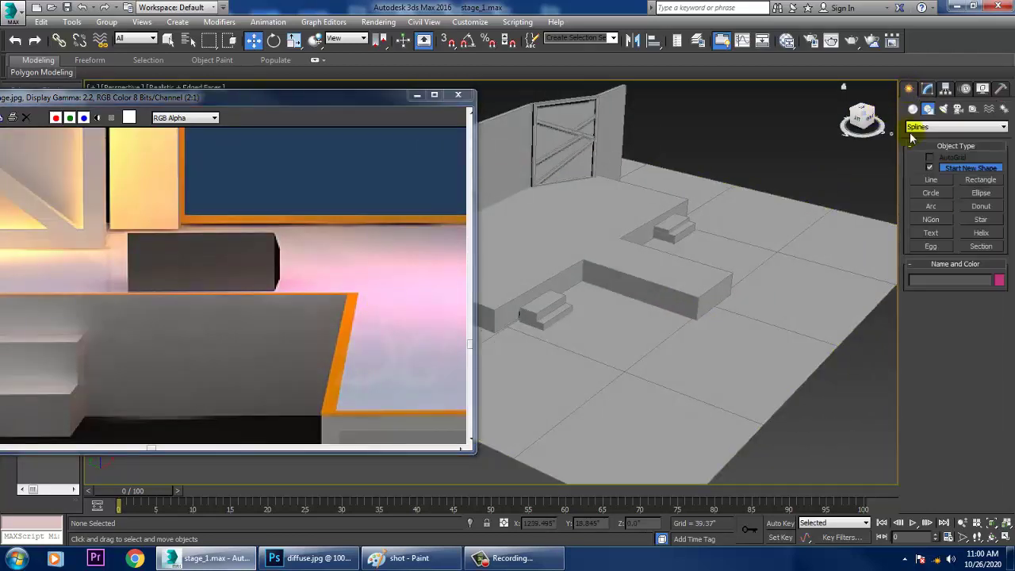
{"action": "left_click", "coordinate": [914, 110]}
{"action": "left_click", "coordinate": [931, 170]}
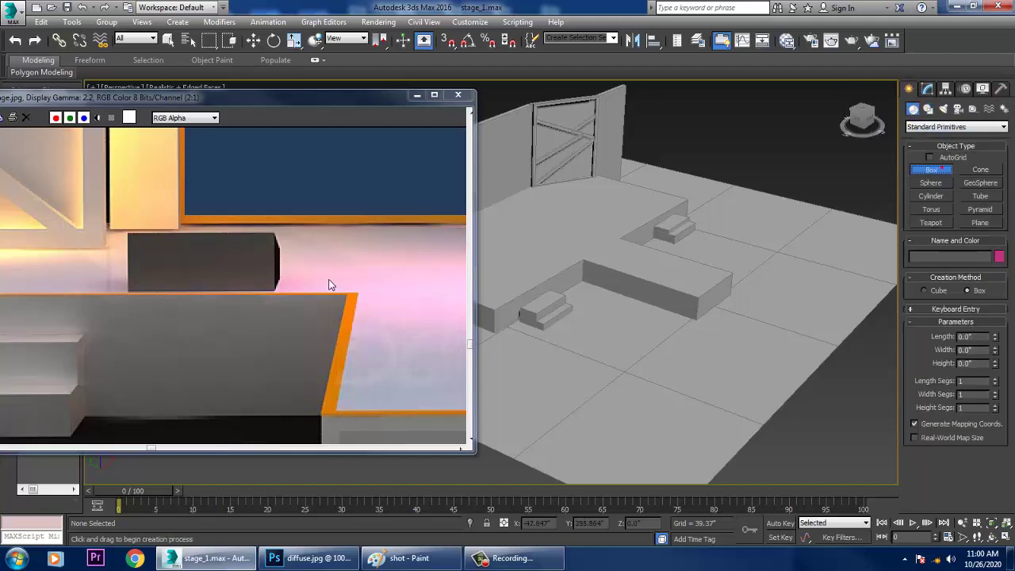
{"action": "middle_click_drag", "start_coordinate": [648, 288], "coordinate": [716, 370], "text": "alt"}
{"action": "scroll", "coordinate": [716, 371], "scroll_direction": "up", "scroll_amount": 2}
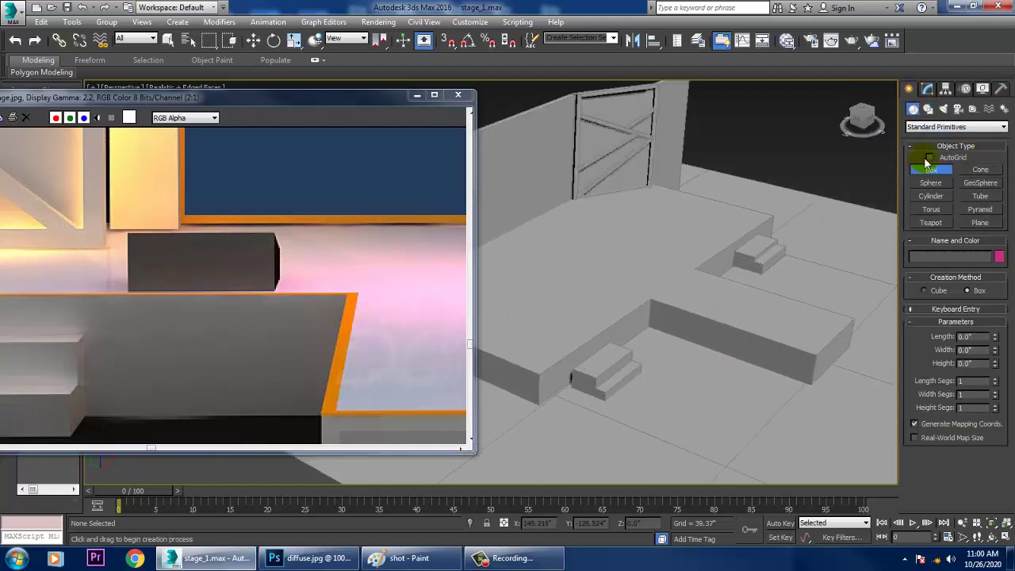
{"action": "left_click_drag", "start_coordinate": [622, 316], "coordinate": [590, 347]}
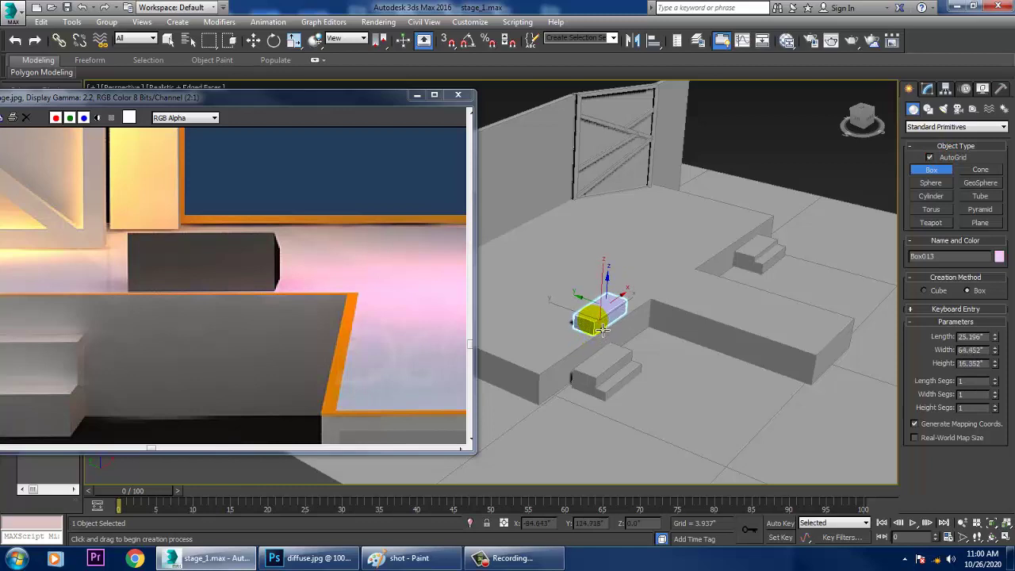
Scale the monitor box to about 81% along X and 80% in height, and shift it about 34 inches along X.
{"action": "key", "text": "w"}
{"action": "middle_click_drag", "start_coordinate": [602, 330], "coordinate": [572, 341], "text": "alt"}
{"action": "scroll", "coordinate": [670, 335], "scroll_direction": "up", "scroll_amount": 3}
{"action": "middle_click_drag", "start_coordinate": [679, 335], "coordinate": [651, 336], "text": "alt"}
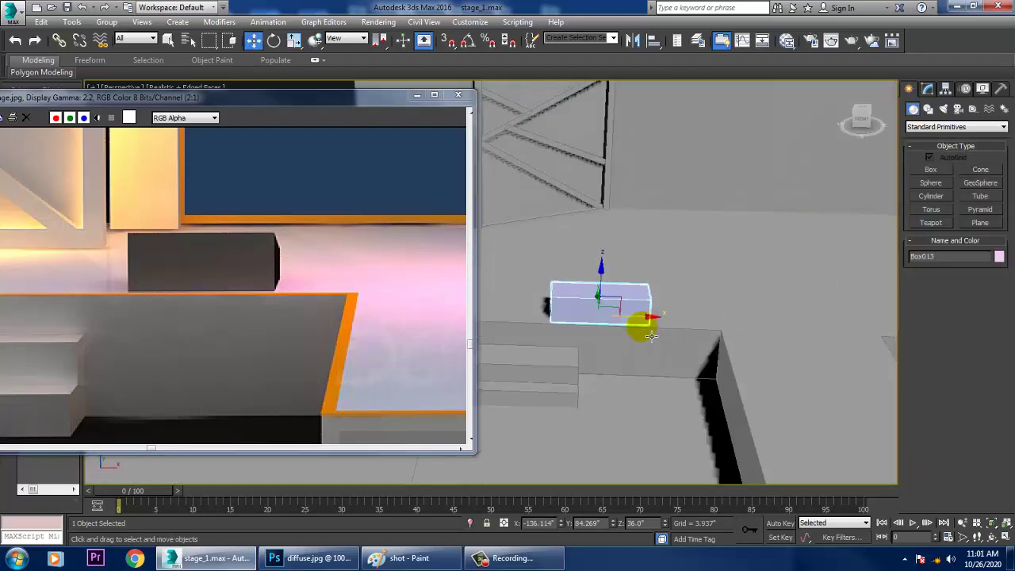
{"action": "key", "text": "r"}
{"action": "left_click_drag", "start_coordinate": [667, 318], "coordinate": [653, 318]}
{"action": "key", "text": "w"}
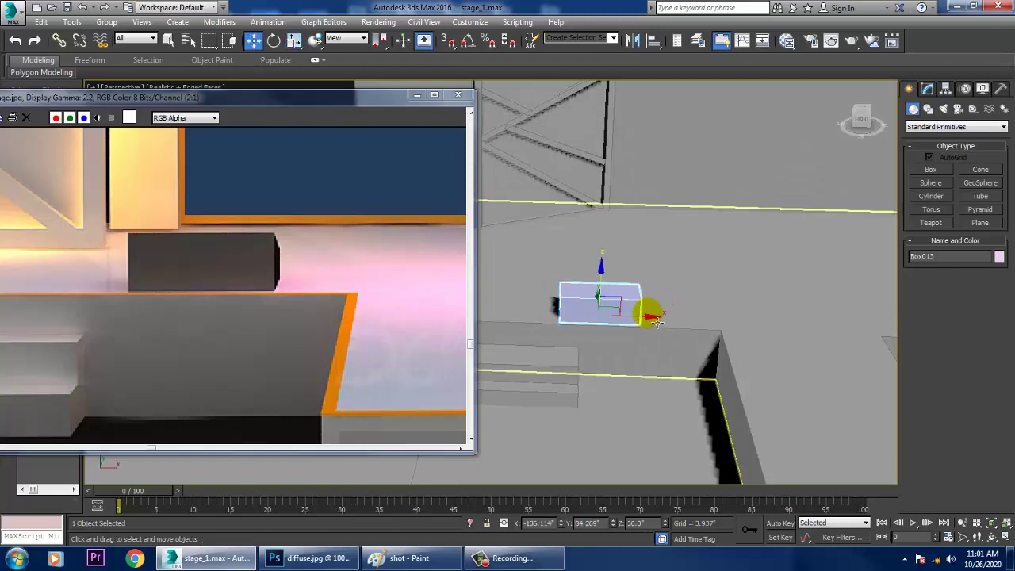
{"action": "middle_click_drag", "start_coordinate": [657, 321], "coordinate": [677, 323], "text": "alt"}
{"action": "key", "text": "r"}
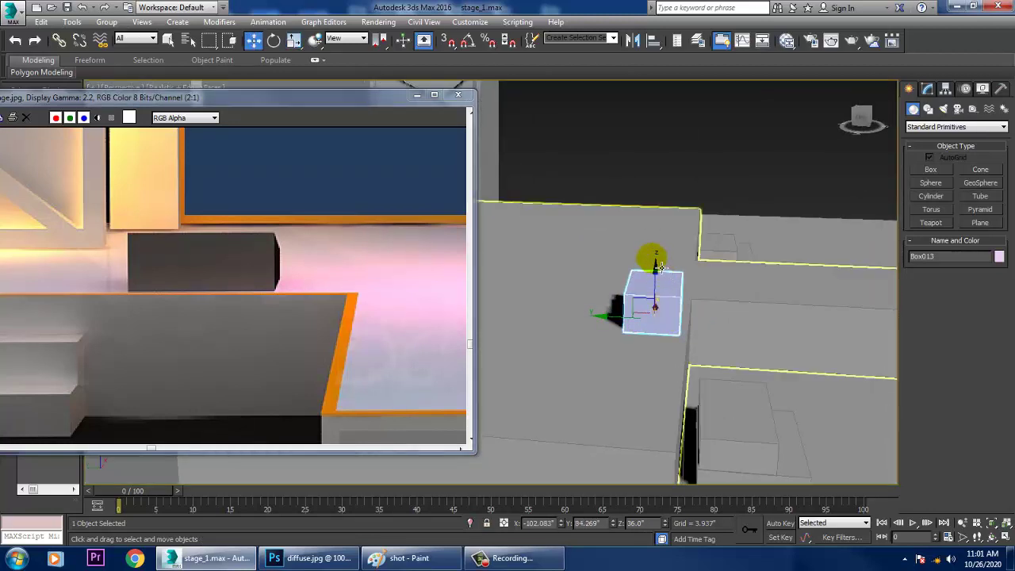
{"action": "key", "text": "w"}
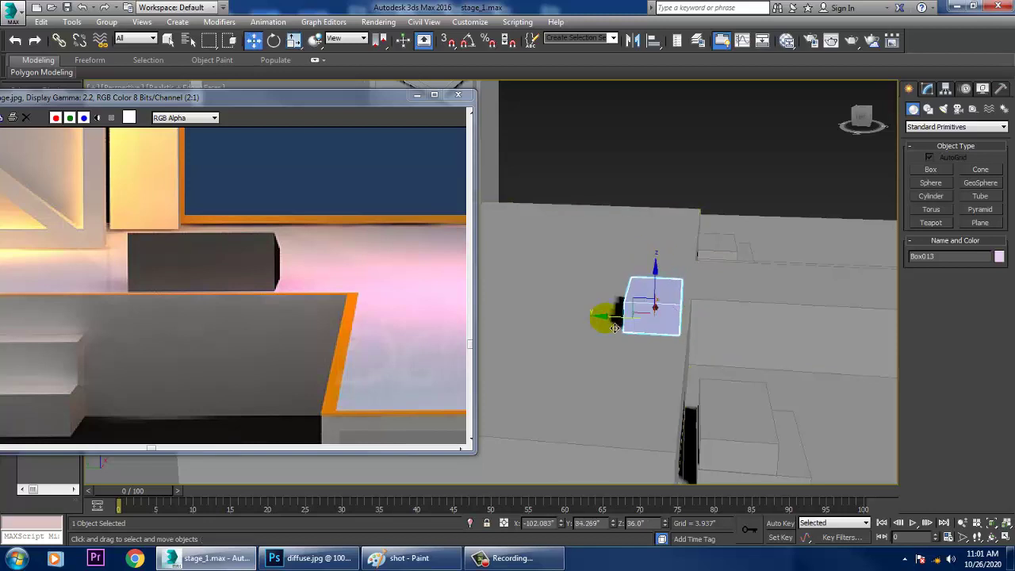
{"action": "key", "text": "r"}
Convert the monitor box to an Editable Poly and scale it to 90% along Y.
{"action": "right_click", "coordinate": [753, 295]}
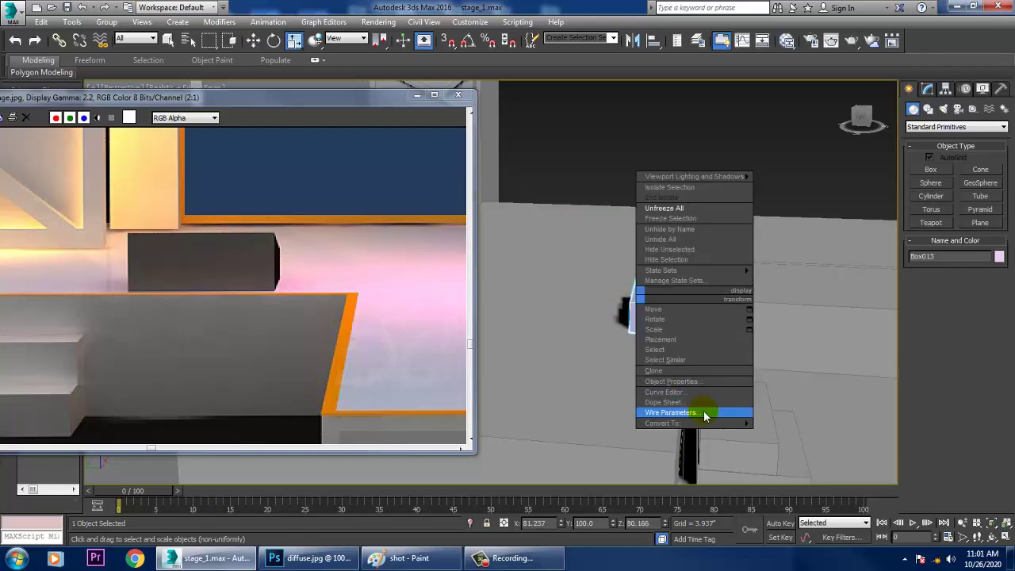
{"action": "mouse_move", "coordinate": [748, 425]}
{"action": "left_click", "coordinate": [785, 432]}
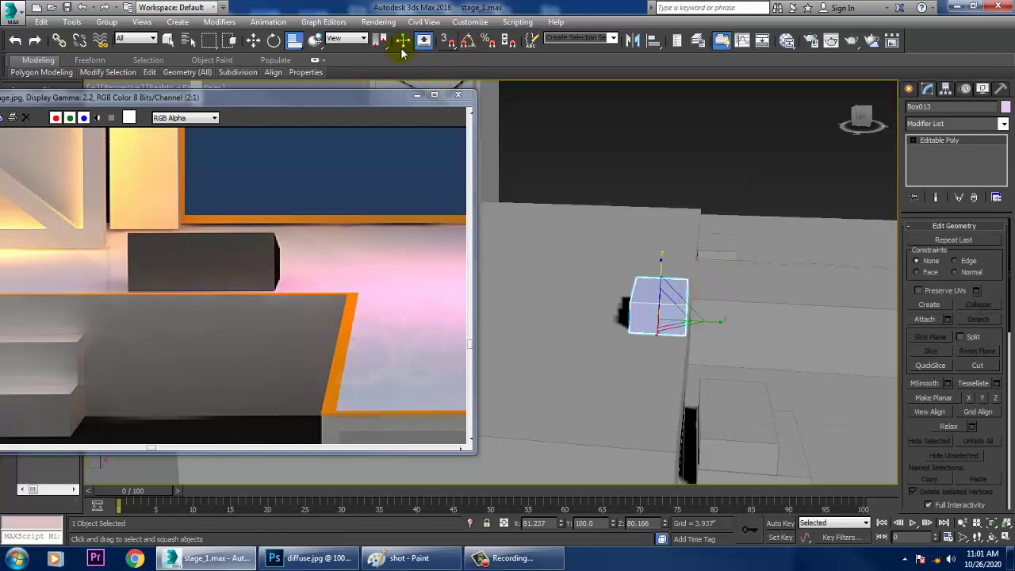
{"action": "left_click", "coordinate": [293, 41]}
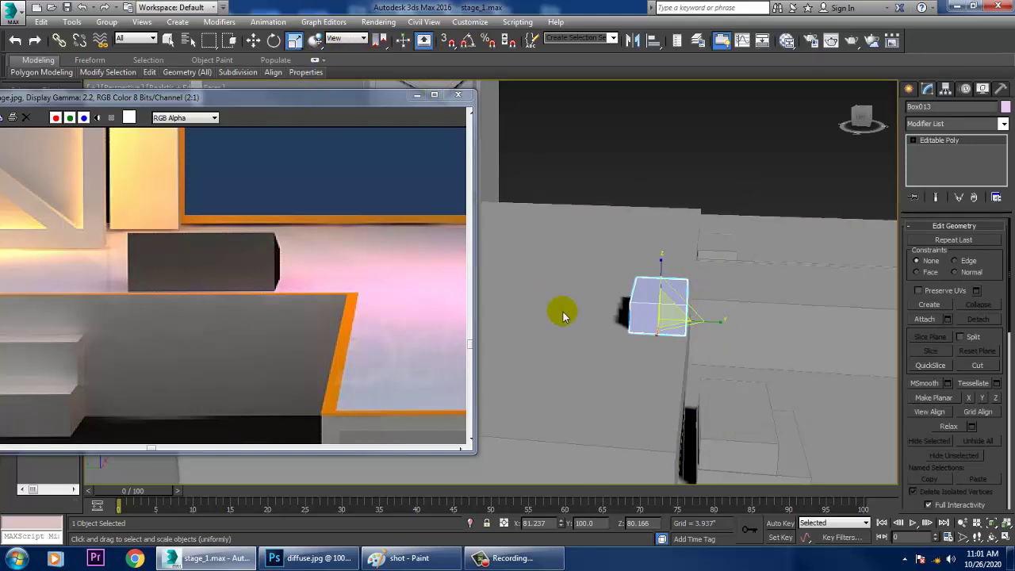
{"action": "left_click_drag", "start_coordinate": [734, 334], "coordinate": [724, 332]}
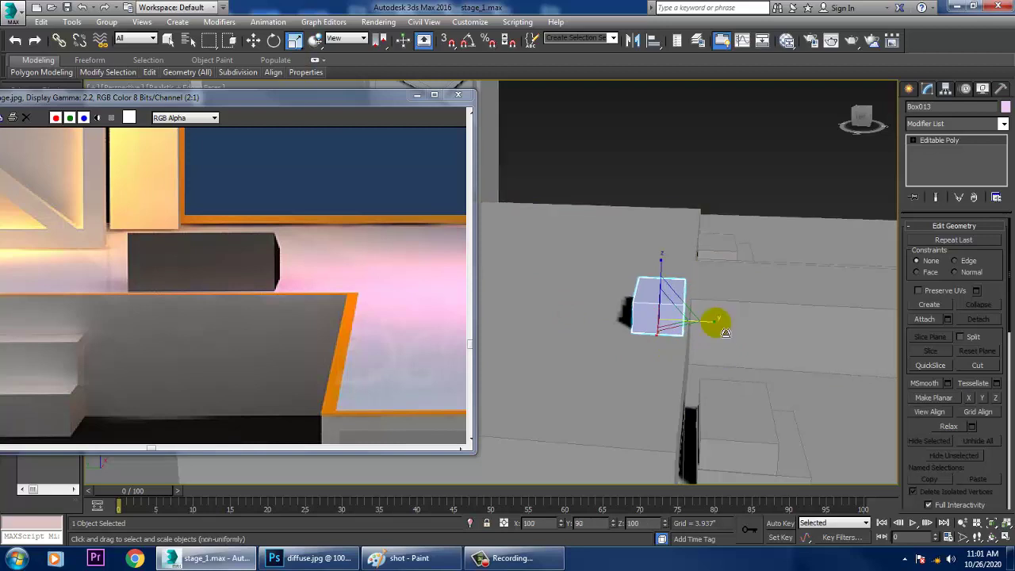
{"action": "key", "text": "w"}
{"action": "middle_click_drag", "start_coordinate": [723, 333], "coordinate": [657, 338], "text": "alt"}
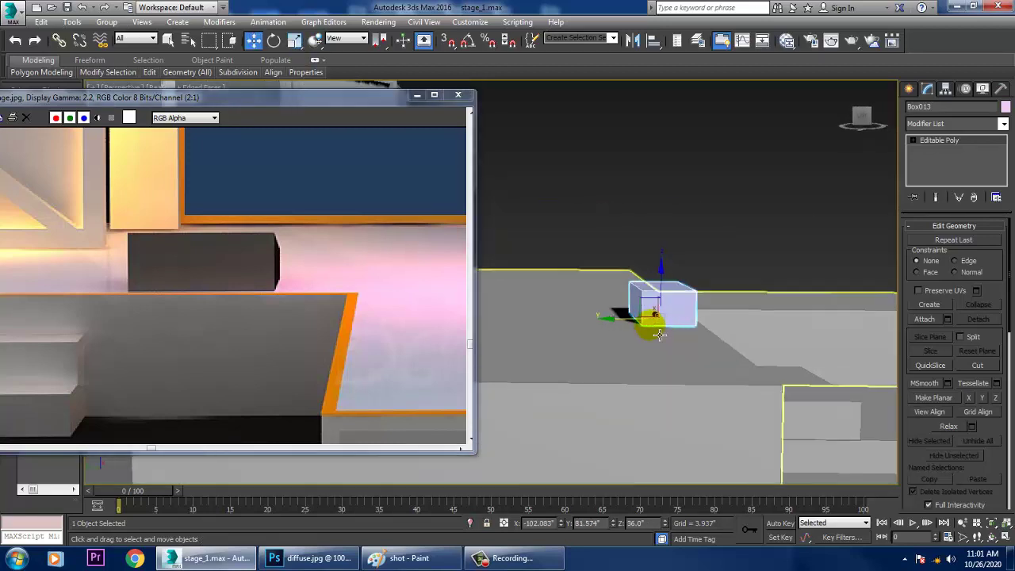
Shape the monitor box into a wedge by lowering its rear top vertices to about Z 41.7 inches and raising the front ones slightly.
{"action": "right_click", "coordinate": [650, 306]}
{"action": "left_click", "coordinate": [584, 121]}
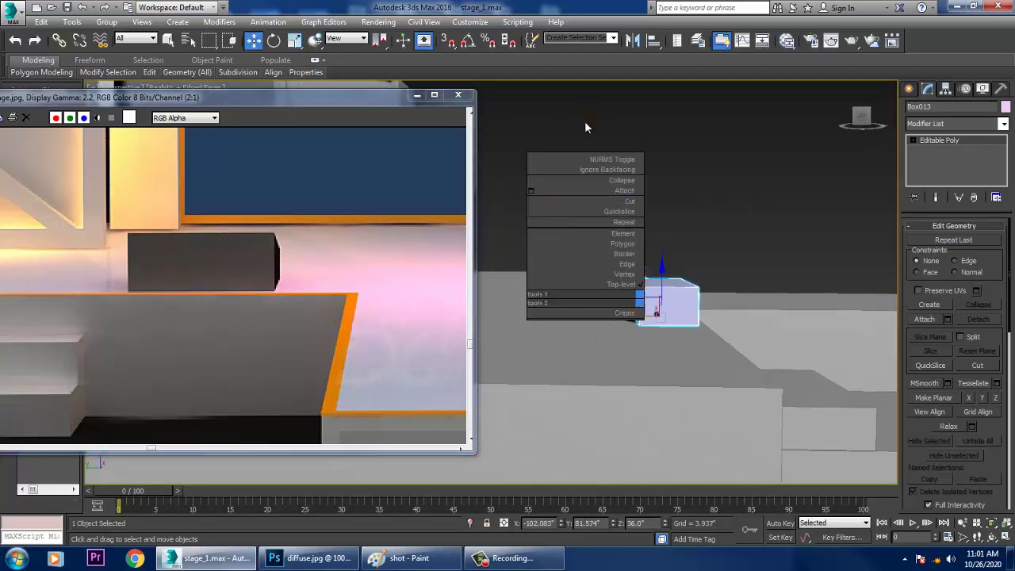
{"action": "middle_click_drag", "start_coordinate": [749, 318], "coordinate": [710, 325], "text": "alt"}
{"action": "key", "text": "1"}
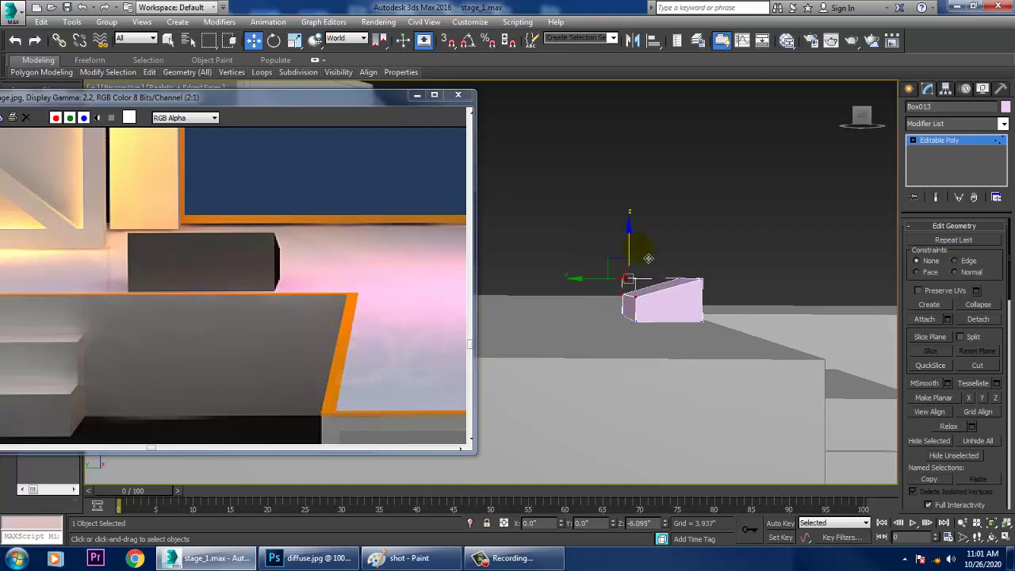
{"action": "left_click_drag", "start_coordinate": [651, 262], "coordinate": [652, 262]}
{"action": "middle_click_drag", "start_coordinate": [655, 262], "coordinate": [682, 258], "text": "alt"}
{"action": "left_click_drag", "start_coordinate": [658, 238], "coordinate": [697, 287]}
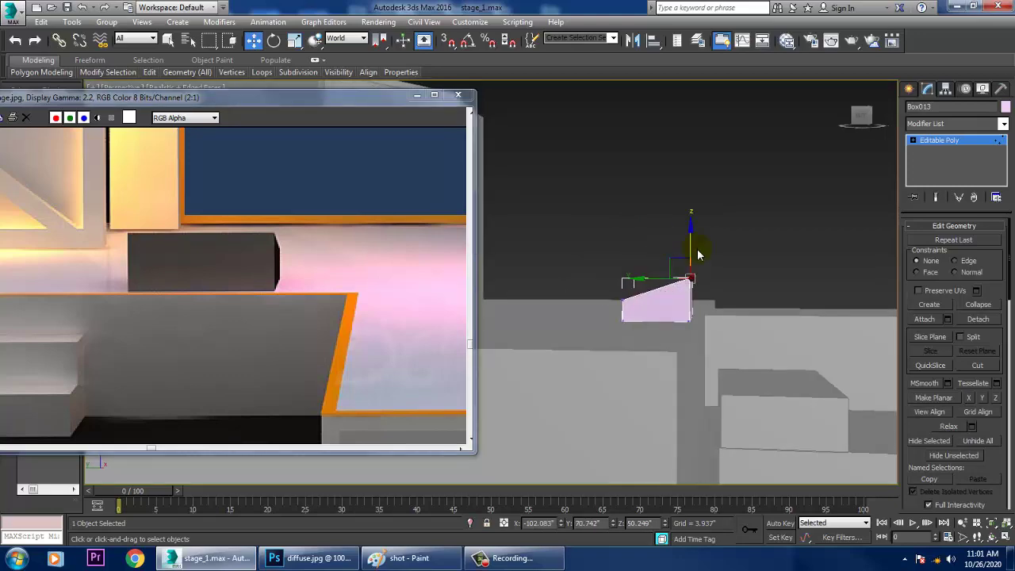
{"action": "middle_click_drag", "start_coordinate": [701, 248], "coordinate": [669, 317], "text": "alt"}
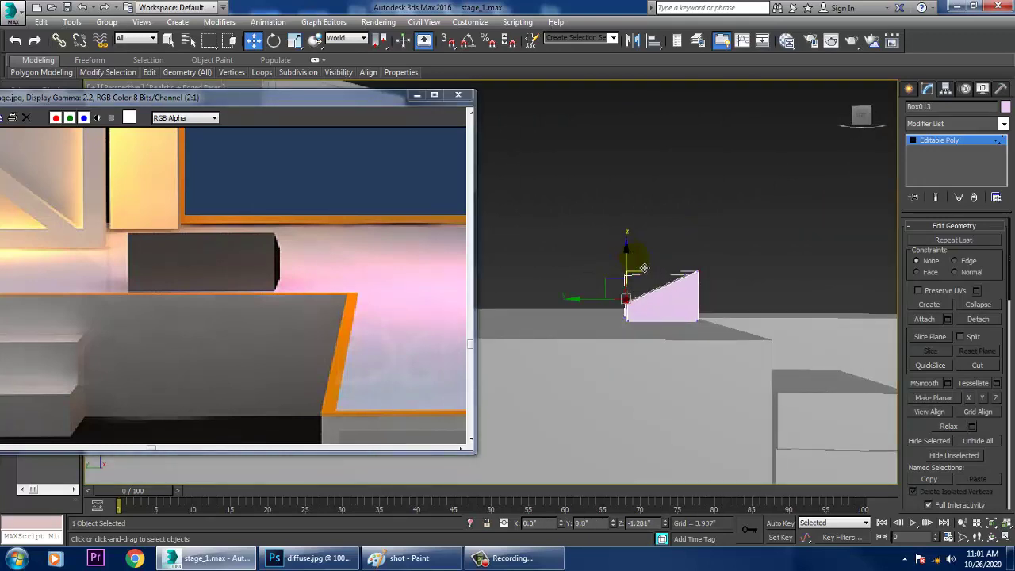
{"action": "middle_click_drag", "start_coordinate": [644, 268], "coordinate": [681, 308], "text": "alt"}
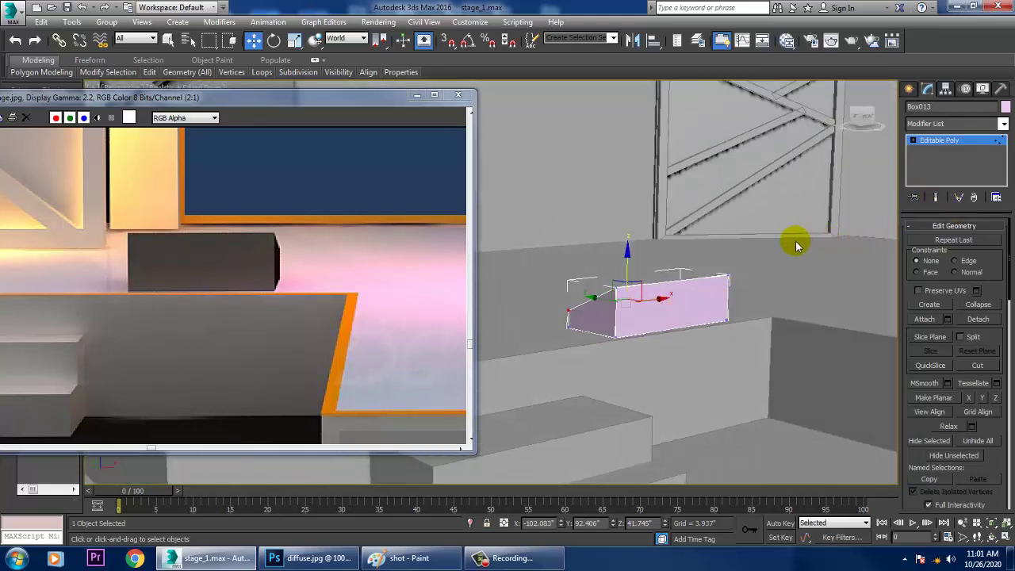
Raise the monitor's front top edge to about Z 53.4 inches and leave edge editing.
{"action": "key", "text": "2"}
{"action": "left_click", "coordinate": [678, 278]}
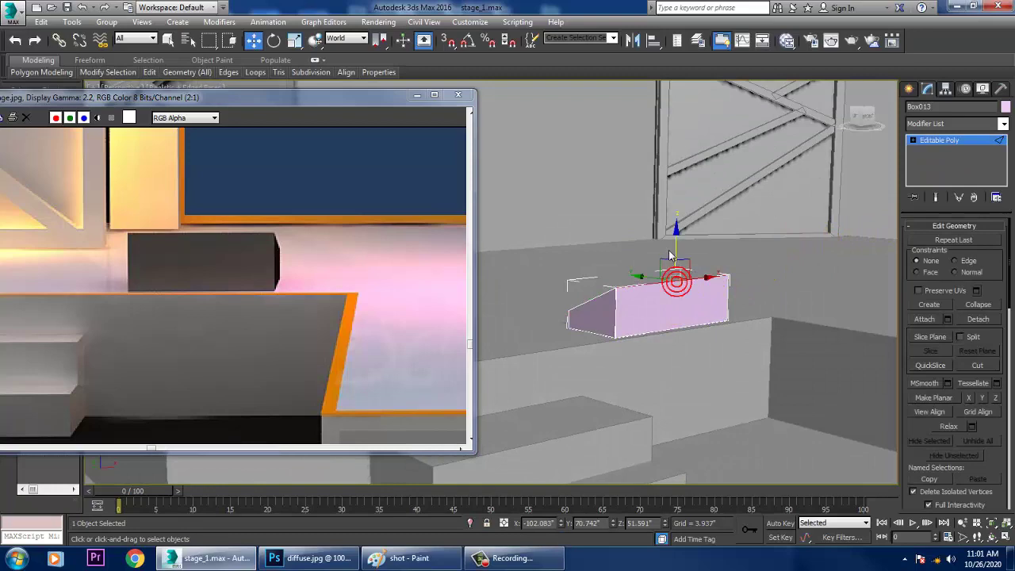
{"action": "left_click_drag", "start_coordinate": [683, 252], "coordinate": [684, 243]}
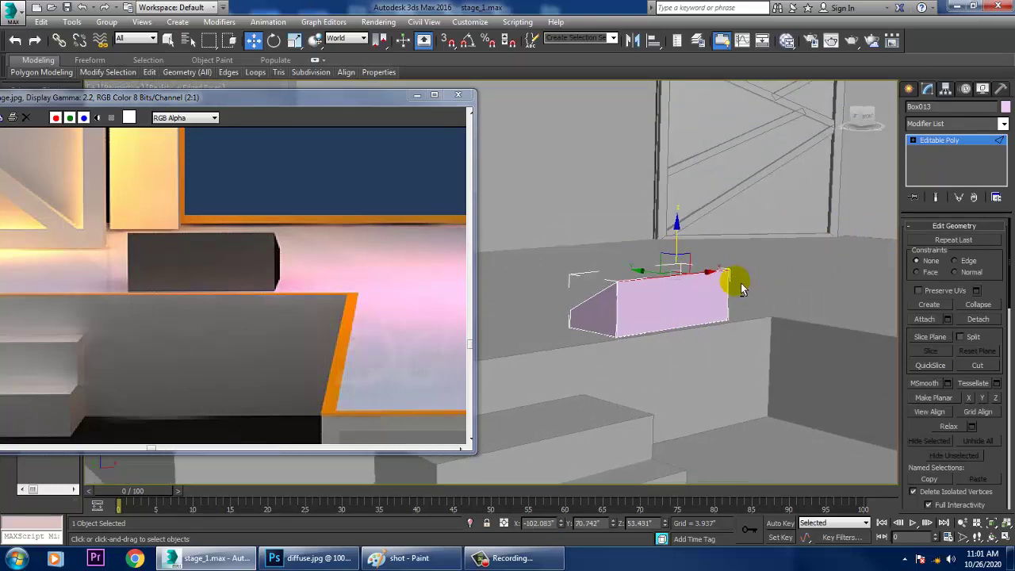
{"action": "middle_click_drag", "start_coordinate": [743, 290], "coordinate": [739, 300], "text": "alt"}
{"action": "scroll", "coordinate": [653, 346], "scroll_direction": "down", "scroll_amount": 6}
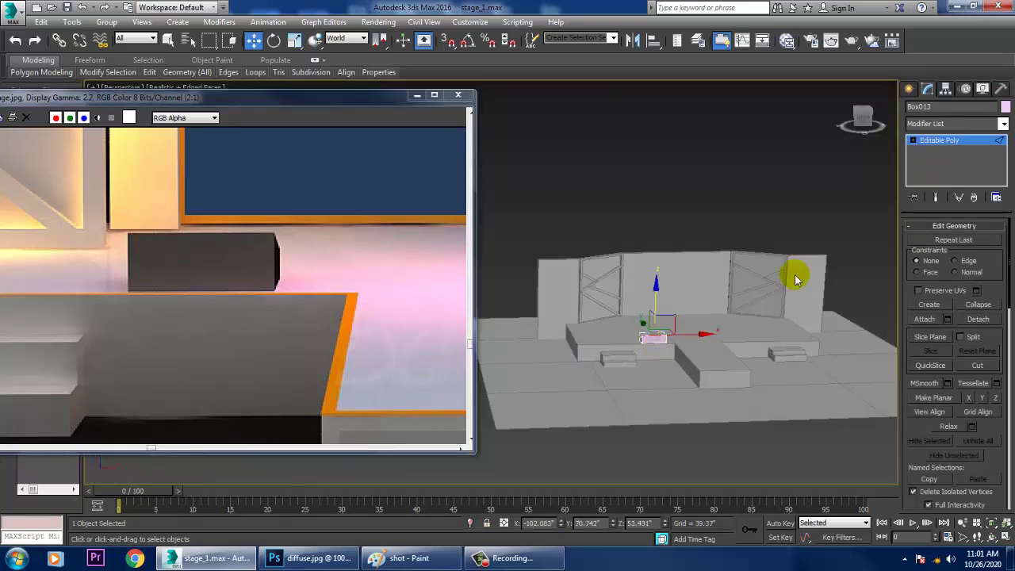
{"action": "left_click", "coordinate": [937, 143]}
Copy the wedge monitor along X to about X 93.2 inches, on the opposite side of the runway.
{"action": "key", "text": "z"}
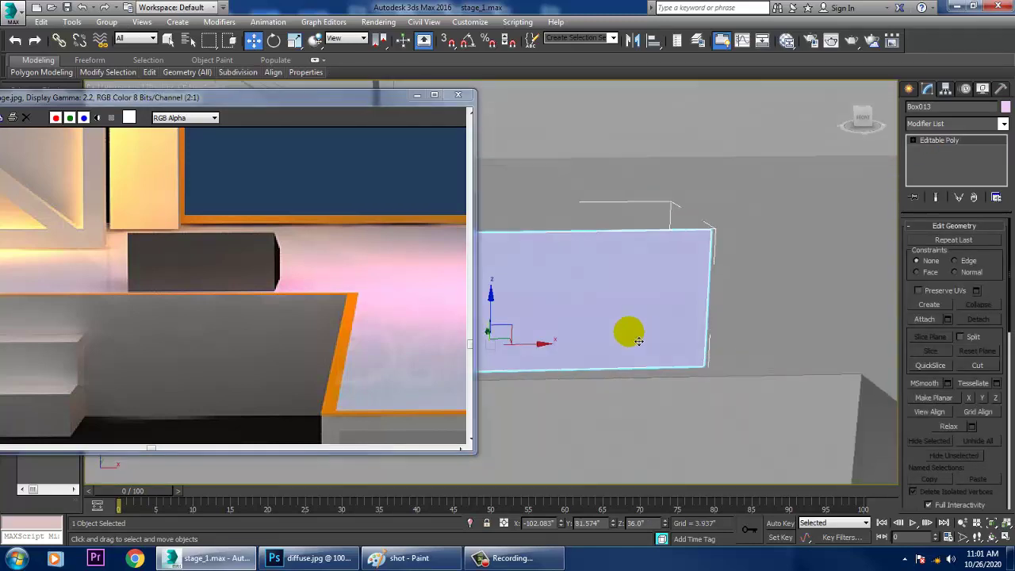
{"action": "scroll", "coordinate": [634, 336], "scroll_direction": "down", "scroll_amount": 5}
{"action": "key", "text": "r"}
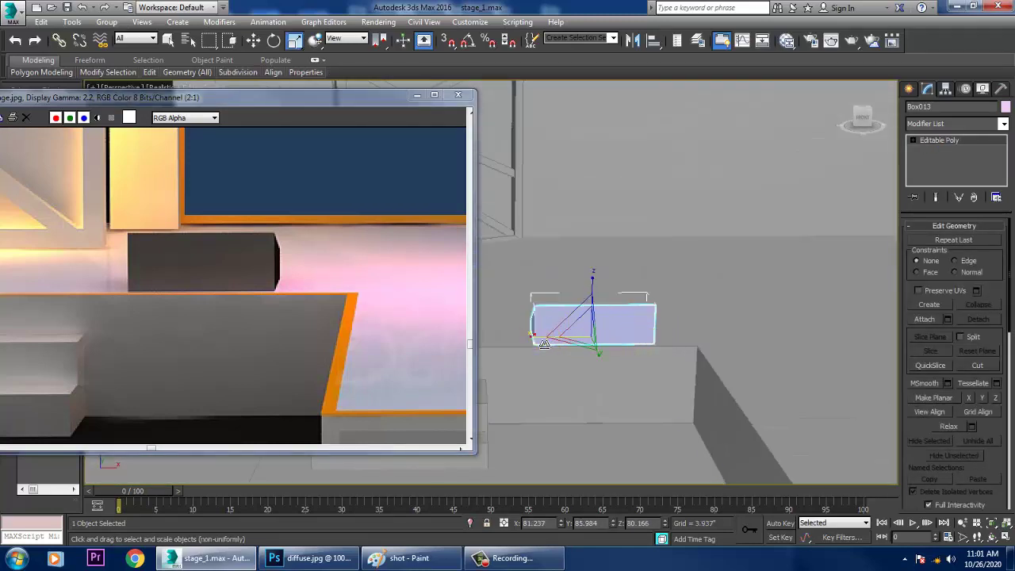
{"action": "key", "text": "w"}
{"action": "scroll", "coordinate": [559, 345], "scroll_direction": "down", "scroll_amount": 4}
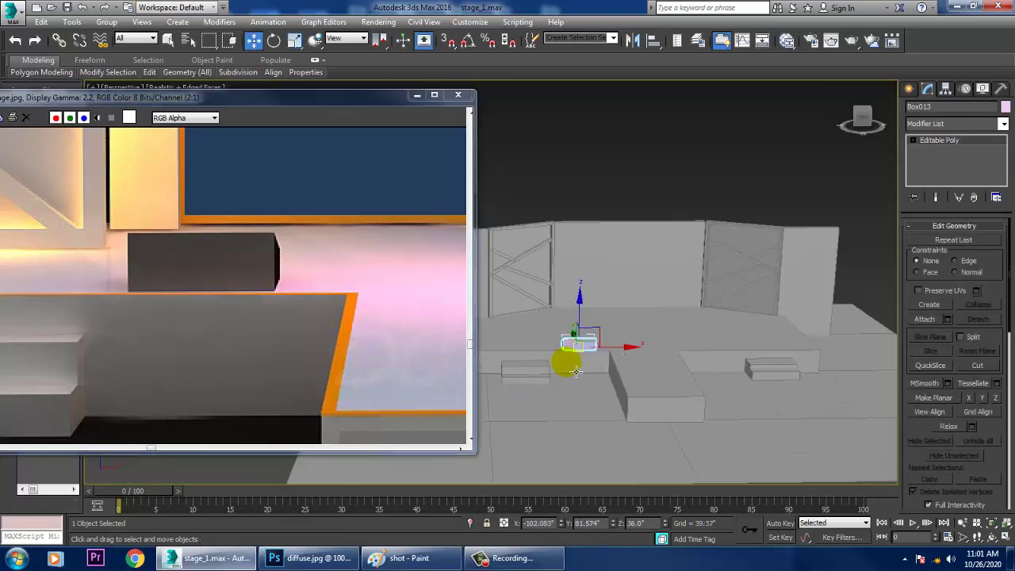
{"action": "scroll", "coordinate": [226, 316], "scroll_direction": "down", "scroll_amount": 2}
{"action": "middle_click_drag", "start_coordinate": [703, 380], "coordinate": [577, 343], "text": "alt"}
{"action": "mouse_move", "coordinate": [577, 344]}
{"action": "left_mouse_down", "text": "shift"}
{"action": "mouse_move", "coordinate": [769, 336]}
{"action": "mouse_move", "coordinate": [771, 347]}
{"action": "left_mouse_up", "text": "shift"}
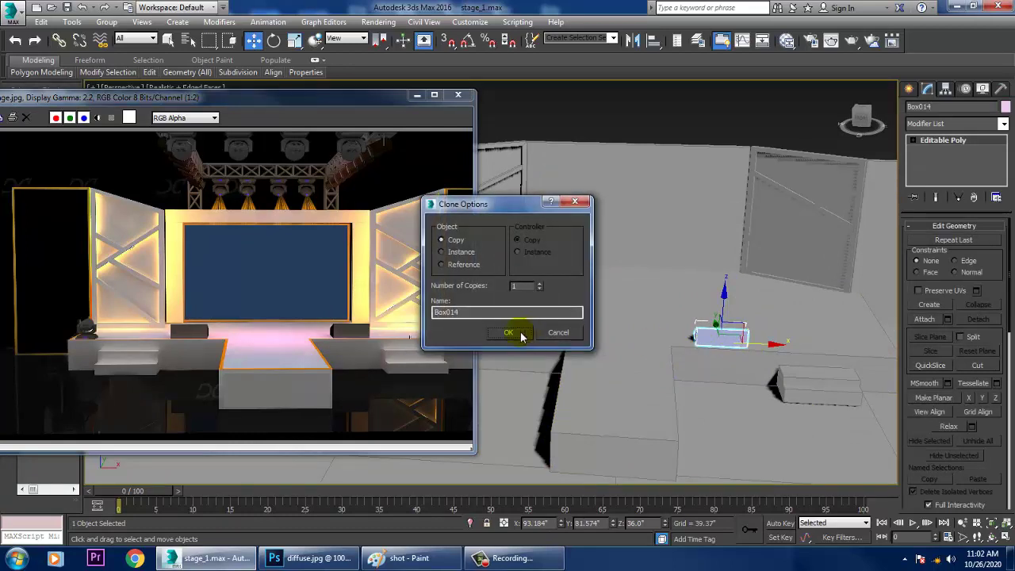
{"action": "left_click", "coordinate": [513, 332]}
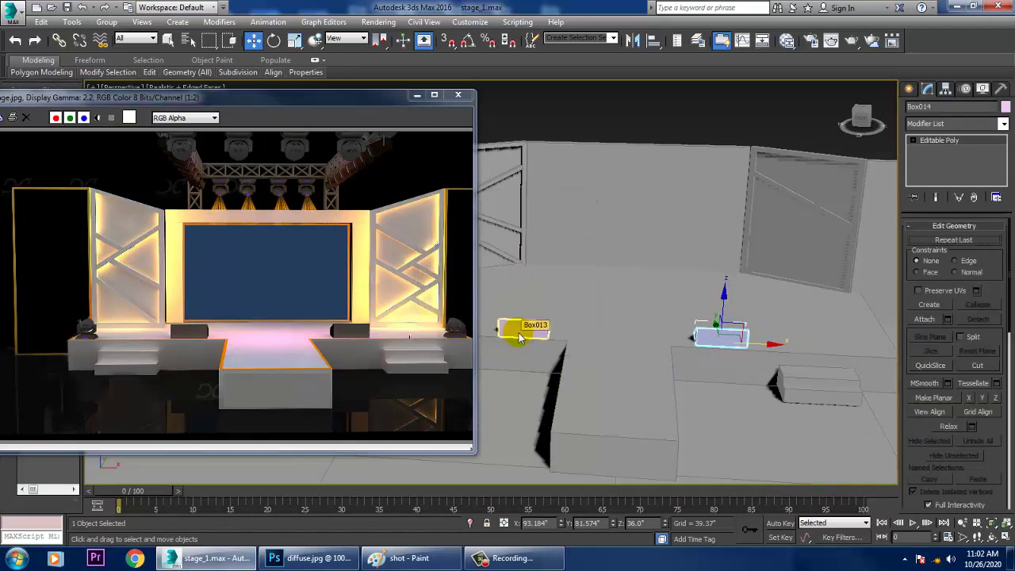
{"action": "left_click", "coordinate": [159, 330]}
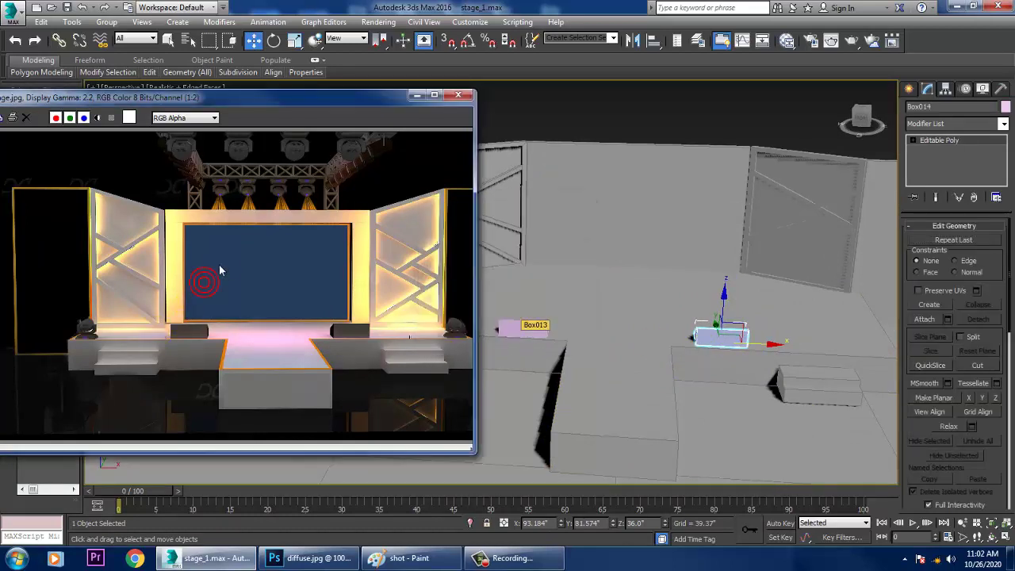
Set the object color of both floor monitors to light gray and deselect them.
{"action": "middle_click_drag", "start_coordinate": [696, 259], "coordinate": [765, 258], "text": "alt"}
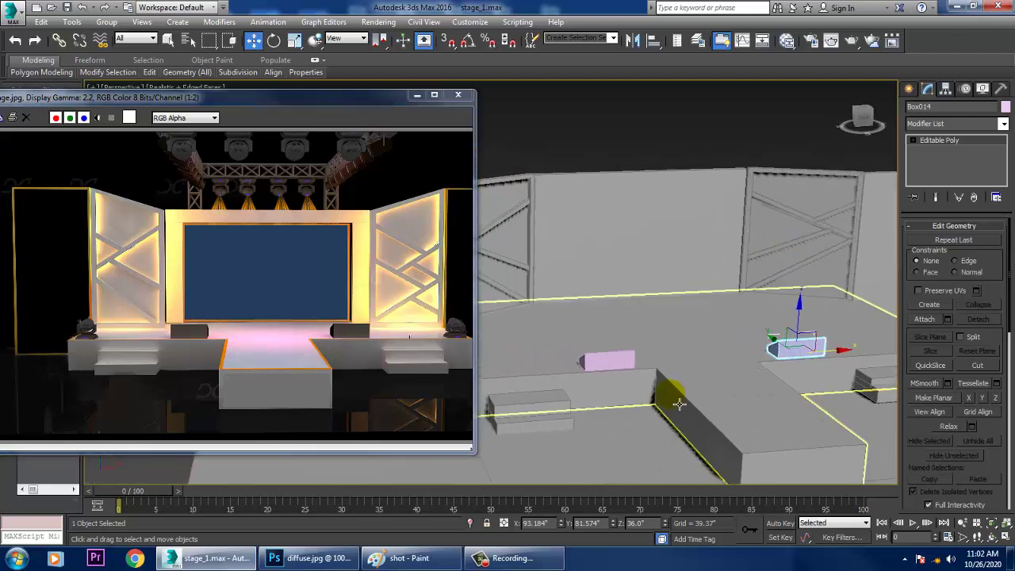
{"action": "left_click", "coordinate": [611, 367], "text": "ctrl"}
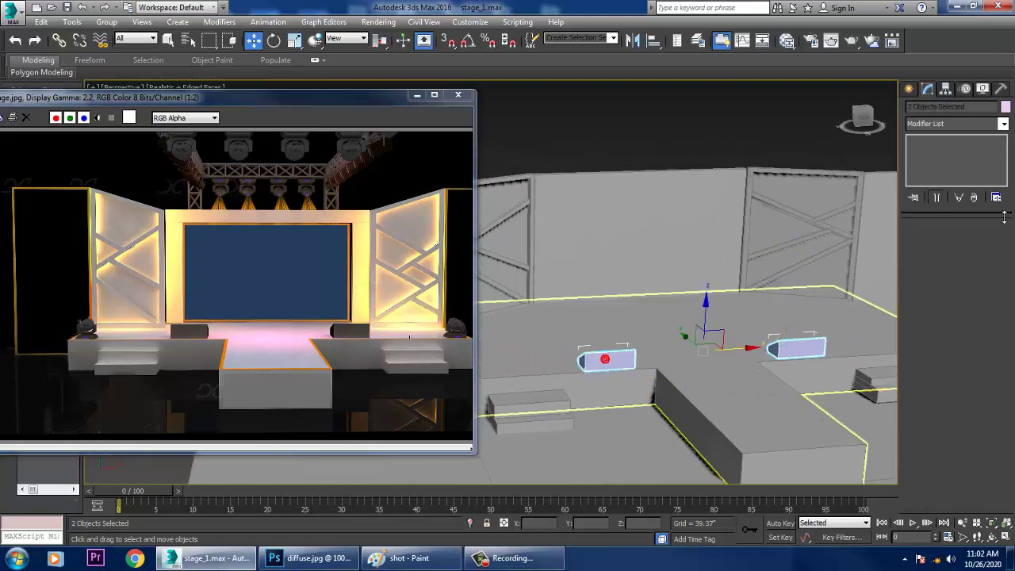
{"action": "left_click", "coordinate": [1005, 107]}
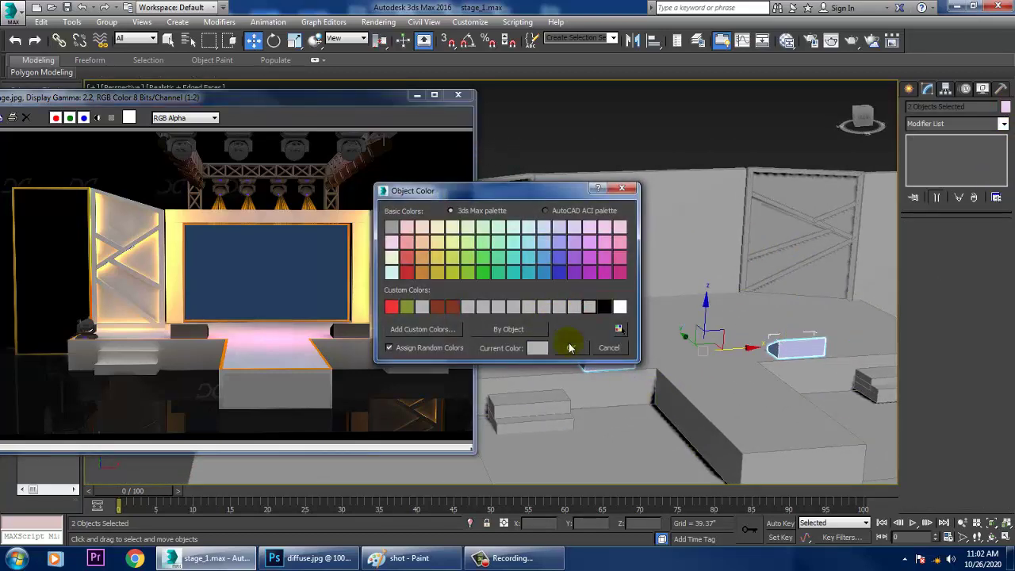
{"action": "left_click", "coordinate": [569, 347]}
{"action": "left_click", "coordinate": [668, 133]}
{"action": "middle_click_drag", "start_coordinate": [729, 295], "coordinate": [742, 278], "text": "alt"}
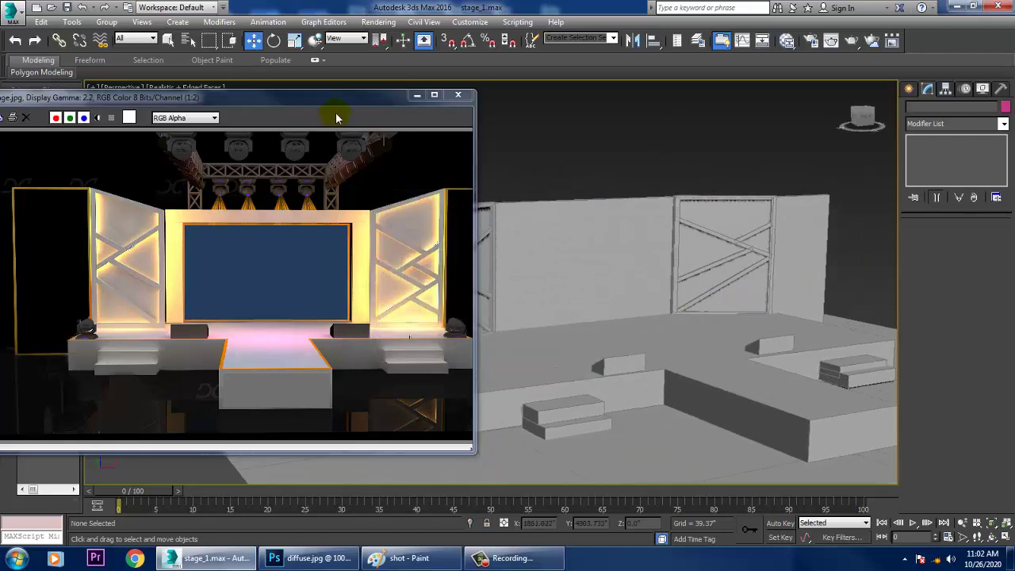
Minimize the reference image and lower the bottom step of the stairs beyond the runway to about Z -0.56 inches.
{"action": "left_click", "coordinate": [414, 99]}
{"action": "middle_click_drag", "start_coordinate": [698, 338], "coordinate": [559, 366]}
{"action": "scroll", "coordinate": [618, 346], "scroll_direction": "up", "scroll_amount": 3}
{"action": "left_click", "coordinate": [818, 383]}
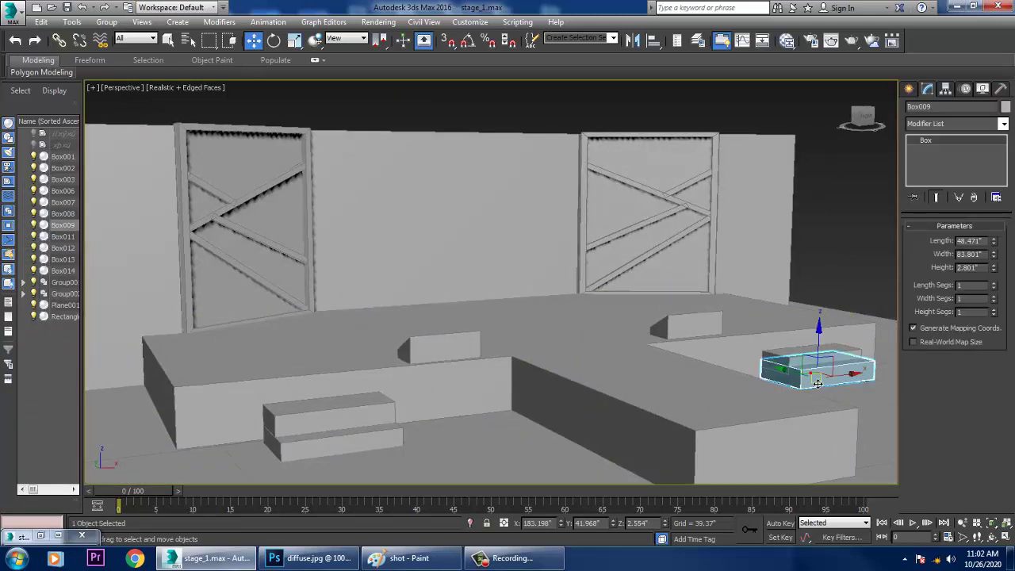
{"action": "scroll", "coordinate": [835, 362], "scroll_direction": "up", "scroll_amount": 3}
{"action": "middle_click_drag", "start_coordinate": [846, 351], "coordinate": [783, 361]}
{"action": "scroll", "coordinate": [783, 360], "scroll_direction": "up", "scroll_amount": 4}
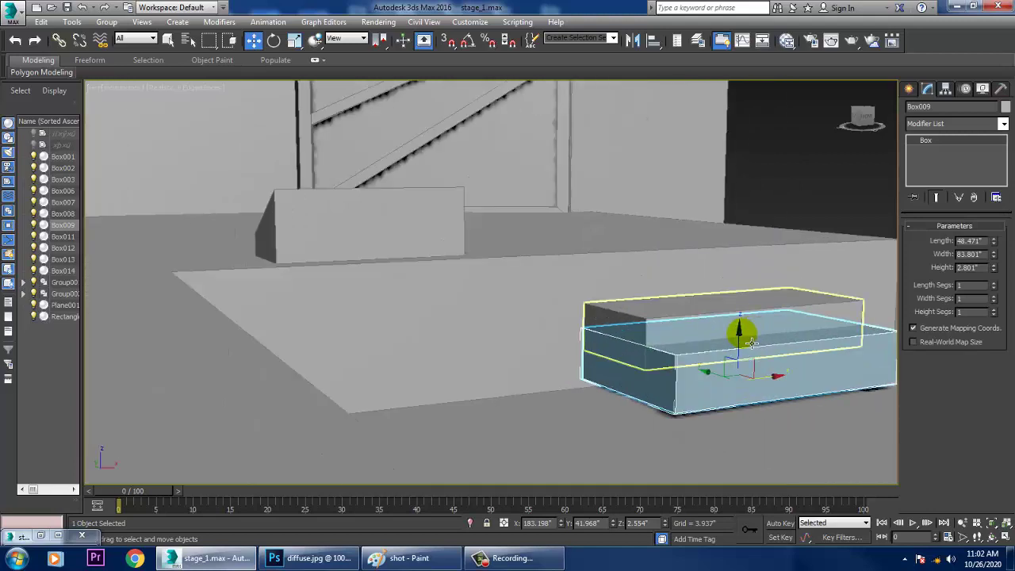
{"action": "left_click_drag", "start_coordinate": [744, 334], "coordinate": [758, 353]}
{"action": "scroll", "coordinate": [752, 352], "scroll_direction": "down", "scroll_amount": 3}
{"action": "middle_click_drag", "start_coordinate": [677, 366], "coordinate": [687, 344], "text": "alt"}
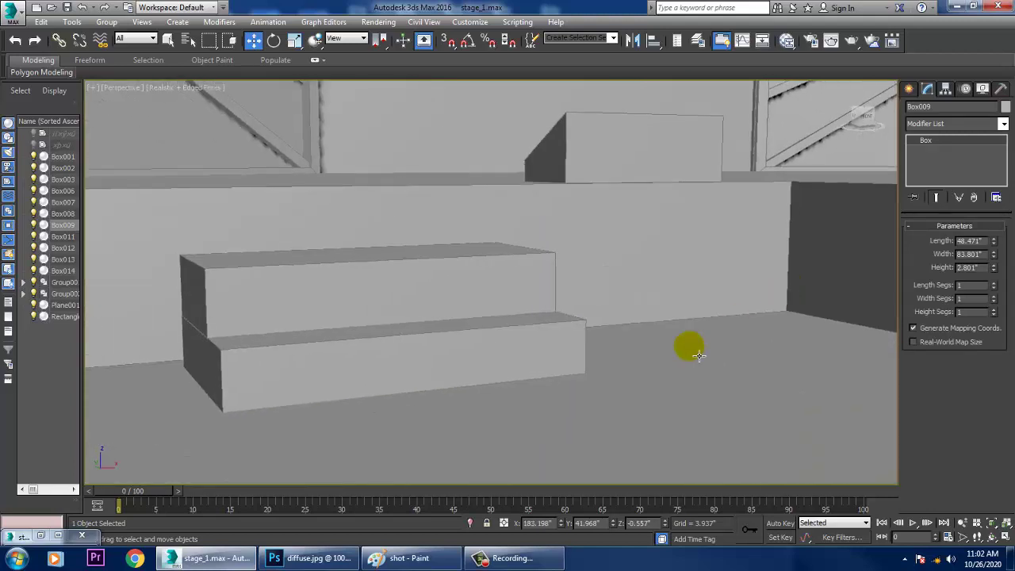
Select the bottom step of the opposite stairs and examine its placement against the whole stage.
{"action": "left_click", "coordinate": [406, 389]}
{"action": "scroll", "coordinate": [546, 379], "scroll_direction": "down", "scroll_amount": 5}
{"action": "middle_click_drag", "start_coordinate": [547, 379], "coordinate": [361, 418]}
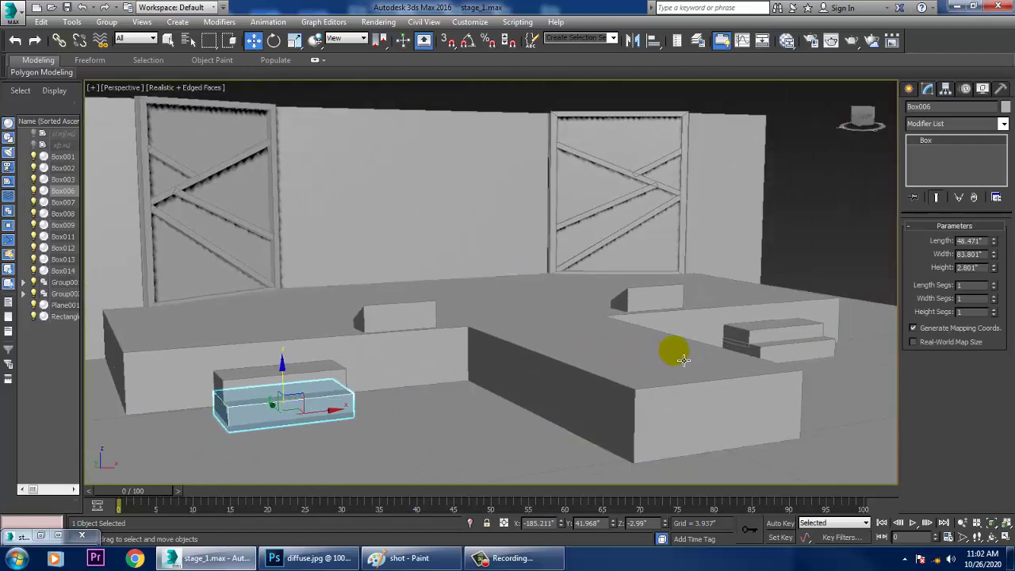
{"action": "middle_click_drag", "start_coordinate": [573, 333], "coordinate": [589, 337]}
{"action": "scroll", "coordinate": [585, 336], "scroll_direction": "down", "scroll_amount": 4}
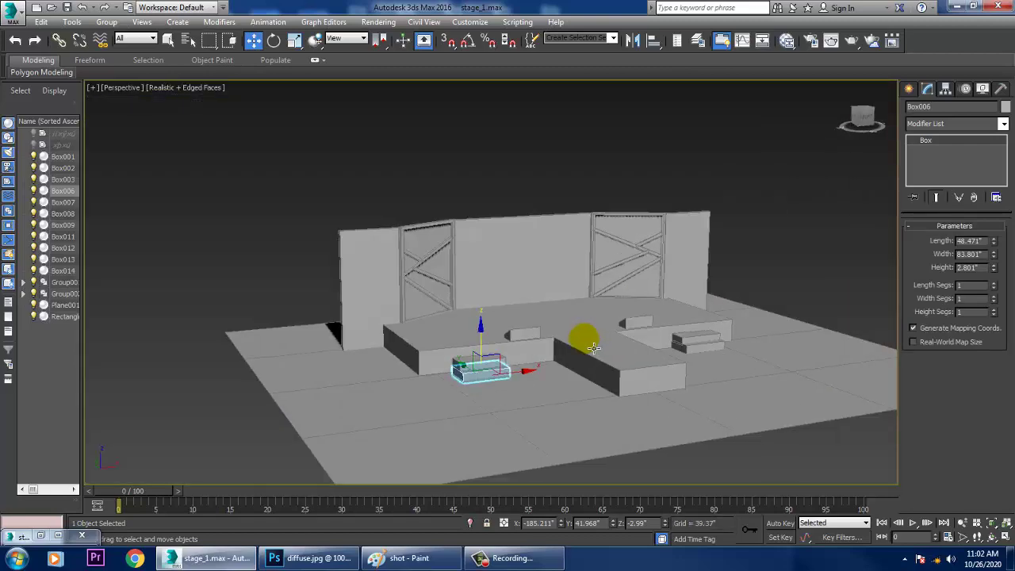
{"action": "scroll", "coordinate": [587, 340], "scroll_direction": "up", "scroll_amount": 2}
{"action": "scroll", "coordinate": [589, 347], "scroll_direction": "up", "scroll_amount": 3}
{"action": "scroll", "coordinate": [596, 347], "scroll_direction": "down", "scroll_amount": 3}
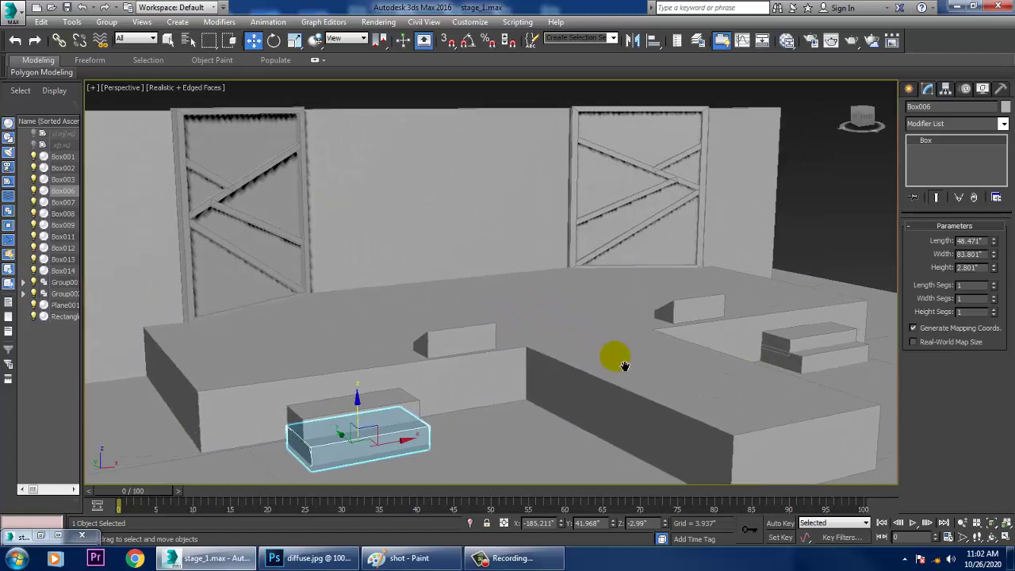